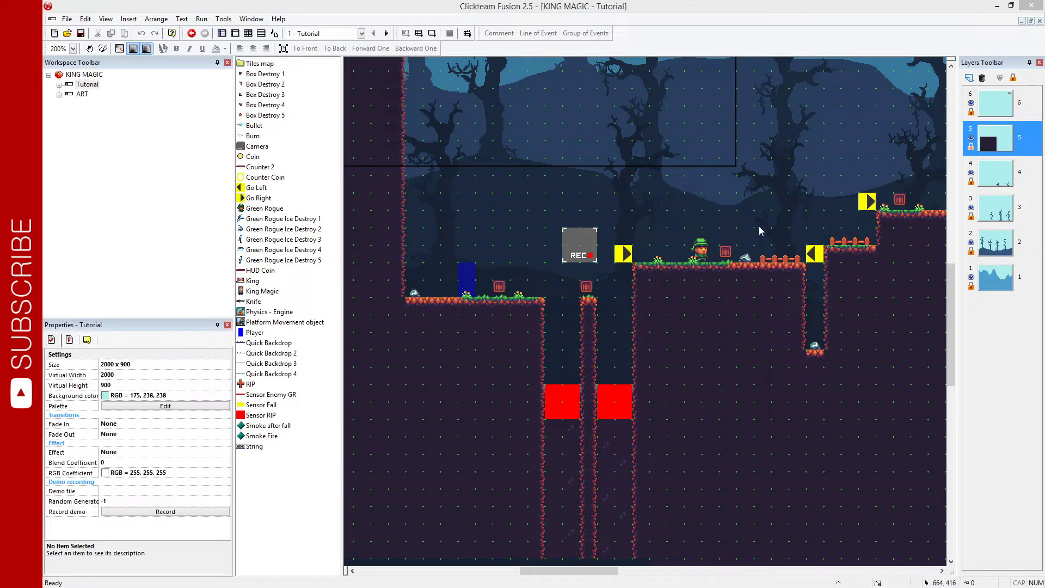
- Test-run the level, walking and jumping the player right, then stop the run
{"action": "key", "text": "F7"}
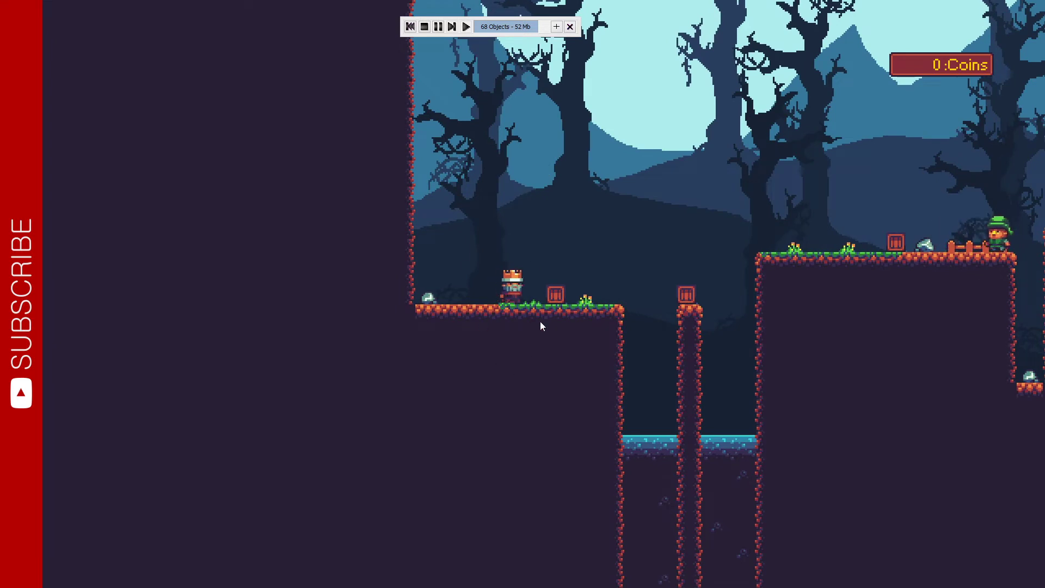
{"action": "key", "text": "Right"}
{"action": "key", "text": "space"}
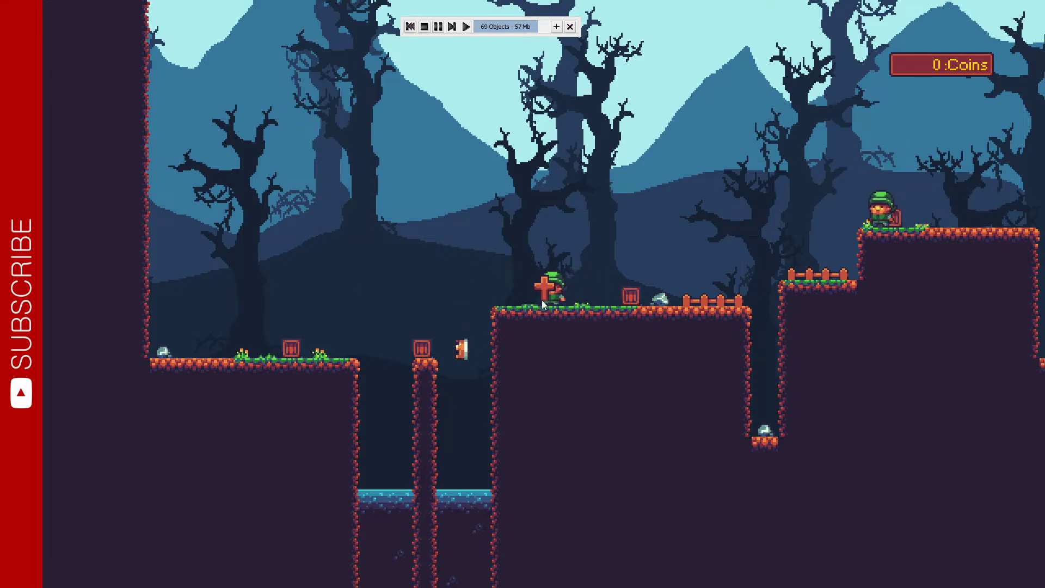
{"action": "key", "text": "Escape"}
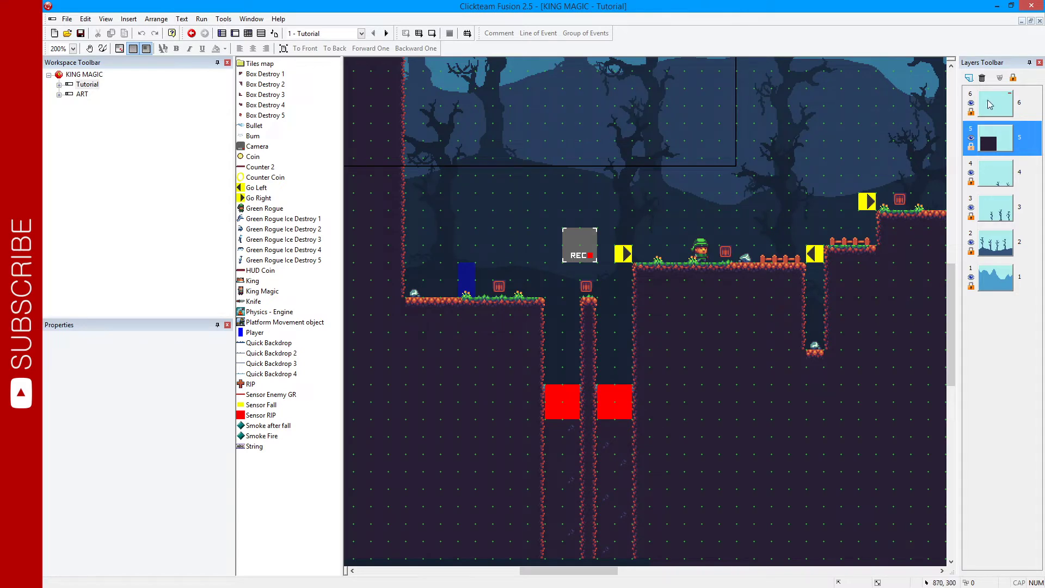
- On layer 6, clone the Counter 2 coin bar as a single copy
{"action": "left_click", "coordinate": [989, 104]}
{"action": "scroll", "coordinate": [662, 261], "scroll_direction": "up", "scroll_amount": 3}
{"action": "scroll", "coordinate": [664, 181], "scroll_direction": "up", "scroll_amount": 2}
{"action": "scroll", "coordinate": [791, 203], "scroll_direction": "up", "scroll_amount": 3}
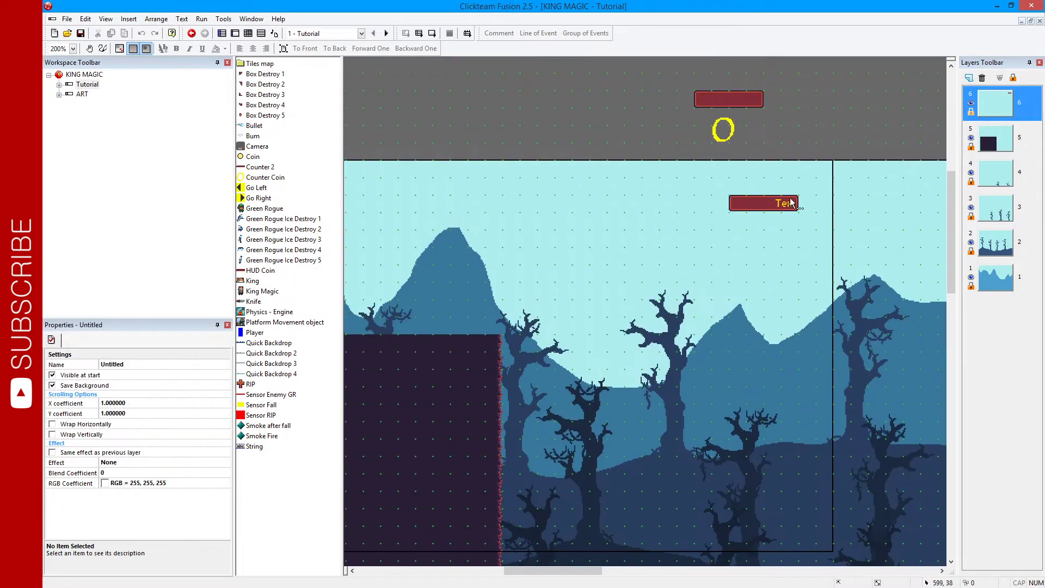
{"action": "scroll", "coordinate": [791, 203], "scroll_direction": "up", "scroll_amount": 1, "text": "ctrl"}
{"action": "left_click", "coordinate": [796, 223]}
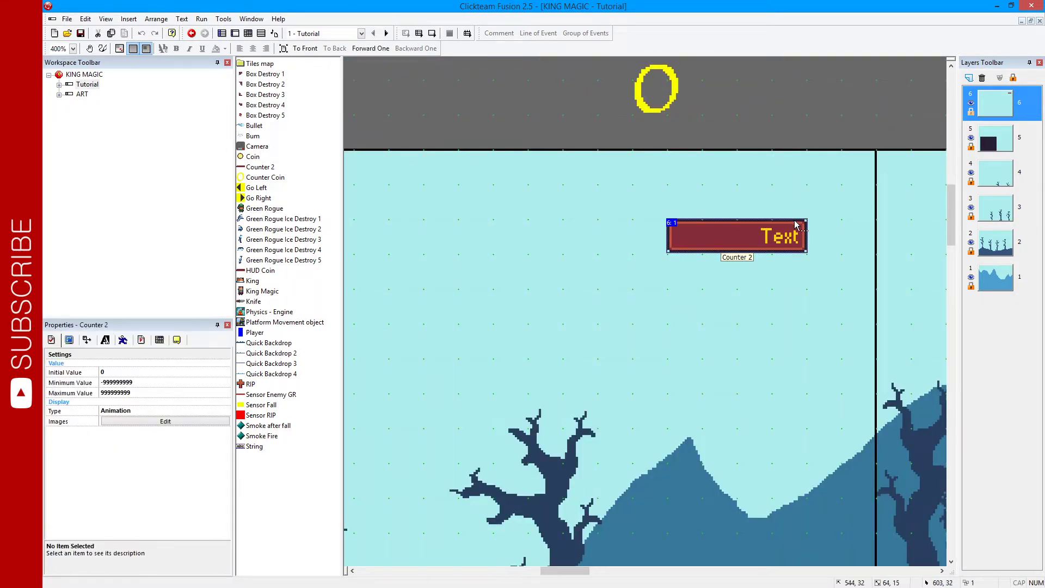
{"action": "right_click", "coordinate": [797, 223]}
{"action": "left_click", "coordinate": [831, 282]}
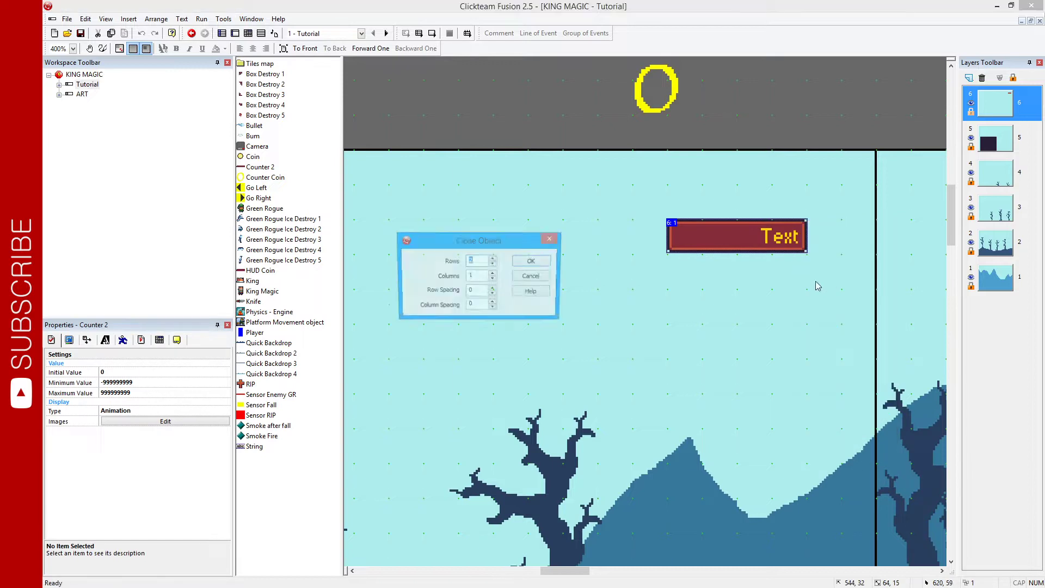
{"action": "left_click", "coordinate": [544, 263]}
- Move the Counter 3 copy further left and rename it Counter Heart
{"action": "mouse_move", "coordinate": [655, 296]}
{"action": "left_mouse_down"}
{"action": "mouse_move", "coordinate": [507, 241]}
{"action": "mouse_move", "coordinate": [580, 244]}
{"action": "mouse_move", "coordinate": [459, 238]}
{"action": "left_mouse_up"}
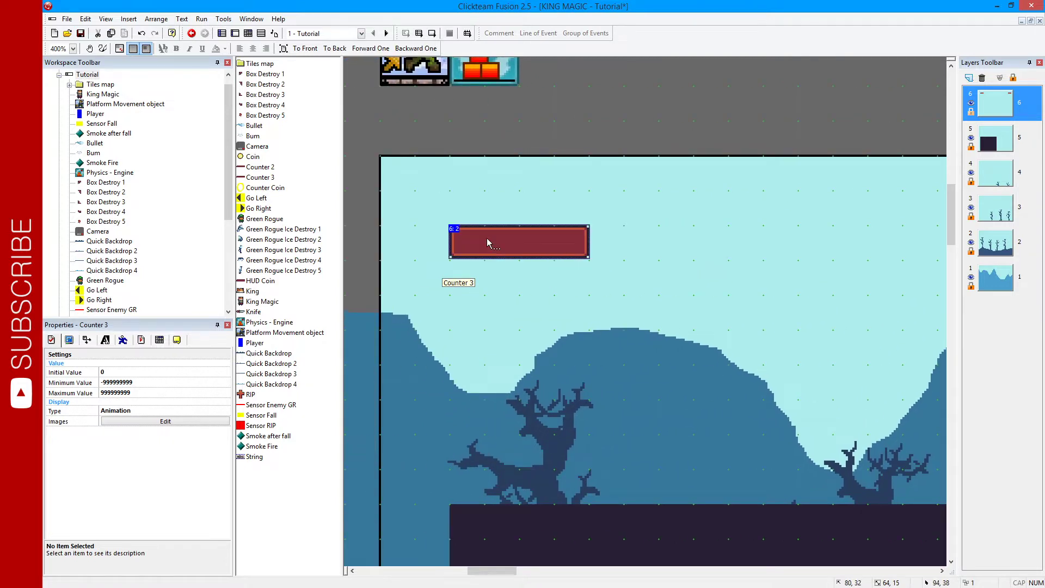
{"action": "left_click", "coordinate": [527, 287]}
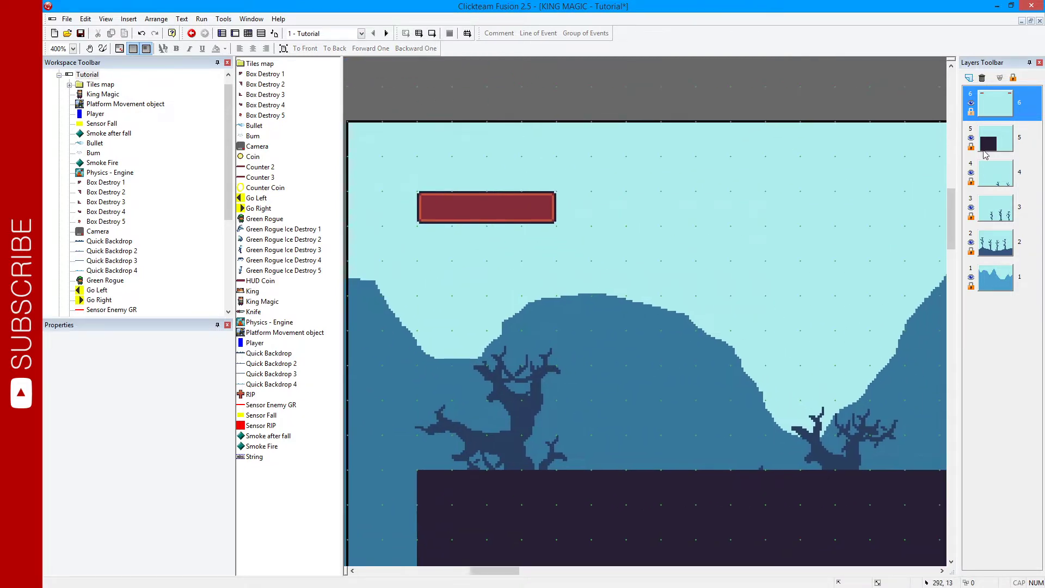
{"action": "left_click", "coordinate": [574, 215]}
{"action": "key", "text": "F2"}
{"action": "type", "text": "Counter Heart"}
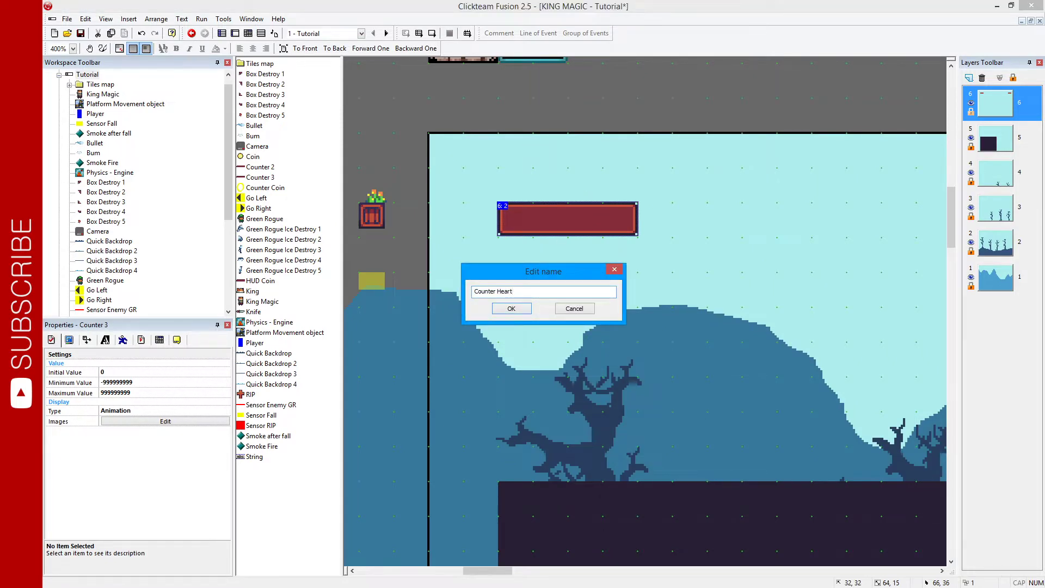
{"action": "key", "text": "Return"}
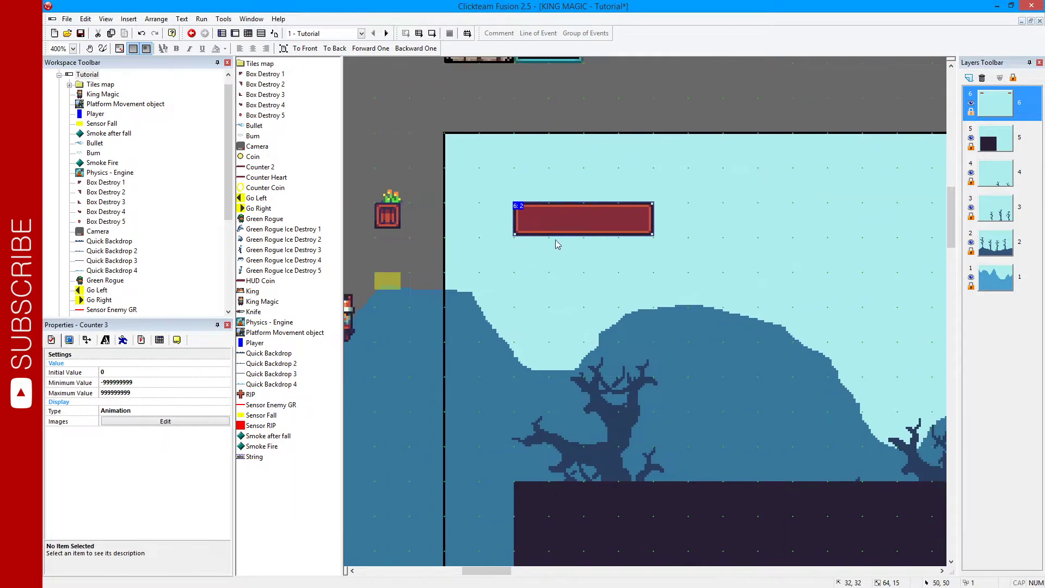
{"action": "scroll", "coordinate": [84, 215], "scroll_direction": "down", "scroll_amount": 5}
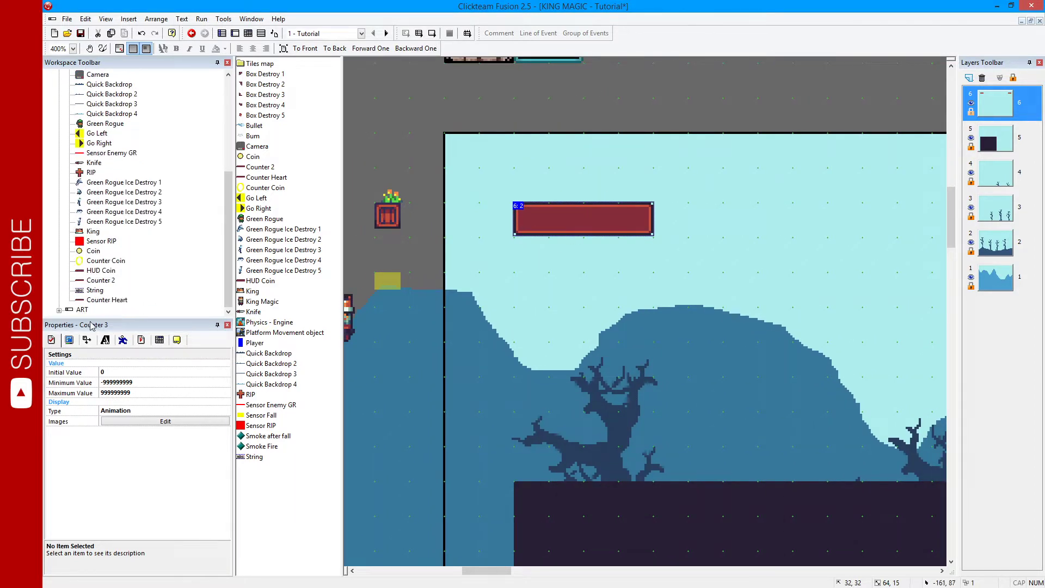
- Drag the Heart object from the ART frame onto layer 5 beside the level
{"action": "left_click", "coordinate": [60, 309]}
{"action": "scroll", "coordinate": [131, 224], "scroll_direction": "down", "scroll_amount": 3}
{"action": "scroll", "coordinate": [572, 222], "scroll_direction": "left", "scroll_amount": 3}
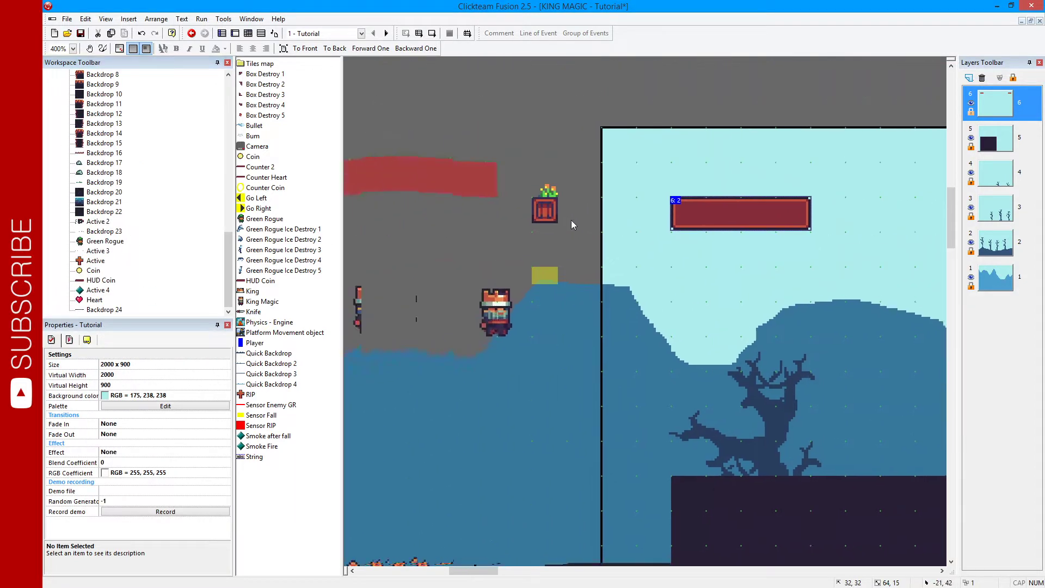
{"action": "scroll", "coordinate": [728, 240], "scroll_direction": "left", "scroll_amount": 3}
{"action": "left_click", "coordinate": [994, 147]}
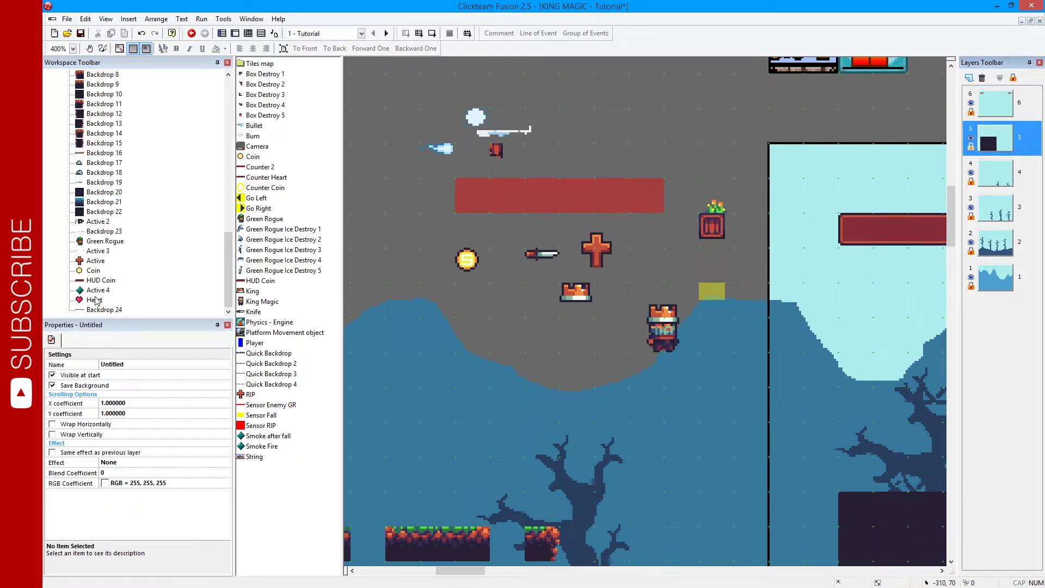
{"action": "left_click_drag", "start_coordinate": [99, 300], "coordinate": [538, 363]}
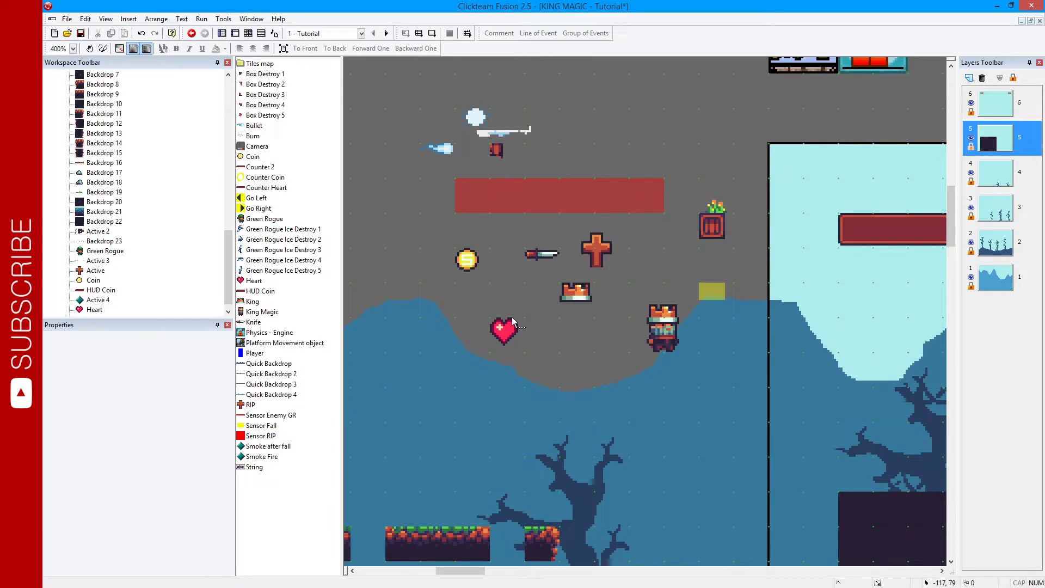
- Select and take the Heart sprite's whole image, then go back to layer 6
{"action": "double_click", "coordinate": [512, 322]}
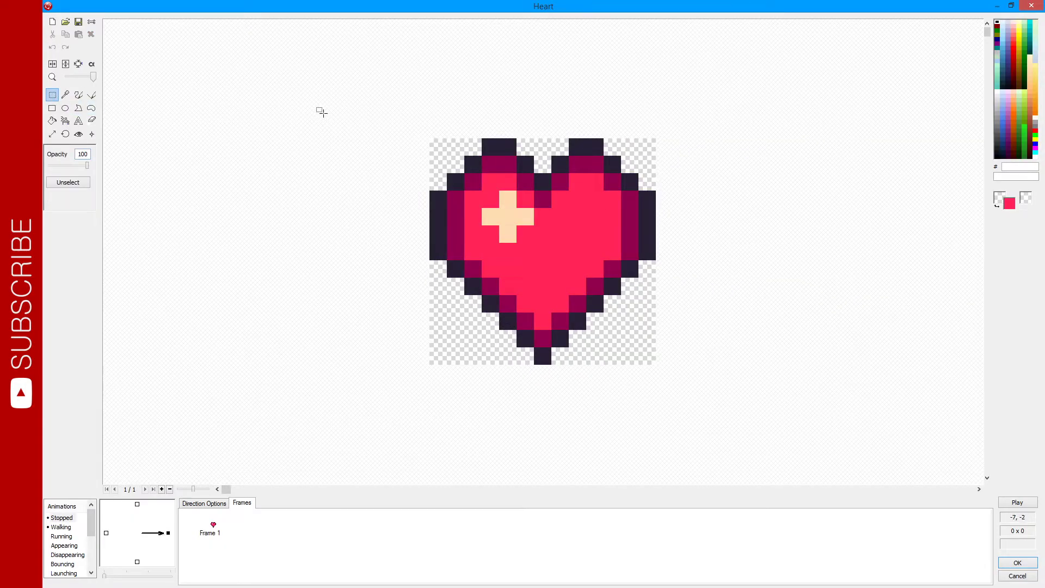
{"action": "left_click_drag", "start_coordinate": [322, 112], "coordinate": [729, 399]}
{"action": "left_click", "coordinate": [1010, 563]}
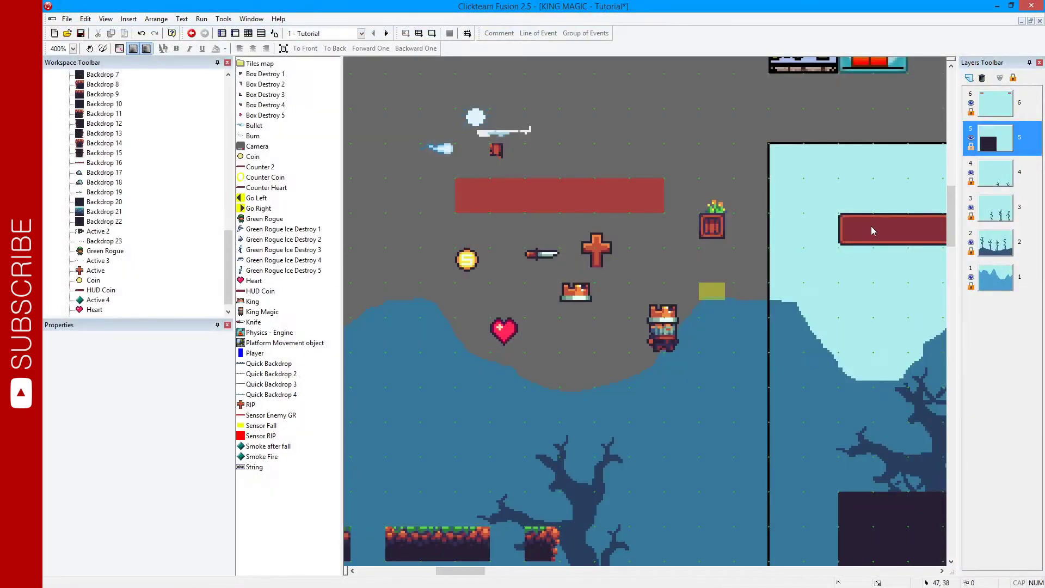
{"action": "left_click", "coordinate": [999, 111]}
- In the Counter Heart image, paste the heart into the bar's left slot
{"action": "double_click", "coordinate": [891, 231]}
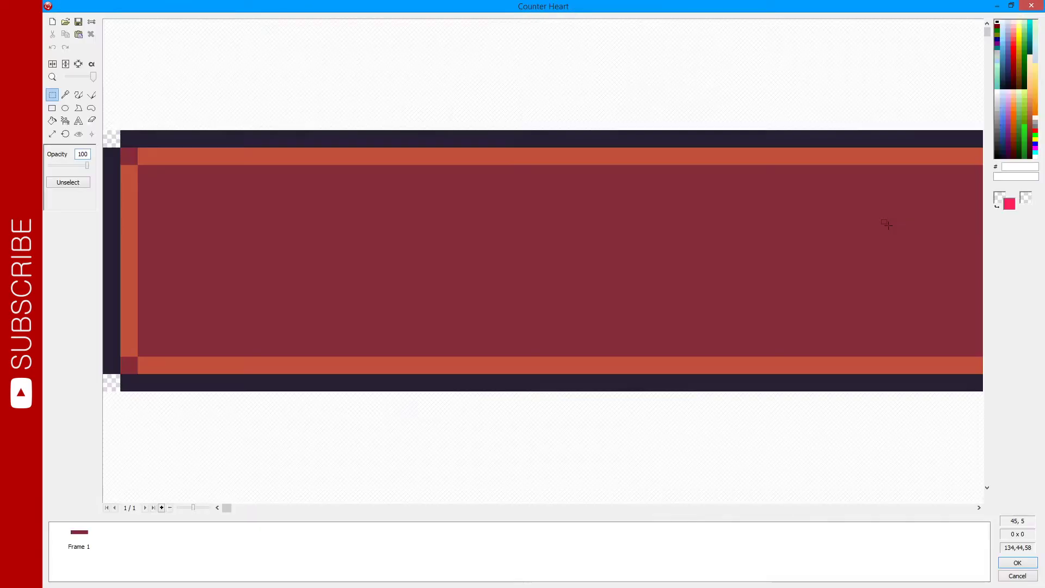
{"action": "scroll", "coordinate": [443, 231], "scroll_direction": "down", "scroll_amount": 2}
{"action": "key", "text": "ctrl+v"}
{"action": "left_click_drag", "start_coordinate": [305, 243], "coordinate": [376, 252]}
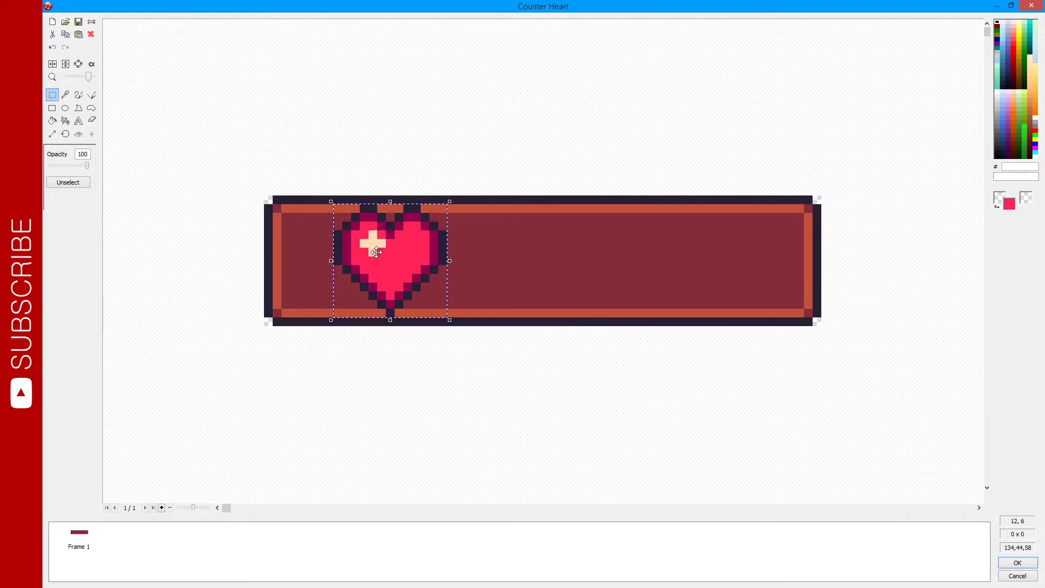
{"action": "left_click", "coordinate": [339, 308]}
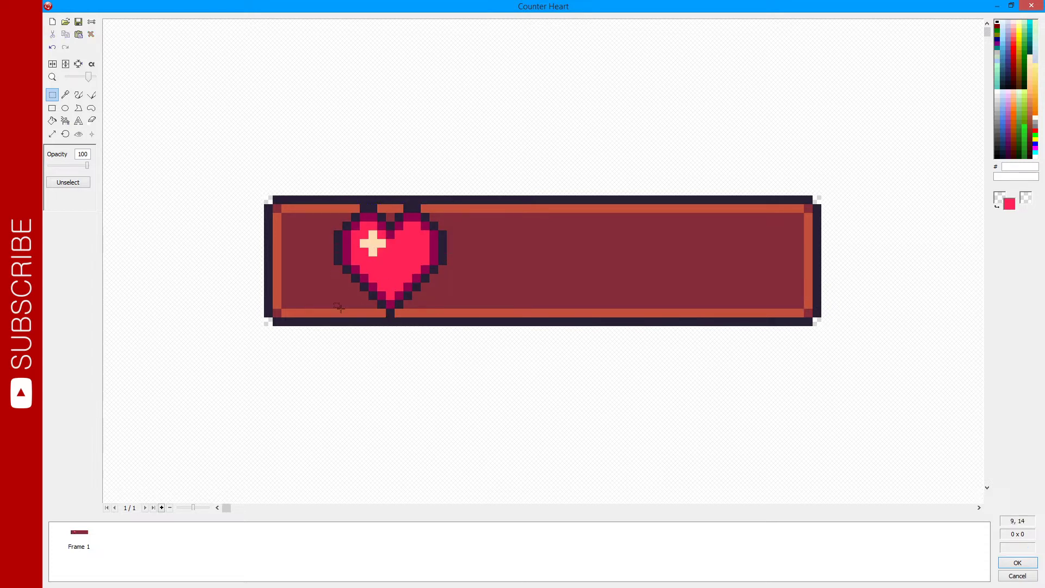
- Copy the heart and paste two more into the bar's middle and right slots
{"action": "left_click_drag", "start_coordinate": [335, 246], "coordinate": [454, 322]}
{"action": "key", "text": "ctrl+c"}
{"action": "key", "text": "ctrl+v"}
{"action": "left_click_drag", "start_coordinate": [350, 254], "coordinate": [530, 262]}
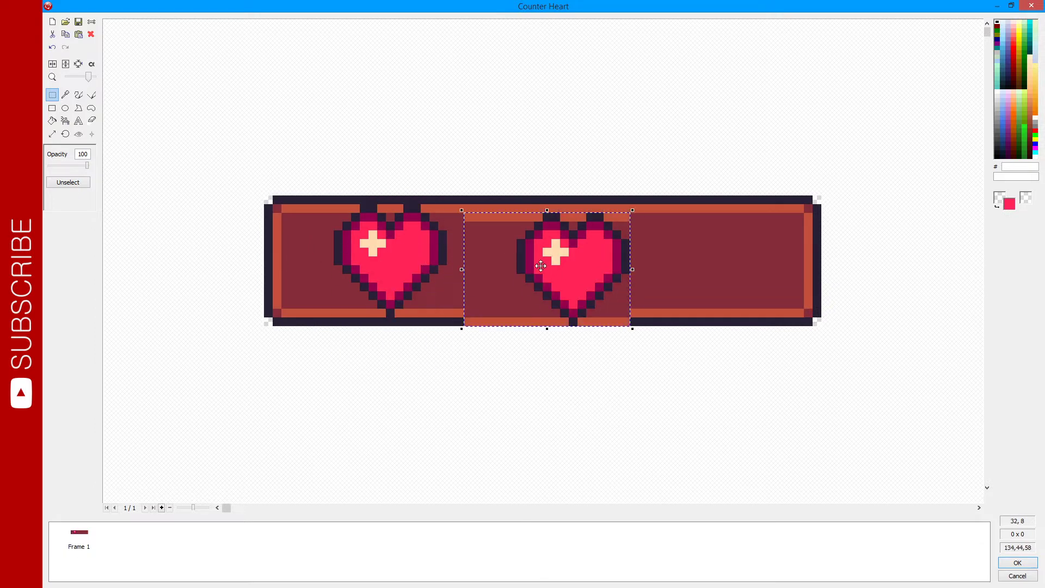
{"action": "key", "text": "ctrl+v"}
{"action": "left_click_drag", "start_coordinate": [370, 262], "coordinate": [716, 262]}
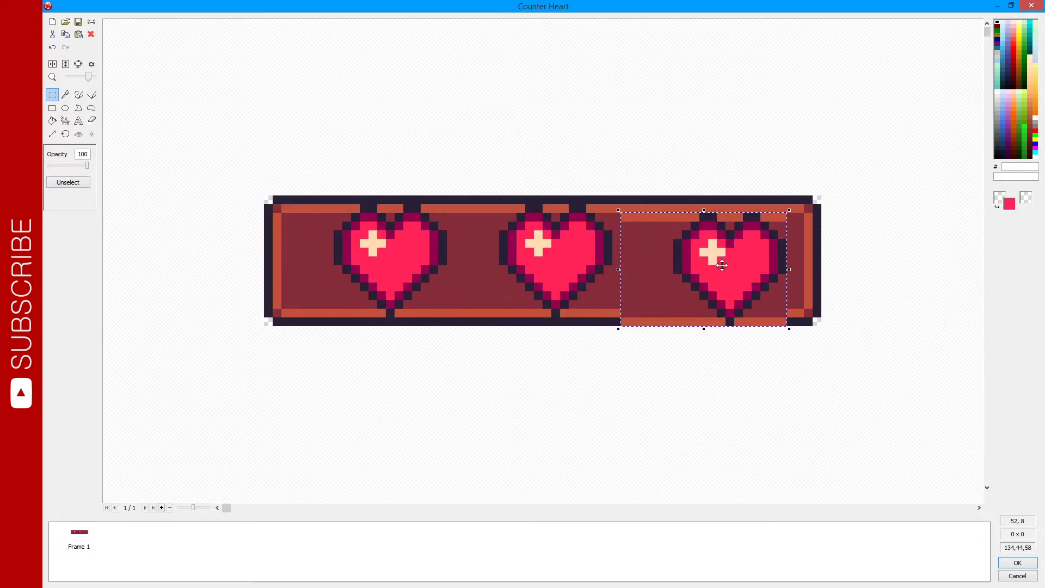
{"action": "left_click", "coordinate": [322, 270]}
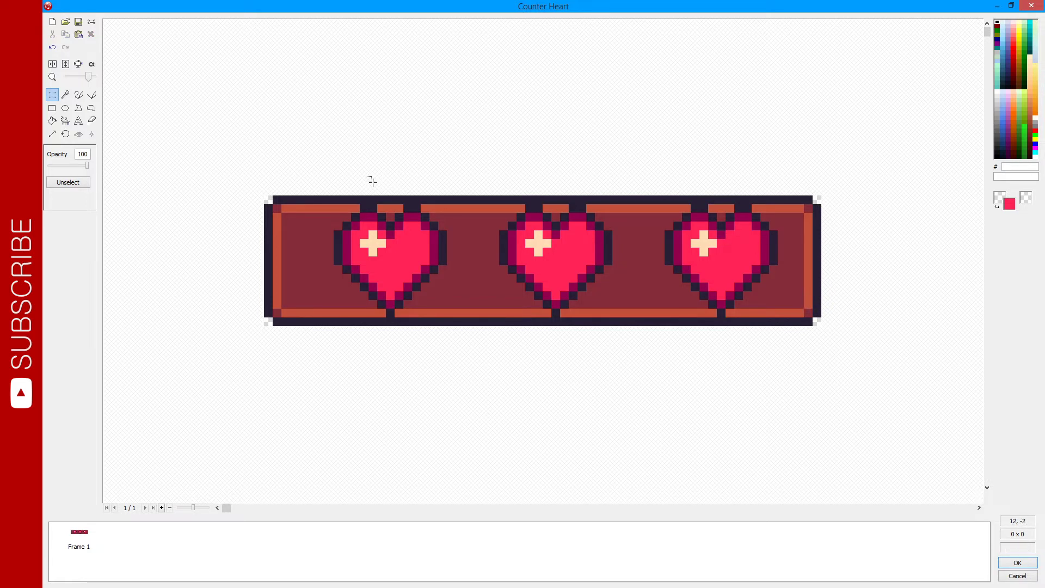
- Shift the row of three hearts two pixels to the left
{"action": "left_click_drag", "start_coordinate": [325, 168], "coordinate": [788, 362]}
{"action": "key", "text": "Left"}
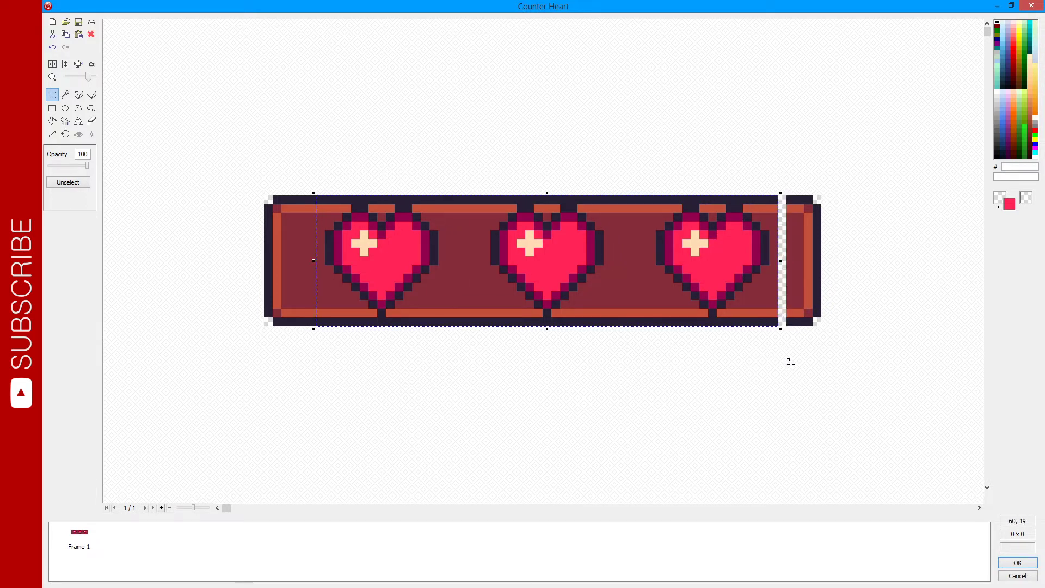
{"action": "key", "text": "Left"}
{"action": "left_click", "coordinate": [760, 396]}
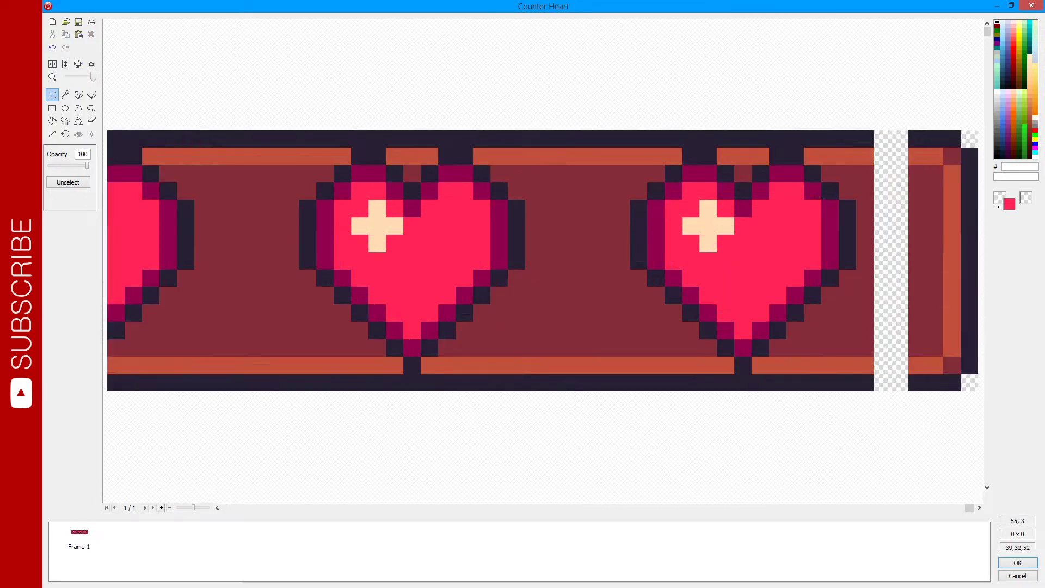
- Patch the gap at the bar's right end with dark, orange and dark red pixels
{"action": "scroll", "coordinate": [793, 239], "scroll_direction": "up", "scroll_amount": 1}
{"action": "key", "text": "p"}
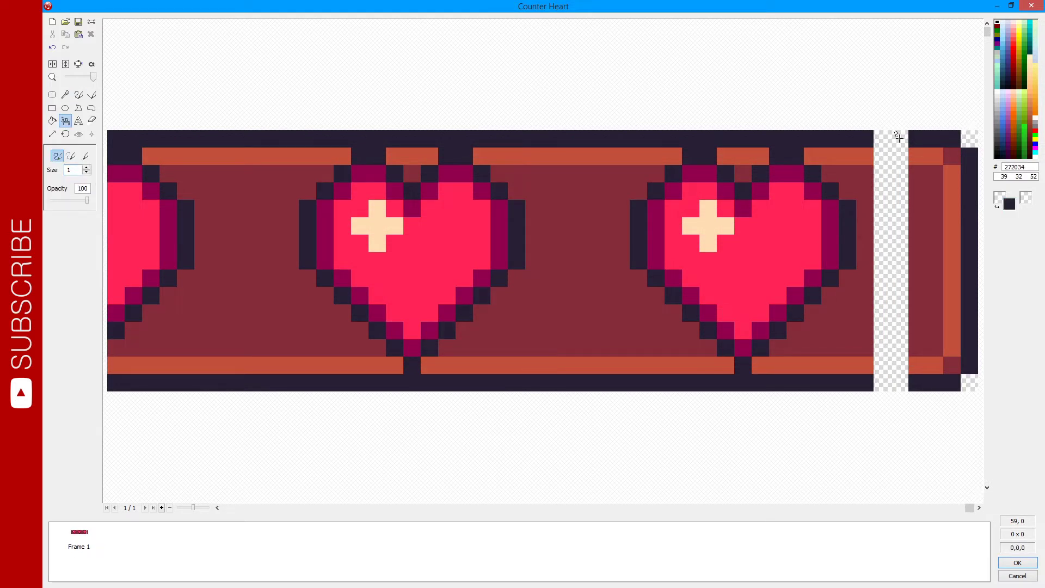
{"action": "mouse_move", "coordinate": [895, 136]}
{"action": "left_mouse_down"}
{"action": "mouse_move", "coordinate": [873, 136]}
{"action": "mouse_move", "coordinate": [879, 156]}
{"action": "left_mouse_up"}
{"action": "left_click", "coordinate": [916, 155], "text": "alt"}
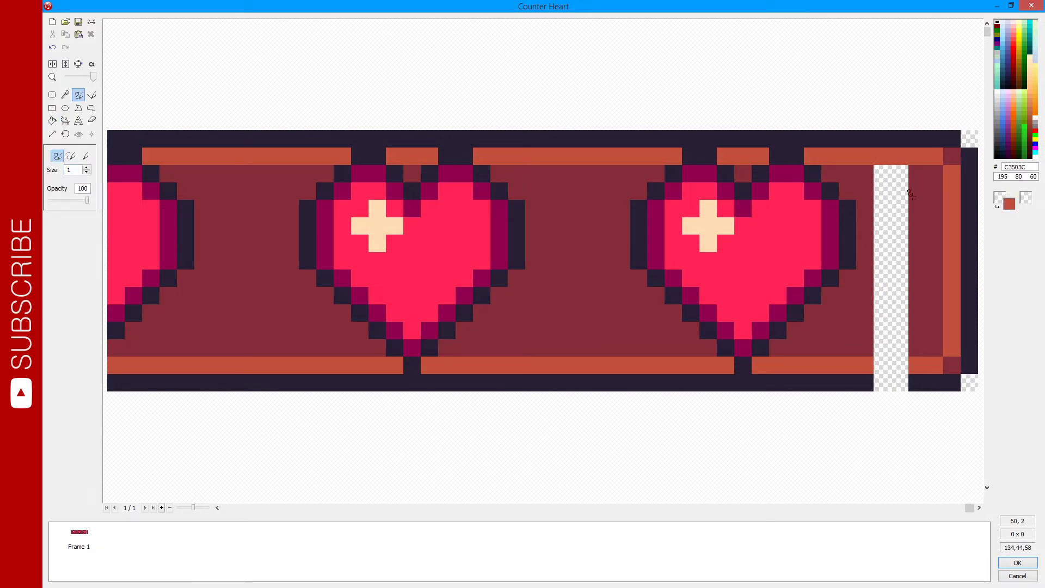
{"action": "mouse_move", "coordinate": [913, 363]}
{"action": "left_mouse_down"}
{"action": "mouse_move", "coordinate": [879, 364]}
{"action": "mouse_move", "coordinate": [879, 382]}
{"action": "left_mouse_up"}
{"action": "left_click", "coordinate": [925, 382], "text": "alt"}
{"action": "left_click", "coordinate": [923, 313], "text": "alt"}
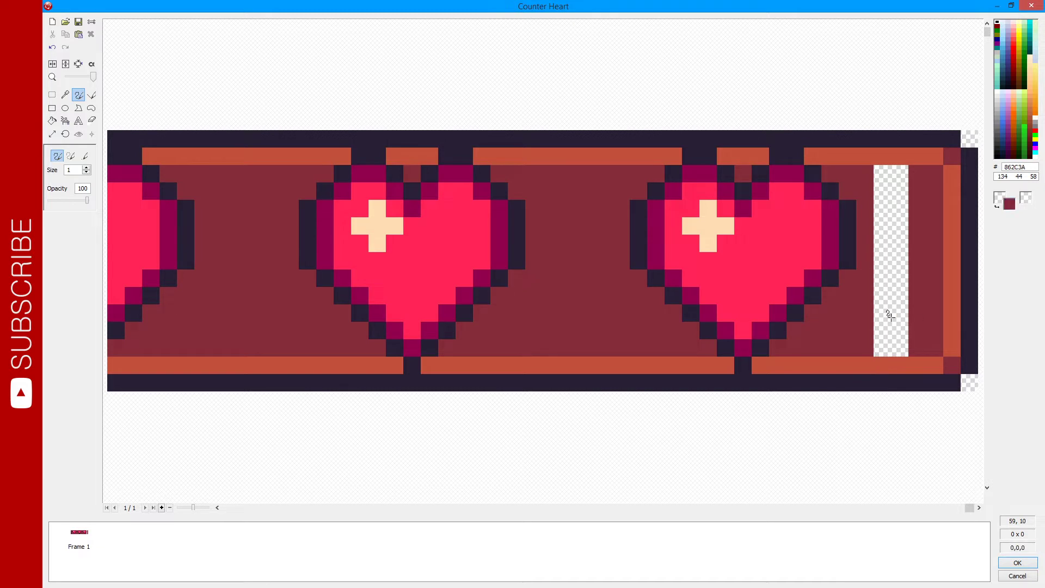
{"action": "left_click", "coordinate": [895, 313]}
{"action": "key", "text": "f"}
{"action": "left_click", "coordinate": [895, 283]}
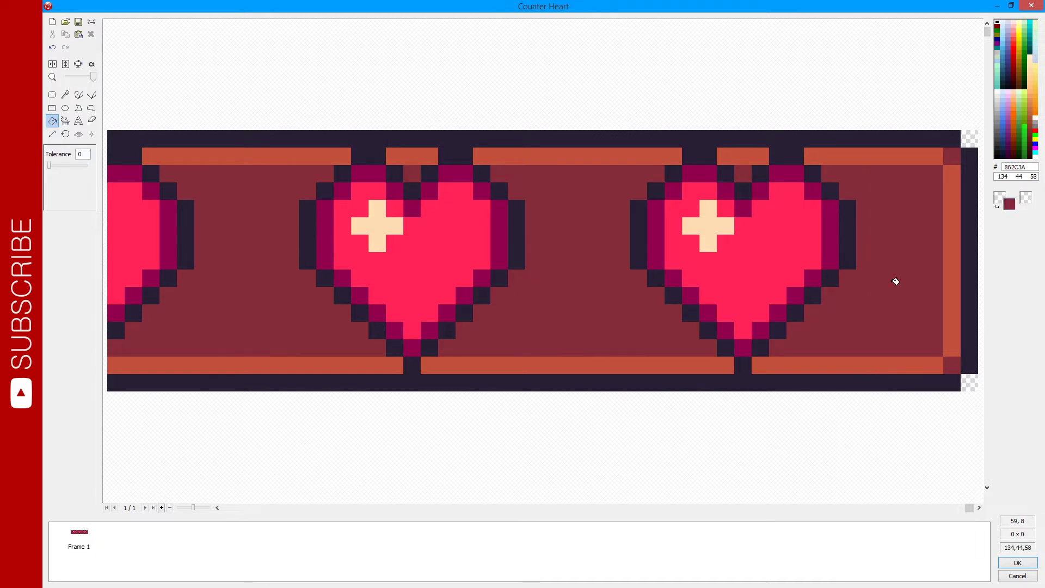
{"action": "scroll", "coordinate": [855, 290], "scroll_direction": "down", "scroll_amount": 2}
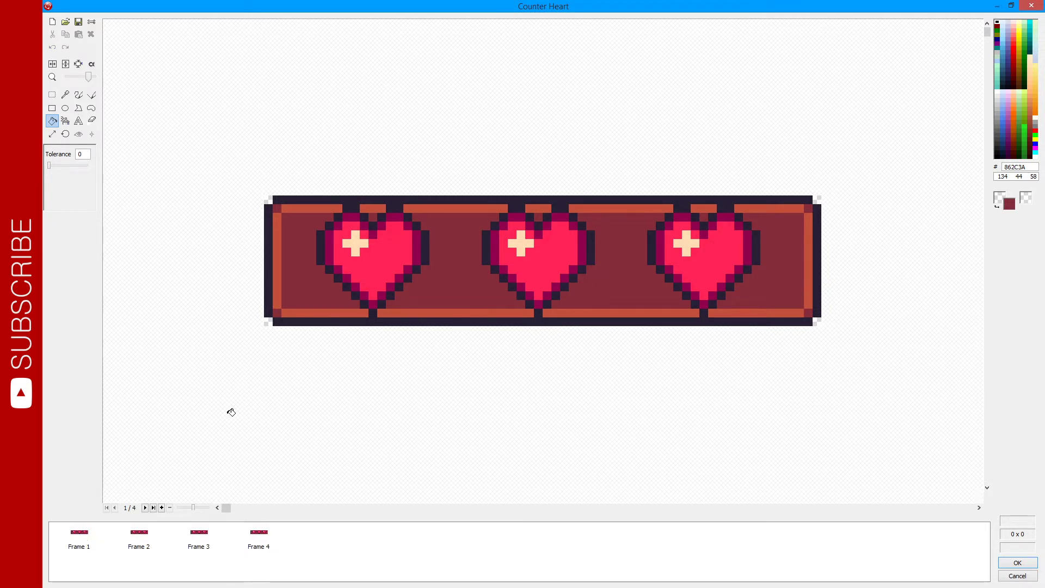
- Fill the left heart's red interior with grey
{"action": "scroll", "coordinate": [273, 237], "scroll_direction": "up", "scroll_amount": 2}
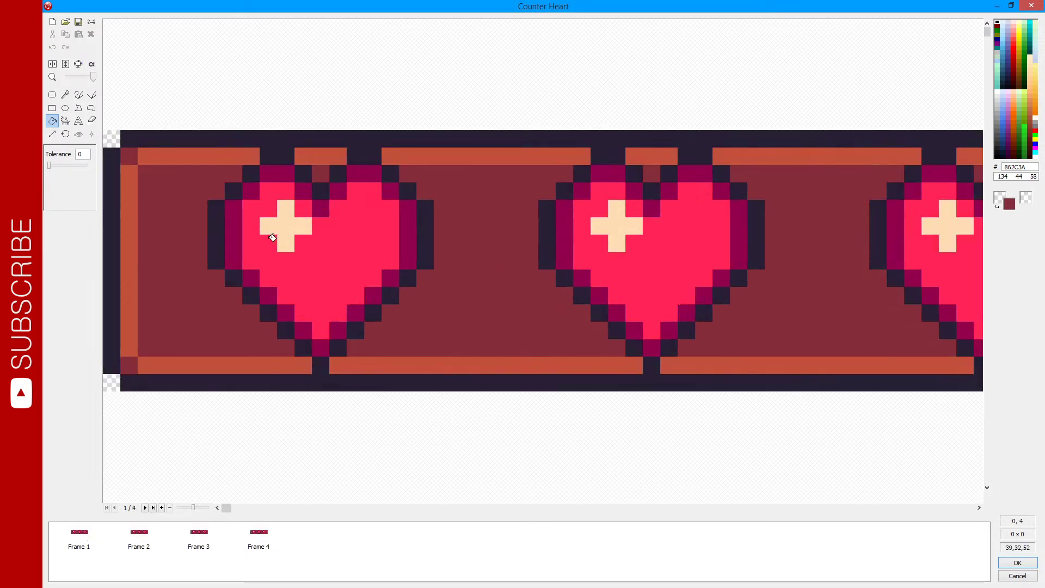
{"action": "left_click", "coordinate": [996, 100]}
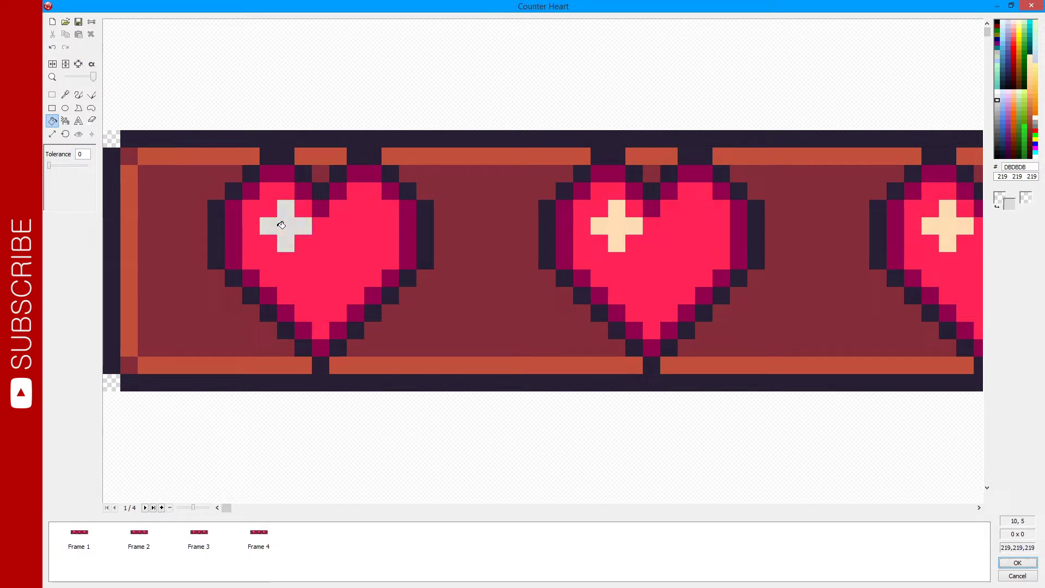
{"action": "left_click", "coordinate": [999, 118]}
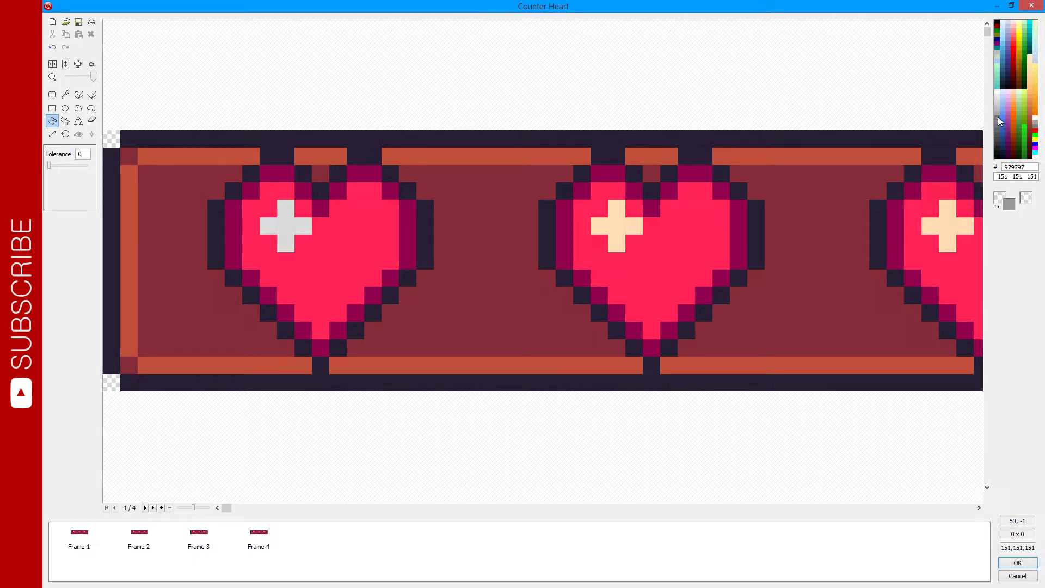
{"action": "left_click", "coordinate": [397, 238]}
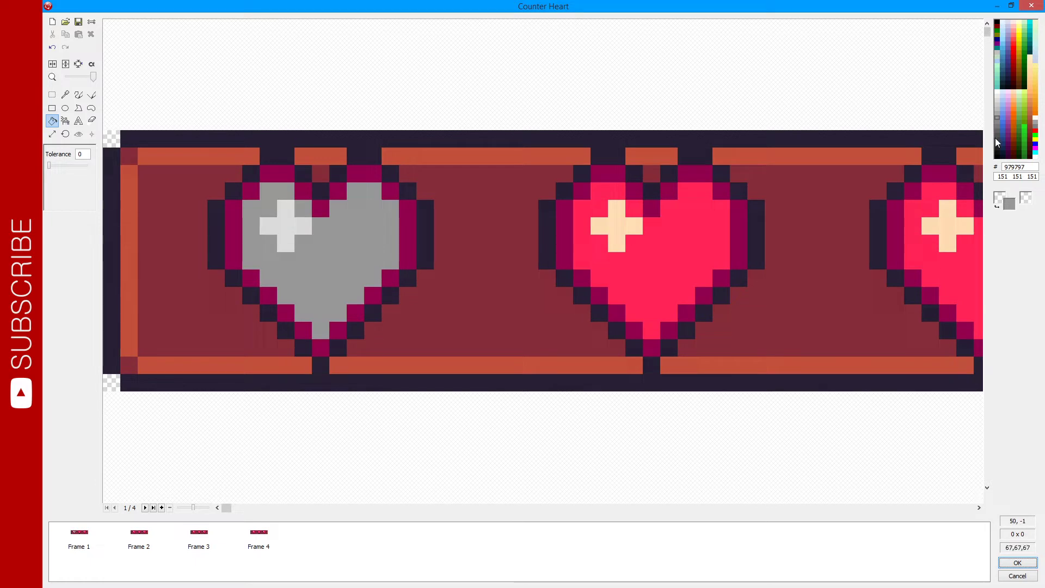
- Recolour the left heart's magenta outline pixels all around to dark grey
{"action": "left_click", "coordinate": [997, 135]}
{"action": "left_click", "coordinate": [250, 190]}
{"action": "left_click", "coordinate": [234, 217]}
{"action": "left_click", "coordinate": [278, 173]}
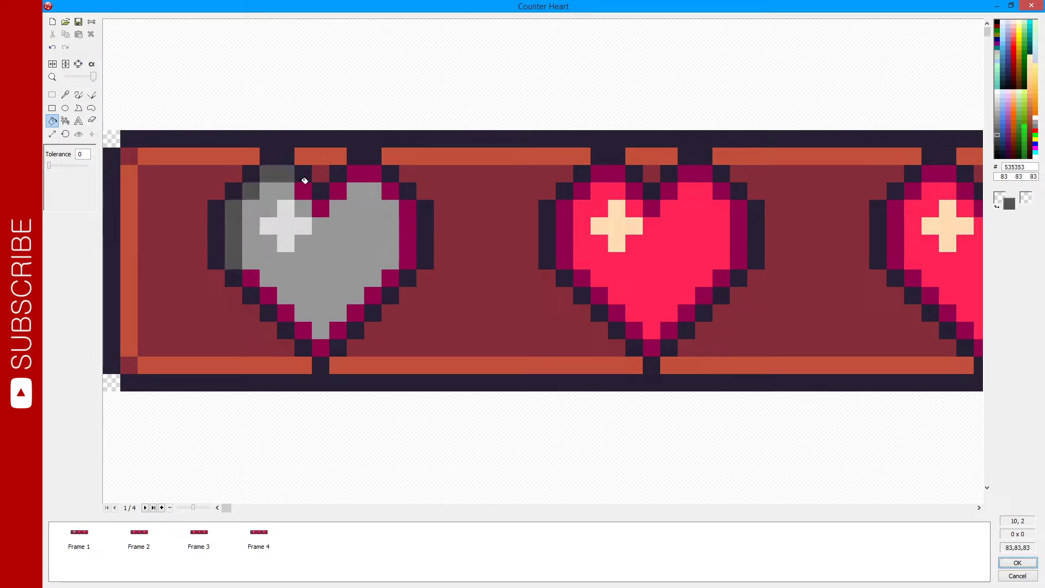
{"action": "left_click", "coordinate": [305, 188]}
{"action": "left_click", "coordinate": [322, 206]}
{"action": "left_click", "coordinate": [338, 188]}
{"action": "left_click", "coordinate": [361, 176]}
{"action": "left_click", "coordinate": [393, 189]}
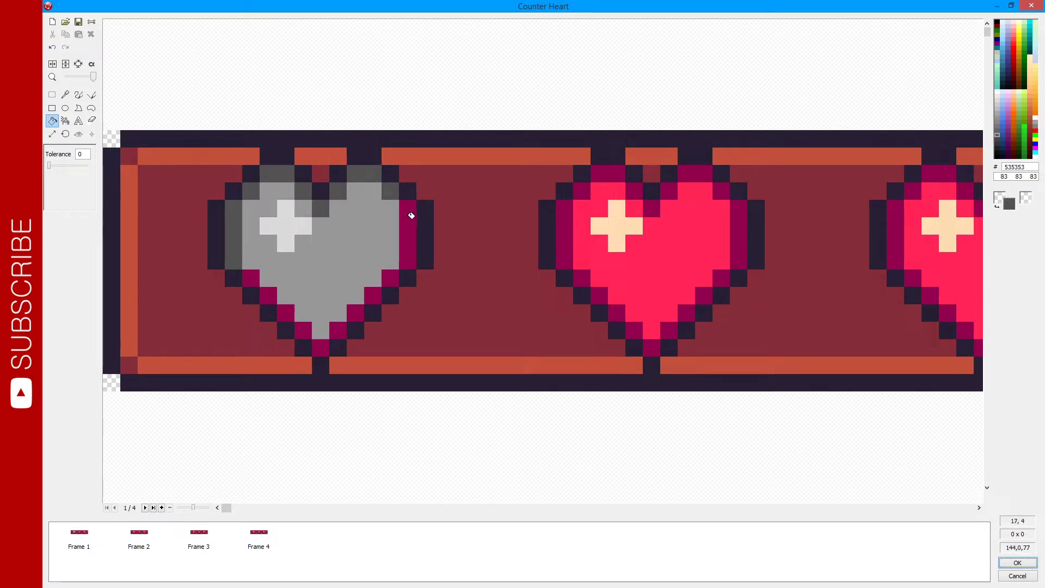
{"action": "left_click", "coordinate": [410, 216]}
{"action": "left_click", "coordinate": [391, 278]}
{"action": "left_click", "coordinate": [373, 294]}
{"action": "left_click", "coordinate": [357, 312]}
{"action": "left_click", "coordinate": [339, 329]}
{"action": "left_click", "coordinate": [320, 346]}
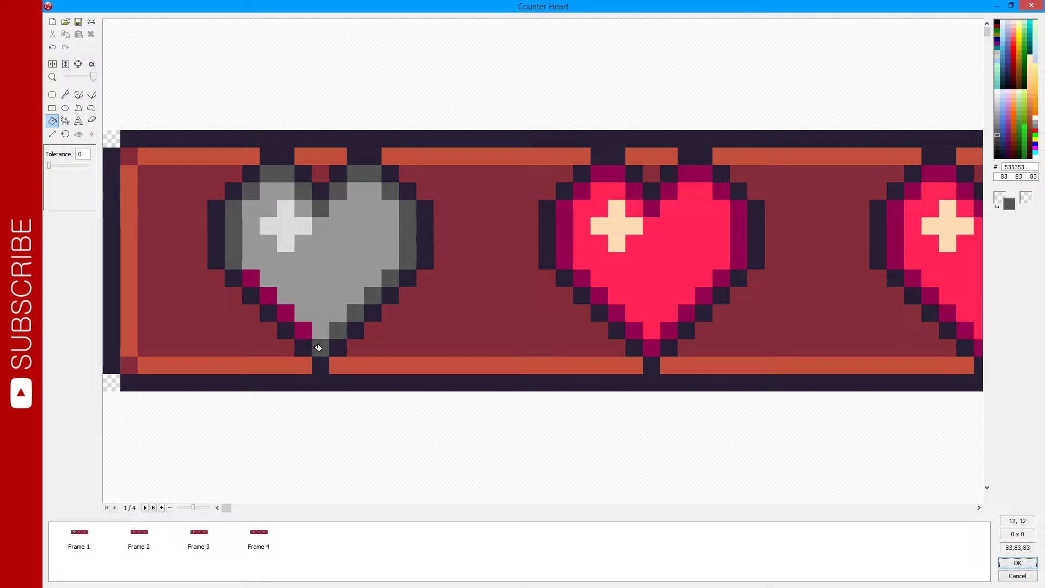
{"action": "left_click", "coordinate": [302, 330]}
{"action": "left_click", "coordinate": [285, 312]}
{"action": "left_click", "coordinate": [269, 295]}
{"action": "left_click", "coordinate": [250, 277]}
{"action": "scroll", "coordinate": [420, 271], "scroll_direction": "down", "scroll_amount": 1}
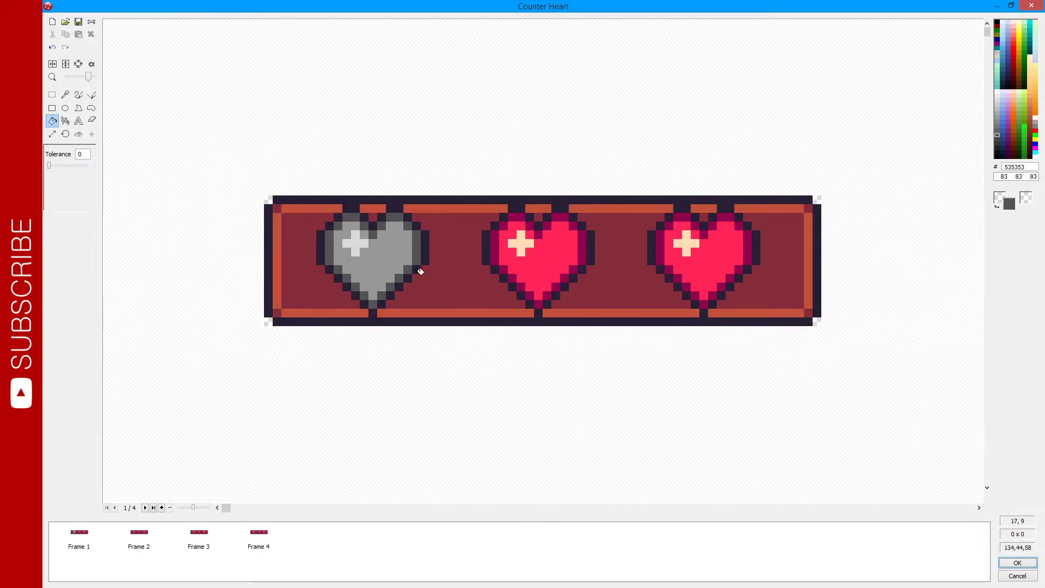
{"action": "left_click", "coordinate": [53, 95]}
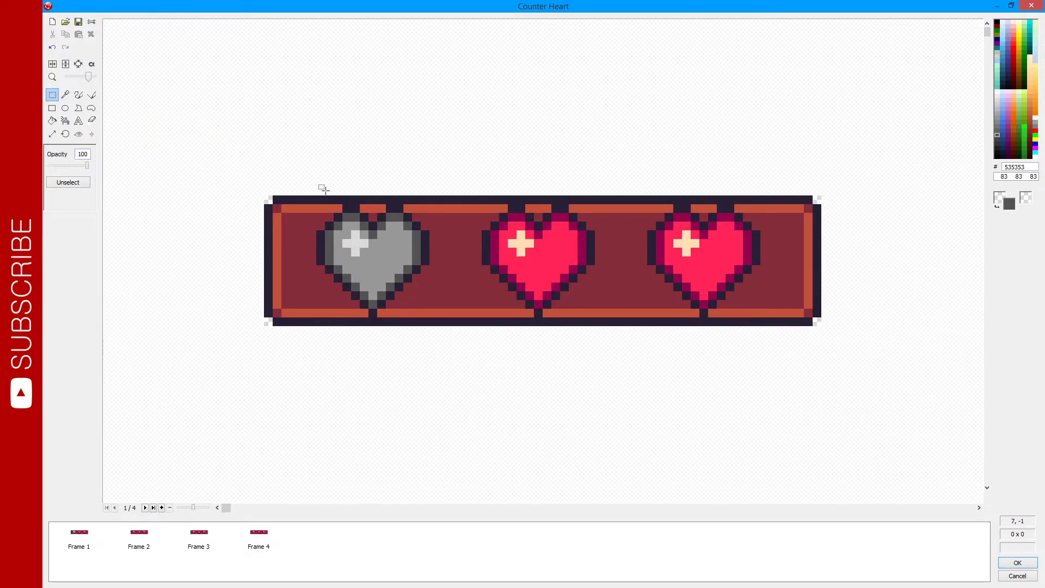
- Copy the grey heart over the other hearts so Frame 1 shows all grey
{"action": "left_click_drag", "start_coordinate": [315, 188], "coordinate": [430, 349]}
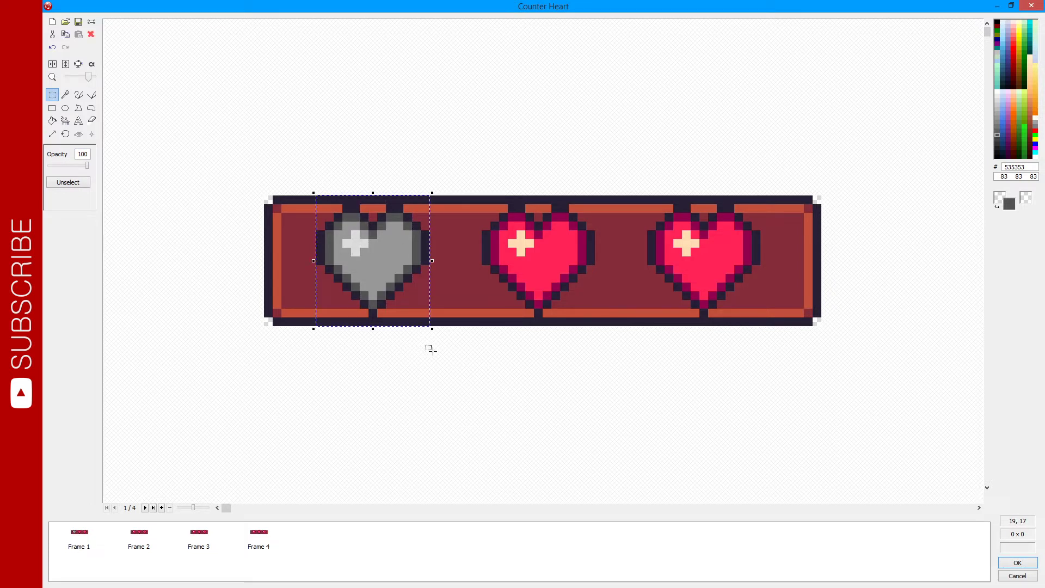
{"action": "left_click_drag", "start_coordinate": [381, 237], "coordinate": [721, 232], "text": "ctrl"}
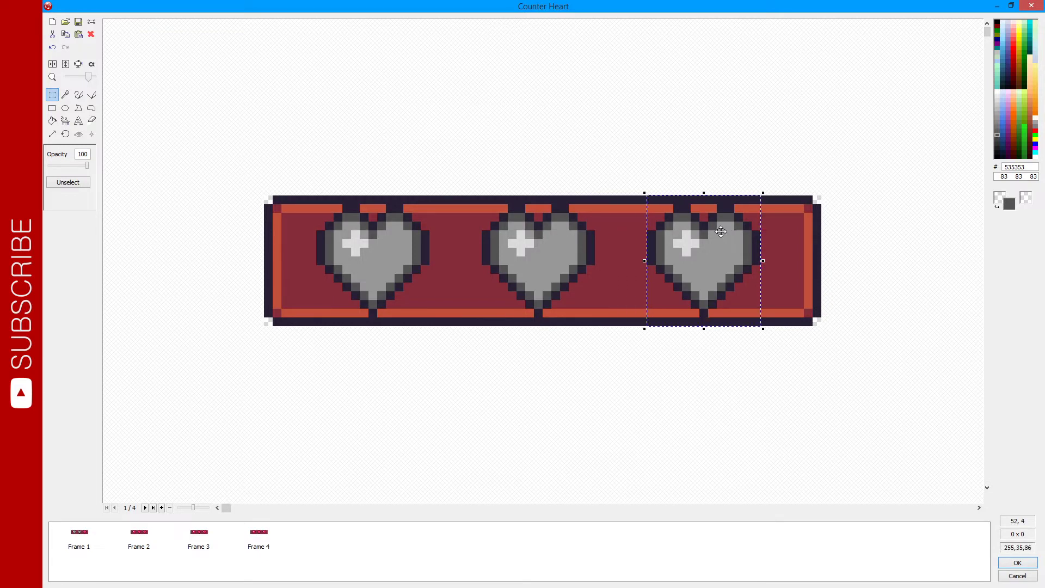
{"action": "left_click", "coordinate": [574, 392]}
{"action": "left_click", "coordinate": [80, 536]}
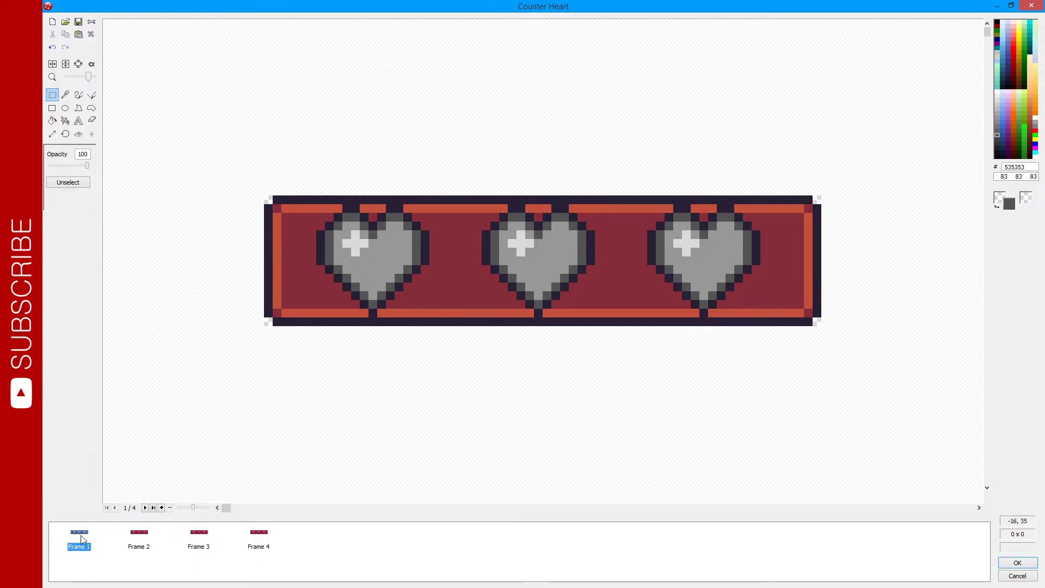
- In Frame 3, cover the right heart with the grey heart
{"action": "left_click", "coordinate": [258, 531]}
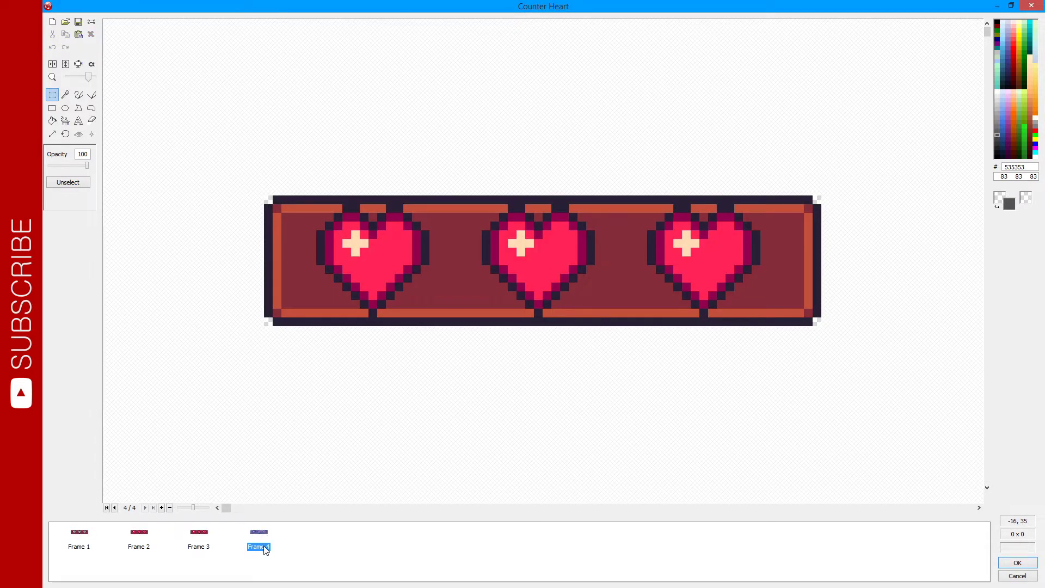
{"action": "left_click", "coordinate": [202, 534]}
{"action": "key", "text": "ctrl+v"}
{"action": "left_click_drag", "start_coordinate": [337, 251], "coordinate": [720, 251]}
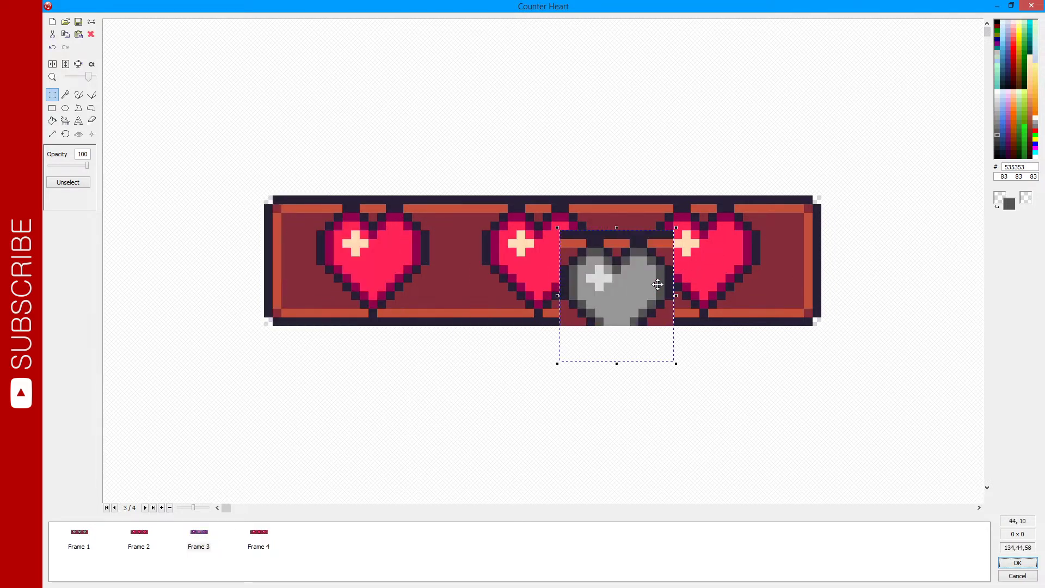
{"action": "left_click", "coordinate": [614, 378]}
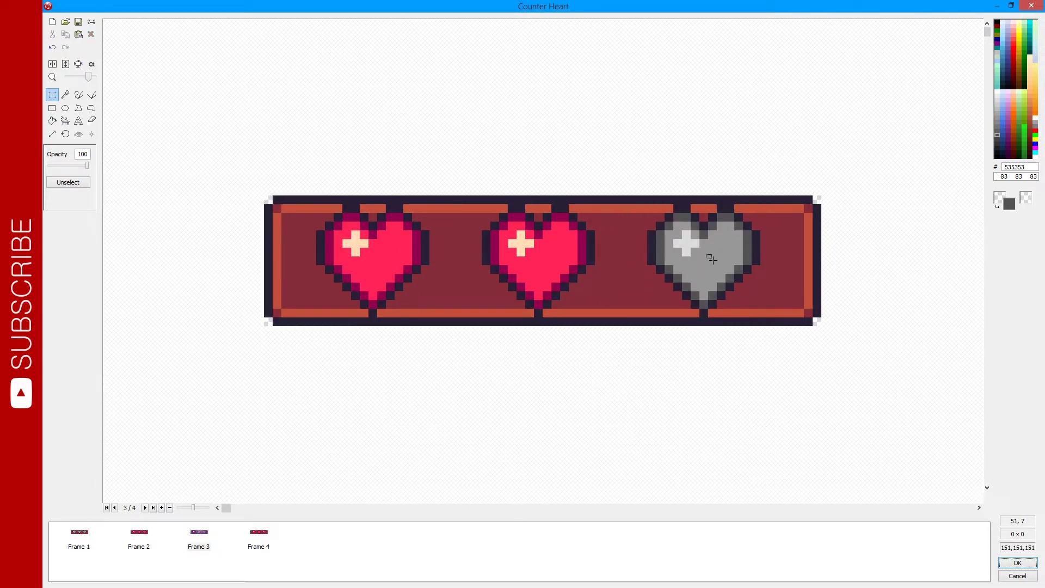
- In Frame 2, cover the middle and right hearts with grey hearts
{"action": "left_click", "coordinate": [144, 541]}
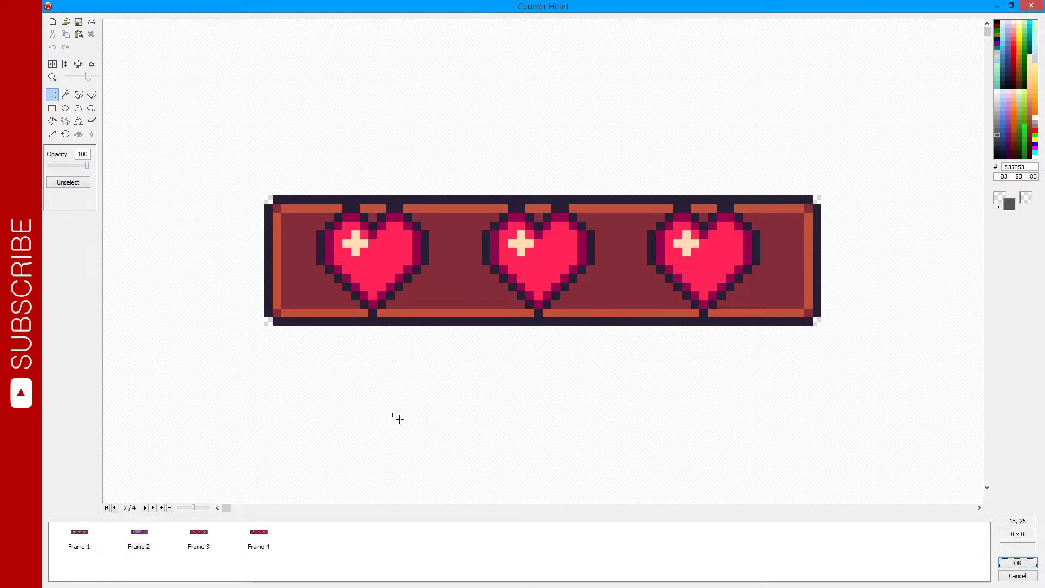
{"action": "key", "text": "ctrl+v"}
{"action": "left_click_drag", "start_coordinate": [305, 259], "coordinate": [525, 260]}
{"action": "left_click", "coordinate": [513, 357]}
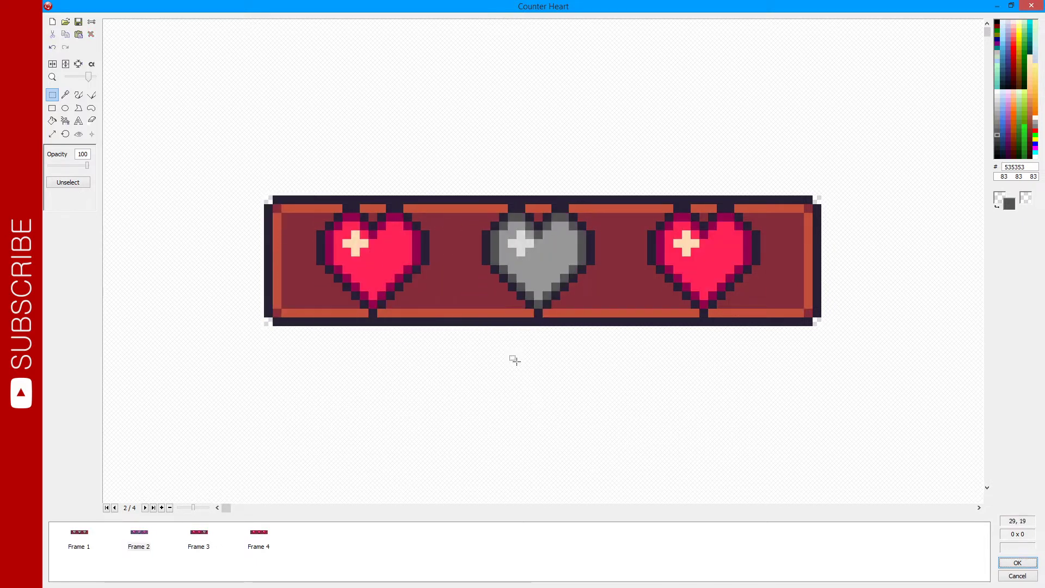
{"action": "key", "text": "ctrl+v"}
{"action": "left_click_drag", "start_coordinate": [337, 260], "coordinate": [721, 258]}
{"action": "left_click", "coordinate": [717, 267]}
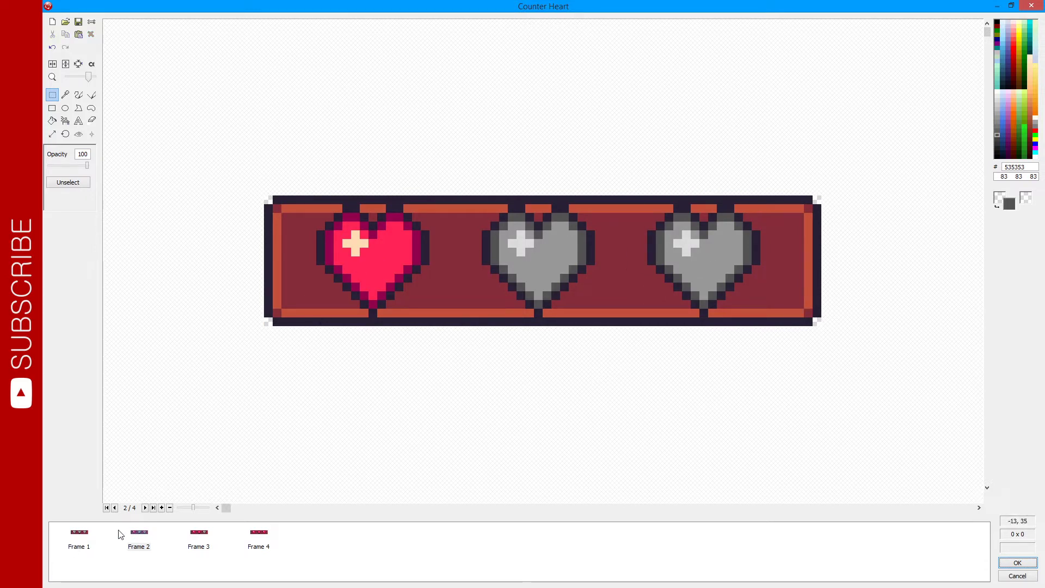
- Review Frames 1 to 4 and accept the edited images
{"action": "left_click", "coordinate": [88, 534]}
{"action": "left_click", "coordinate": [138, 540]}
{"action": "left_click", "coordinate": [198, 542]}
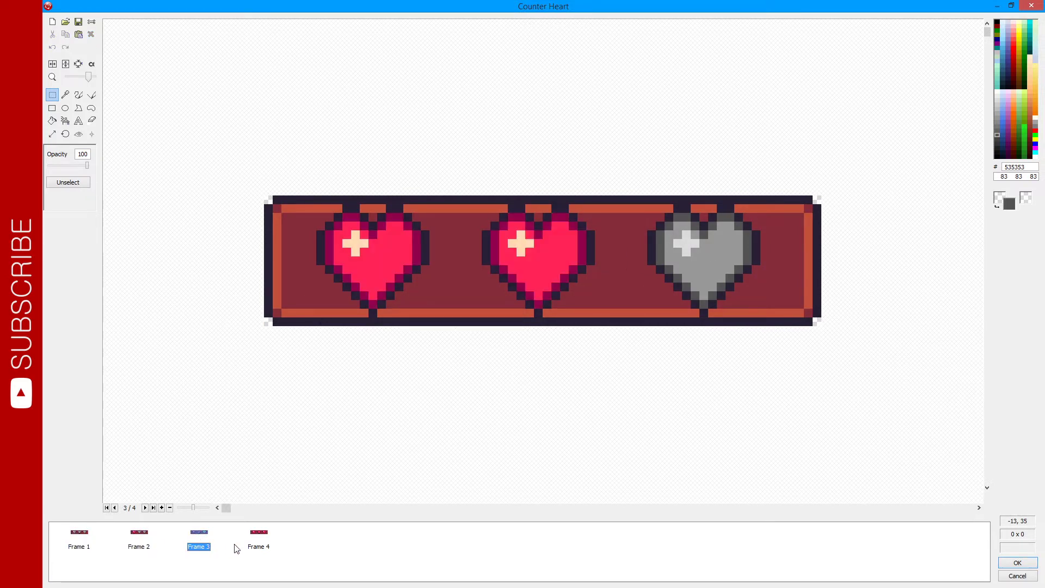
{"action": "left_click", "coordinate": [270, 539]}
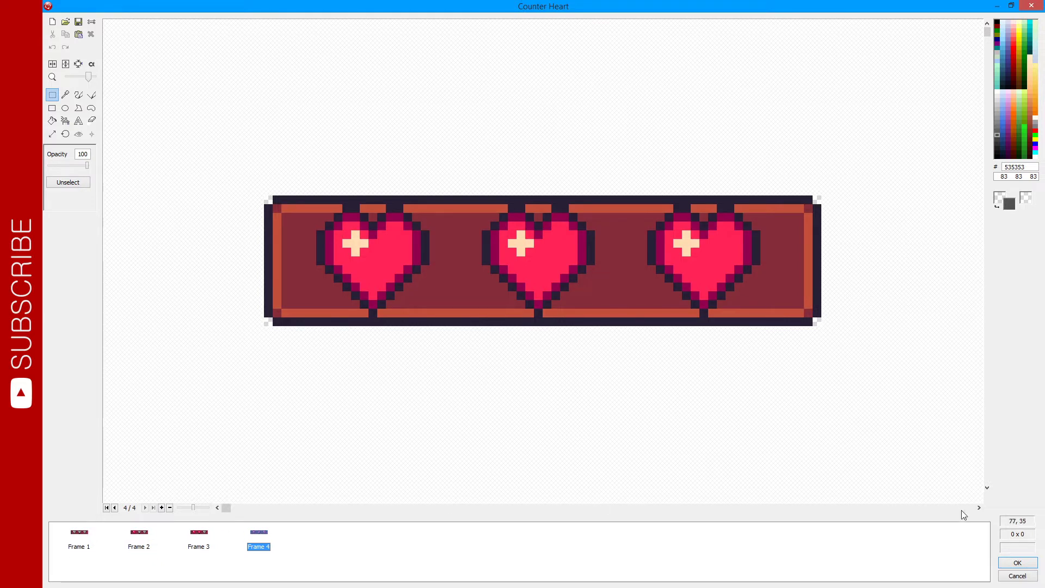
{"action": "left_click", "coordinate": [1006, 564]}
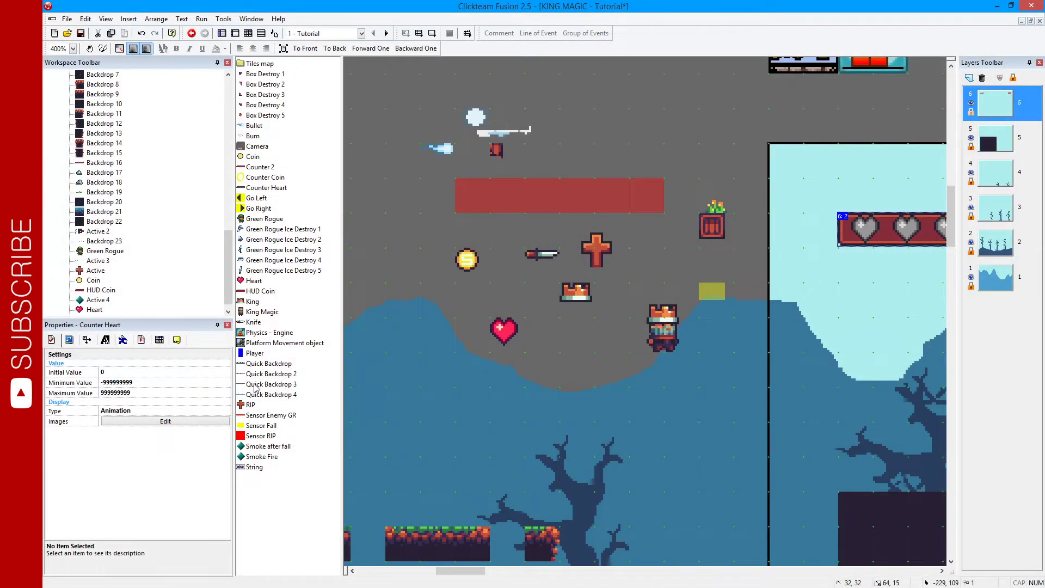
- Set the Counter Heart minimum value to 0 and maximum to 3
{"action": "left_click", "coordinate": [118, 382]}
{"action": "type", "text": "0"}
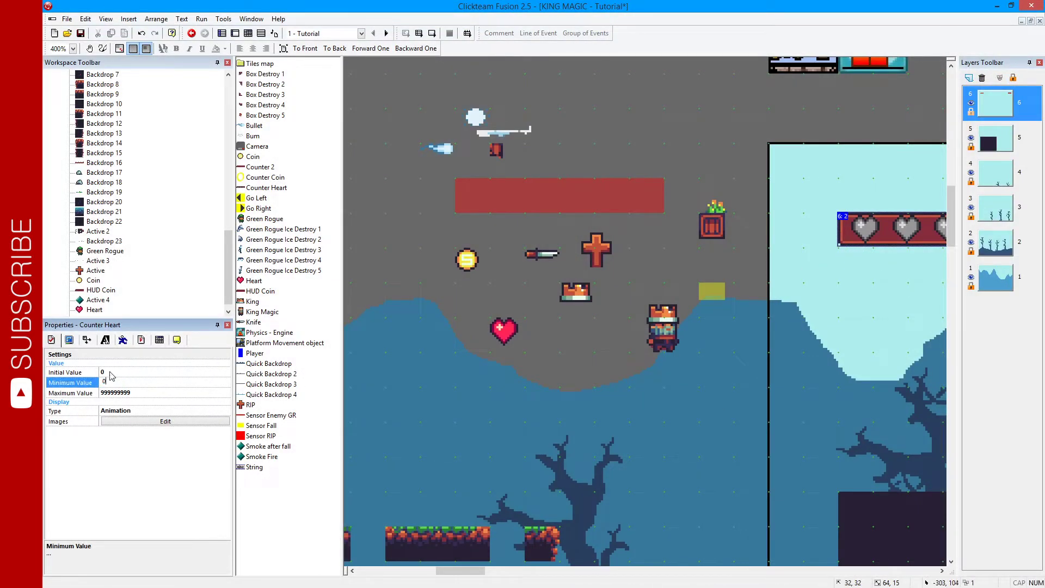
{"action": "left_click", "coordinate": [122, 392]}
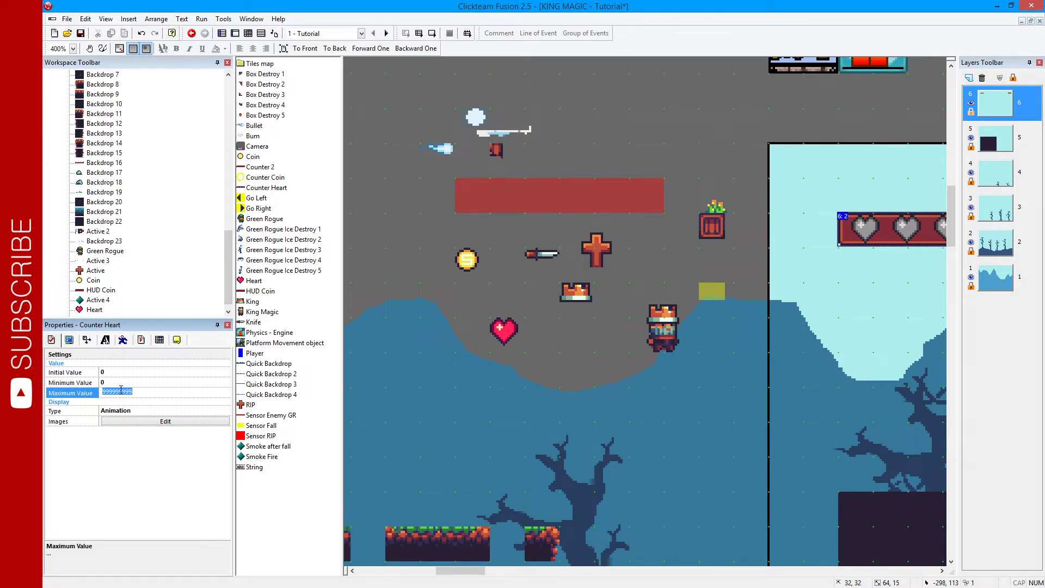
{"action": "type", "text": "3"}
{"action": "left_click", "coordinate": [125, 464]}
- Check the Counter Heart images and test-run the game to see the heart HUD
{"action": "middle_click_drag", "start_coordinate": [757, 280], "coordinate": [633, 288]}
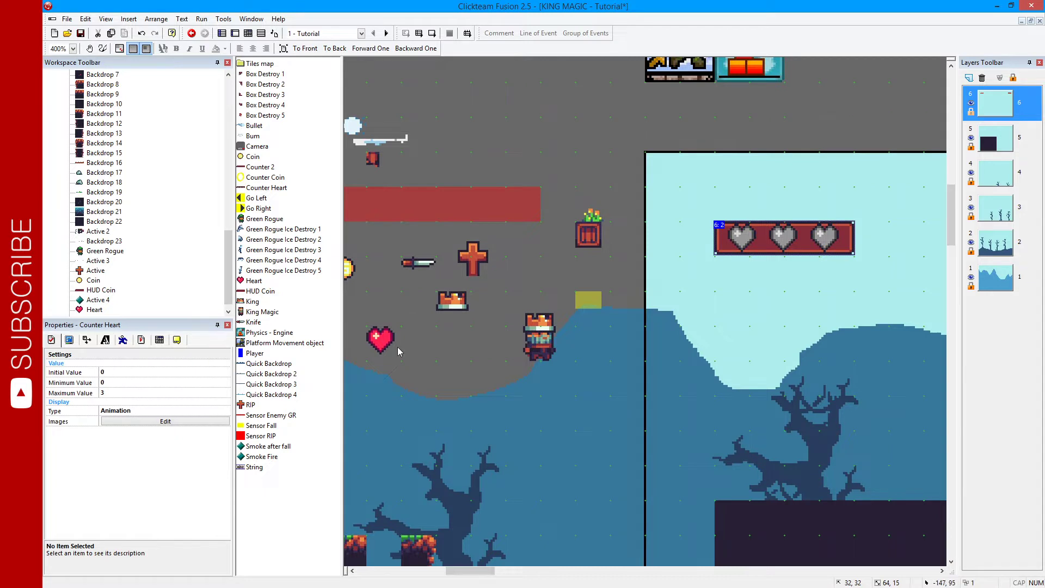
{"action": "double_click", "coordinate": [774, 236]}
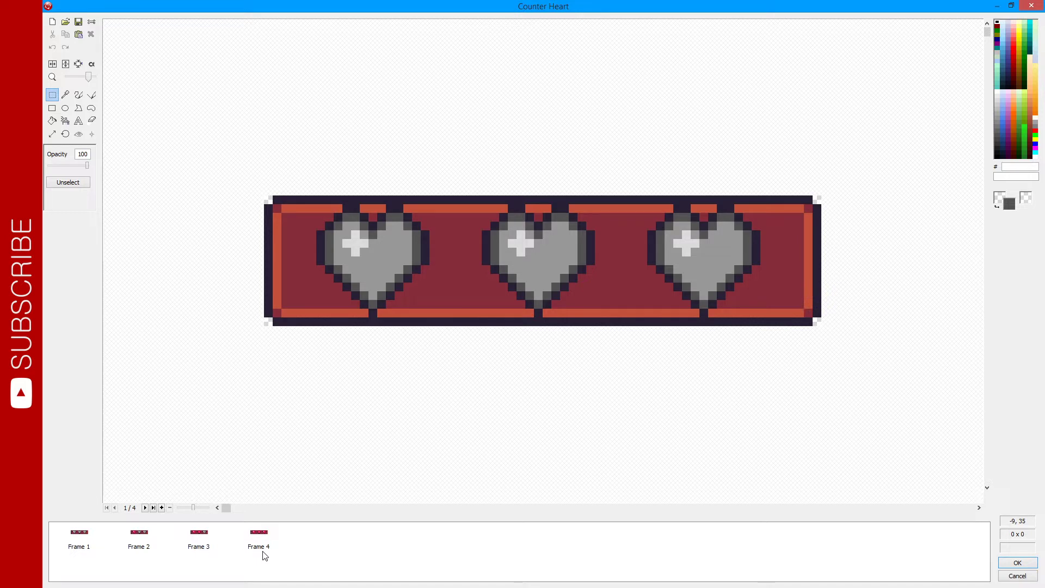
{"action": "left_click", "coordinate": [1015, 562]}
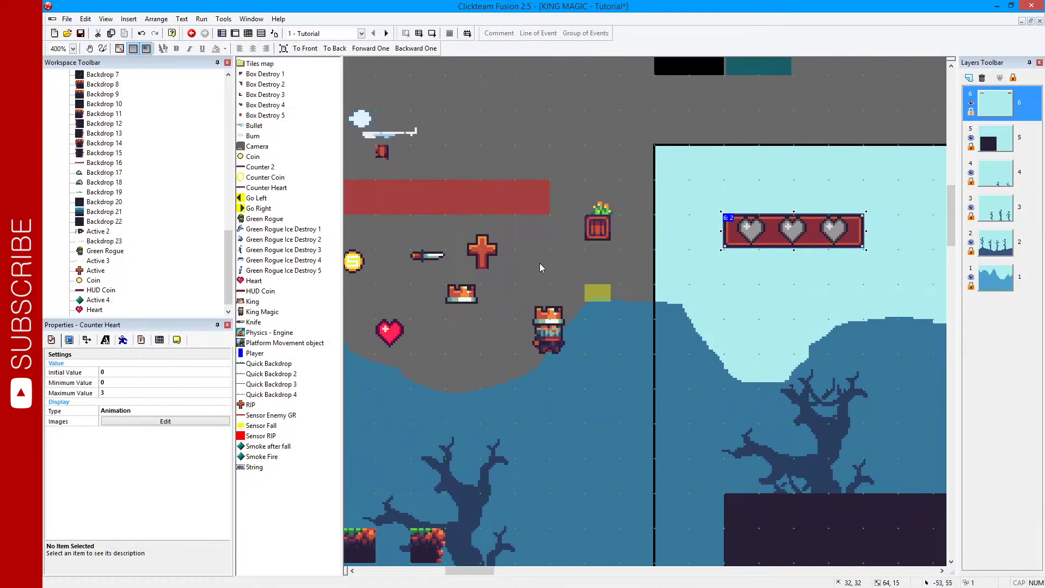
{"action": "key", "text": "F7"}
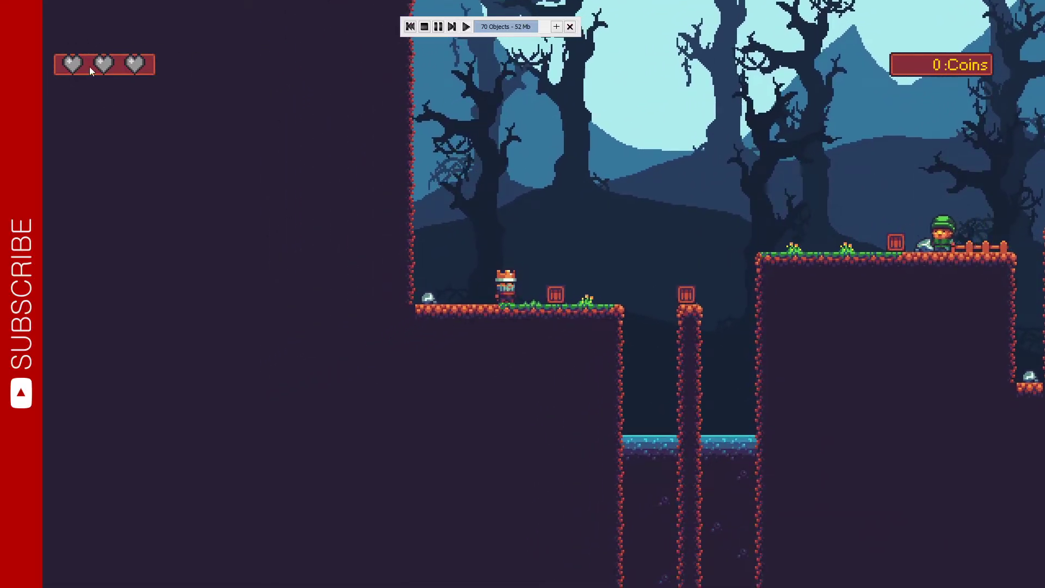
{"action": "key", "text": "alt+F4"}
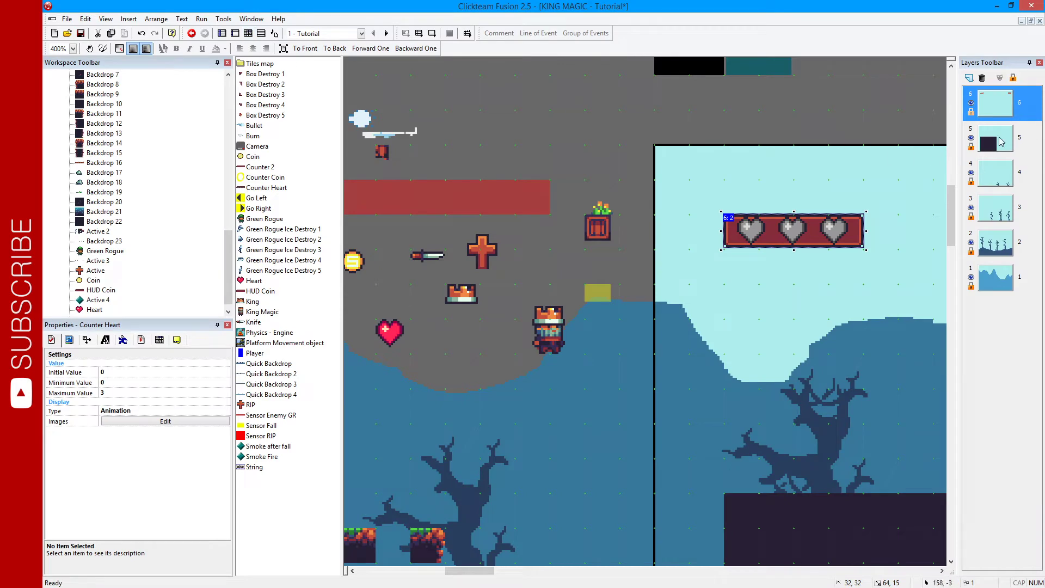
{"action": "left_click", "coordinate": [999, 137]}
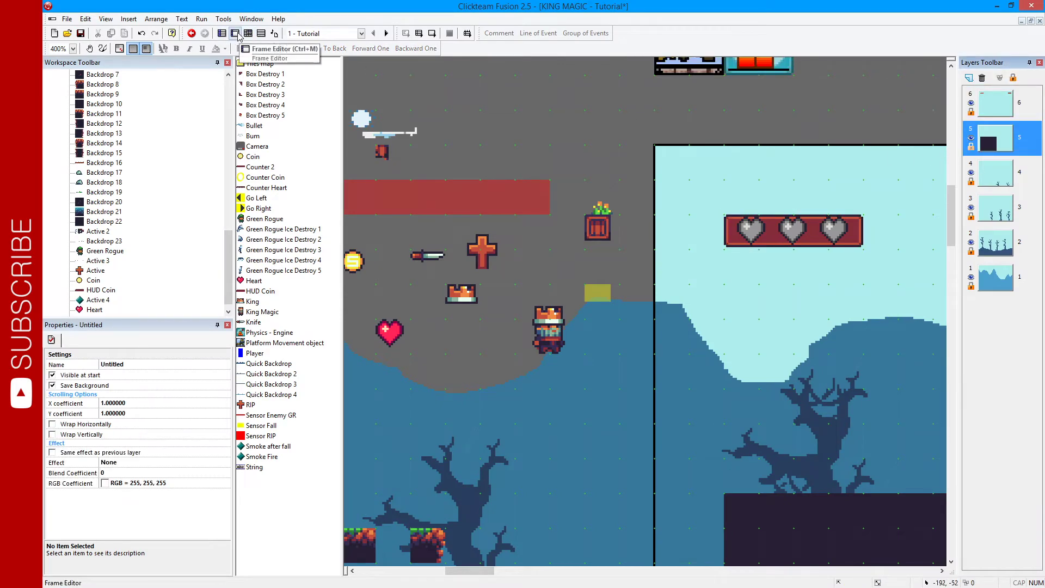
{"action": "left_click", "coordinate": [248, 33]}
- Create a new event group named HEART
{"action": "scroll", "coordinate": [349, 192], "scroll_direction": "down", "scroll_amount": 5}
{"action": "scroll", "coordinate": [351, 201], "scroll_direction": "up", "scroll_amount": 10}
{"action": "scroll", "coordinate": [353, 202], "scroll_direction": "down", "scroll_amount": 3}
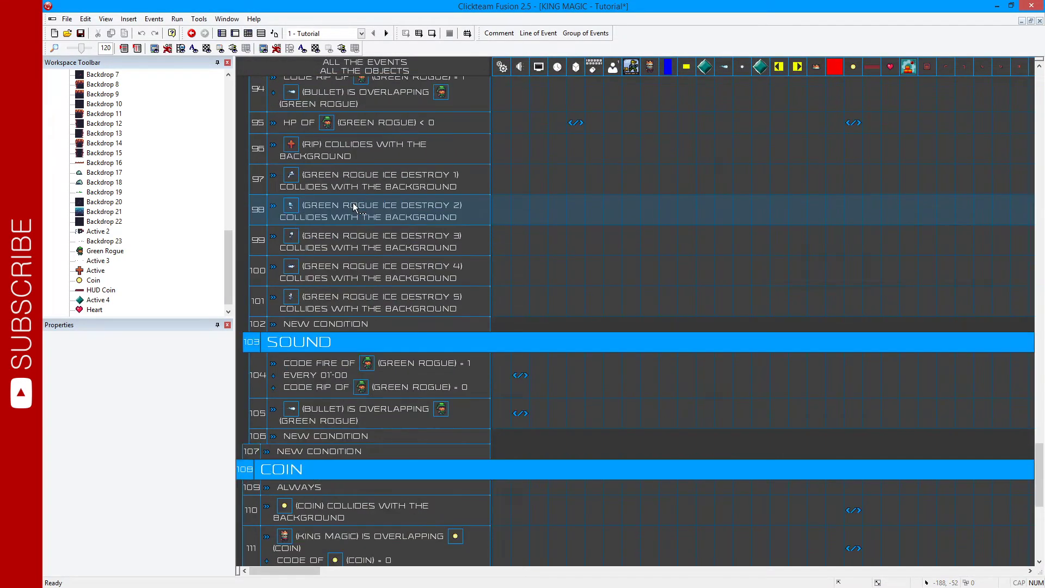
{"action": "scroll", "coordinate": [353, 205], "scroll_direction": "down", "scroll_amount": 5}
{"action": "left_click", "coordinate": [244, 322]}
{"action": "key", "text": "ctrl+g"}
{"action": "type", "text": "Heart"}
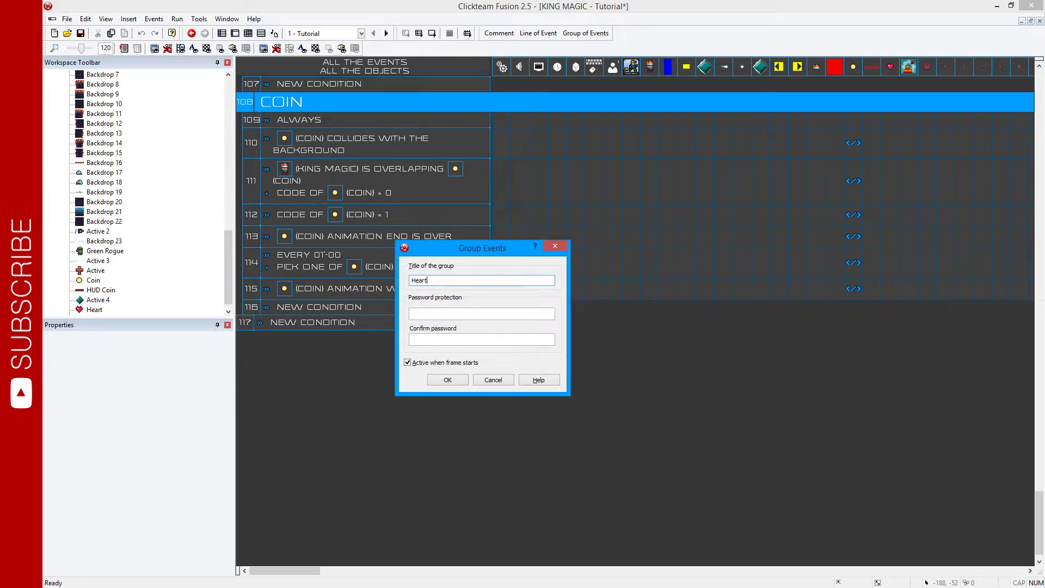
{"action": "key", "text": "Return"}
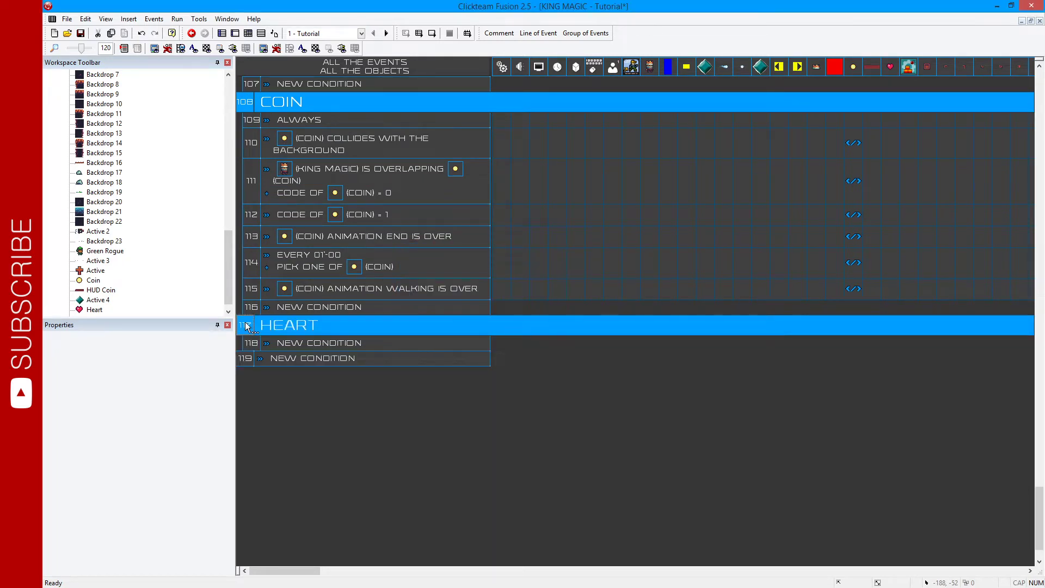
- Add an Always condition inside the HEART group
{"action": "double_click", "coordinate": [336, 347]}
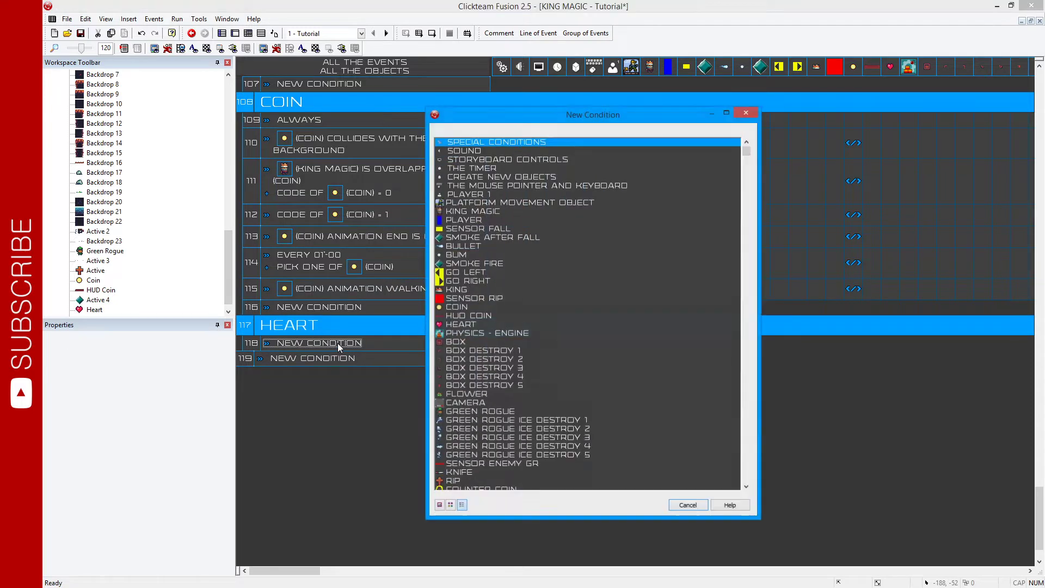
{"action": "left_click", "coordinate": [478, 142]}
{"action": "left_click", "coordinate": [477, 152]}
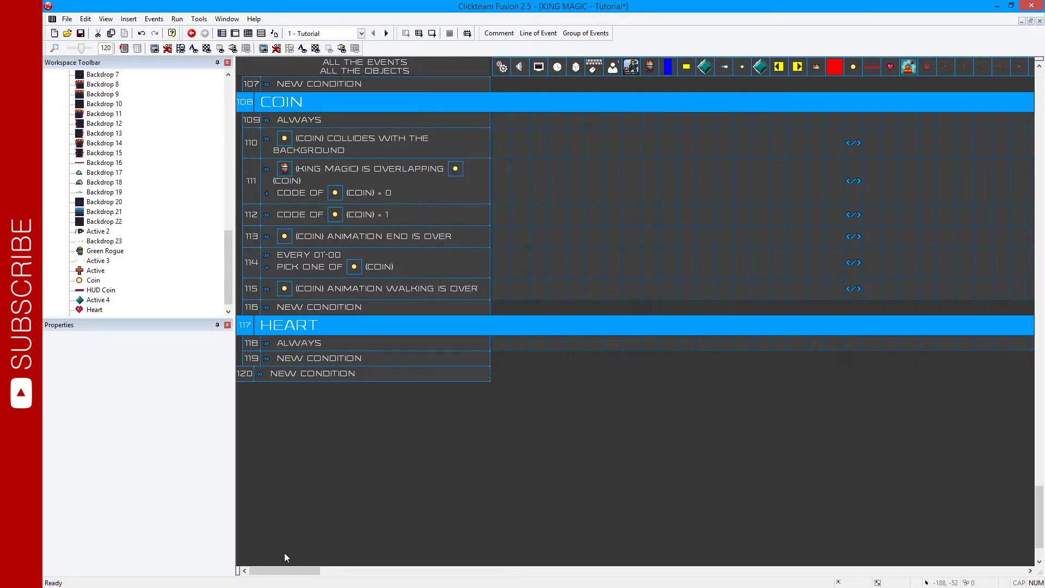
{"action": "left_click_drag", "start_coordinate": [276, 572], "coordinate": [769, 572]}
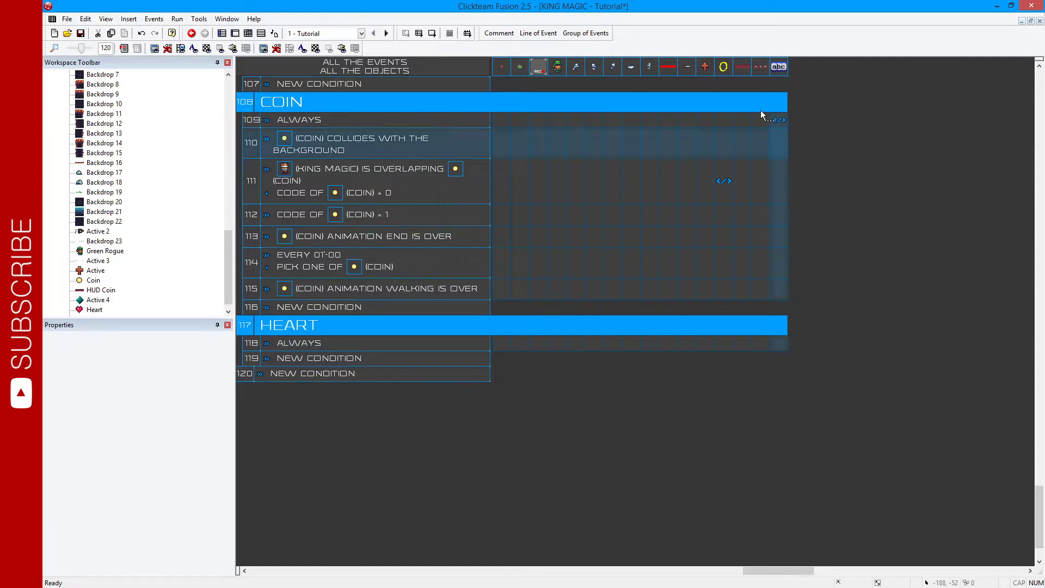
- Add a Set Counter action on Counter Heart with the expression HP("King Magic")
{"action": "right_click", "coordinate": [761, 344]}
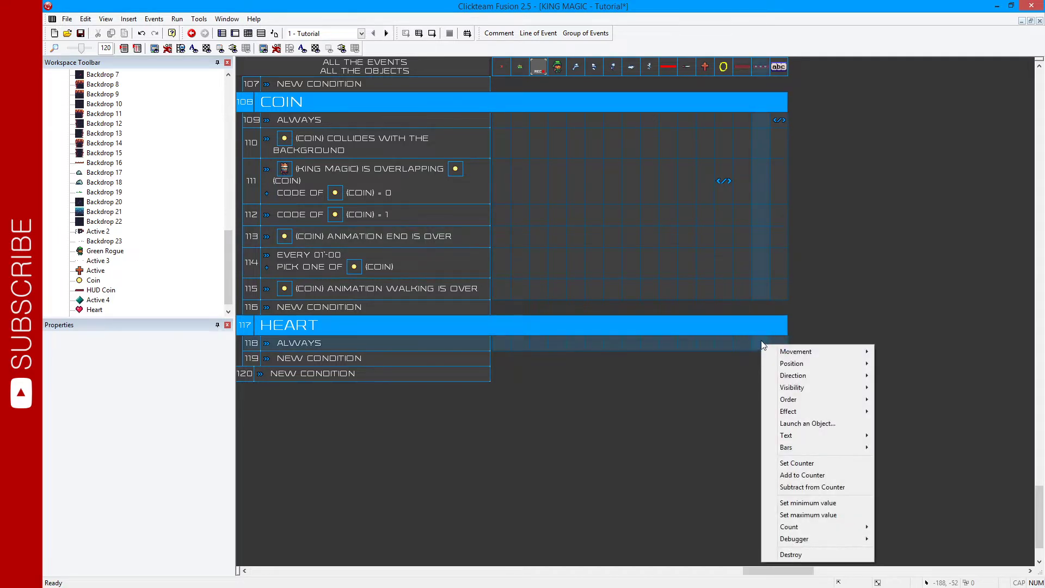
{"action": "left_click", "coordinate": [777, 463]}
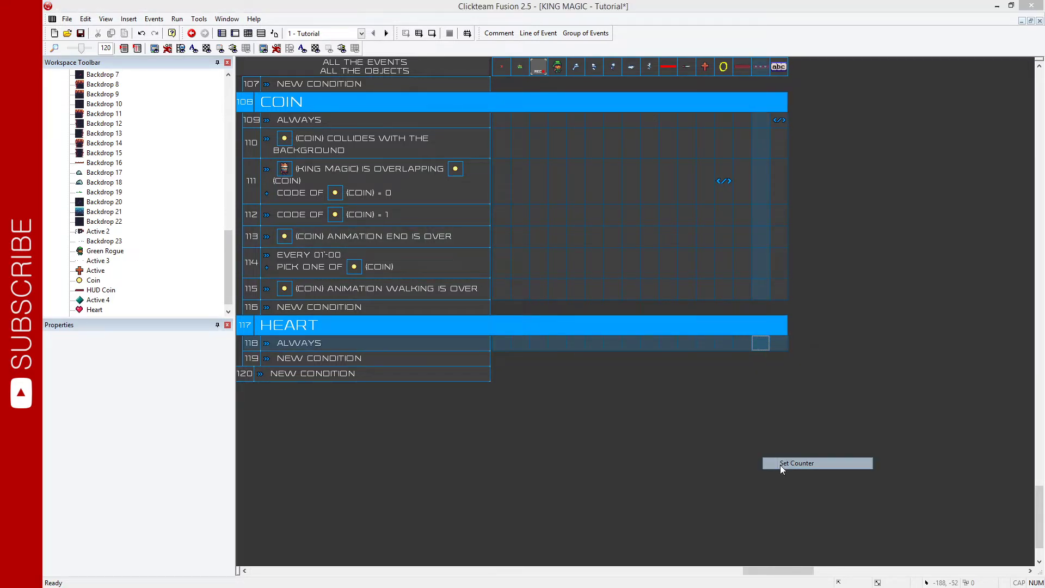
{"action": "left_click", "coordinate": [320, 425]}
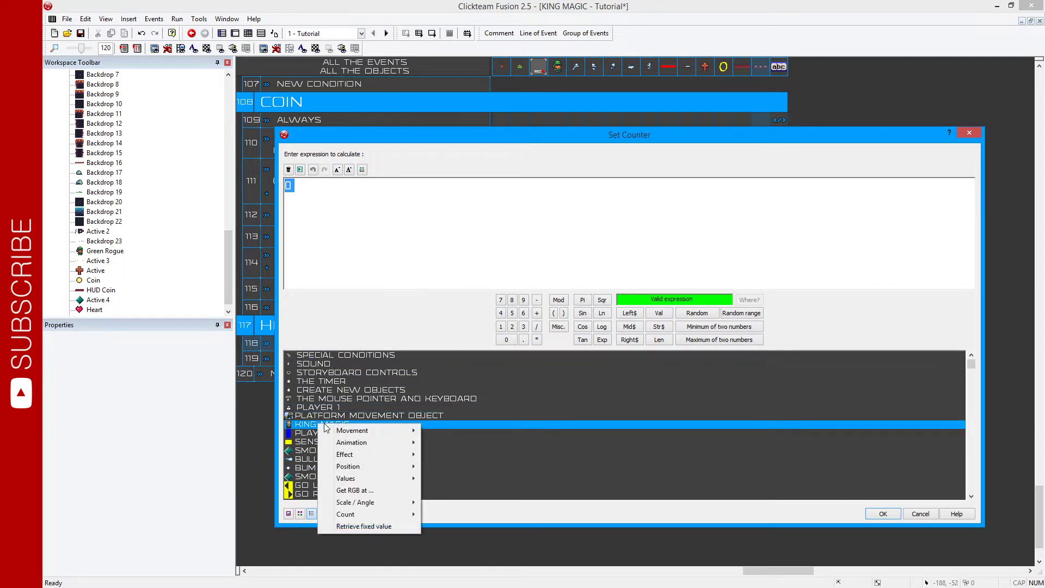
{"action": "mouse_move", "coordinate": [354, 479]}
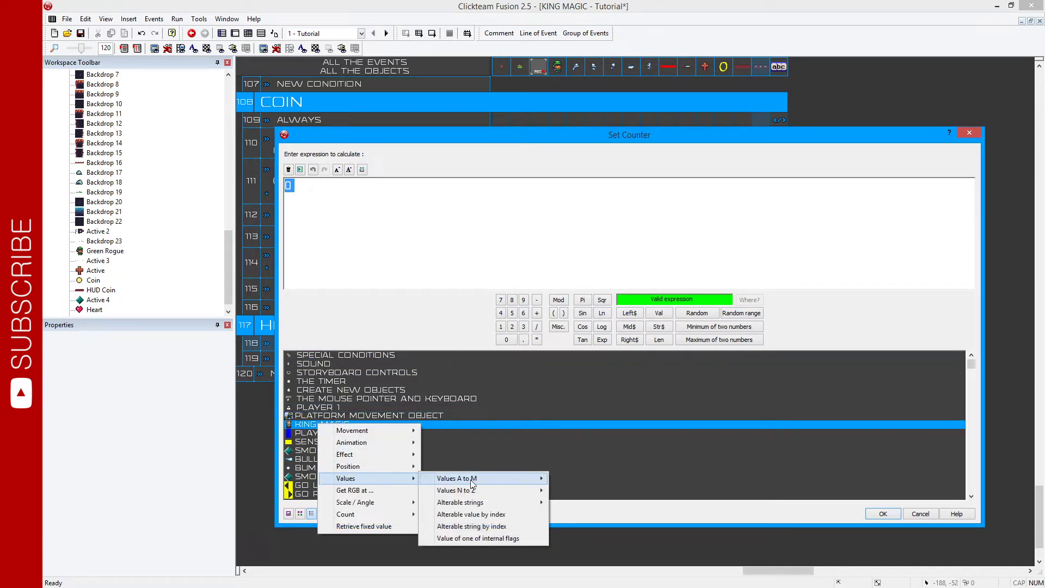
{"action": "mouse_move", "coordinate": [466, 479]}
{"action": "left_click", "coordinate": [592, 360]}
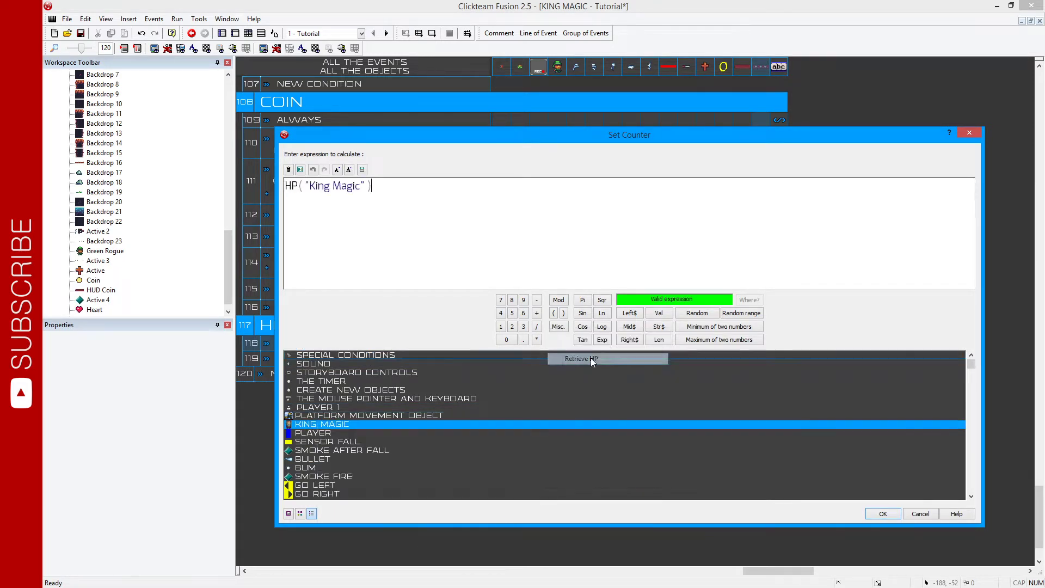
{"action": "left_click", "coordinate": [878, 515]}
{"action": "key", "text": "F8"}
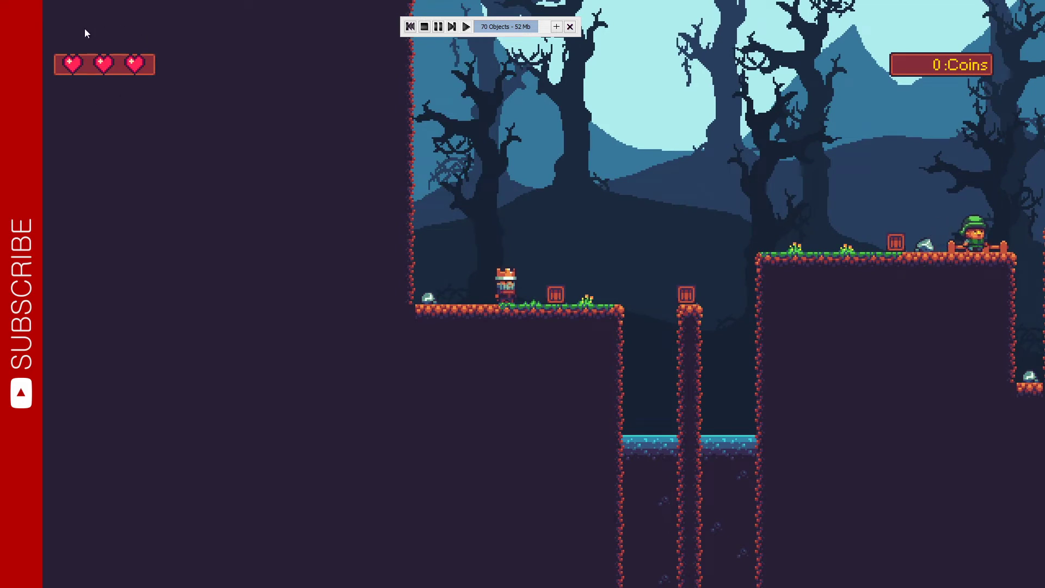
{"action": "key", "text": "Right"}
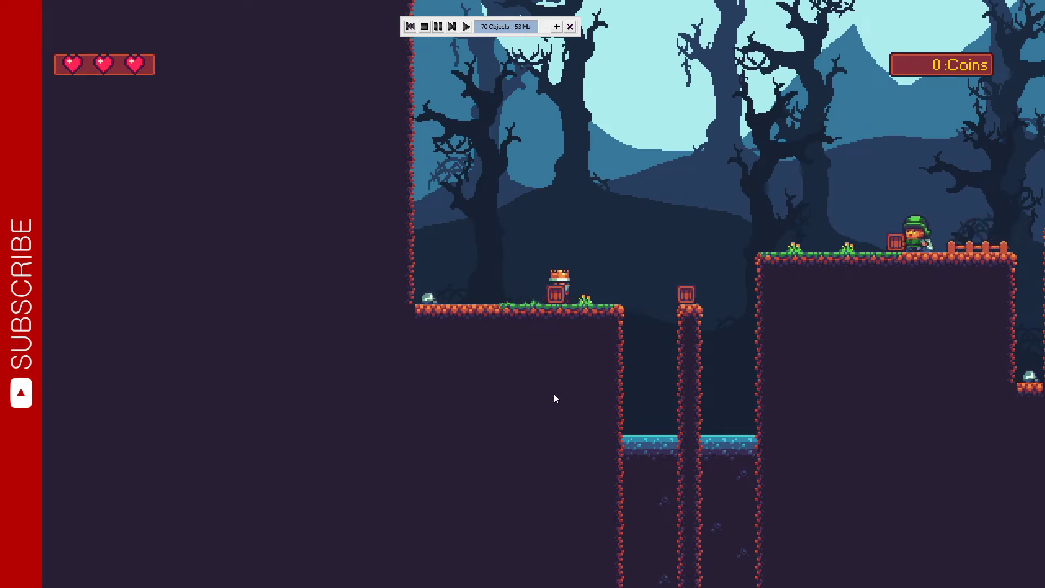
{"action": "key", "text": "Up"}
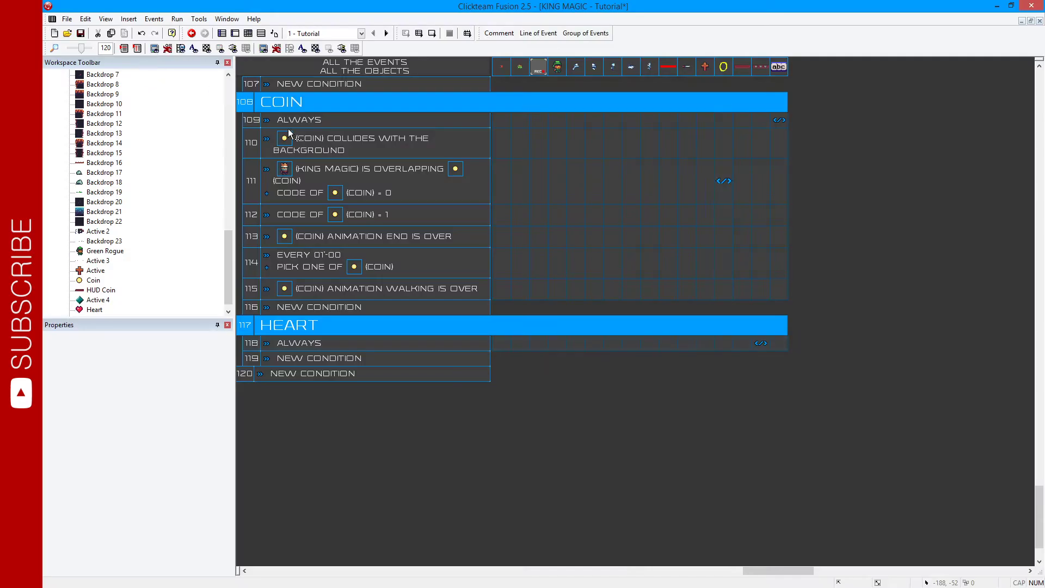
- Open the Heart pickup's animations and step through its Walking animation frames
{"action": "left_click", "coordinate": [239, 35]}
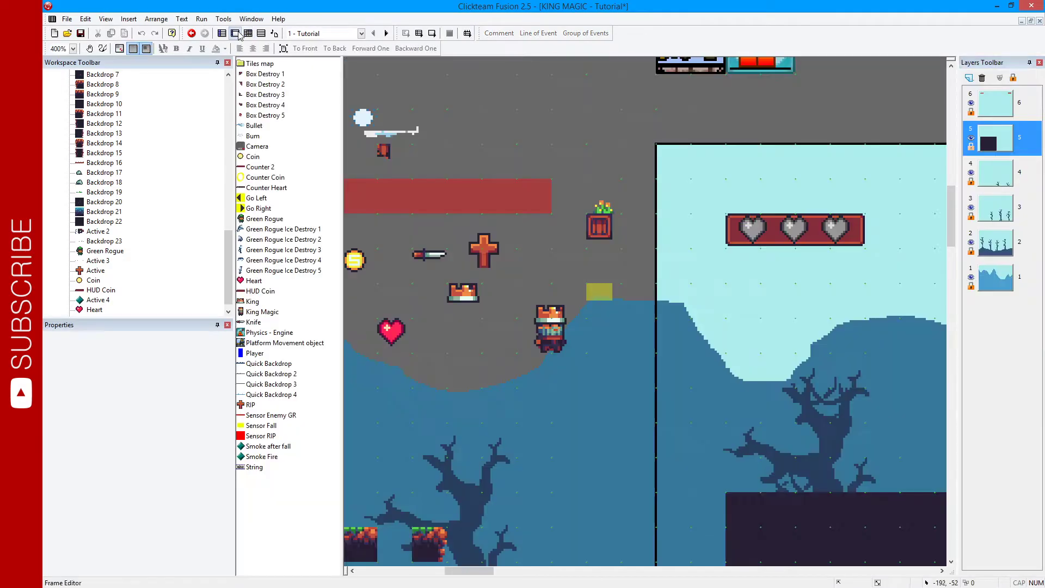
{"action": "left_click", "coordinate": [428, 289]}
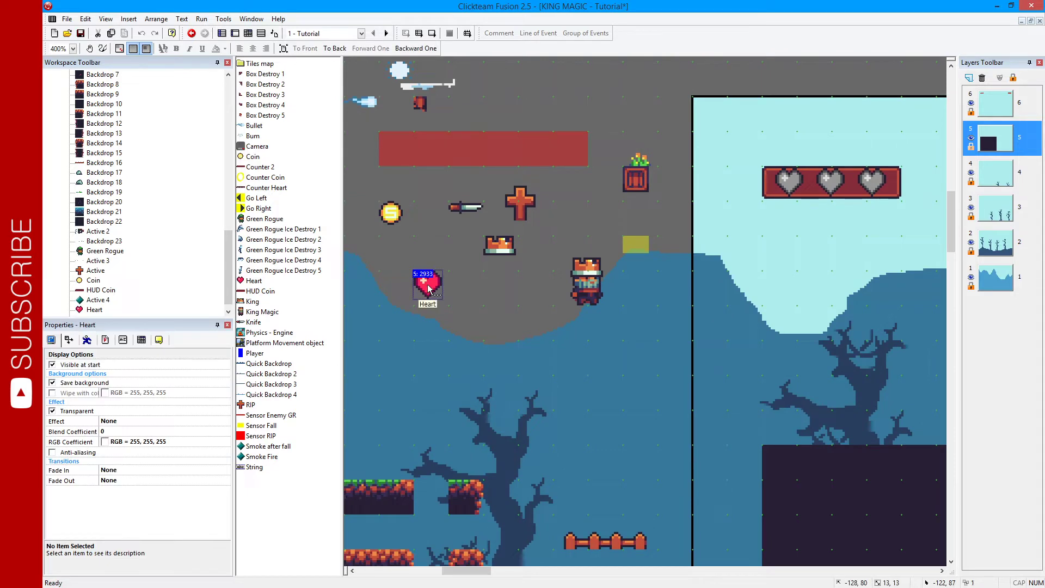
{"action": "double_click", "coordinate": [428, 288]}
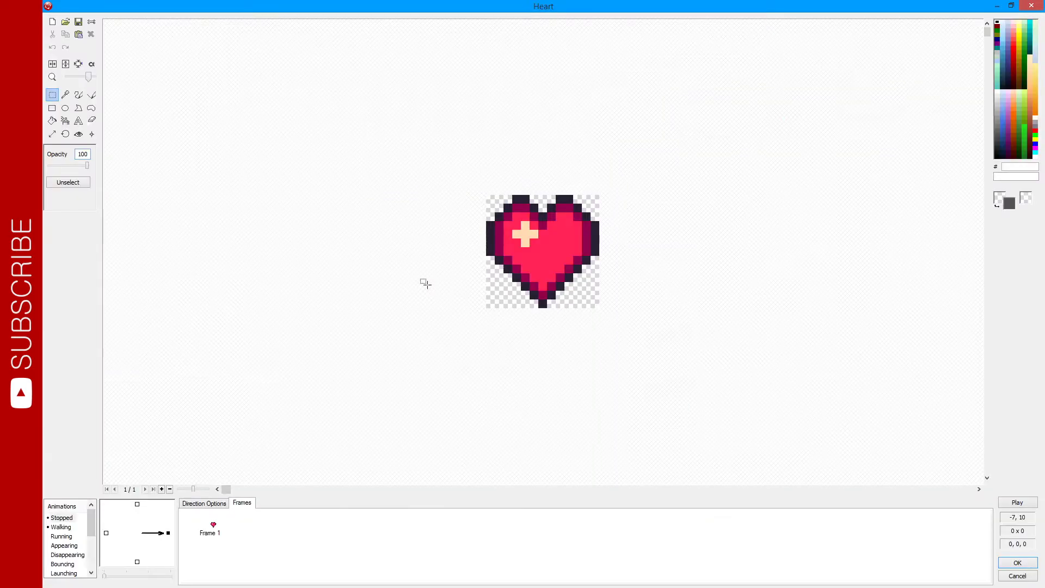
{"action": "left_click", "coordinate": [64, 527]}
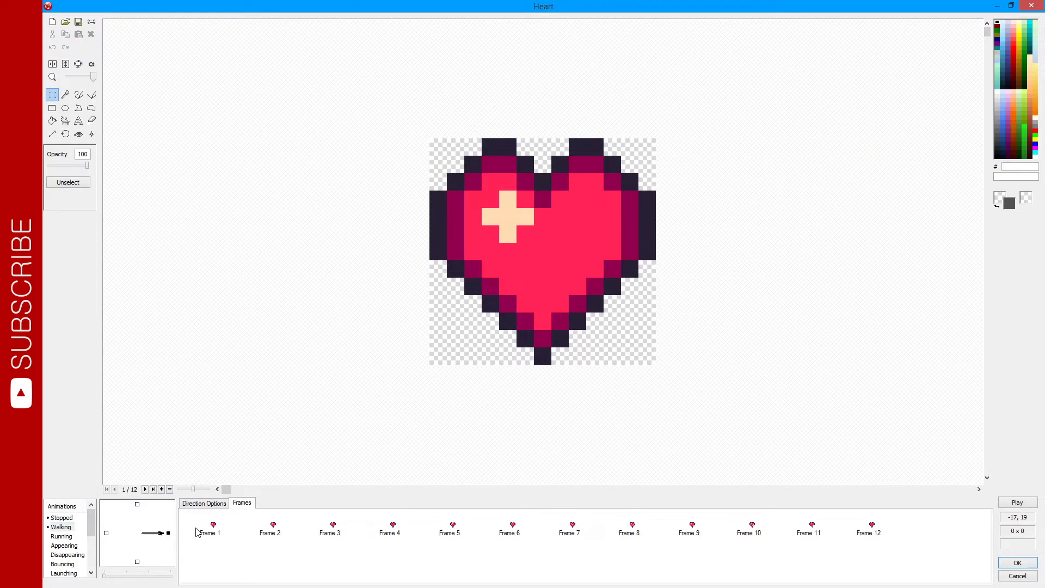
{"action": "key", "text": "Right"}
{"action": "key", "text": "Right"}
{"action": "key", "text": "Right"}
{"action": "key", "text": "Right"}
{"action": "key", "text": "Right"}
{"action": "key", "text": "Right"}
{"action": "key", "text": "Right"}
{"action": "key", "text": "Right"}
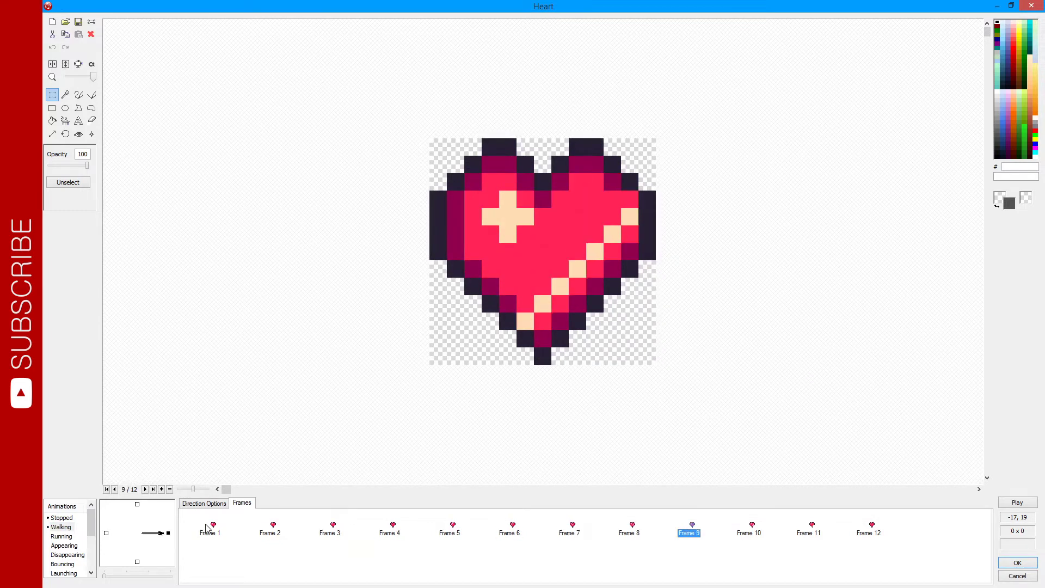
{"action": "key", "text": "Right"}
{"action": "key", "text": "Right"}
- Check the End animation's speed and repeat, then the Walking and Stopped settings, and close
{"action": "key", "text": "Right"}
{"action": "scroll", "coordinate": [67, 553], "scroll_direction": "down", "scroll_amount": 1}
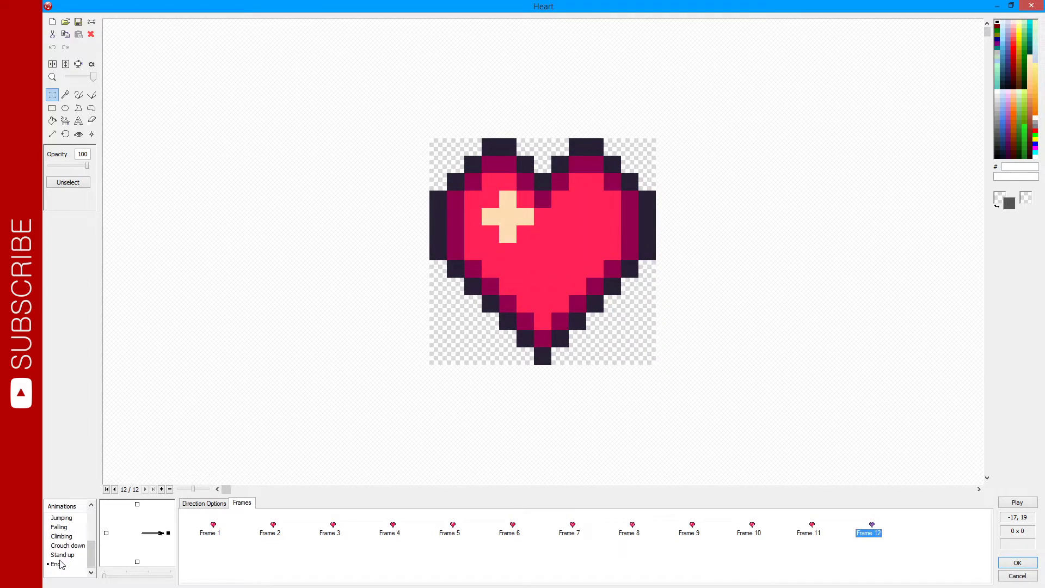
{"action": "left_click", "coordinate": [58, 564]}
{"action": "key", "text": "Right"}
{"action": "key", "text": "Right"}
{"action": "key", "text": "Right"}
{"action": "key", "text": "Right"}
{"action": "key", "text": "Right"}
{"action": "key", "text": "Right"}
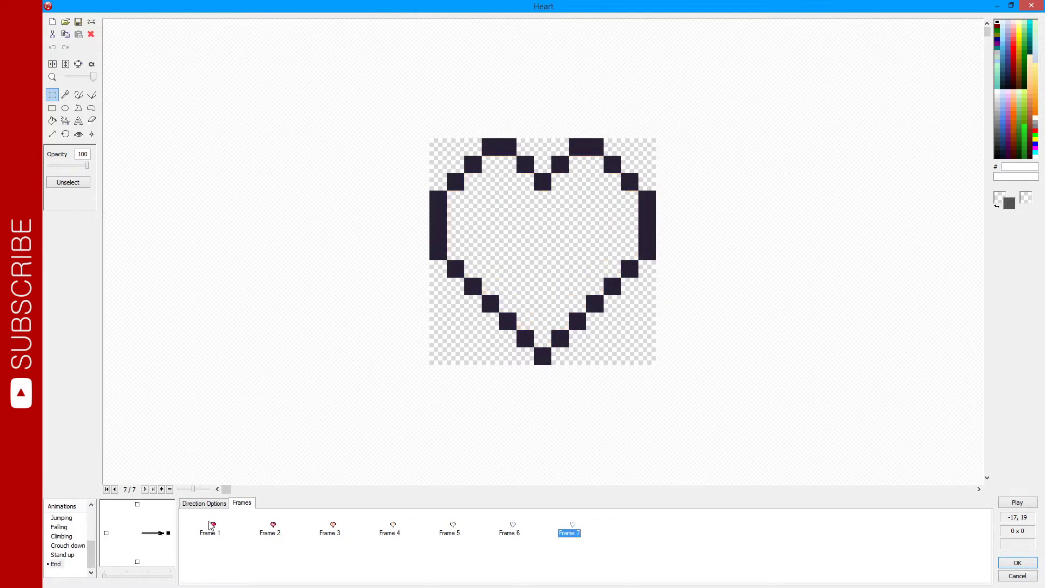
{"action": "scroll", "coordinate": [62, 532], "scroll_direction": "up", "scroll_amount": 3}
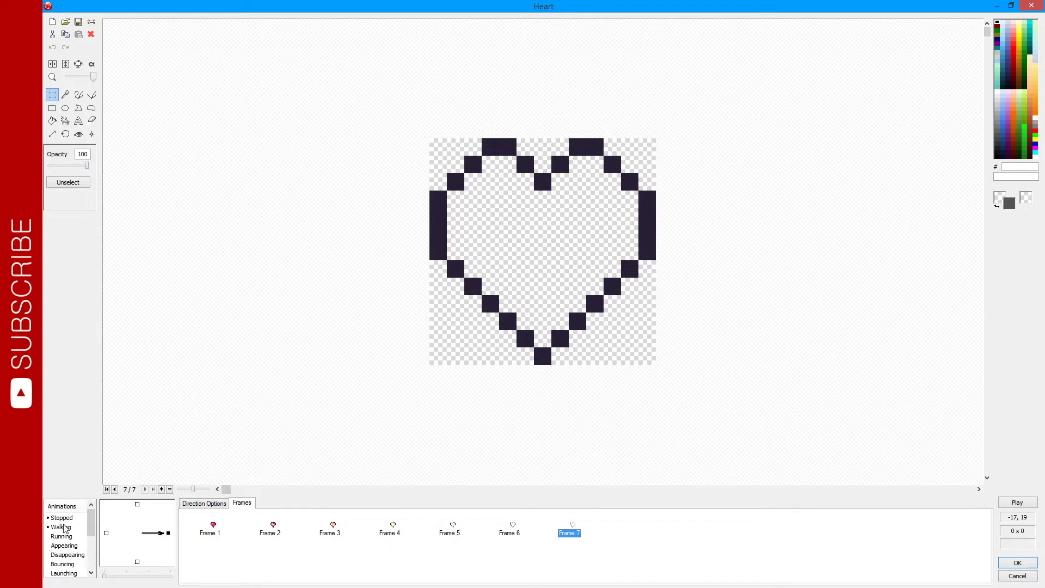
{"action": "scroll", "coordinate": [73, 555], "scroll_direction": "down", "scroll_amount": 3}
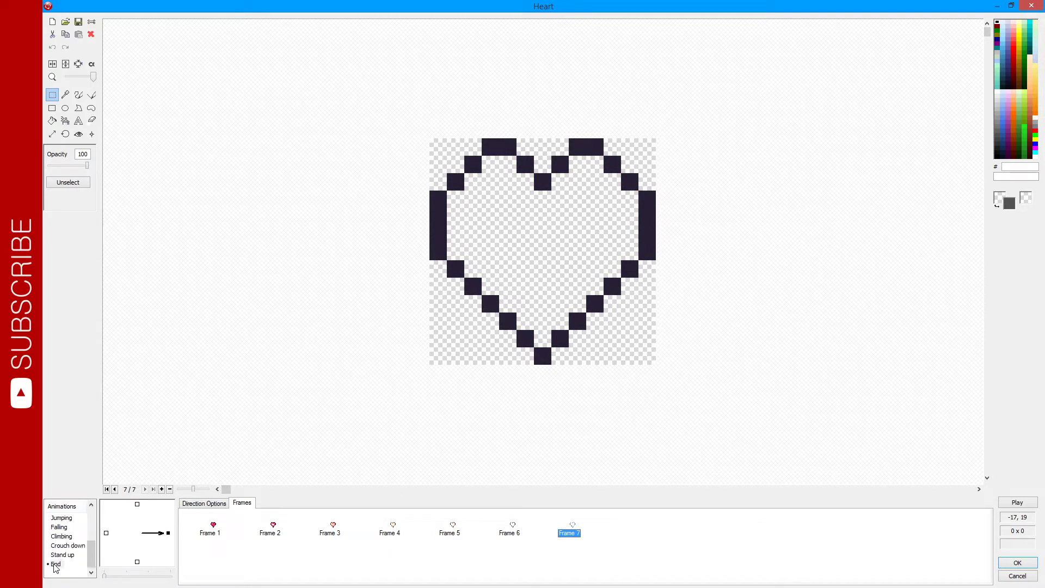
{"action": "left_click", "coordinate": [187, 504]}
{"action": "scroll", "coordinate": [71, 555], "scroll_direction": "up", "scroll_amount": 3}
{"action": "left_click", "coordinate": [61, 528]}
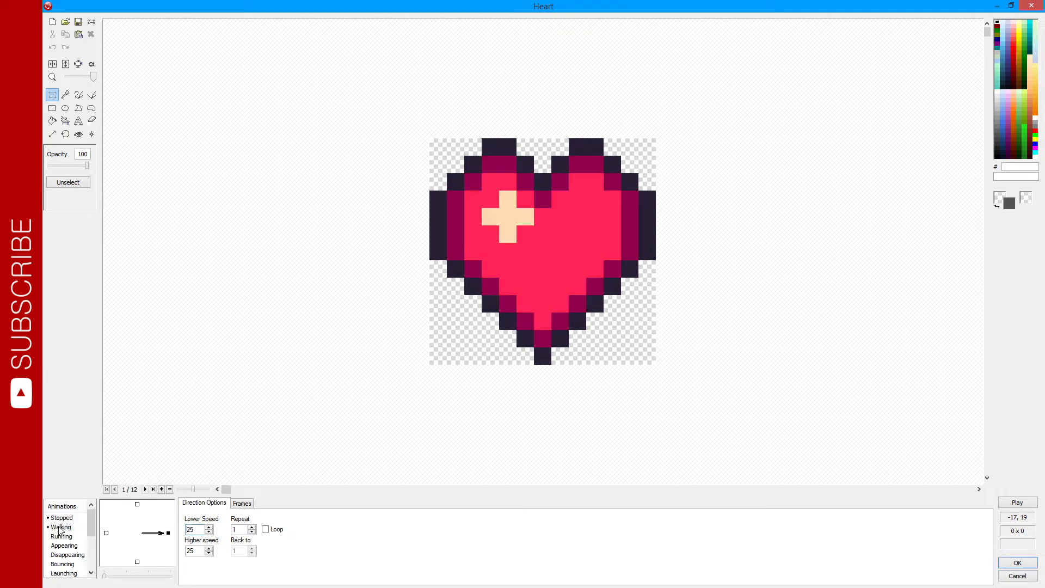
{"action": "left_click", "coordinate": [82, 521]}
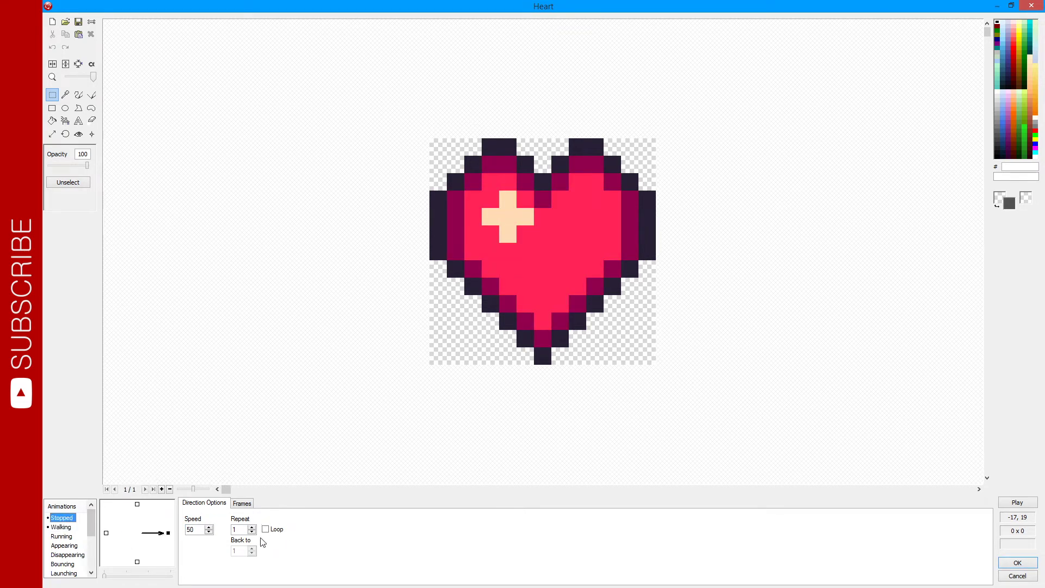
{"action": "left_click", "coordinate": [1017, 562]}
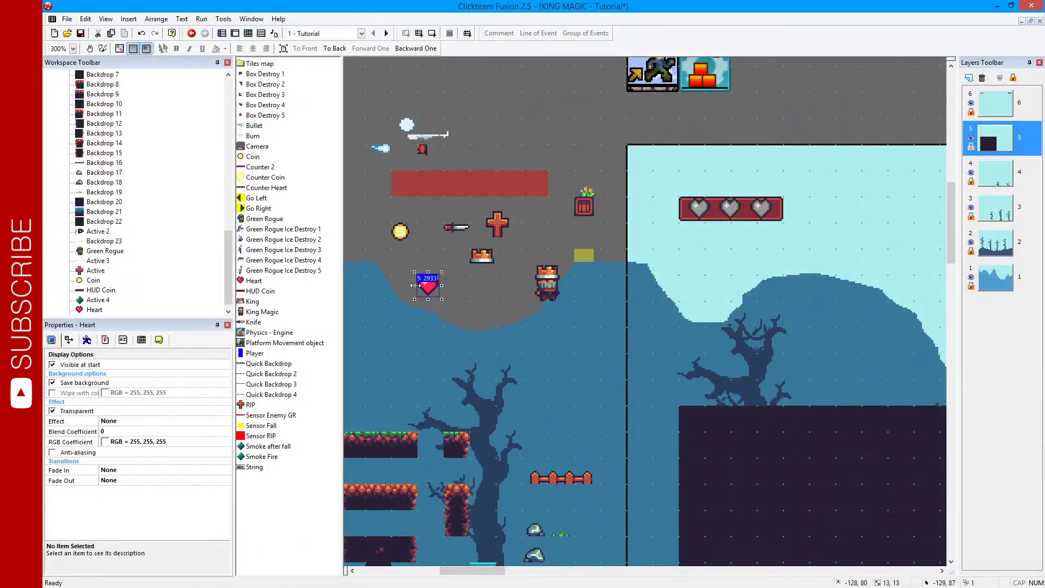
- Move the Heart beside the player start, shift the player one tile right, and test-run with F8
{"action": "left_click_drag", "start_coordinate": [429, 288], "coordinate": [451, 172]}
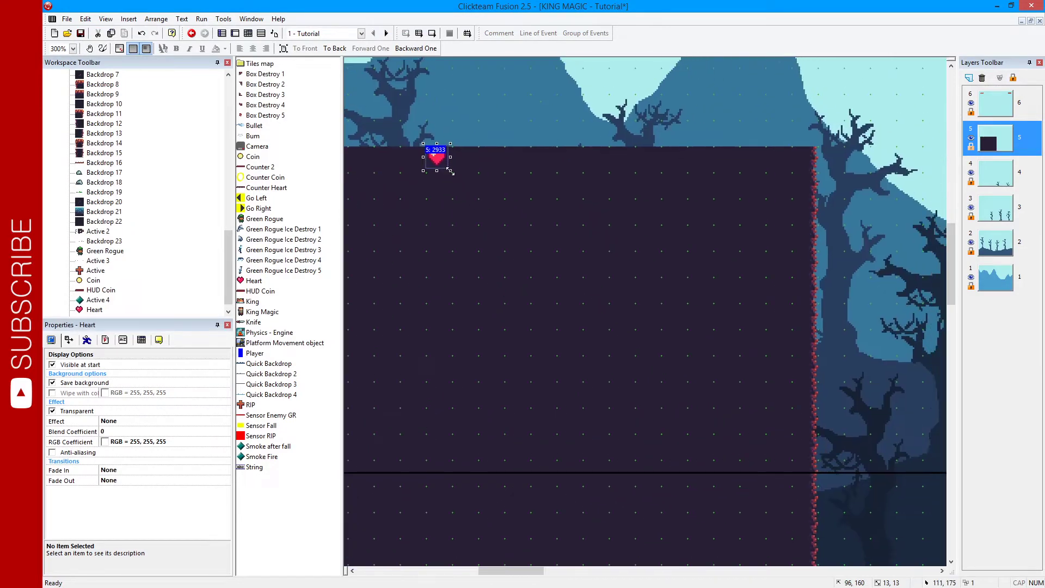
{"action": "left_click_drag", "start_coordinate": [708, 400], "coordinate": [441, 167]}
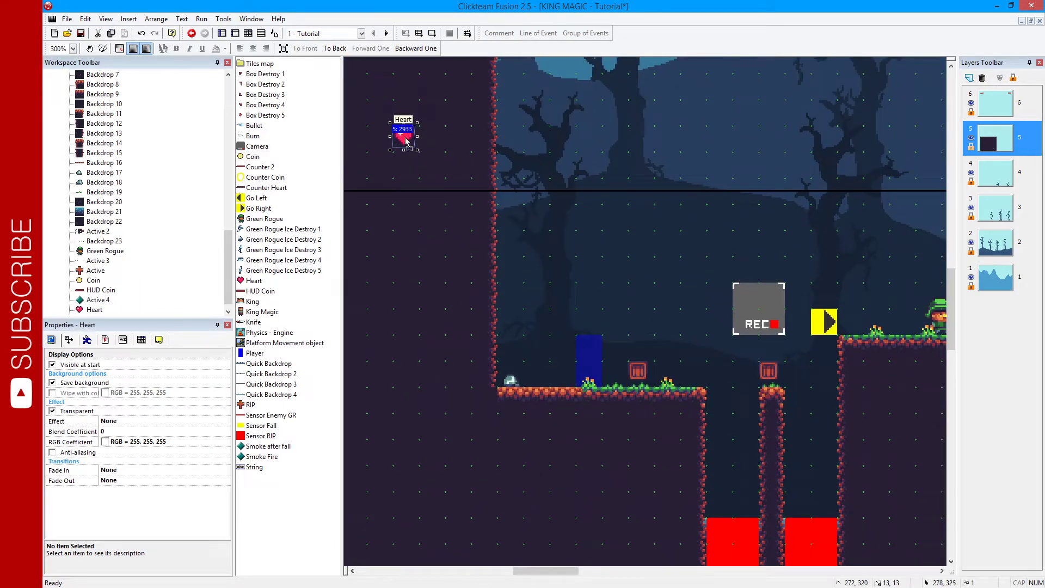
{"action": "left_click_drag", "start_coordinate": [553, 372], "coordinate": [610, 354]}
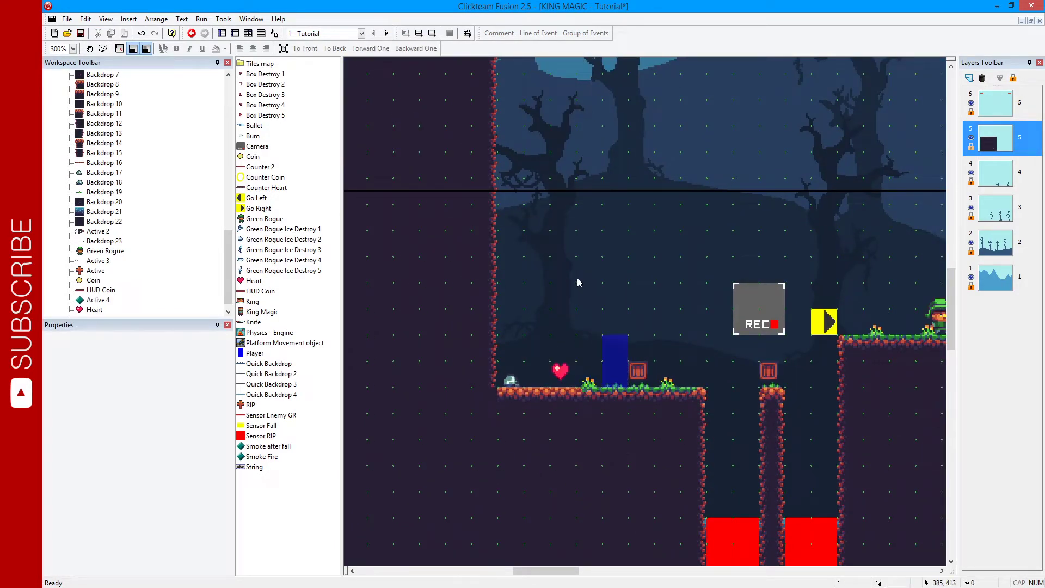
{"action": "left_click_drag", "start_coordinate": [566, 323], "coordinate": [620, 330]}
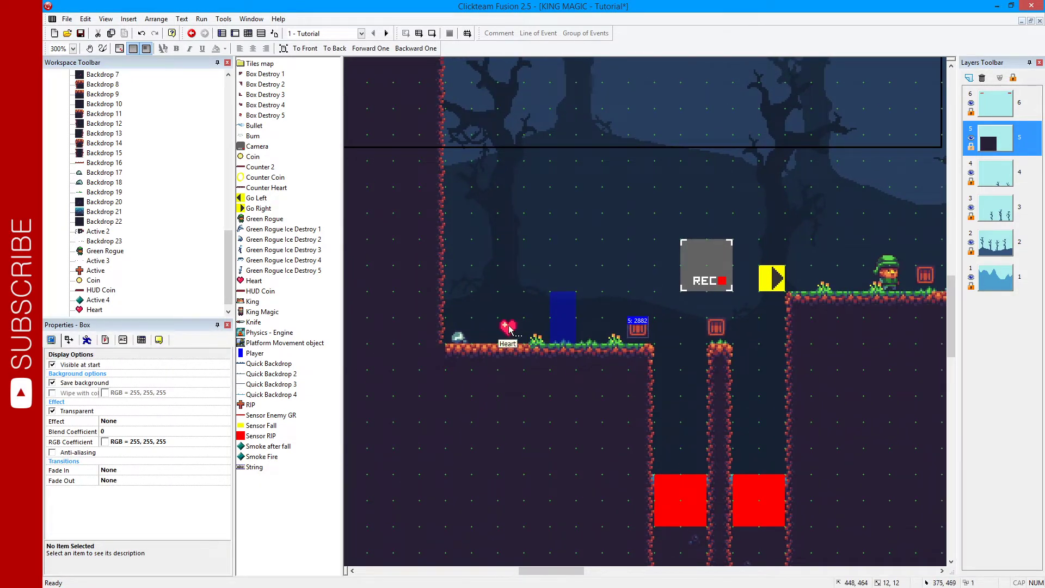
{"action": "key", "text": "F8"}
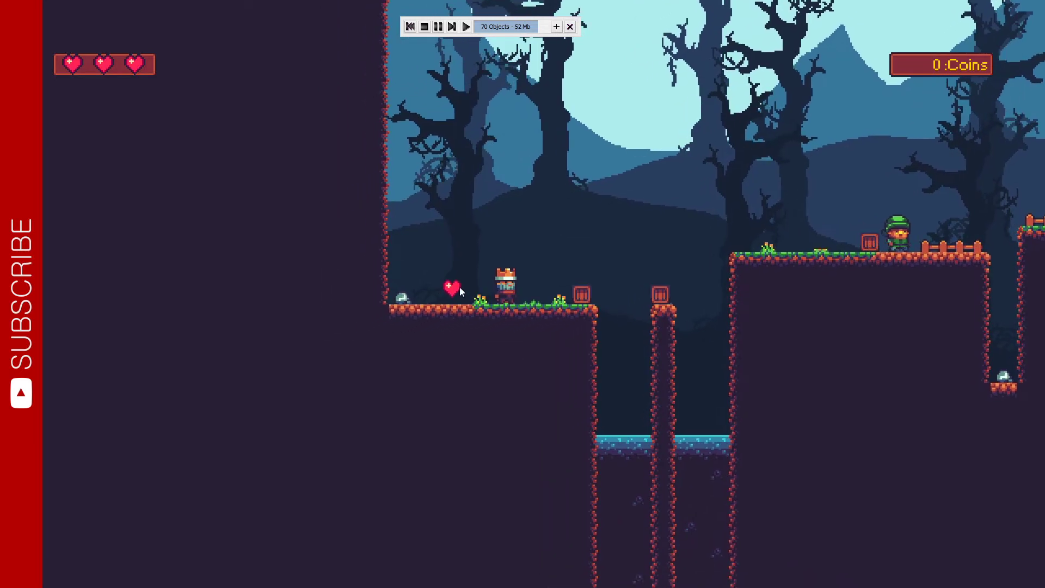
- Walk and jump the king across the water gap and back, step onto the heart, then end the test
{"action": "key", "text": "Left"}
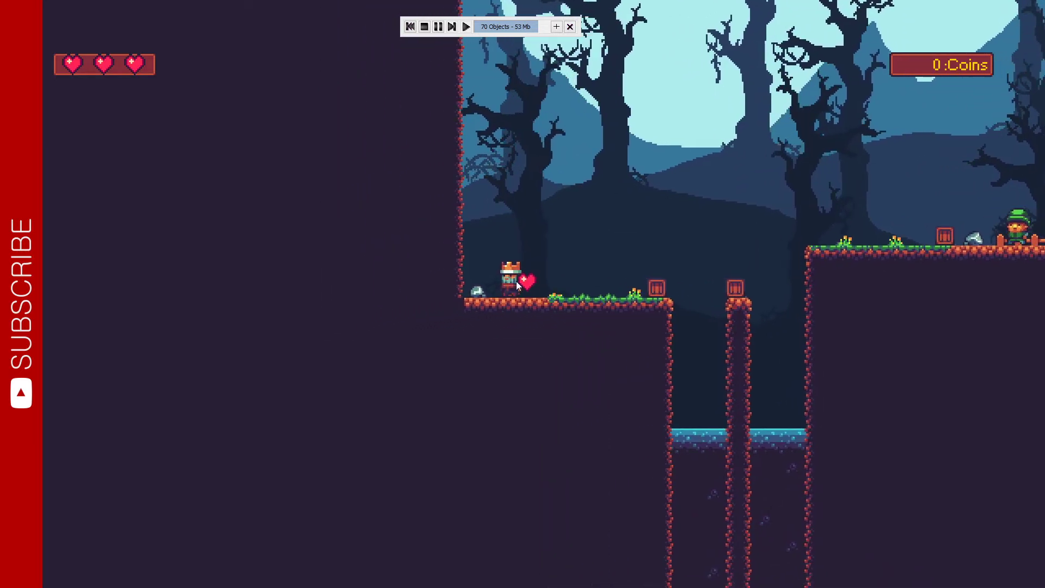
{"action": "key", "text": "Right"}
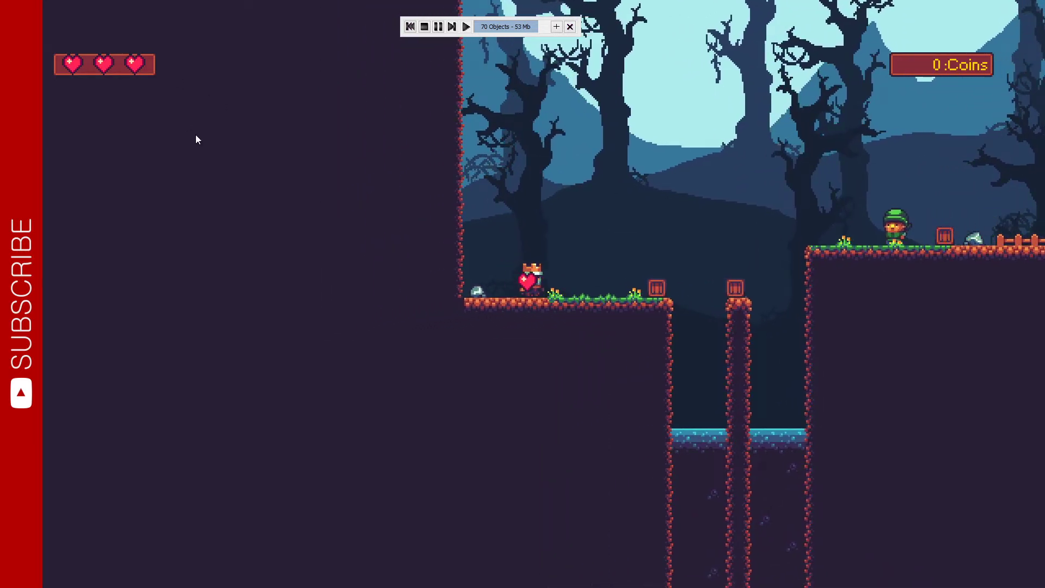
{"action": "key", "text": "Right"}
{"action": "key", "text": "Up"}
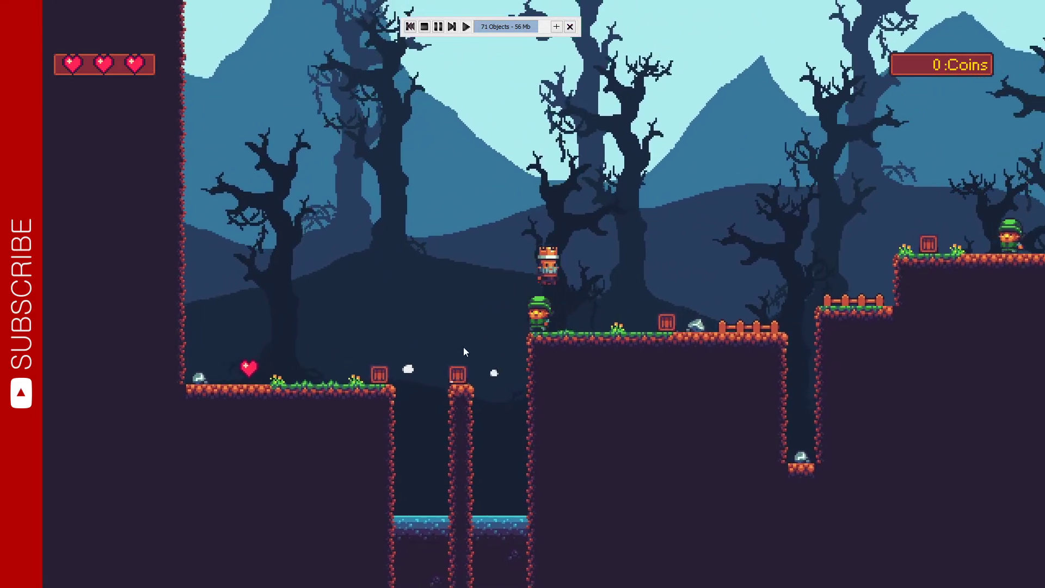
{"action": "key", "text": "Right"}
{"action": "key", "text": "Up"}
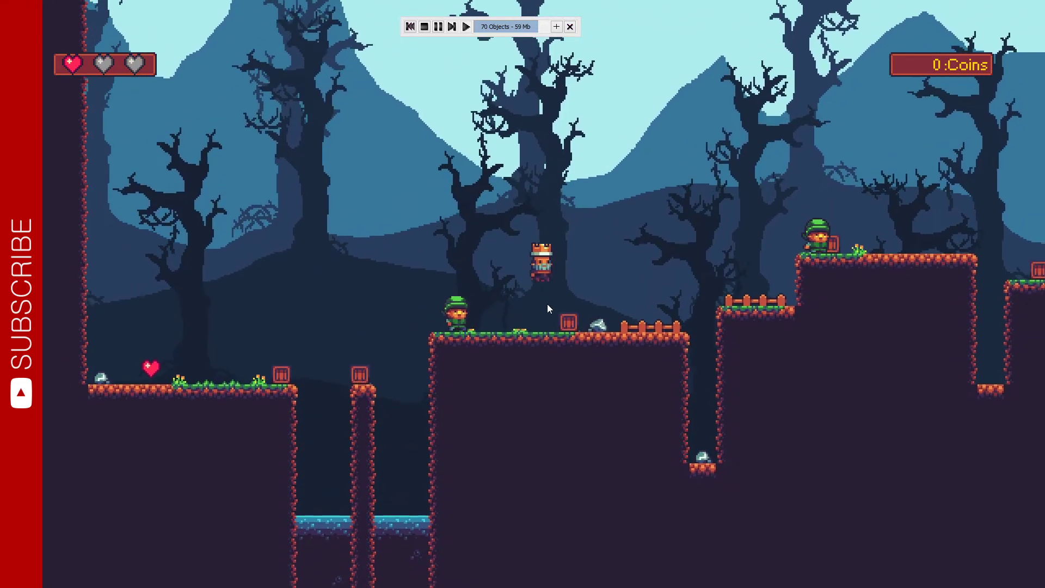
{"action": "key", "text": "Left"}
{"action": "key", "text": "Up"}
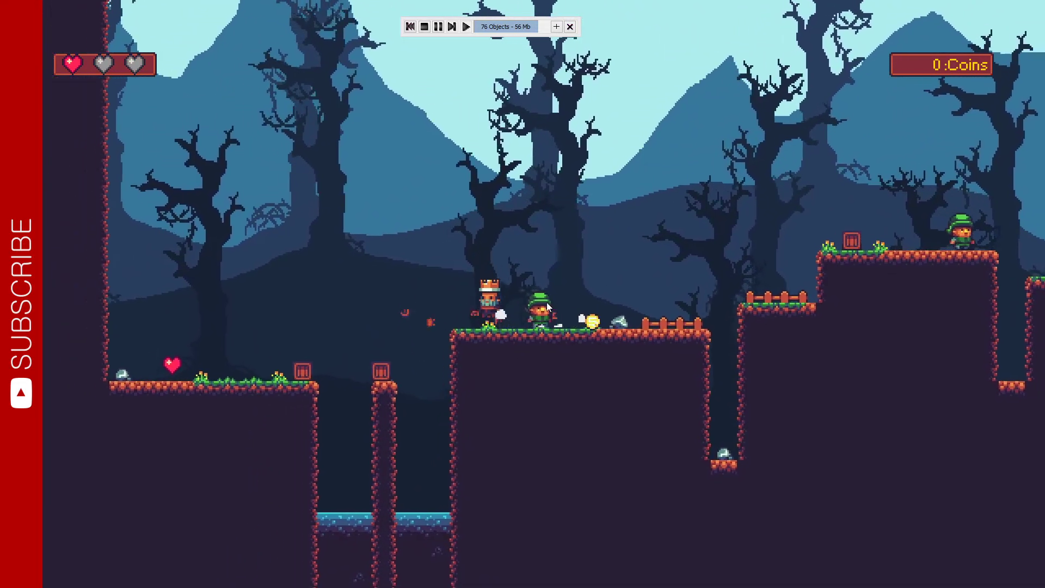
{"action": "key", "text": "Left"}
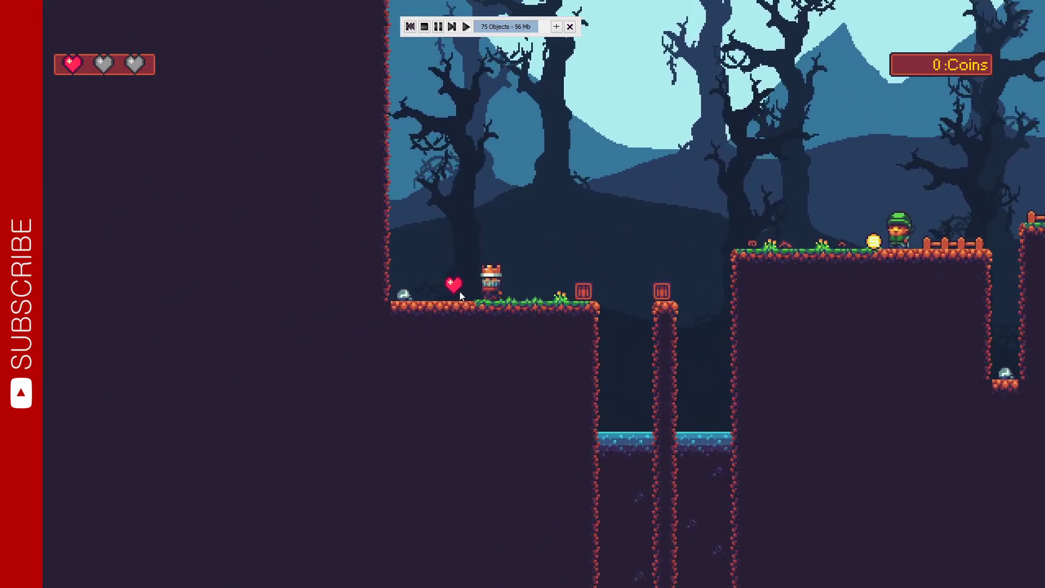
{"action": "key", "text": "Left"}
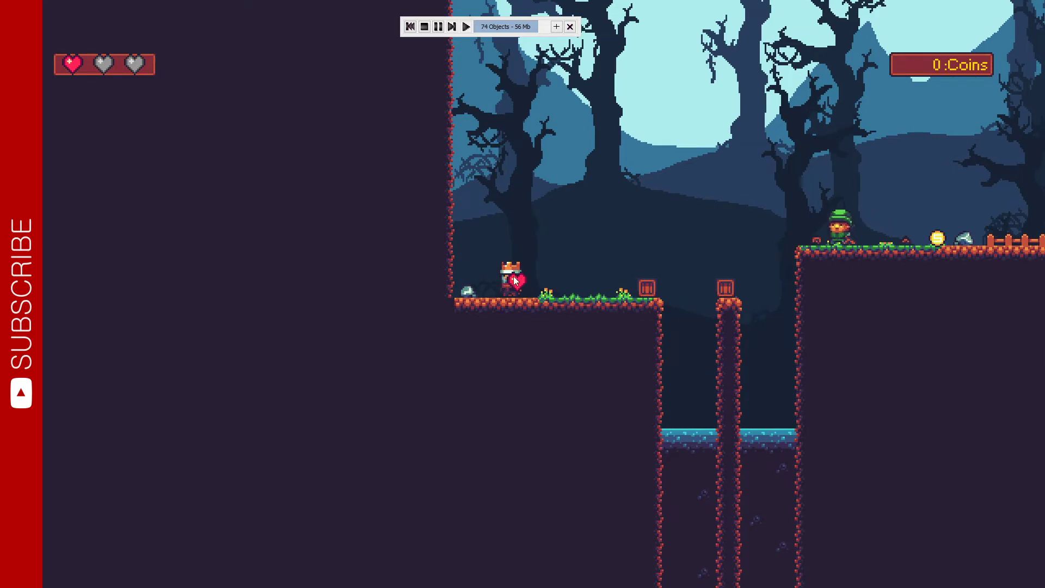
{"action": "key", "text": "Escape"}
- Give event 119 the condition King Magic is overlapping the Heart
{"action": "left_click", "coordinate": [247, 34]}
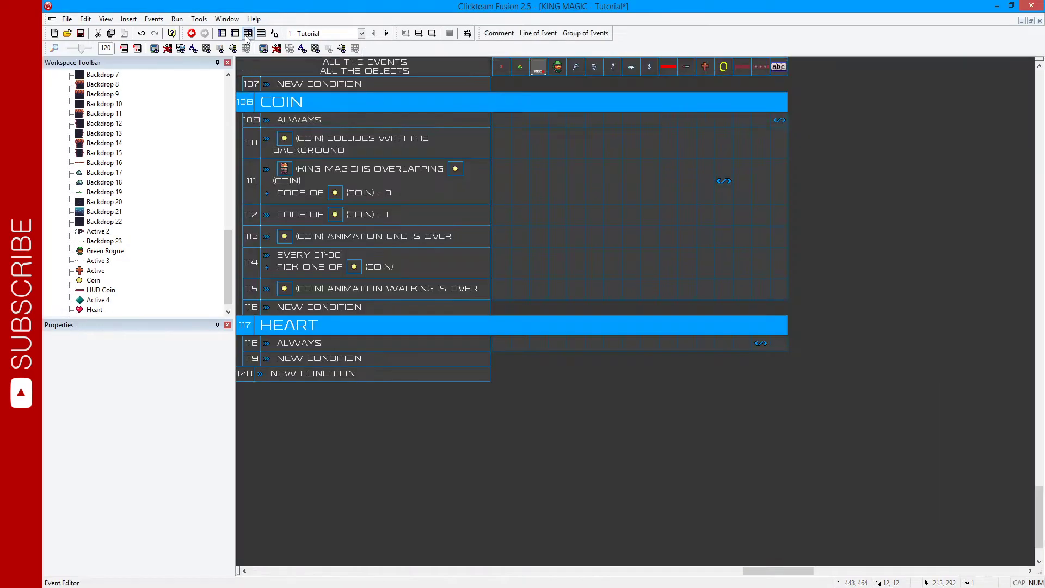
{"action": "left_click", "coordinate": [317, 359]}
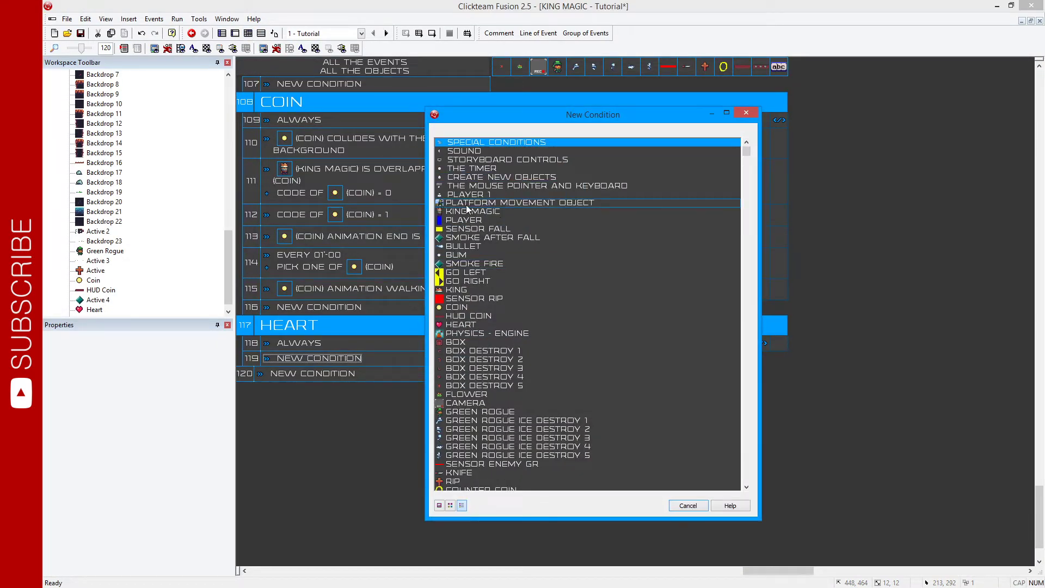
{"action": "scroll", "coordinate": [466, 208], "scroll_direction": "down", "scroll_amount": 5}
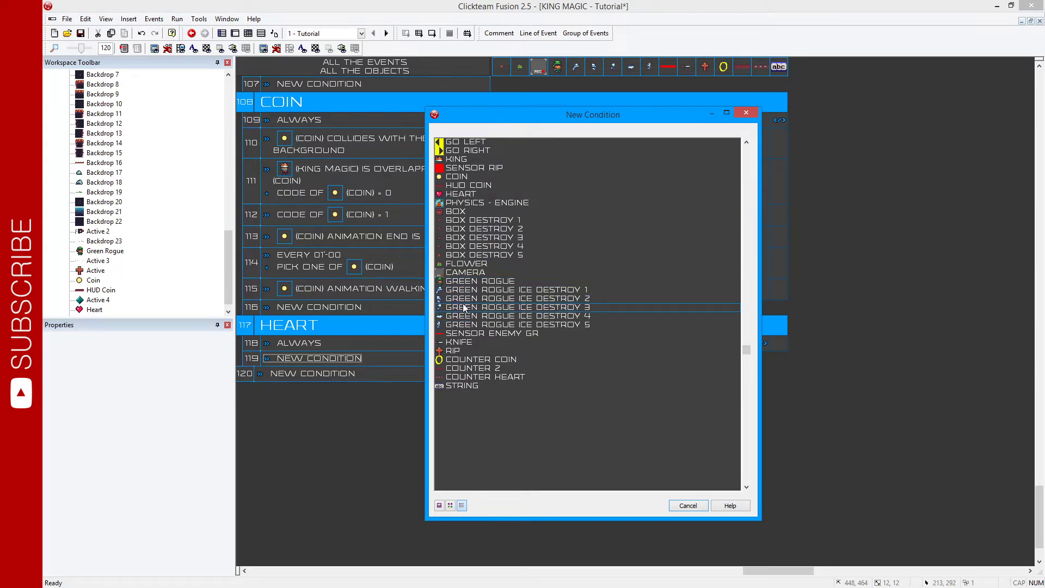
{"action": "scroll", "coordinate": [464, 308], "scroll_direction": "up", "scroll_amount": 5}
{"action": "left_click", "coordinate": [466, 212]}
{"action": "mouse_move", "coordinate": [499, 218]}
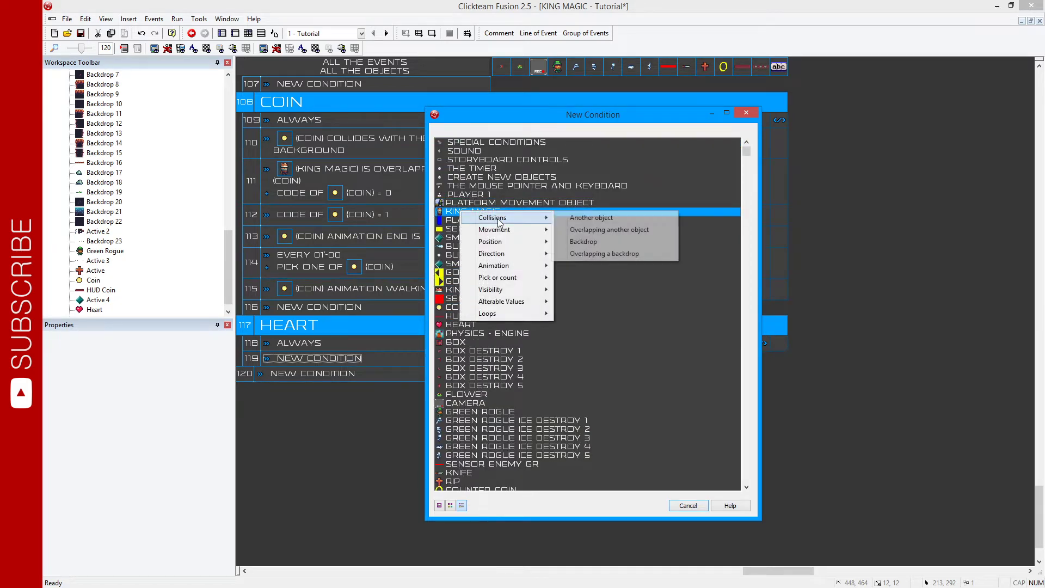
{"action": "left_click", "coordinate": [588, 230]}
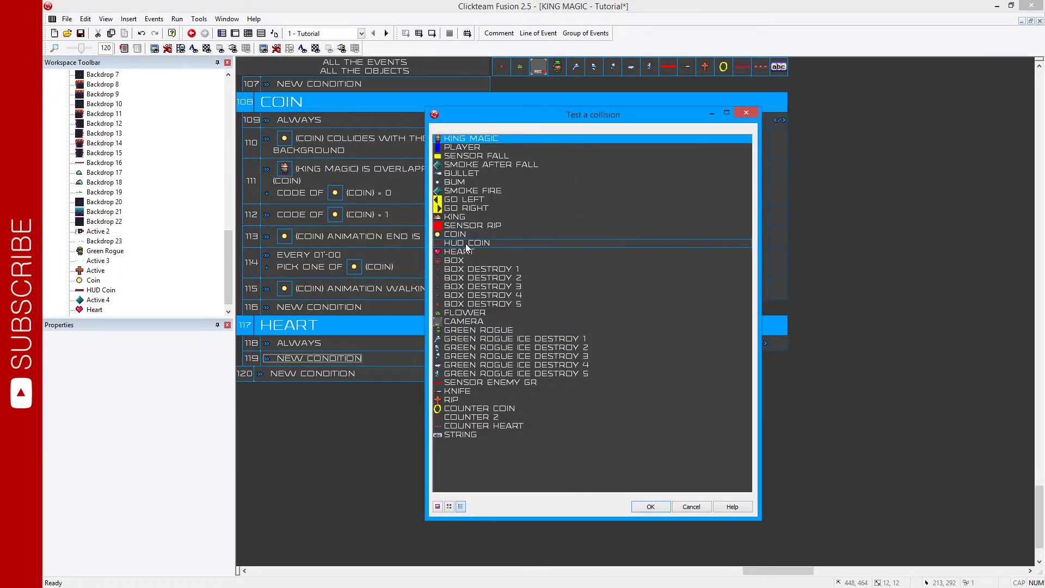
{"action": "double_click", "coordinate": [460, 251]}
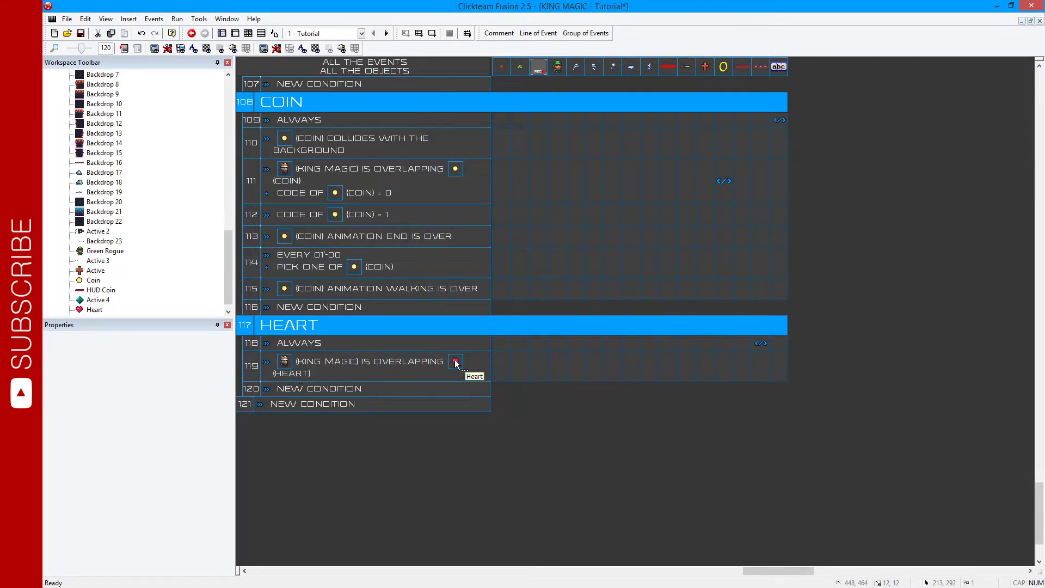
- Add a Destroy action in the Heart's column for event 119
{"action": "left_click", "coordinate": [580, 569]}
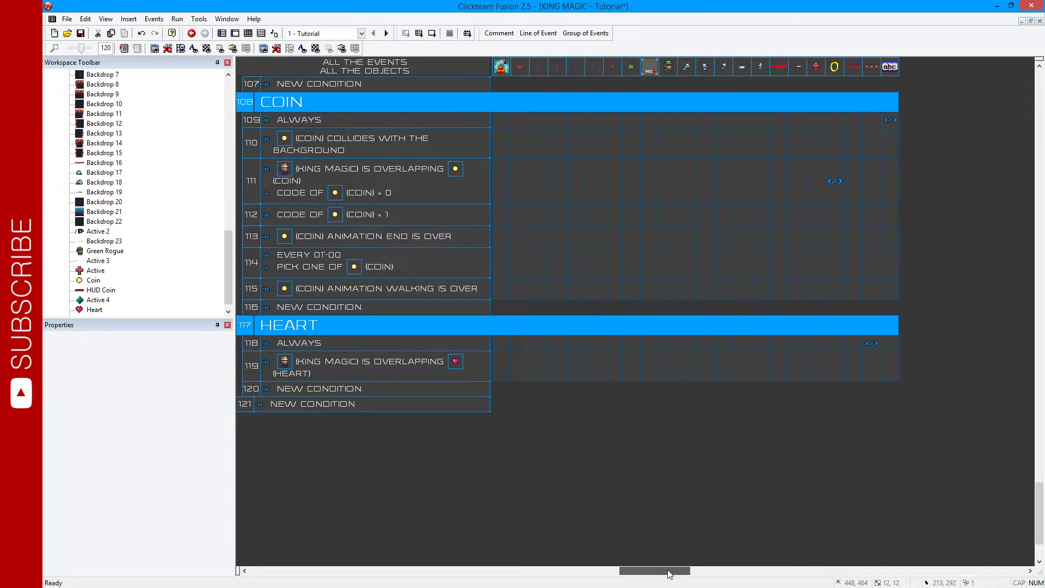
{"action": "left_click_drag", "start_coordinate": [580, 569], "coordinate": [571, 569]}
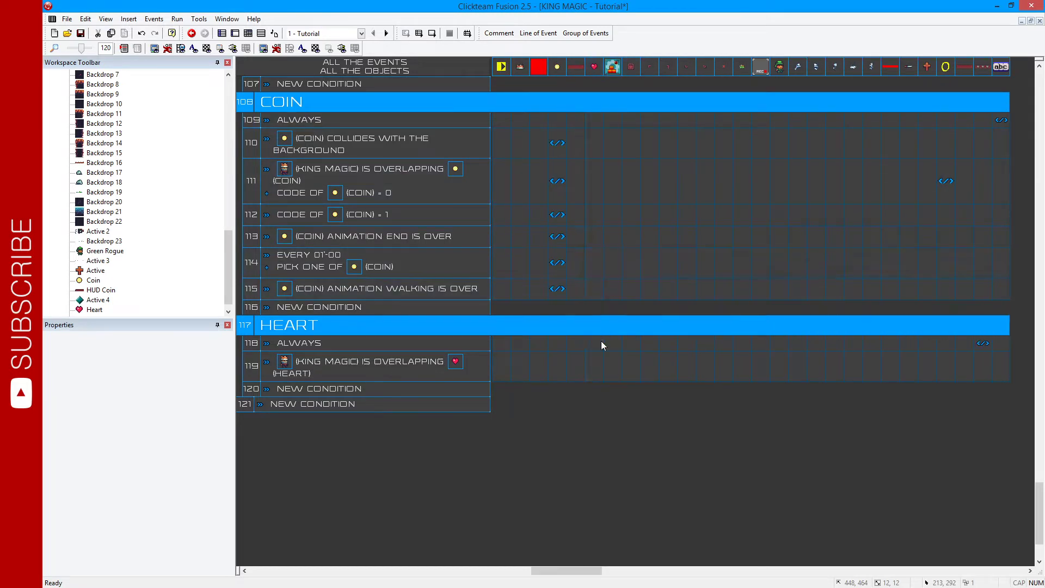
{"action": "left_click", "coordinate": [593, 363]}
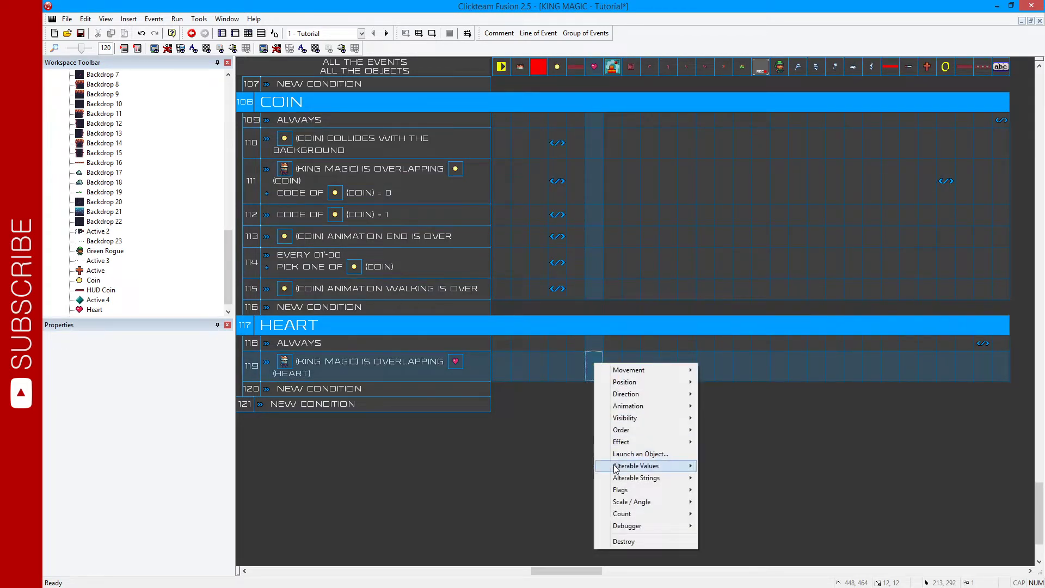
{"action": "mouse_move", "coordinate": [634, 466]}
{"action": "left_click", "coordinate": [613, 542]}
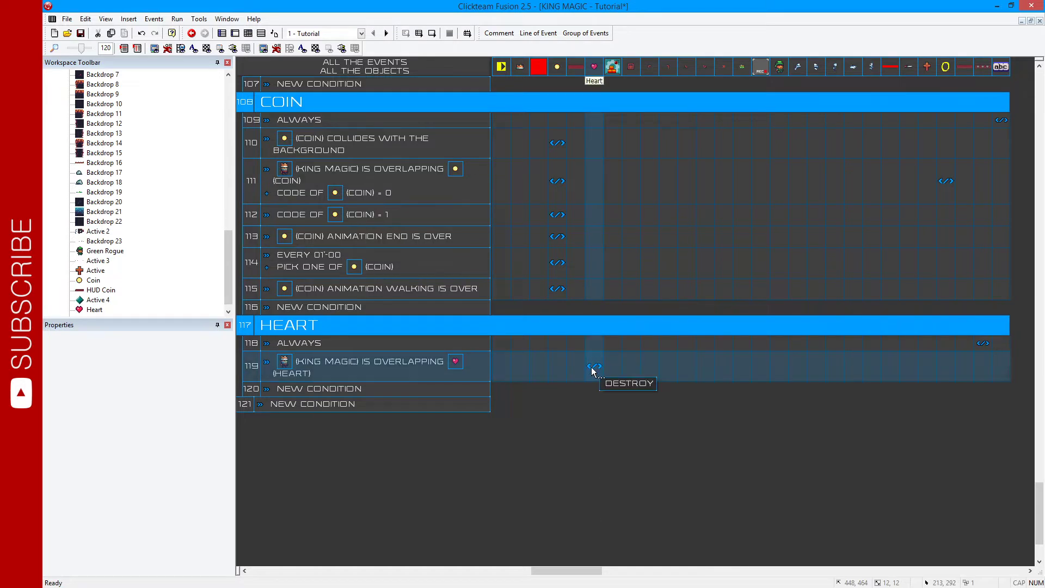
- Run the level with F7, walk the king back and forth over the heart, then end the test
{"action": "key", "text": "F7"}
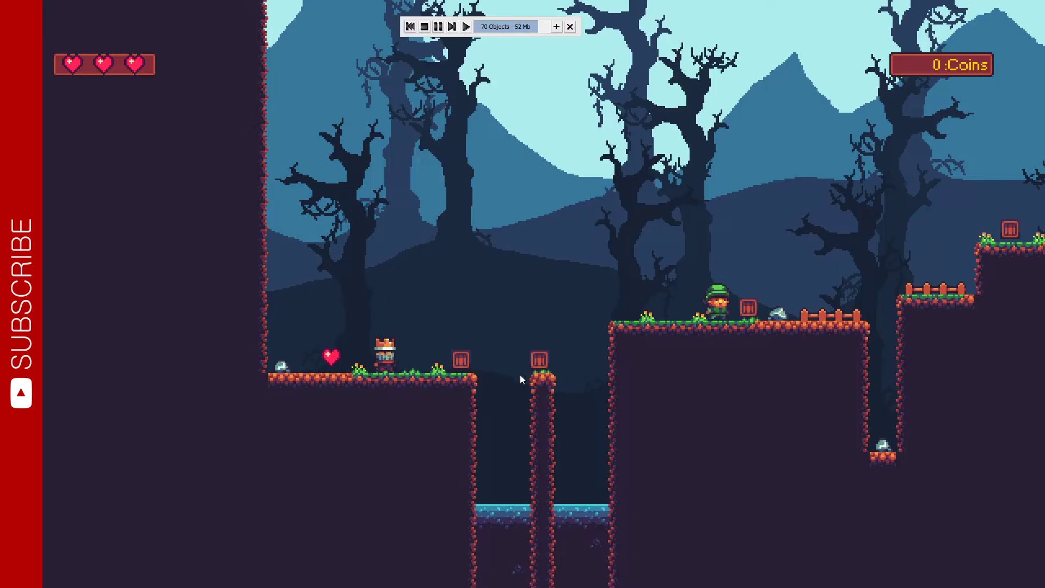
{"action": "key", "text": "Right"}
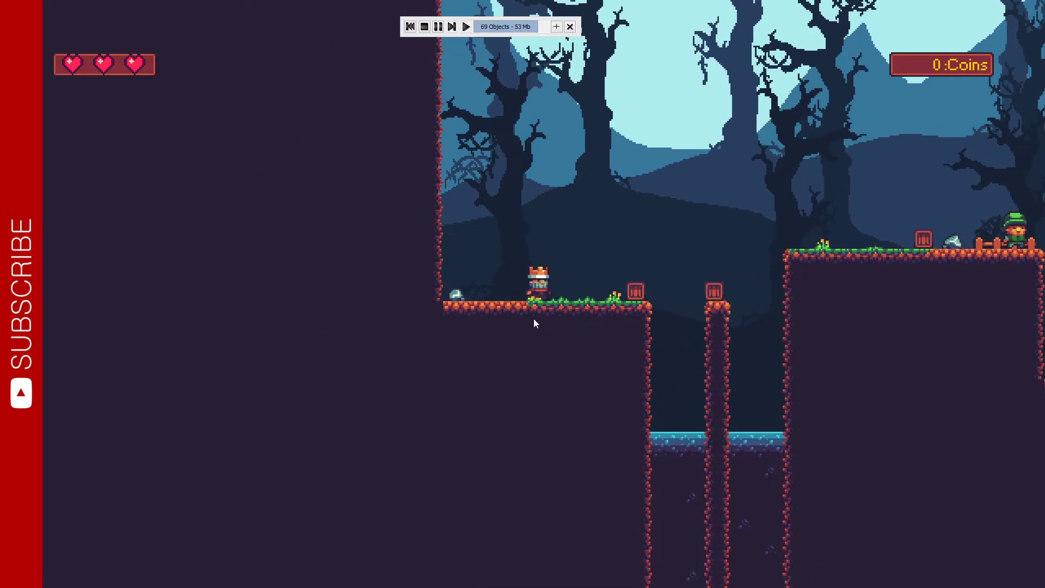
{"action": "key", "text": "Left"}
{"action": "key", "text": "Right"}
{"action": "key", "text": "Left"}
{"action": "key", "text": "Escape"}
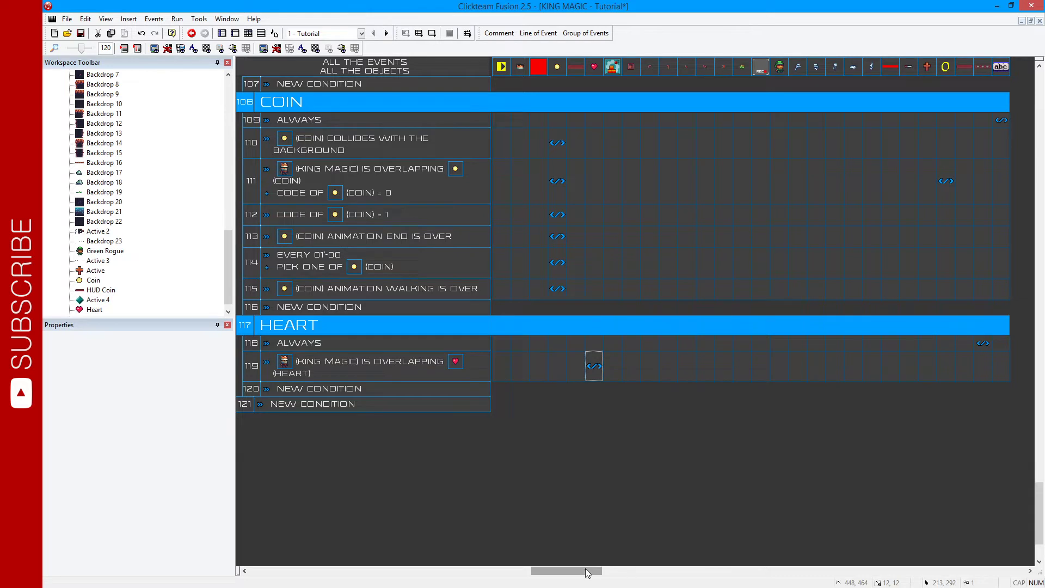
- Make event 119 add 1 to King Magic's HP value, then test-run and close the game
{"action": "left_click_drag", "start_coordinate": [585, 571], "coordinate": [406, 571]}
{"action": "right_click", "coordinate": [555, 366]}
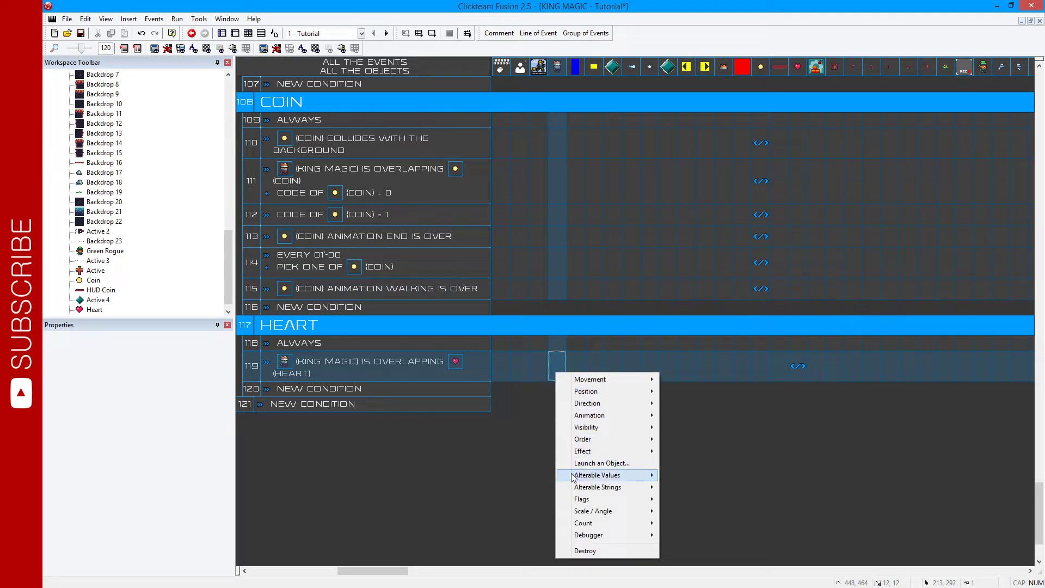
{"action": "mouse_move", "coordinate": [593, 475]}
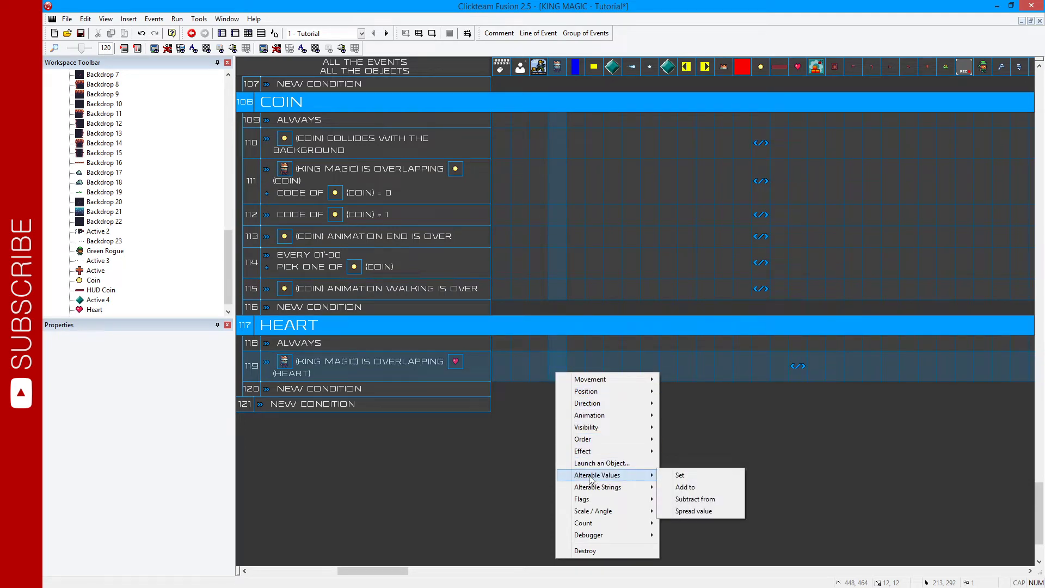
{"action": "left_click", "coordinate": [685, 487]}
{"action": "left_click", "coordinate": [310, 151]}
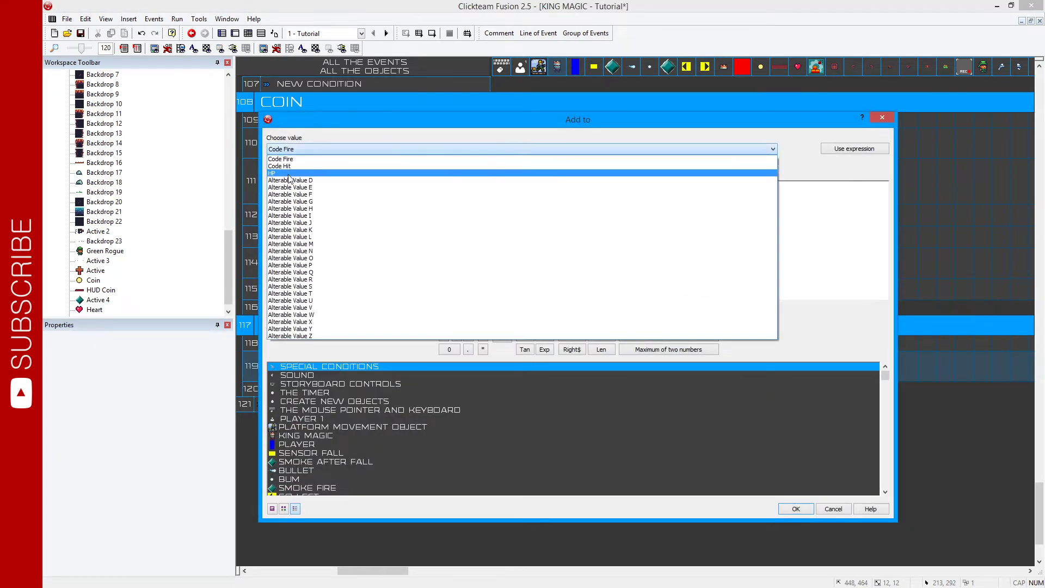
{"action": "left_click", "coordinate": [299, 172]}
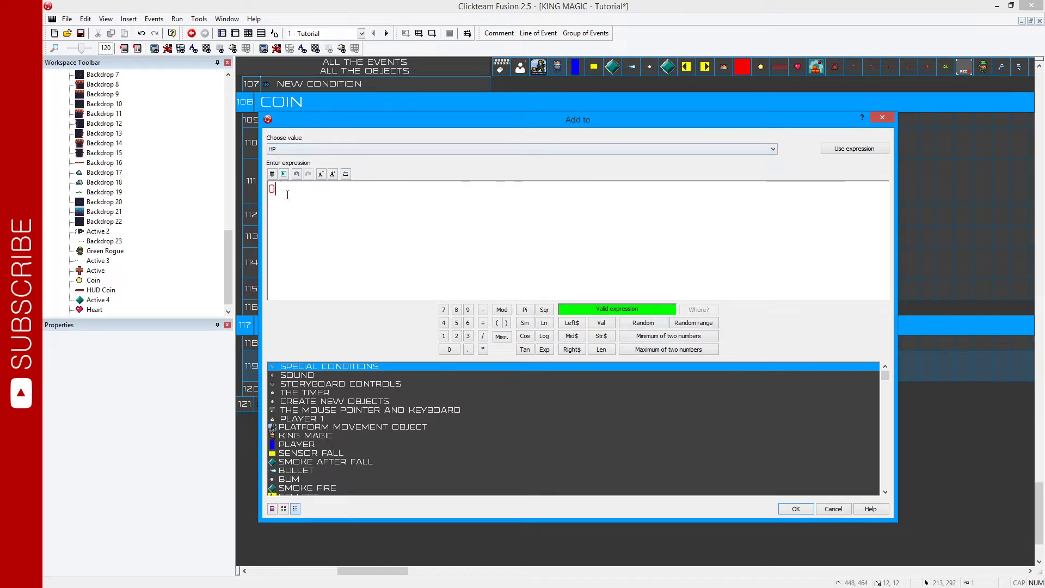
{"action": "left_click", "coordinate": [787, 508]}
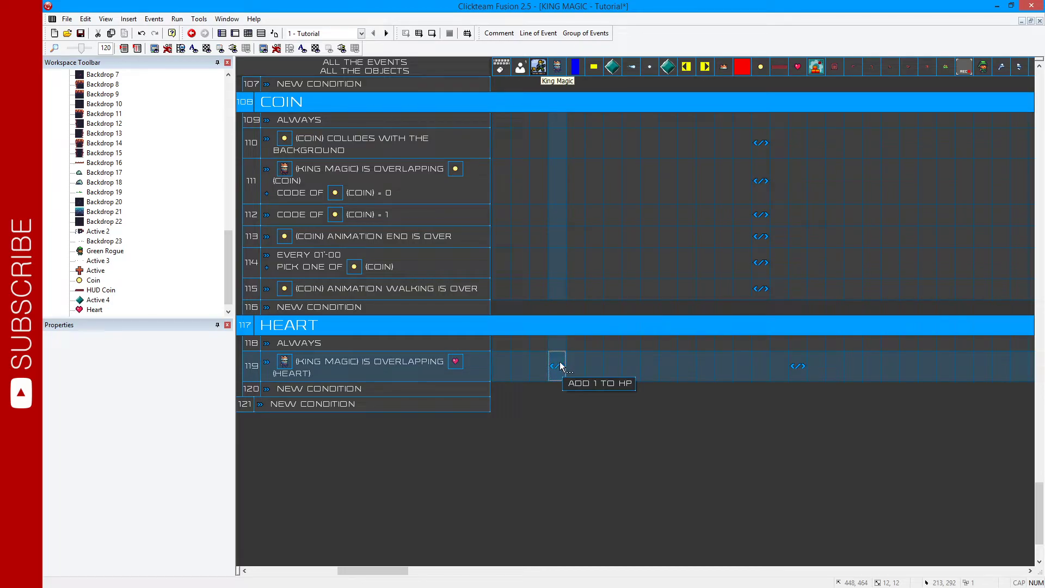
{"action": "key", "text": "F8"}
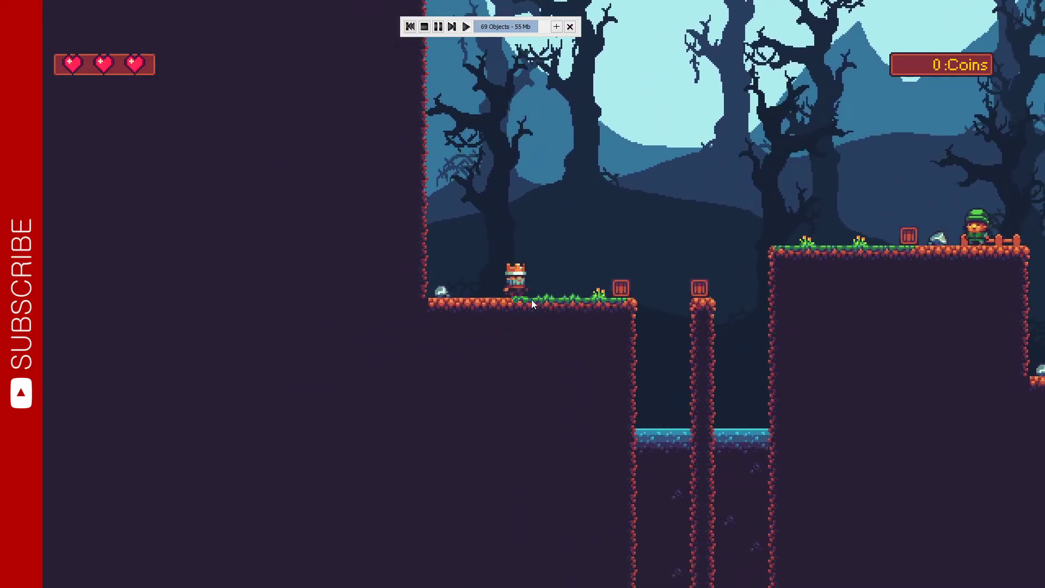
{"action": "key", "text": "alt+F4"}
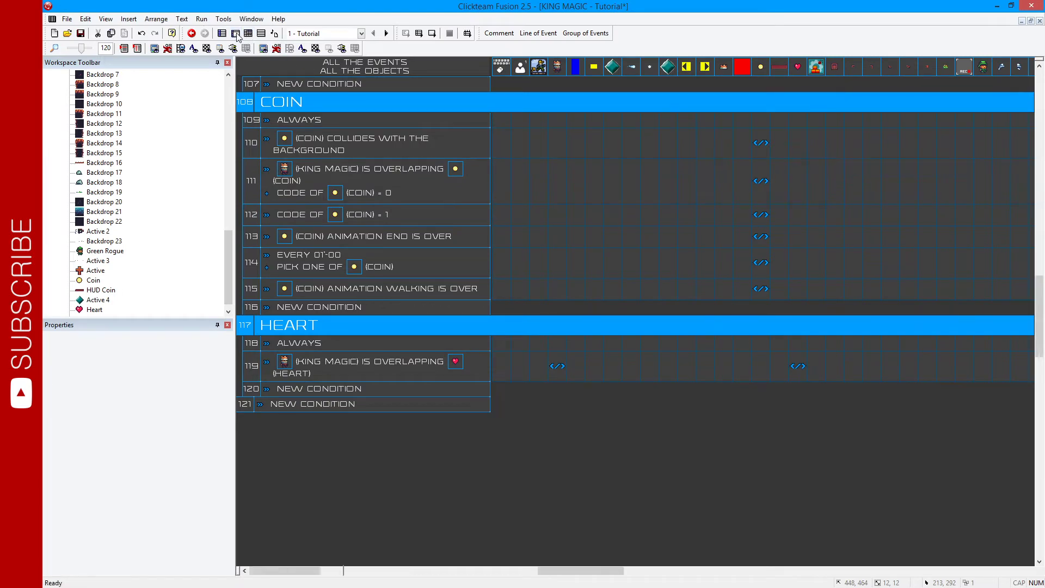
- Clone the HUD coin counter as a single copy, Counter Coin 2
{"action": "left_click", "coordinate": [235, 33]}
{"action": "scroll", "coordinate": [621, 190], "scroll_direction": "down", "scroll_amount": 1, "text": "ctrl"}
{"action": "scroll", "coordinate": [572, 272], "scroll_direction": "up", "scroll_amount": 3}
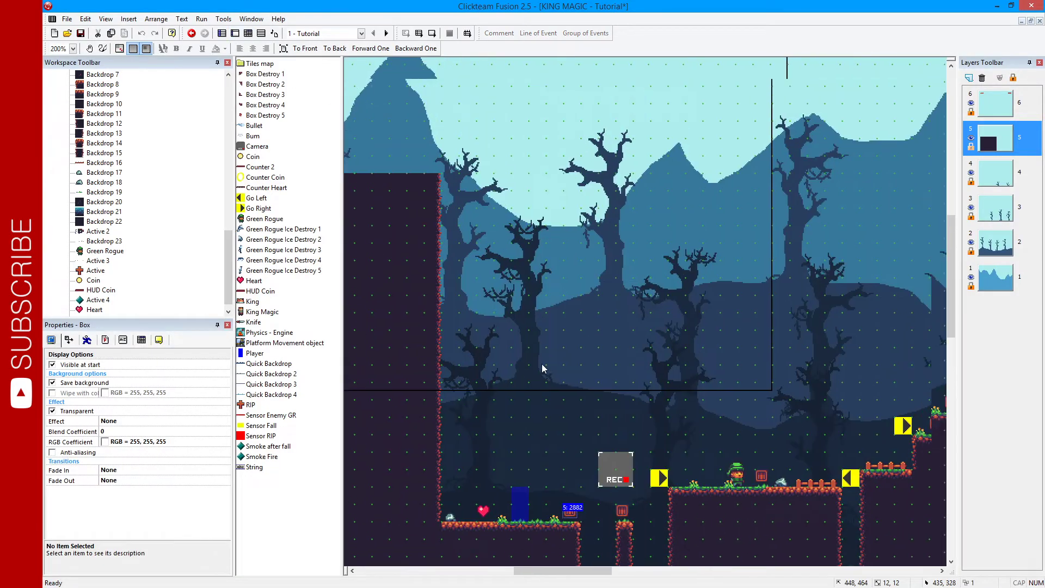
{"action": "scroll", "coordinate": [540, 364], "scroll_direction": "up", "scroll_amount": 3}
{"action": "scroll", "coordinate": [582, 352], "scroll_direction": "up", "scroll_amount": 3}
{"action": "left_click", "coordinate": [684, 146]}
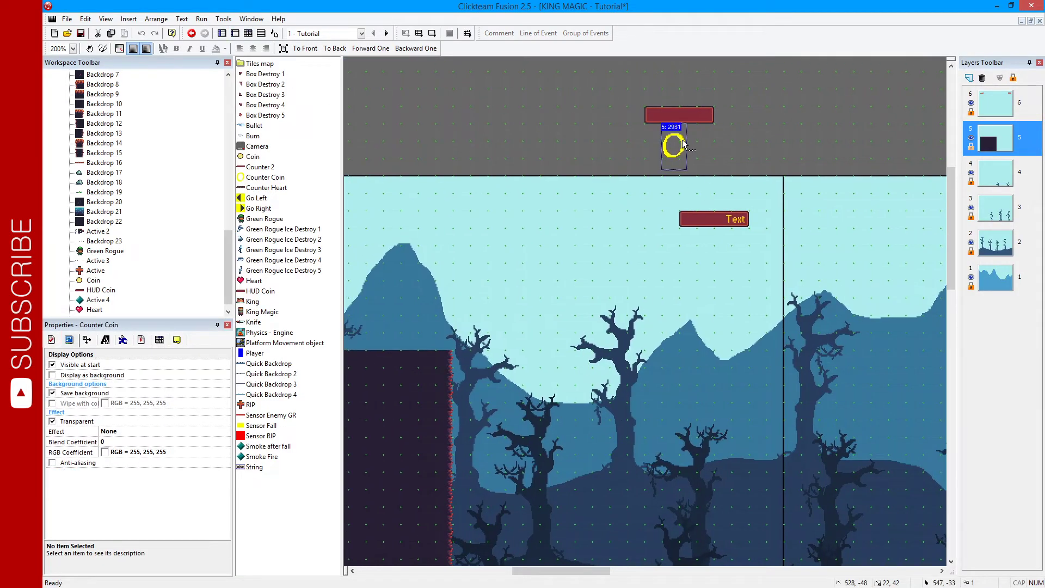
{"action": "right_click", "coordinate": [684, 146]}
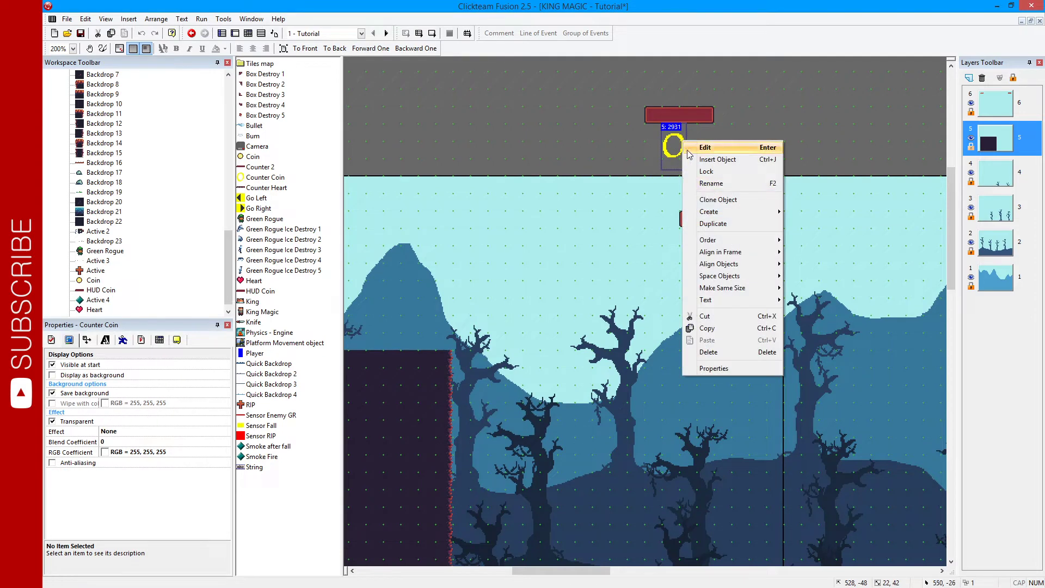
{"action": "left_click", "coordinate": [706, 200]}
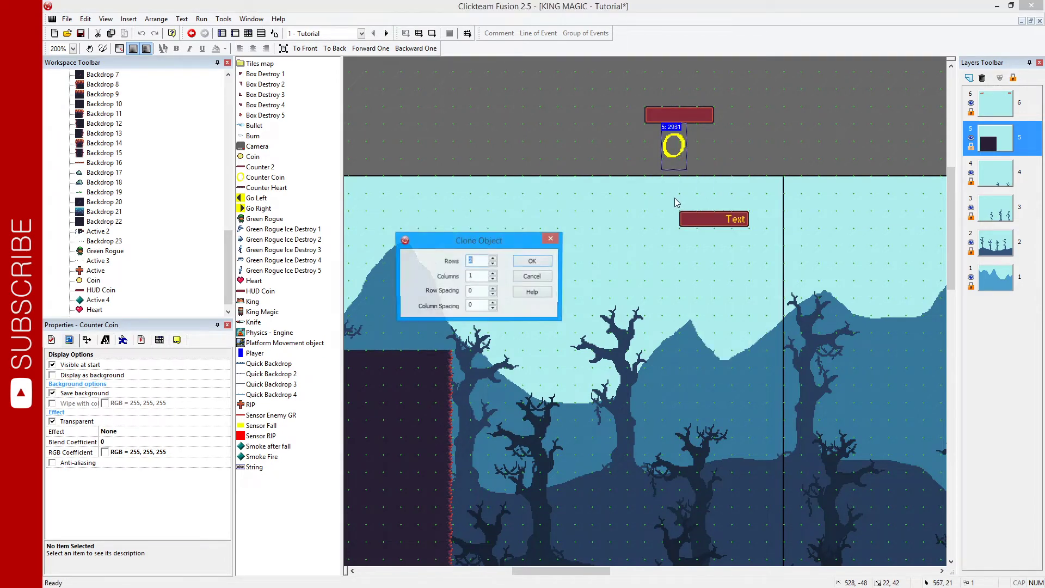
{"action": "left_click", "coordinate": [533, 266]}
- Place Counter Coin 2 just right of the hearts bar and open its image
{"action": "left_click_drag", "start_coordinate": [665, 197], "coordinate": [562, 235]}
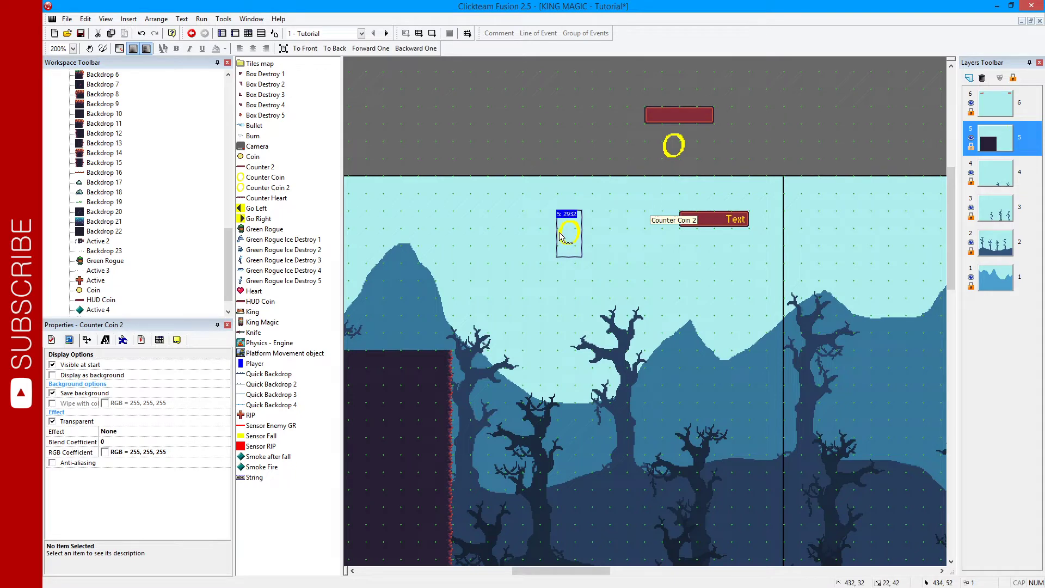
{"action": "middle_click_drag", "start_coordinate": [402, 234], "coordinate": [669, 237]}
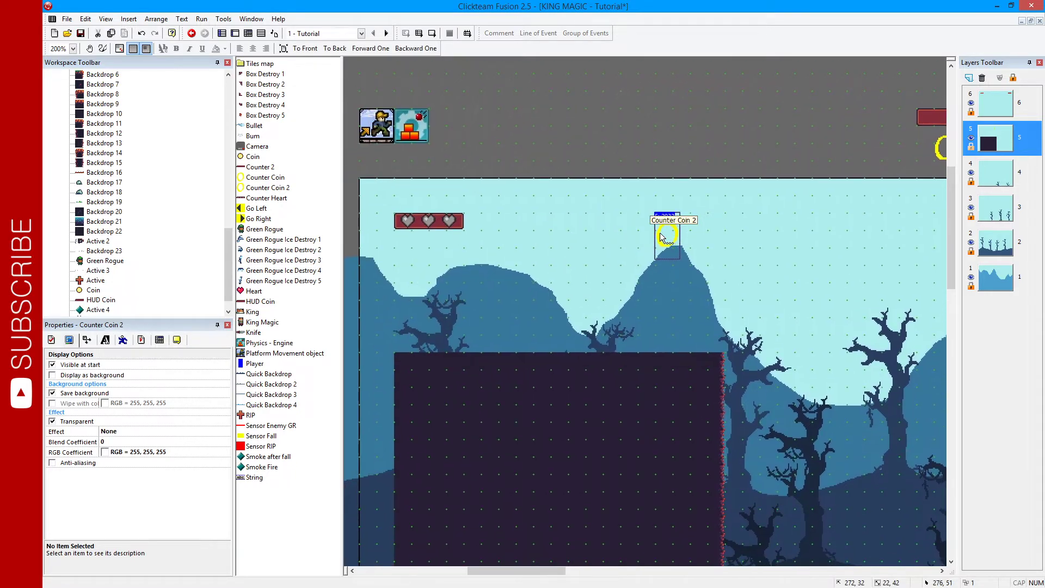
{"action": "left_click_drag", "start_coordinate": [500, 244], "coordinate": [503, 240]}
{"action": "double_click", "coordinate": [503, 240]}
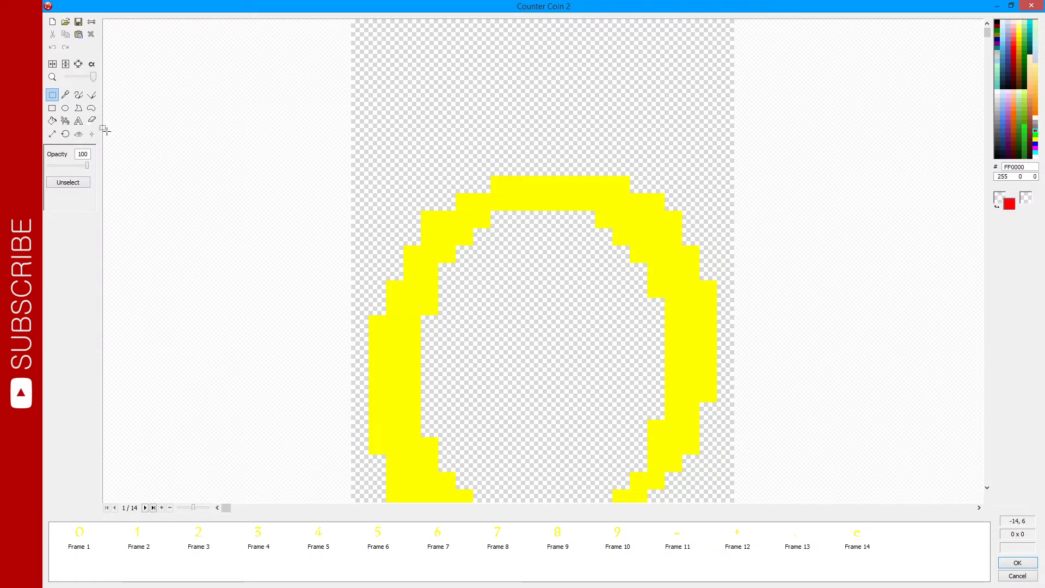
- Redraw Counter Coin 2's digits in red bold Tempus Sans ITC and accept the image
{"action": "left_click", "coordinate": [79, 121]}
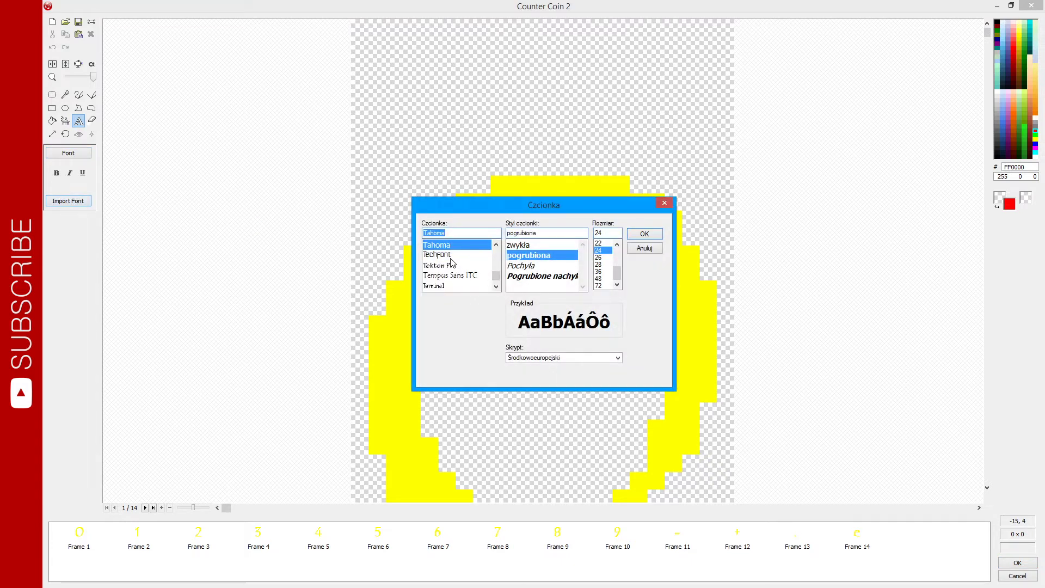
{"action": "left_click", "coordinate": [451, 264]}
{"action": "left_click", "coordinate": [447, 276]}
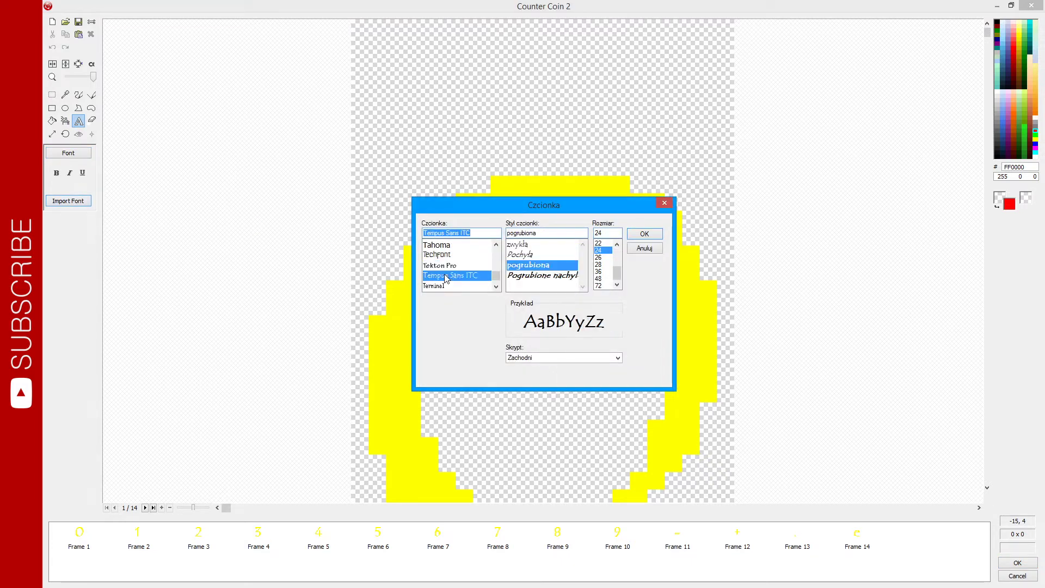
{"action": "scroll", "coordinate": [456, 258], "scroll_direction": "down", "scroll_amount": 1}
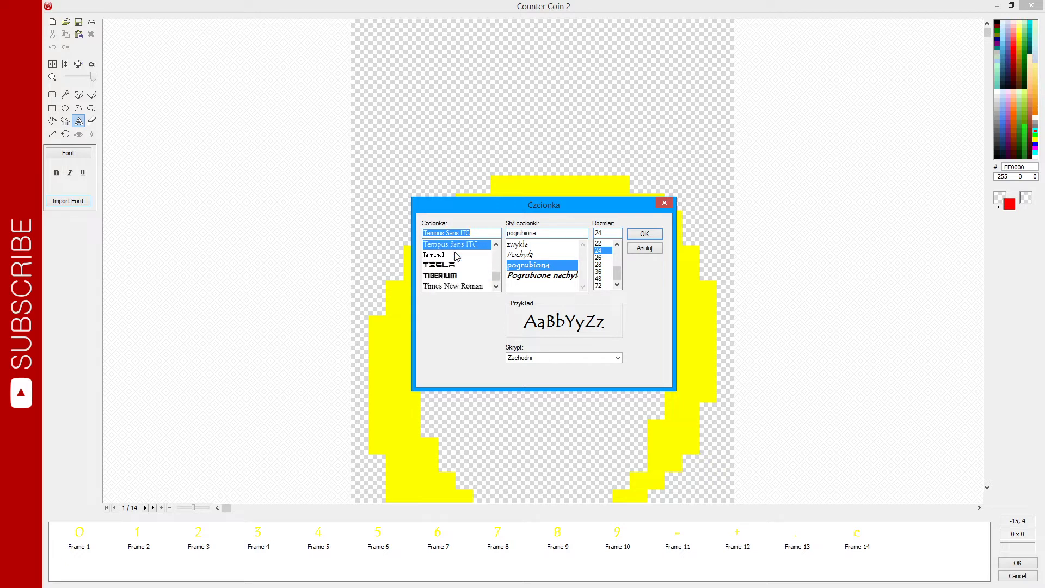
{"action": "scroll", "coordinate": [456, 257], "scroll_direction": "down", "scroll_amount": 1}
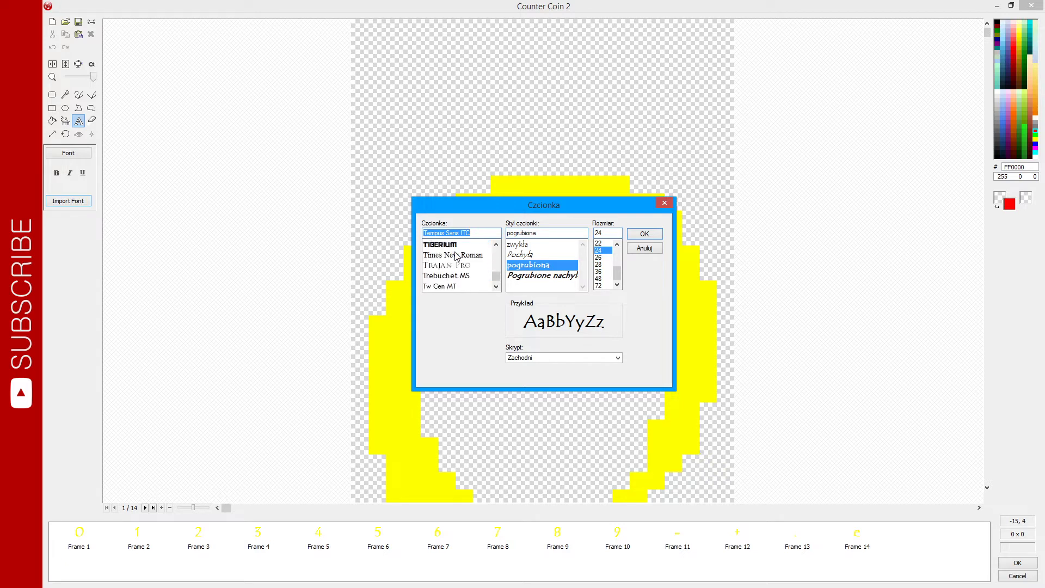
{"action": "left_click", "coordinate": [636, 235]}
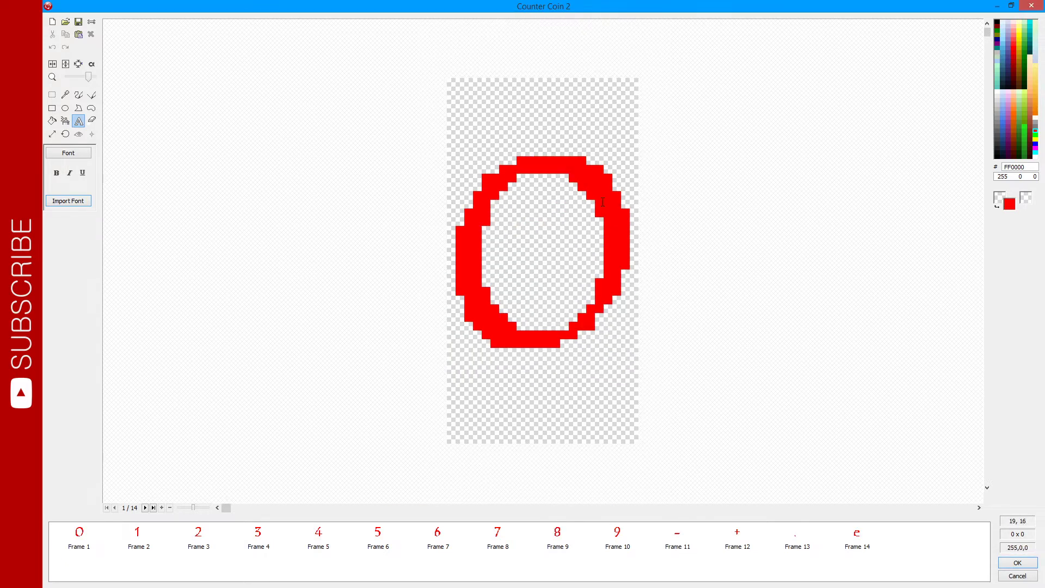
{"action": "left_click", "coordinate": [1017, 563]}
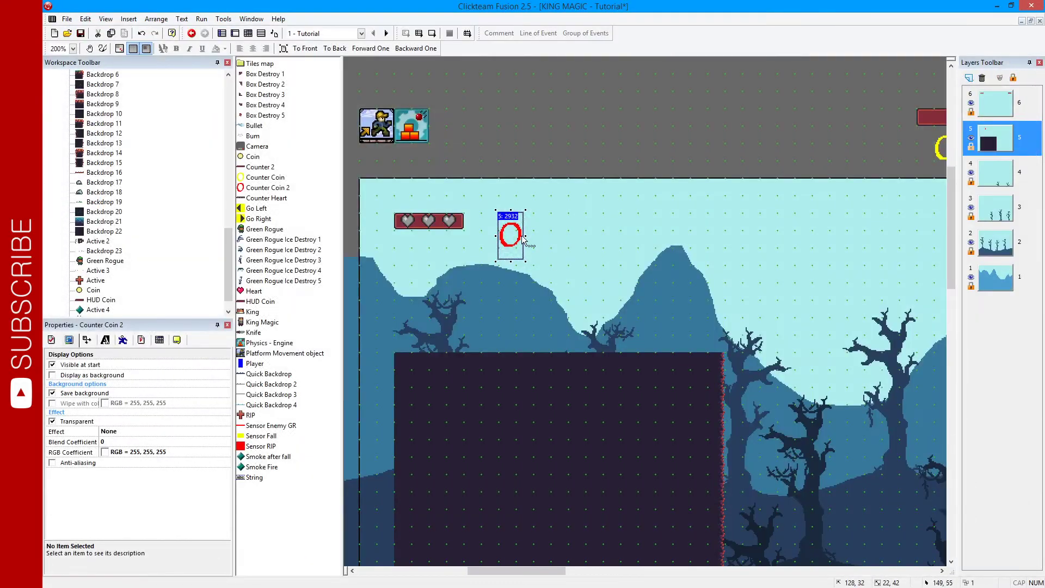
- Add a Set Counter action on the Always row setting Counter Coin 2 to King Magic's HP
{"action": "left_click", "coordinate": [248, 33]}
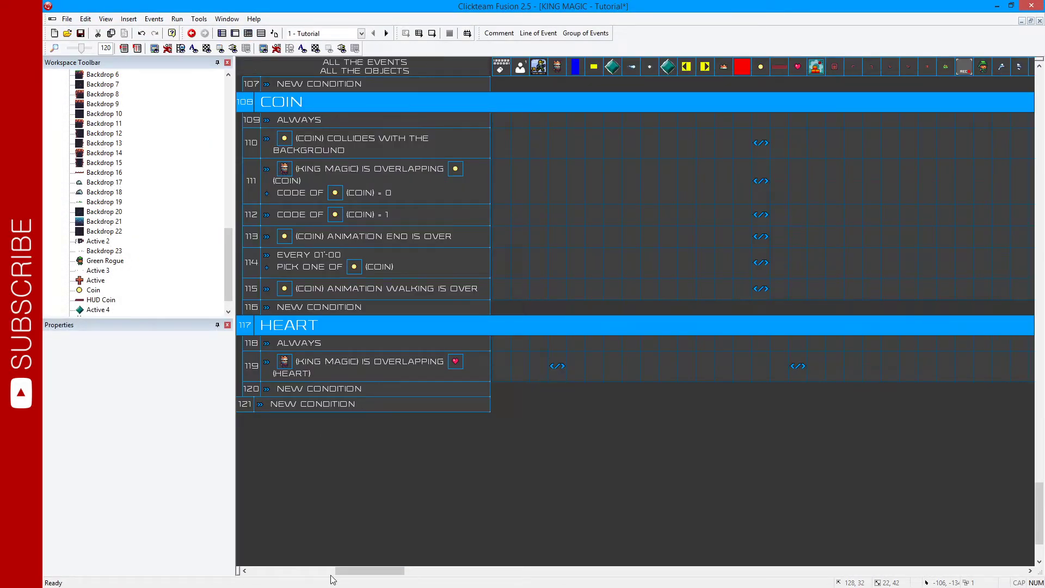
{"action": "left_click_drag", "start_coordinate": [333, 572], "coordinate": [781, 572]}
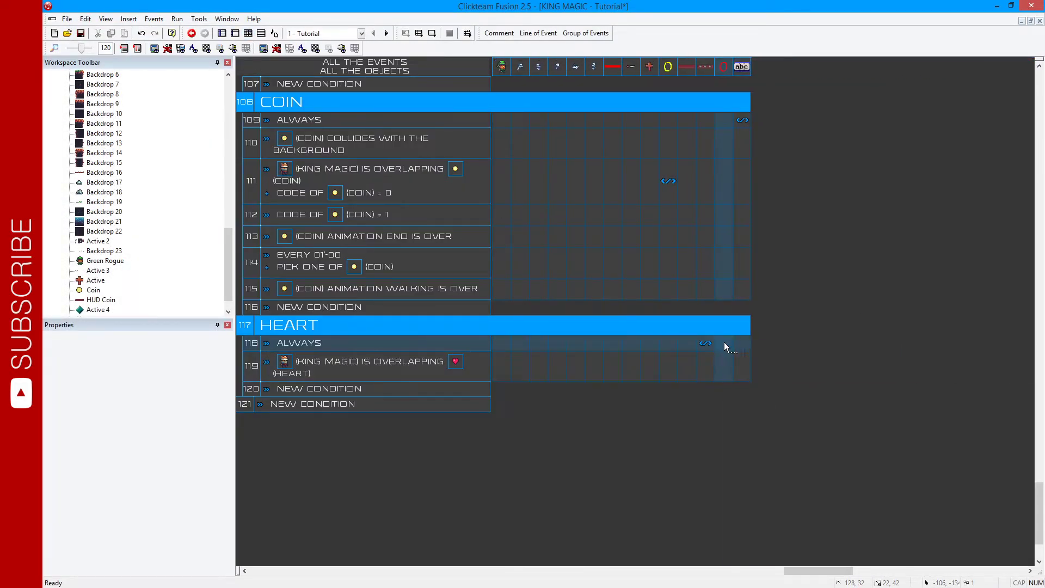
{"action": "right_click", "coordinate": [723, 342]}
{"action": "left_click", "coordinate": [758, 463]}
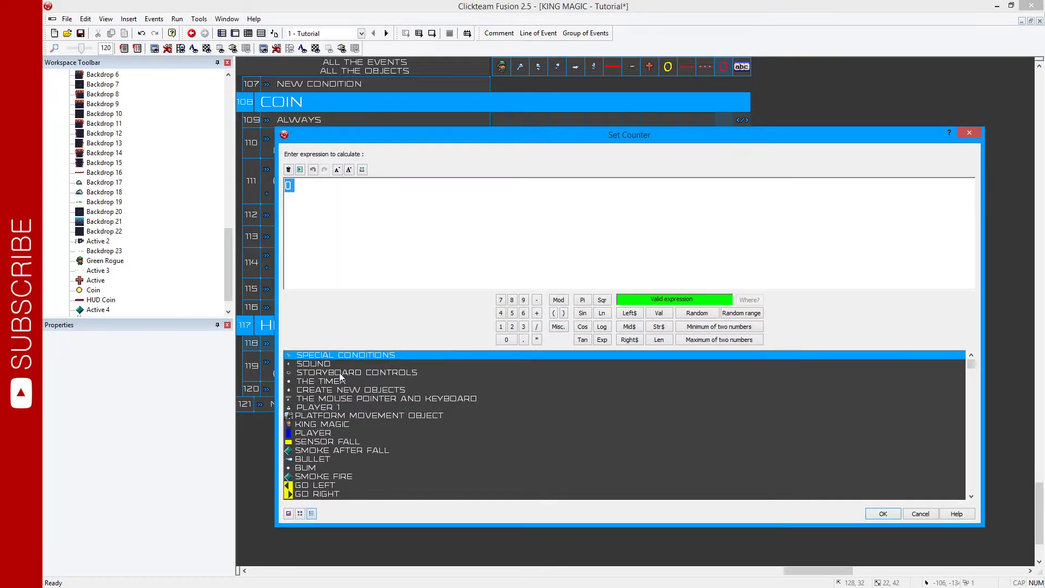
{"action": "left_click", "coordinate": [316, 424]}
{"action": "mouse_move", "coordinate": [370, 469]}
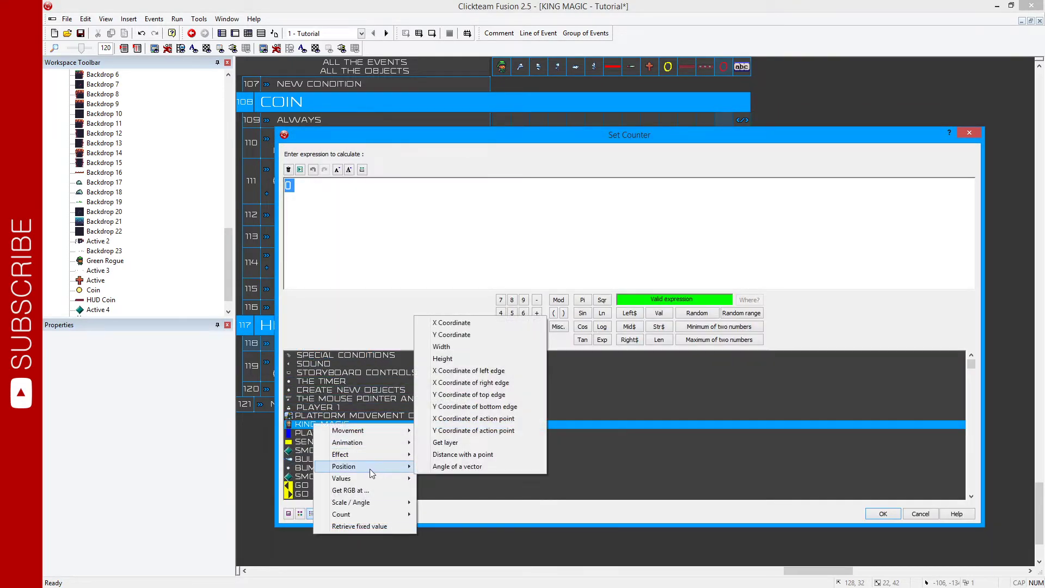
{"action": "mouse_move", "coordinate": [531, 478]}
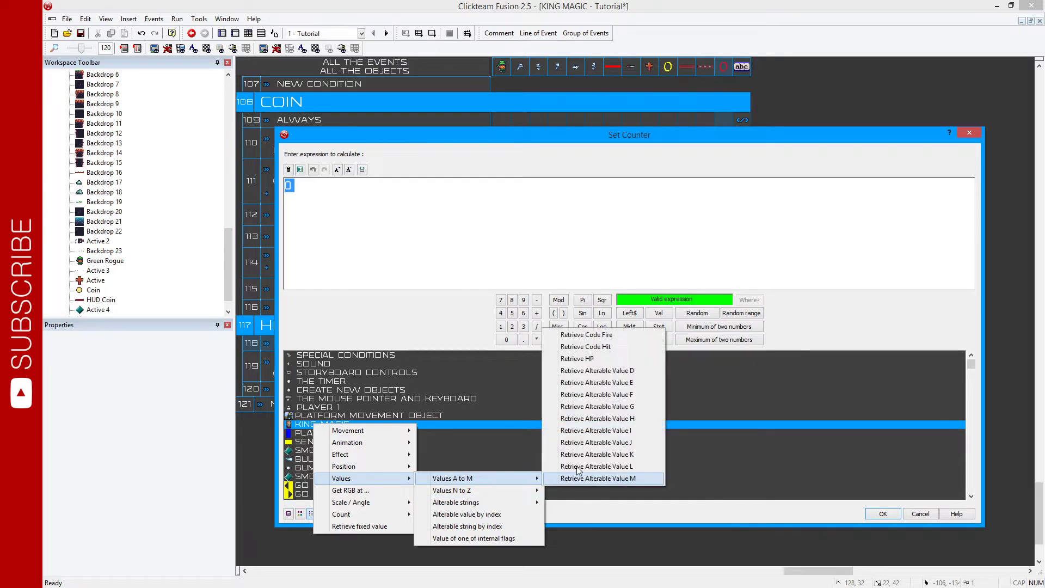
{"action": "left_click", "coordinate": [571, 358]}
{"action": "key", "text": "Return"}
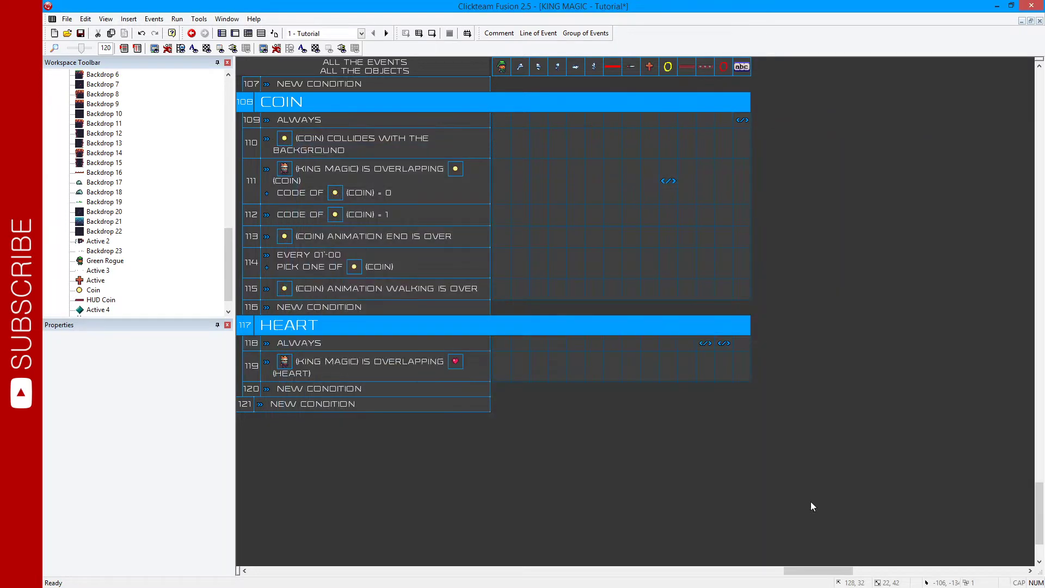
- Test-run the level and collect the heart to watch the red counter rise
{"action": "key", "text": "F7"}
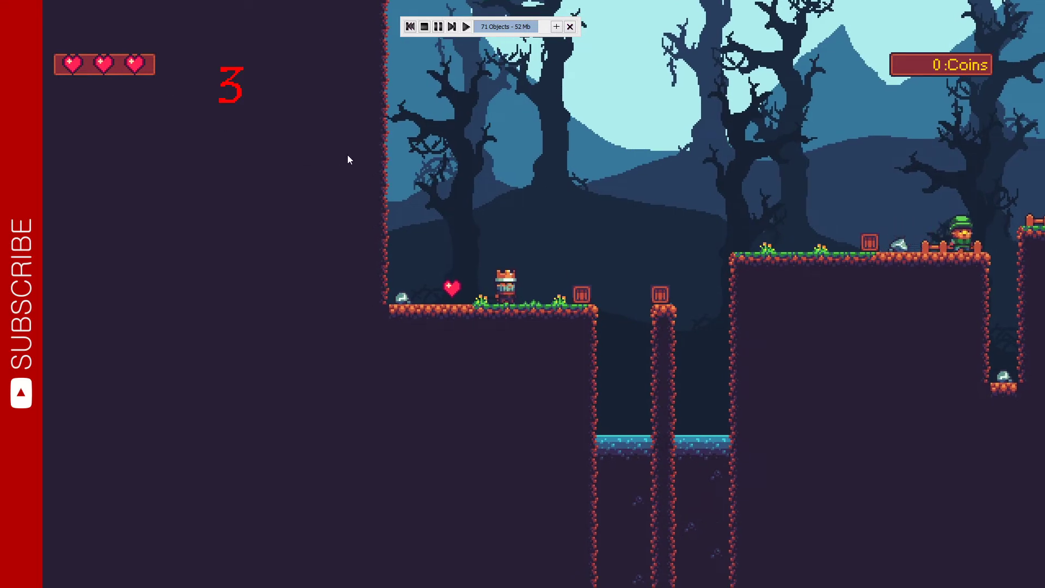
{"action": "key", "text": "Left"}
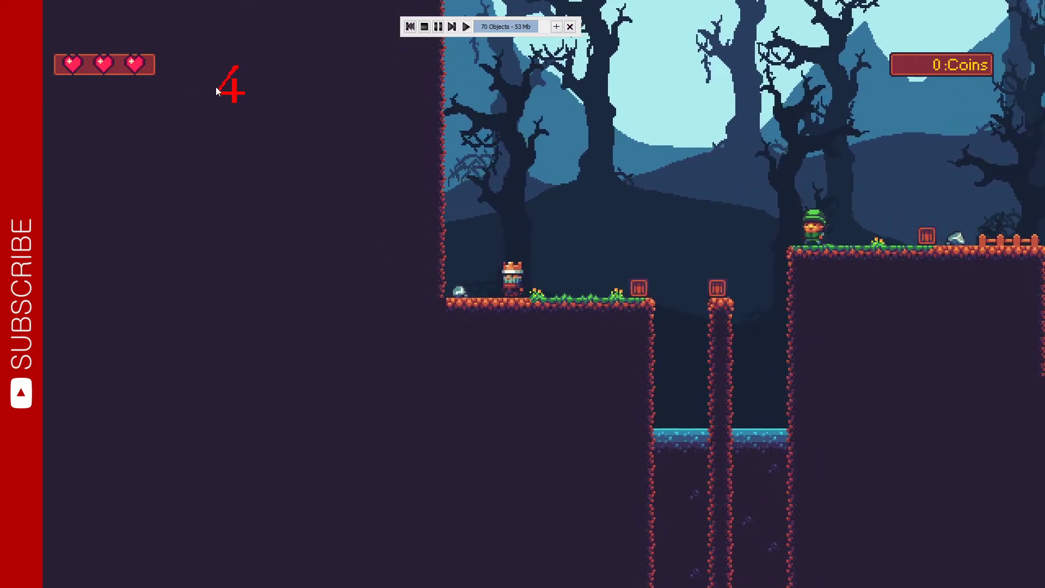
{"action": "key", "text": "alt+F4"}
- Place a second Heart pickup right next to the first in the level layout
{"action": "left_click", "coordinate": [235, 34]}
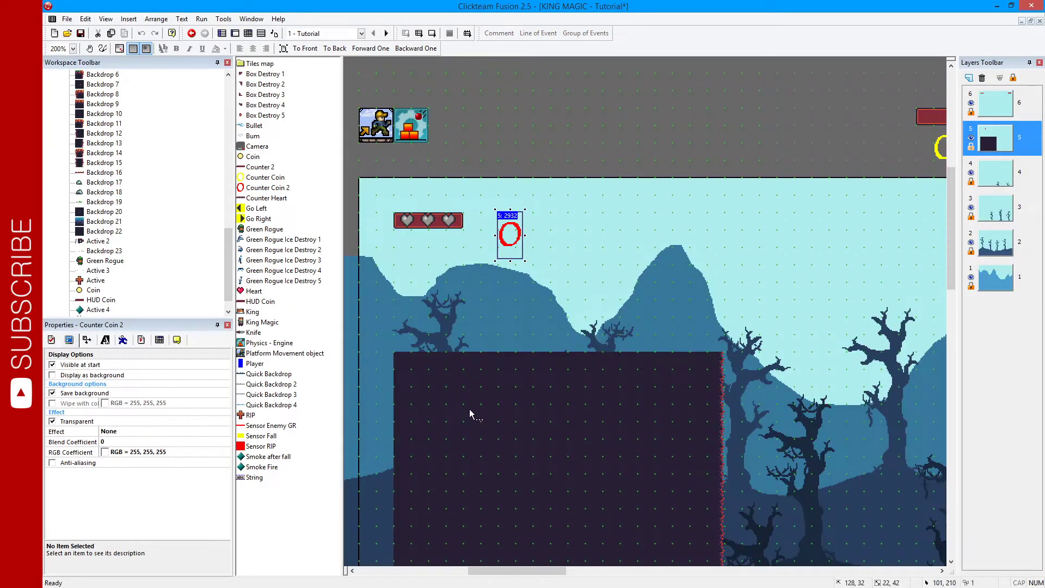
{"action": "scroll", "coordinate": [469, 409], "scroll_direction": "down", "scroll_amount": 3}
{"action": "scroll", "coordinate": [459, 312], "scroll_direction": "down", "scroll_amount": 3}
{"action": "scroll", "coordinate": [517, 358], "scroll_direction": "up", "scroll_amount": 1, "text": "ctrl"}
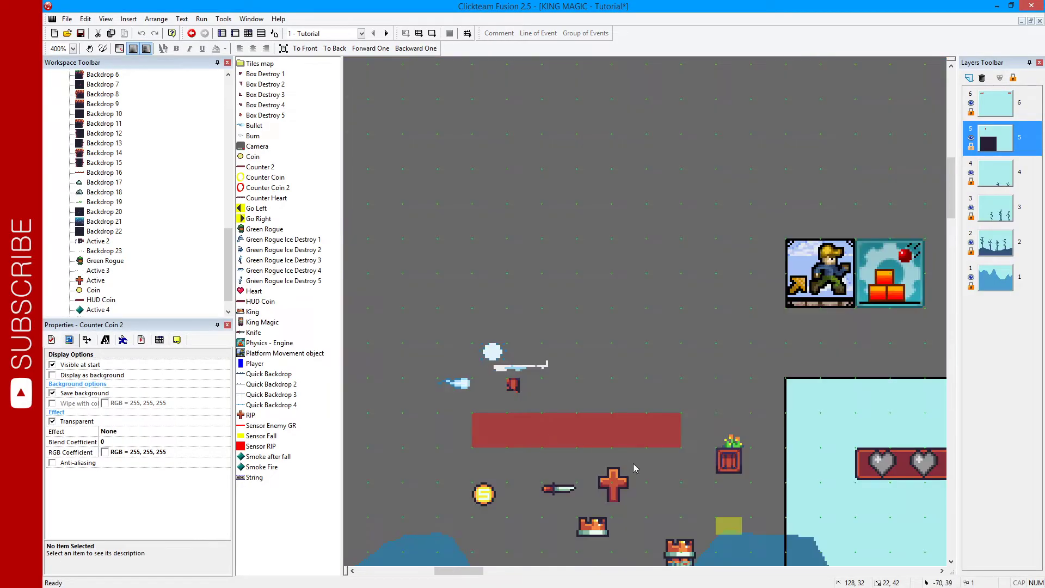
{"action": "scroll", "coordinate": [676, 424], "scroll_direction": "down", "scroll_amount": 5}
{"action": "scroll", "coordinate": [677, 425], "scroll_direction": "right", "scroll_amount": 3}
{"action": "scroll", "coordinate": [450, 218], "scroll_direction": "right", "scroll_amount": 3}
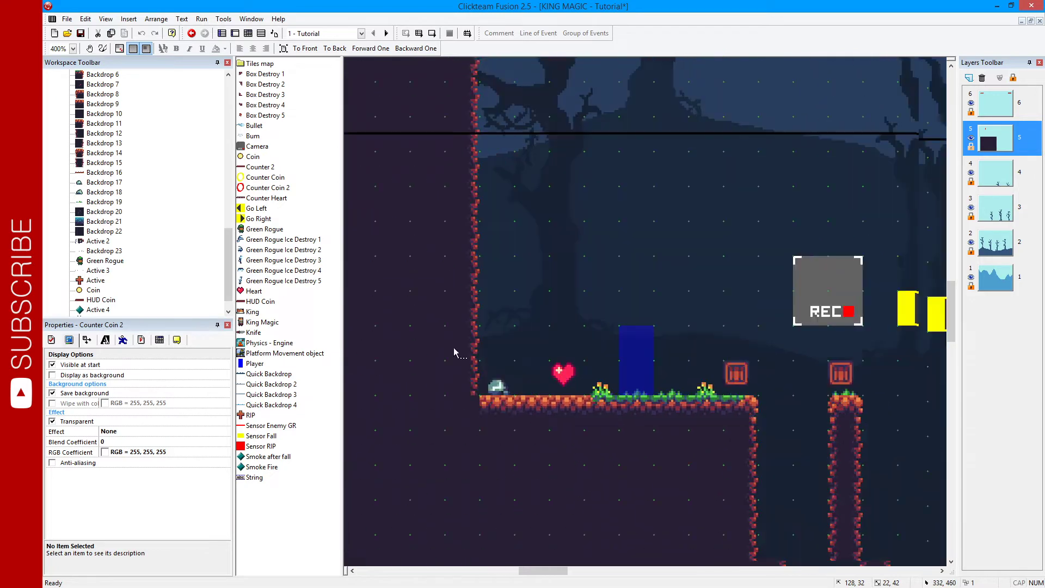
{"action": "scroll", "coordinate": [454, 352], "scroll_direction": "right", "scroll_amount": 2}
{"action": "left_click", "coordinate": [510, 369]}
{"action": "left_click", "coordinate": [522, 370]}
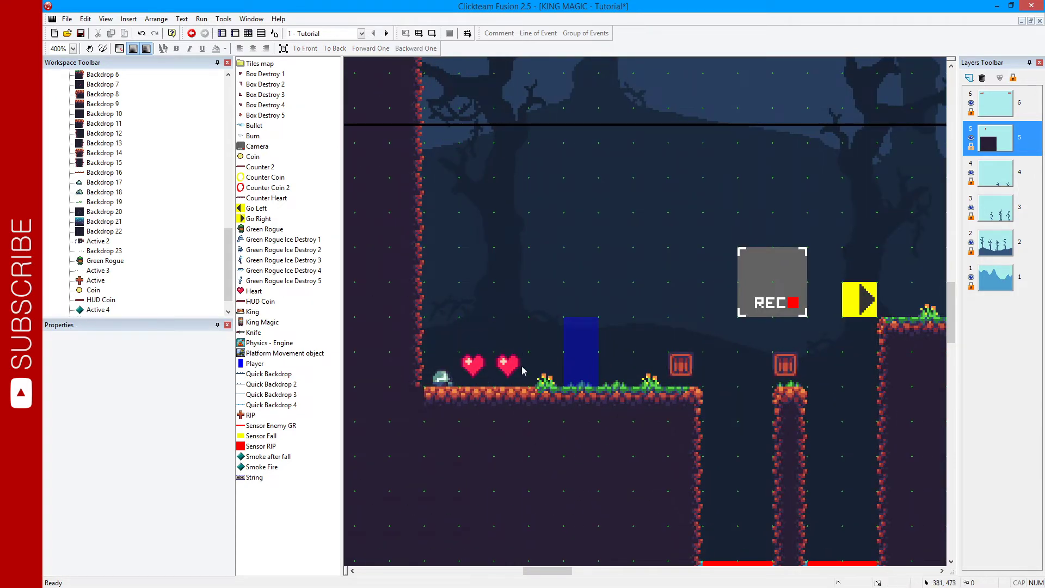
- Run the level again and walk the king over both hearts, raising the counter to 5
{"action": "key", "text": "F7"}
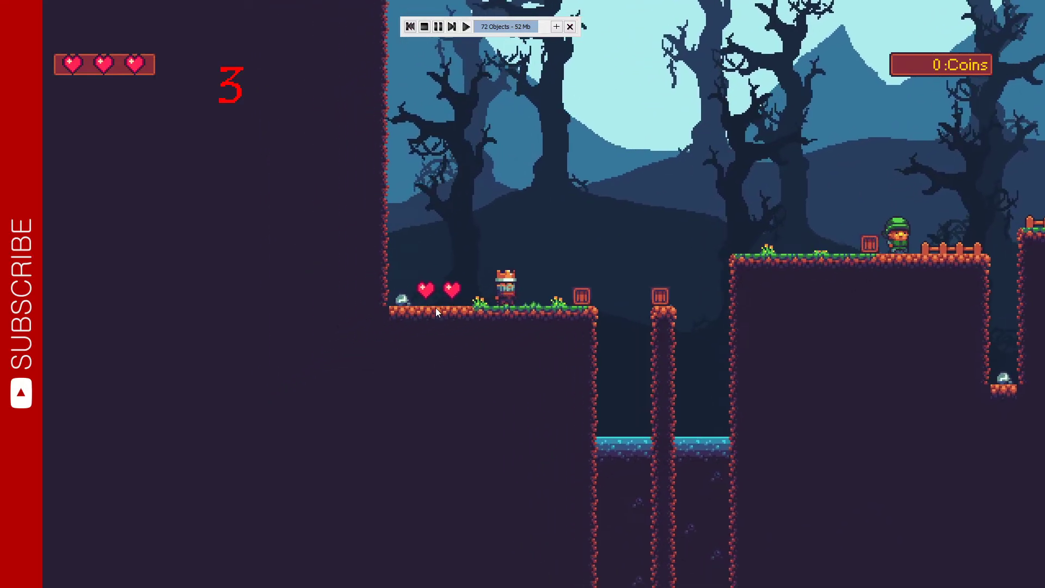
{"action": "key", "text": "Left"}
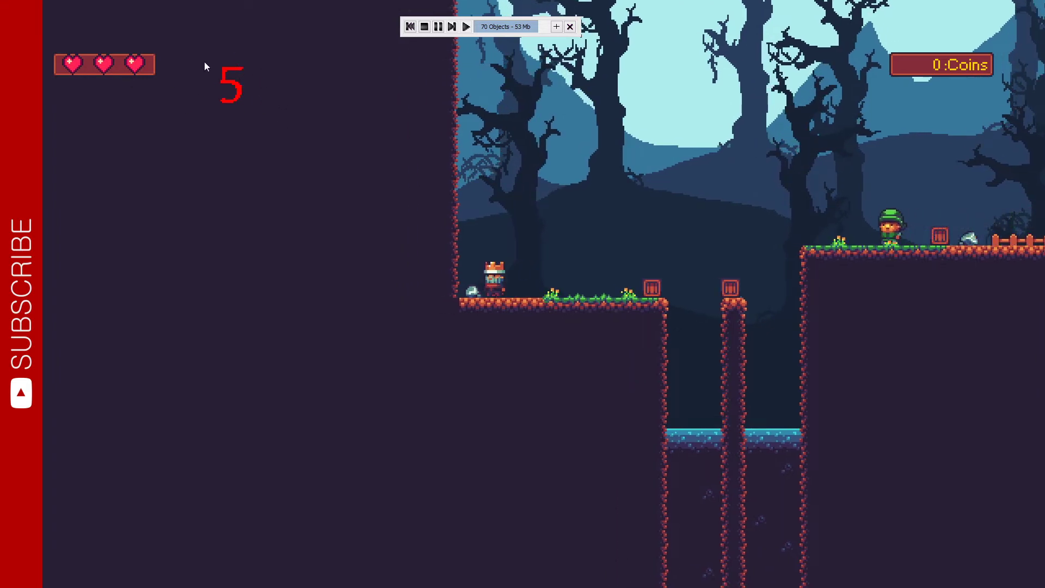
{"action": "key", "text": "alt+F4"}
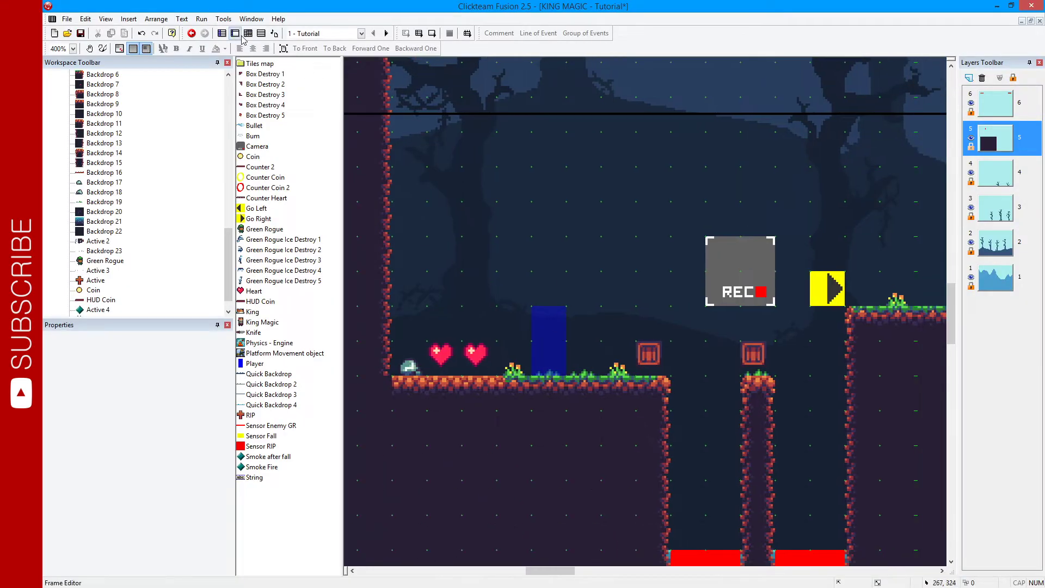
- Add a 'Counter Heart lower than 3' condition to event 119's King Magic–Heart overlap
{"action": "left_click", "coordinate": [244, 35]}
{"action": "right_click", "coordinate": [394, 364]}
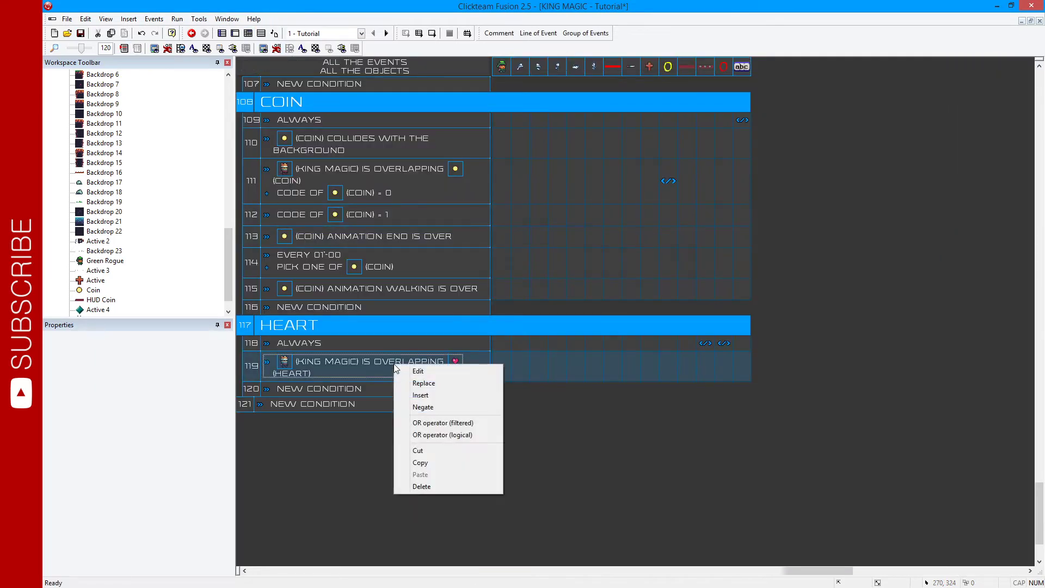
{"action": "left_click", "coordinate": [420, 400]}
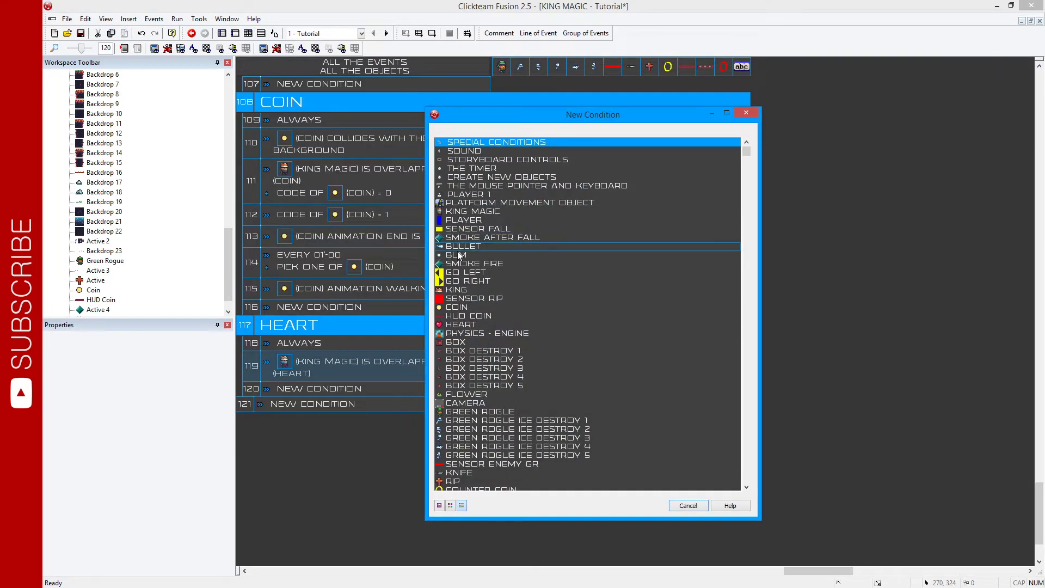
{"action": "scroll", "coordinate": [467, 296], "scroll_direction": "down", "scroll_amount": 9}
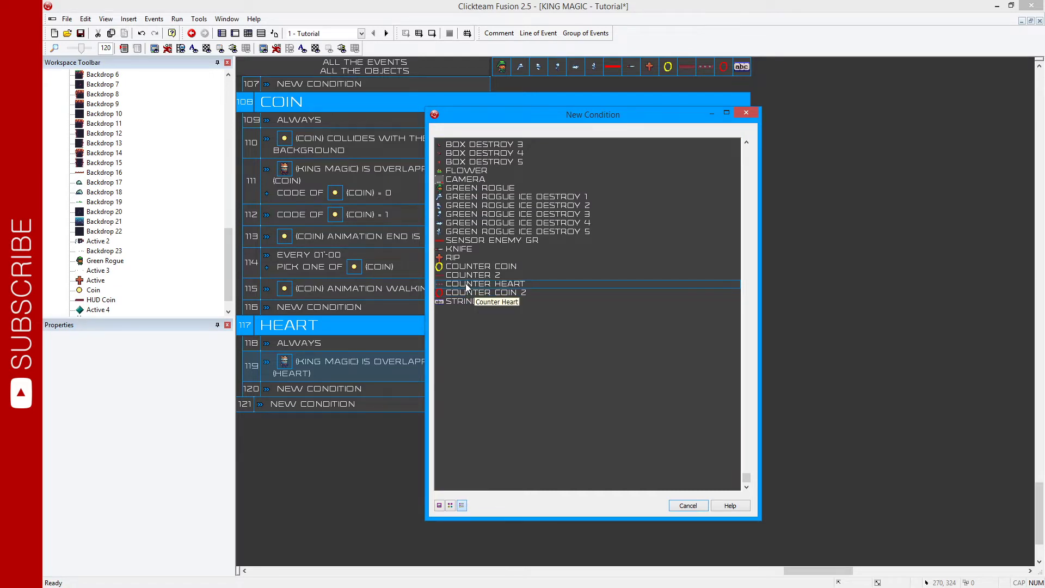
{"action": "left_click", "coordinate": [465, 283]}
{"action": "mouse_move", "coordinate": [497, 309]}
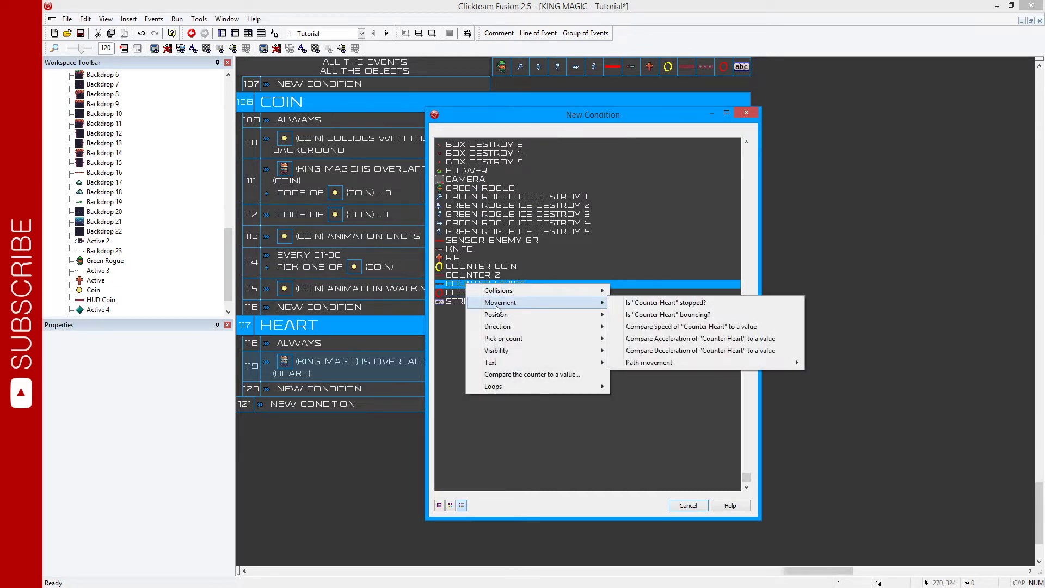
{"action": "left_click", "coordinate": [507, 374]}
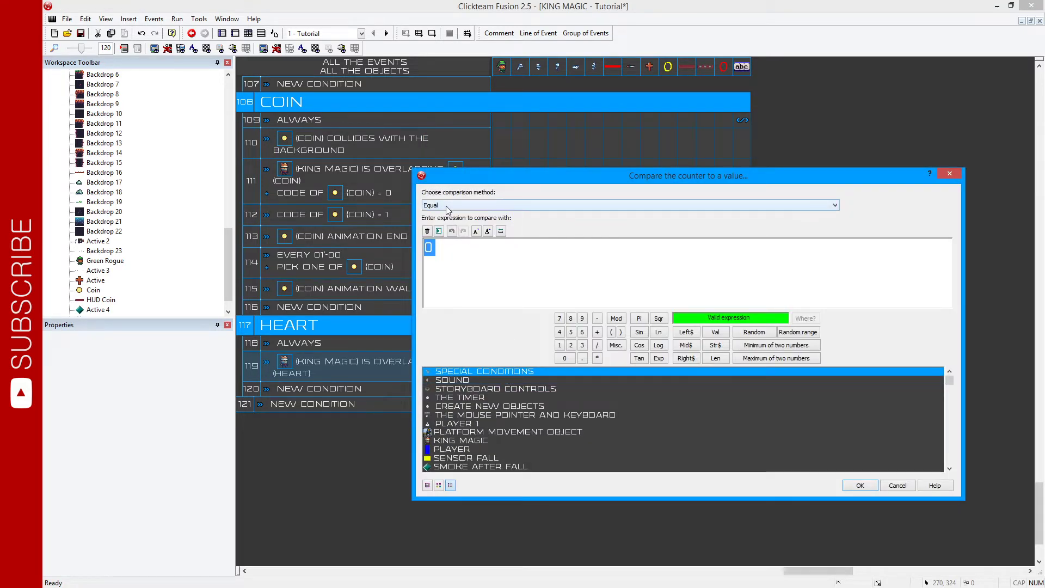
{"action": "left_click", "coordinate": [445, 206]}
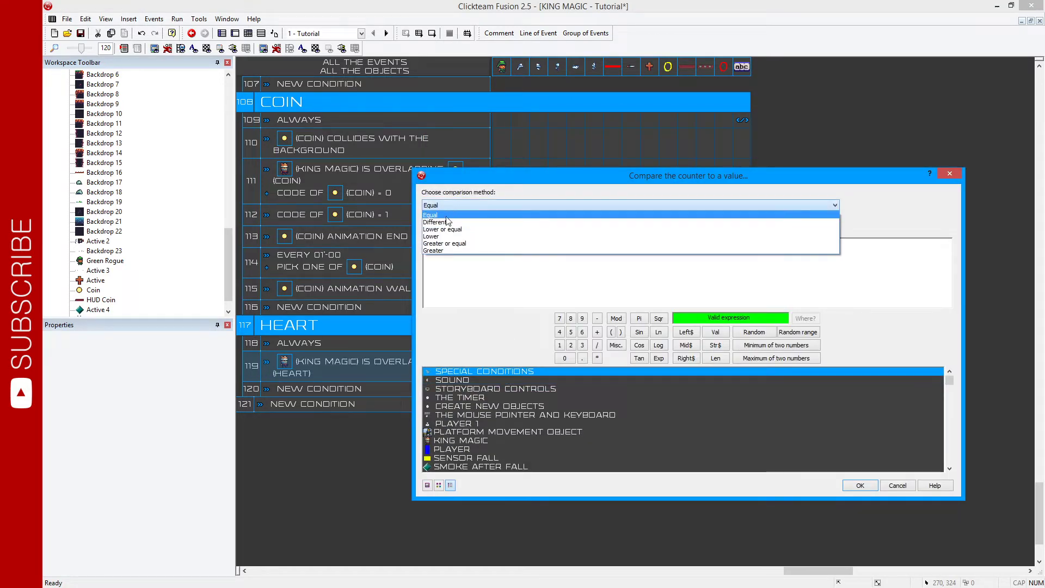
{"action": "left_click", "coordinate": [449, 237]}
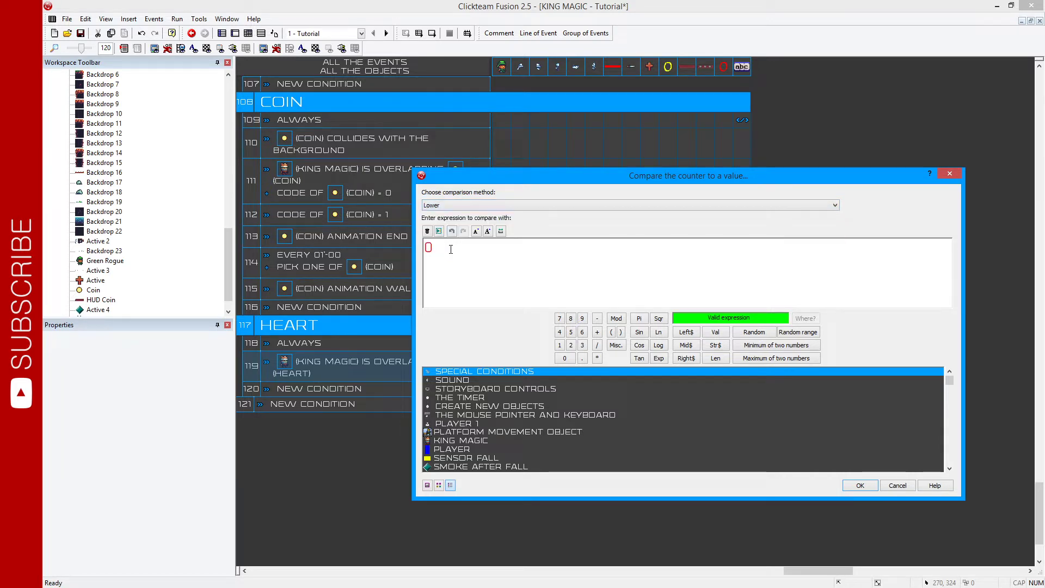
{"action": "left_click", "coordinate": [860, 485]}
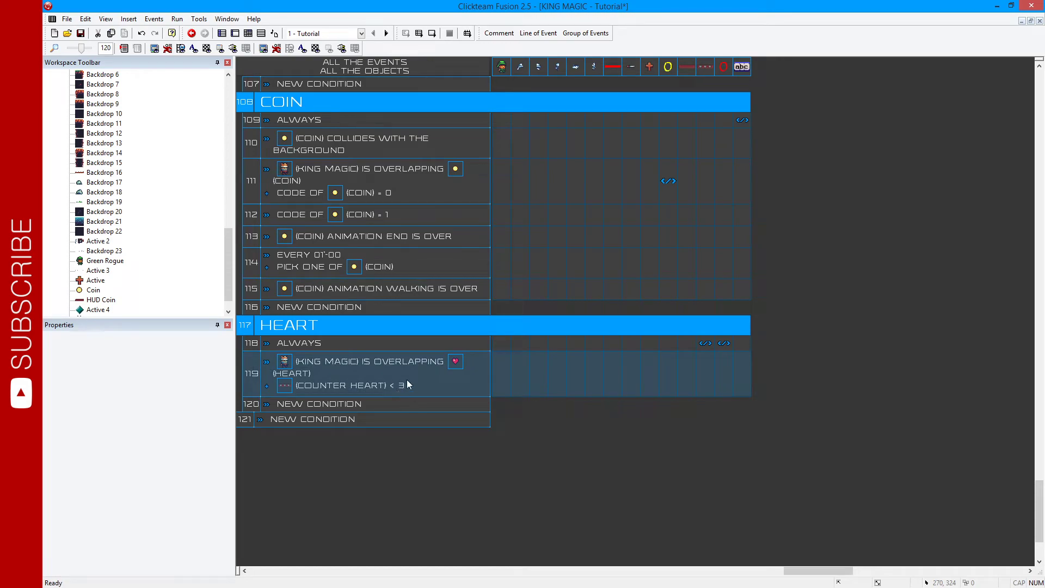
{"action": "key", "text": "F7"}
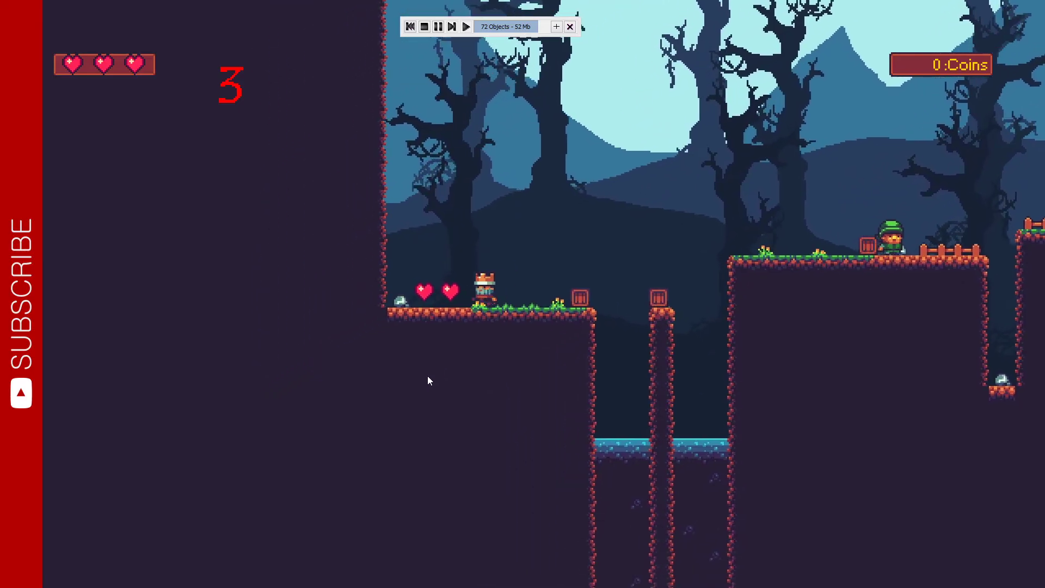
{"action": "key", "text": "Left"}
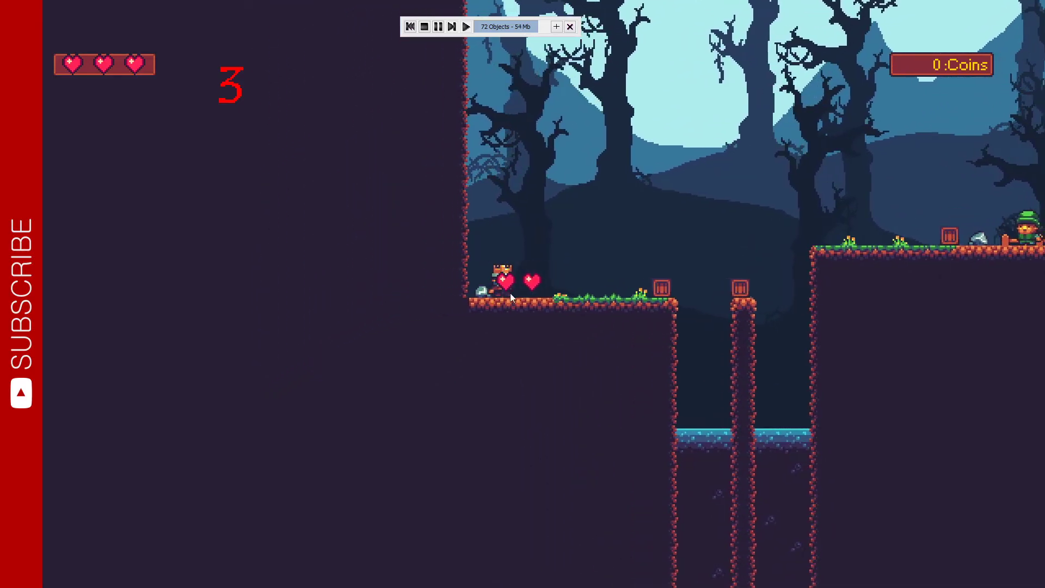
{"action": "key", "text": "Right"}
{"action": "key", "text": "Left"}
{"action": "key", "text": "Right"}
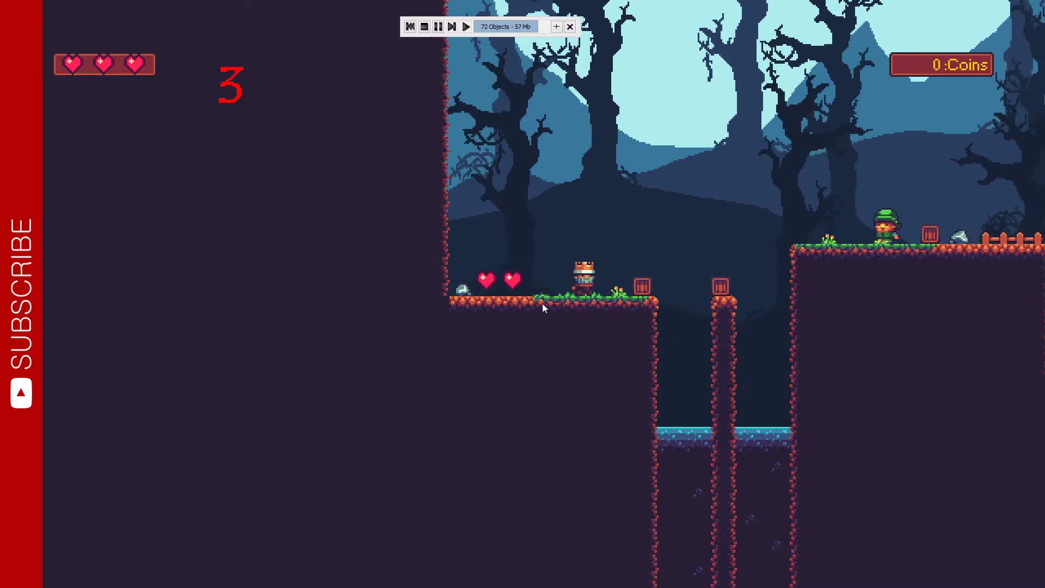
{"action": "key", "text": "Right"}
{"action": "key", "text": "space"}
{"action": "key", "text": "space"}
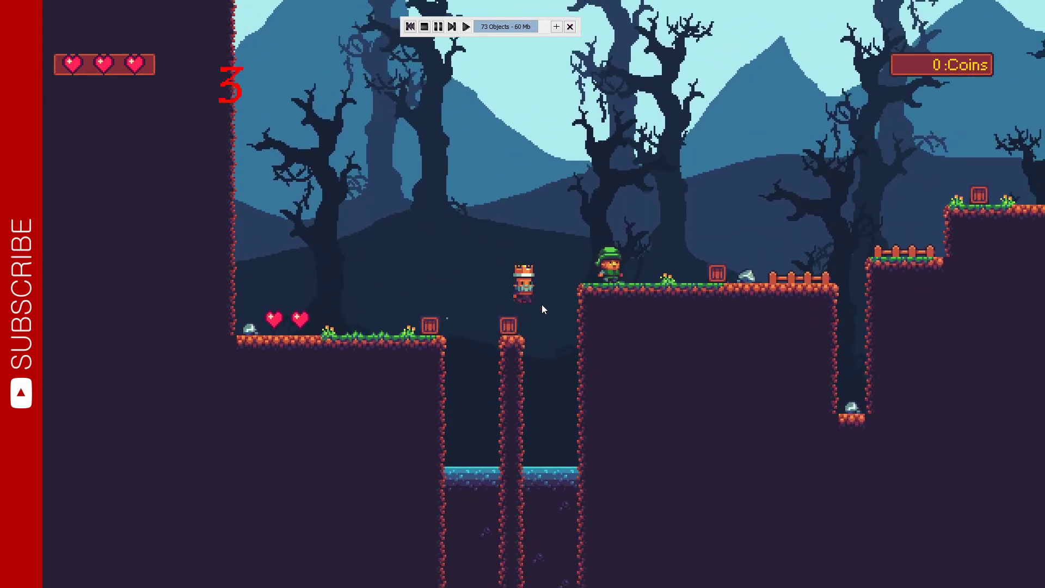
{"action": "key", "text": "Right"}
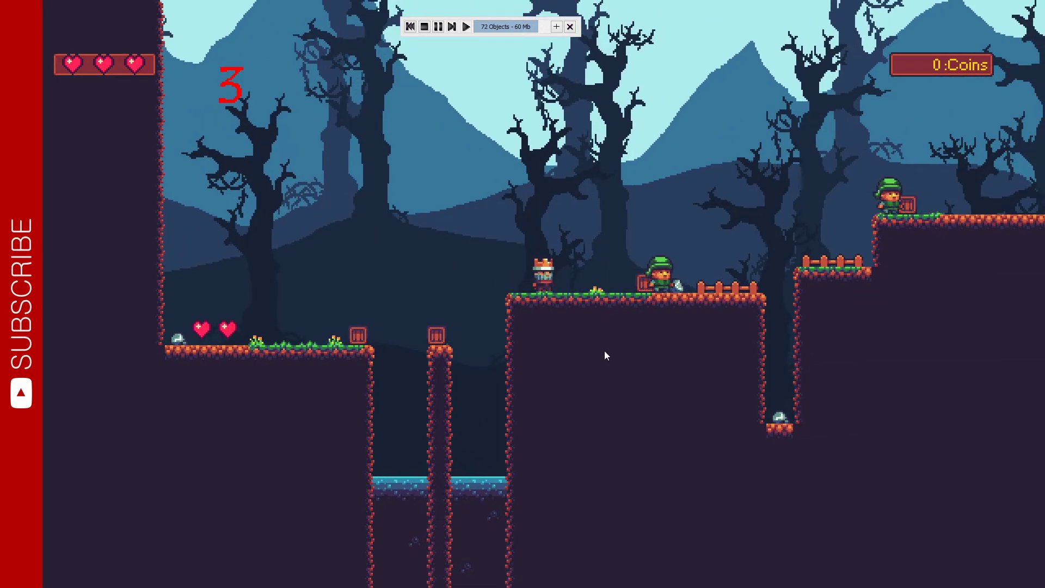
{"action": "key", "text": "x"}
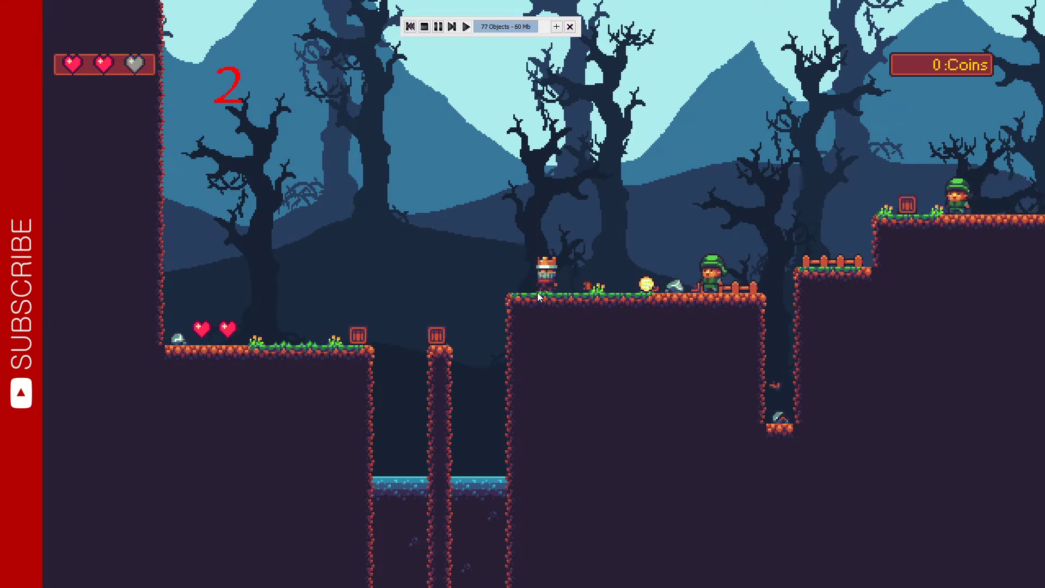
{"action": "key", "text": "Left"}
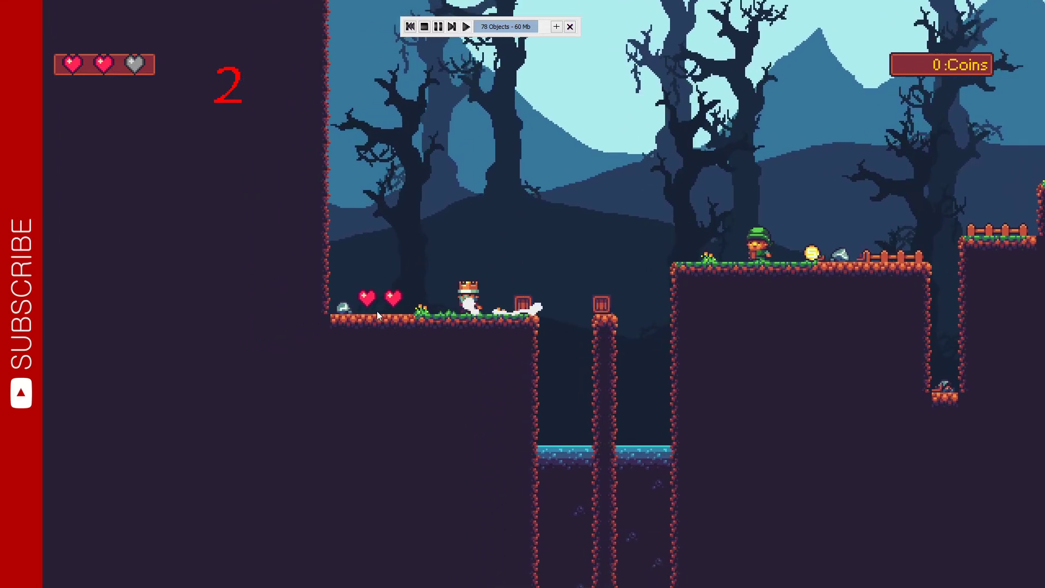
{"action": "key", "text": "Left"}
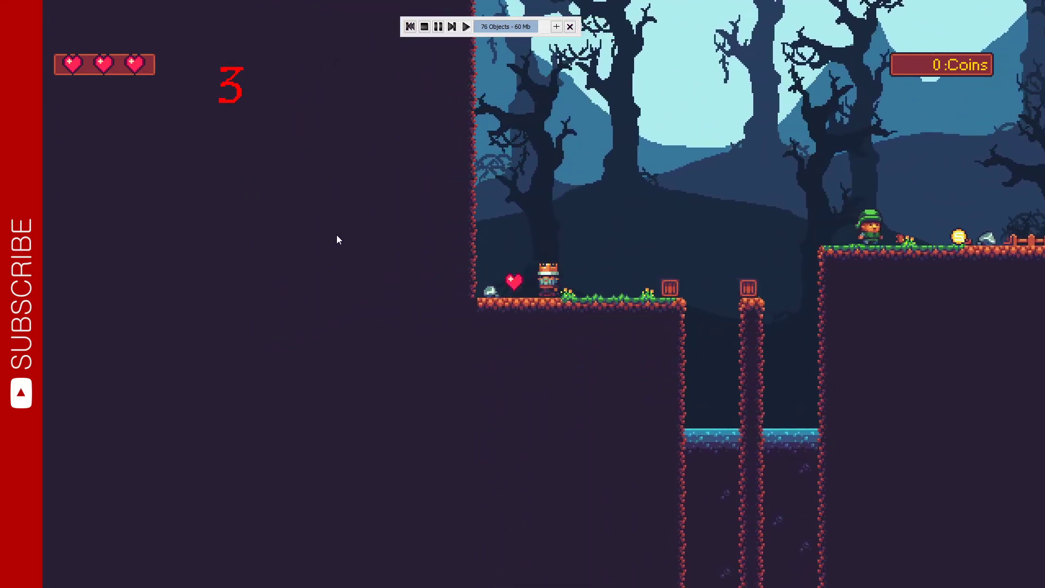
{"action": "key", "text": "Right"}
{"action": "key", "text": "space"}
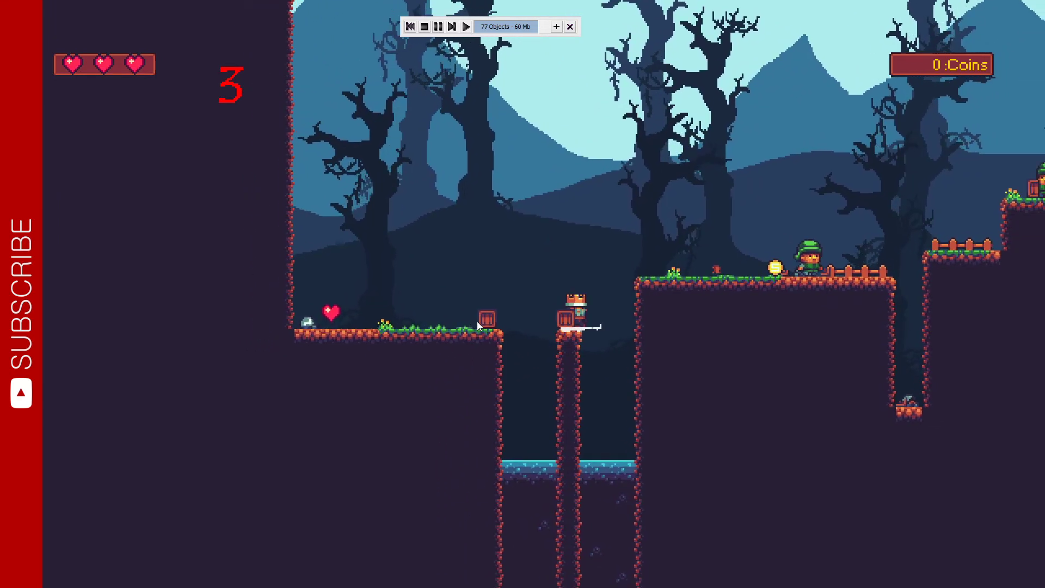
{"action": "key", "text": "Right"}
{"action": "key", "text": "space"}
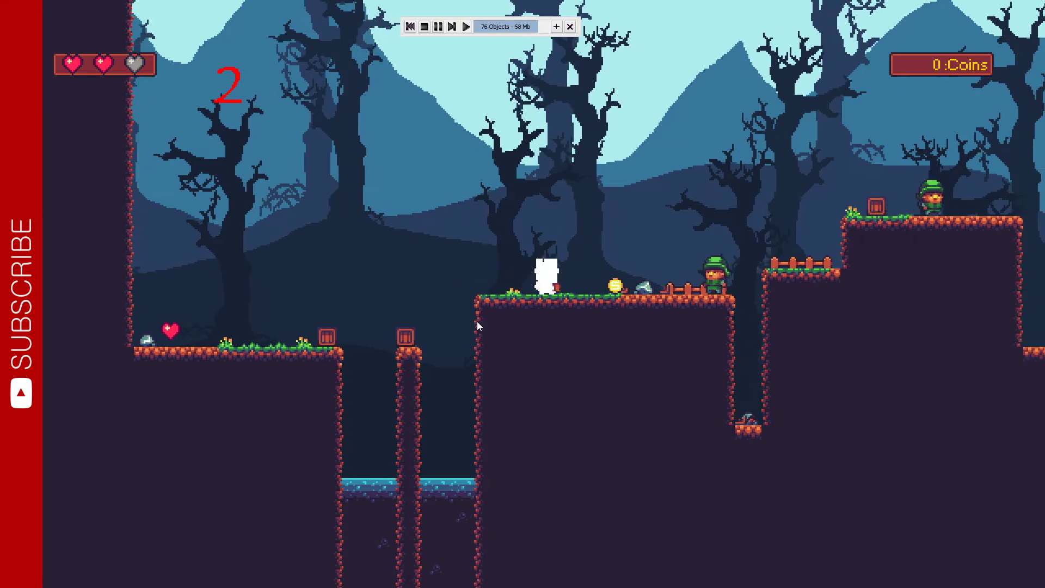
{"action": "key", "text": "Left"}
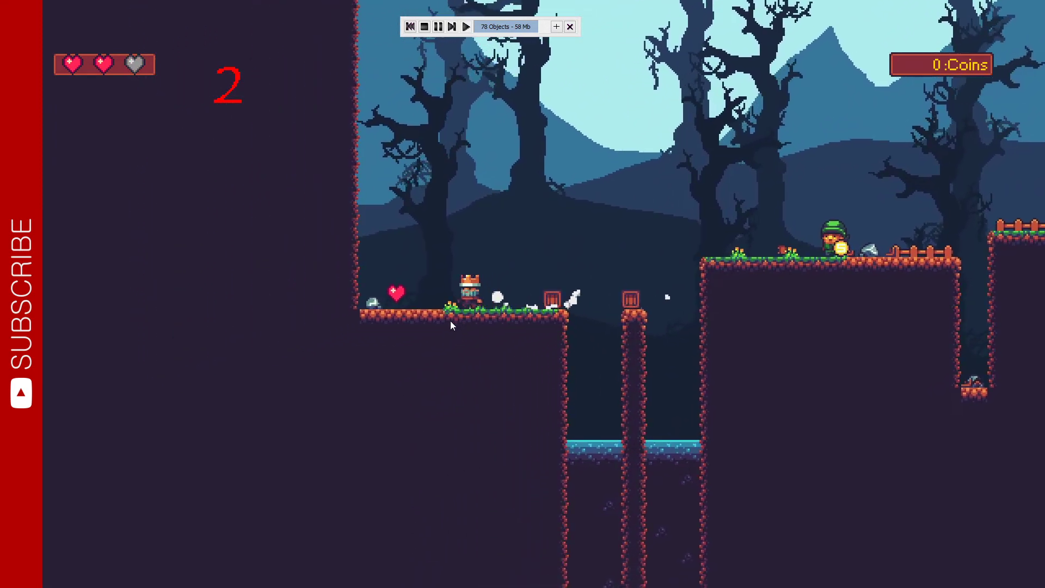
{"action": "key", "text": "Left"}
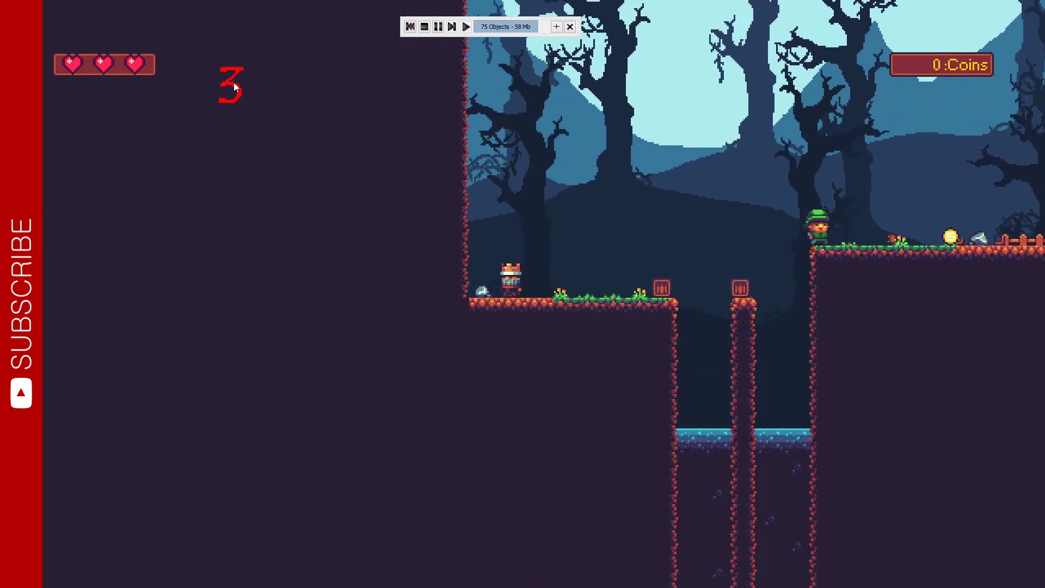
{"action": "key", "text": "alt+F4"}
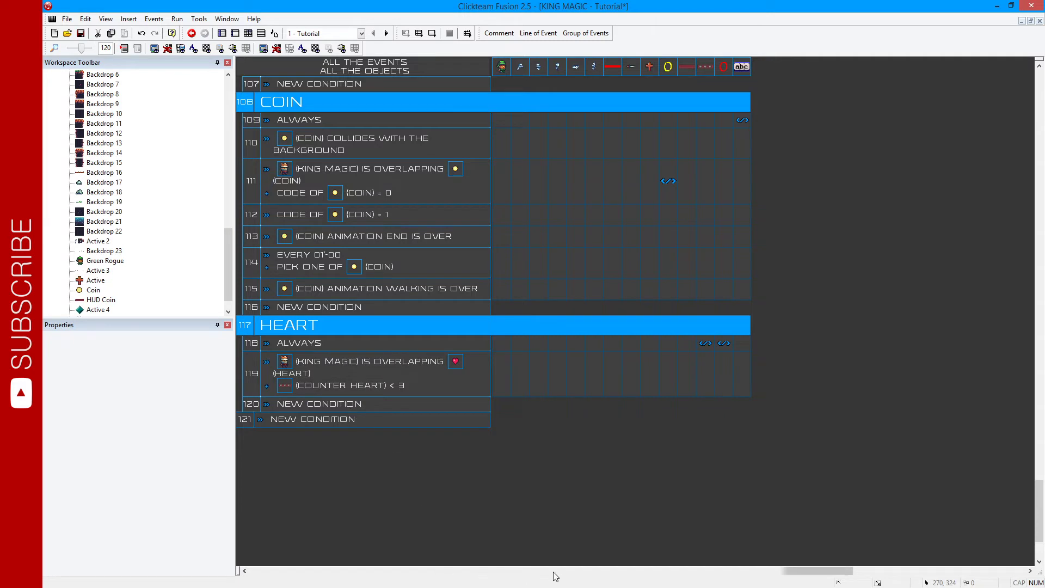
- Copy the Every 01-00 timer condition into new event 120
{"action": "left_click_drag", "start_coordinate": [786, 572], "coordinate": [254, 569]}
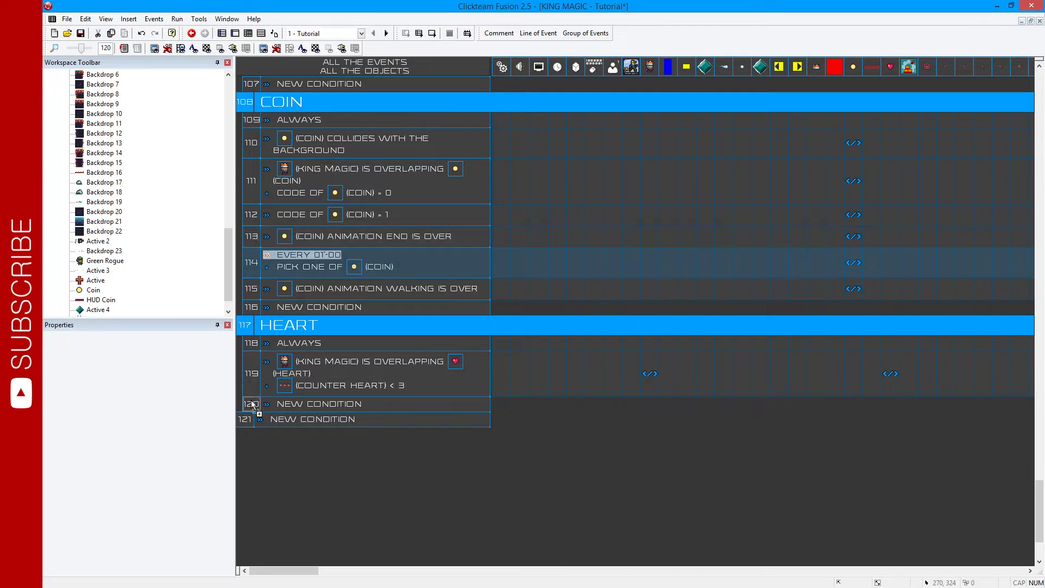
{"action": "left_click_drag", "start_coordinate": [253, 404], "coordinate": [255, 403]}
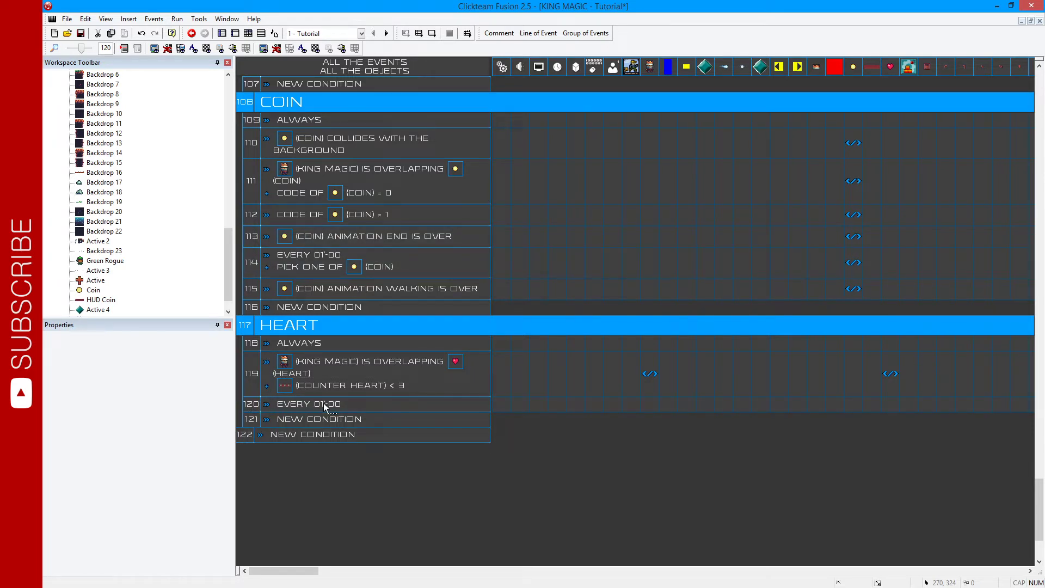
{"action": "right_click", "coordinate": [323, 404]}
{"action": "left_click", "coordinate": [598, 445]}
{"action": "left_click_drag", "start_coordinate": [316, 569], "coordinate": [454, 569]}
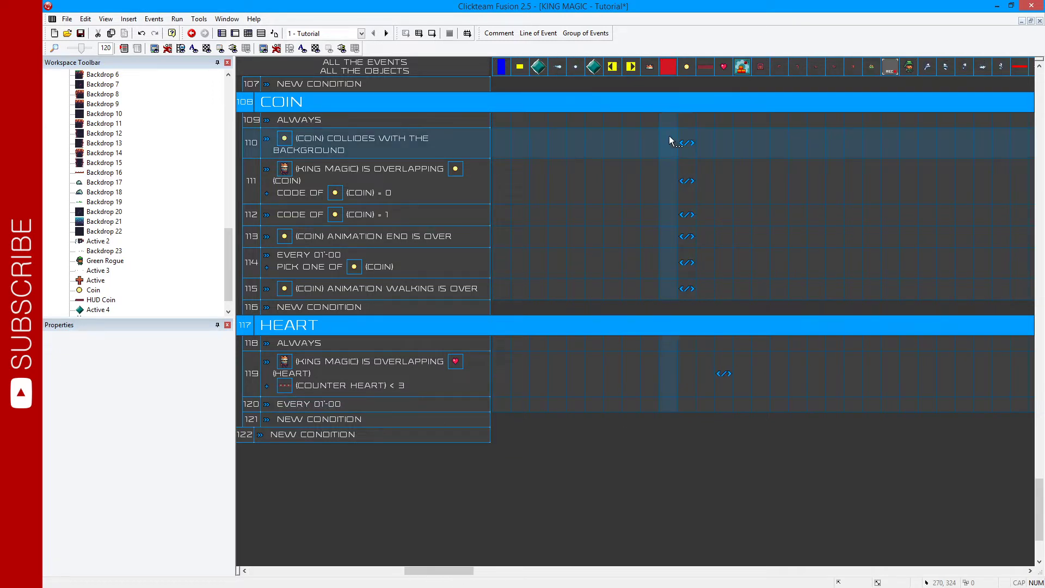
- Make event 120 change the Heart's animation sequence to Walking
{"action": "left_click", "coordinate": [722, 404]}
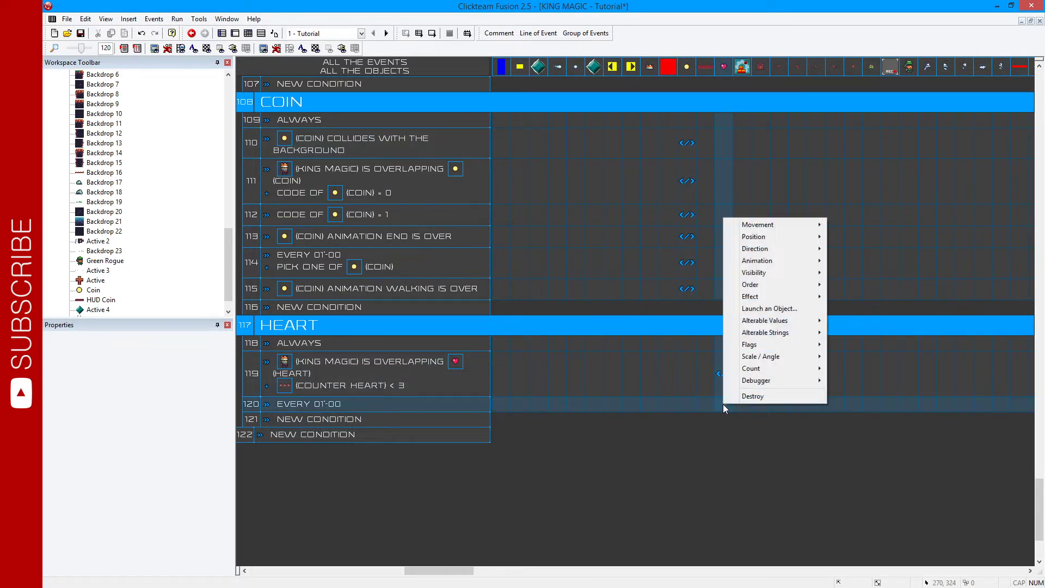
{"action": "mouse_move", "coordinate": [748, 264]}
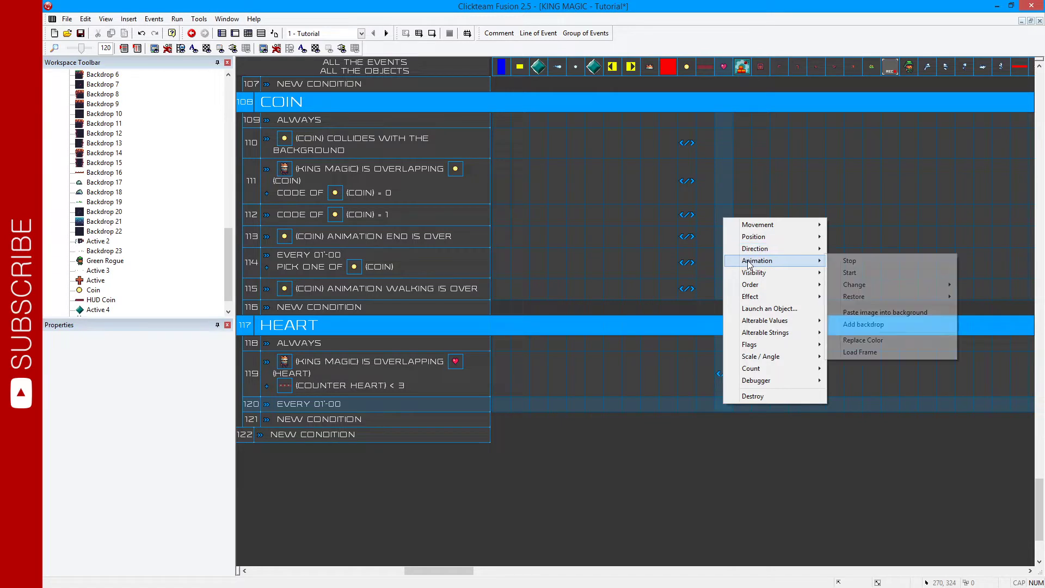
{"action": "mouse_move", "coordinate": [855, 284]}
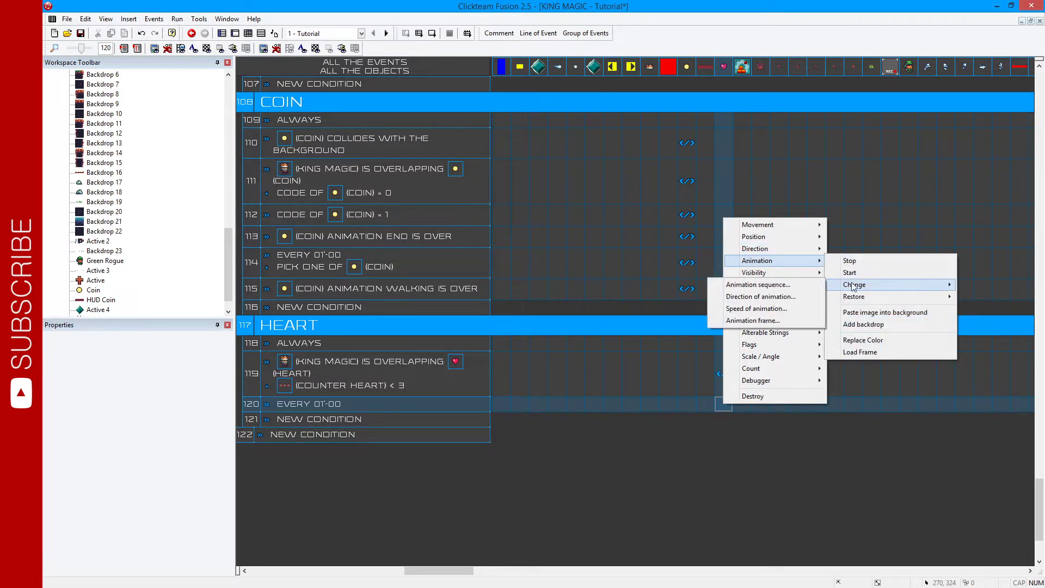
{"action": "left_click", "coordinate": [806, 284]}
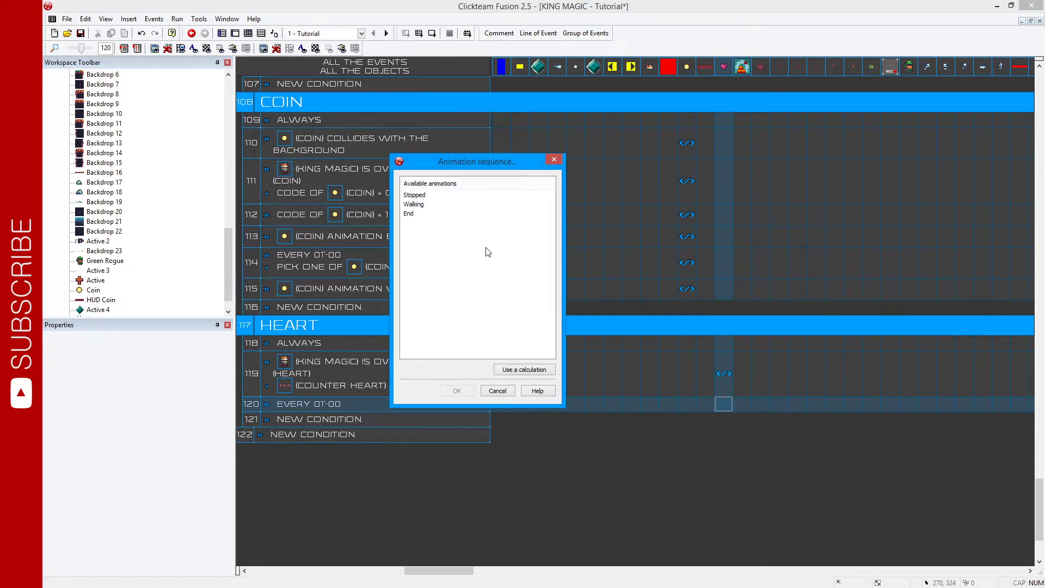
{"action": "double_click", "coordinate": [419, 207]}
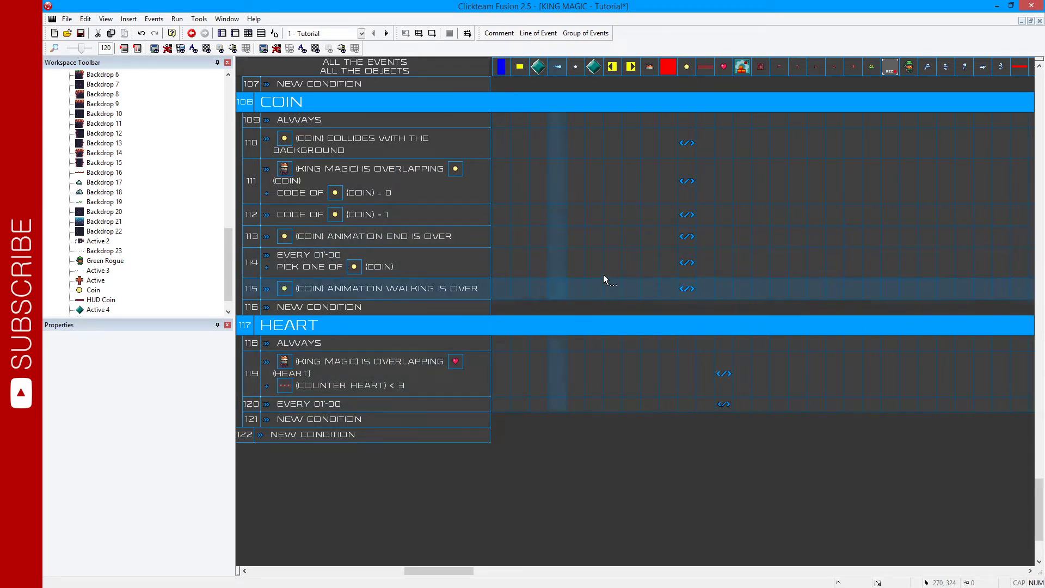
{"action": "mouse_move", "coordinate": [691, 262]}
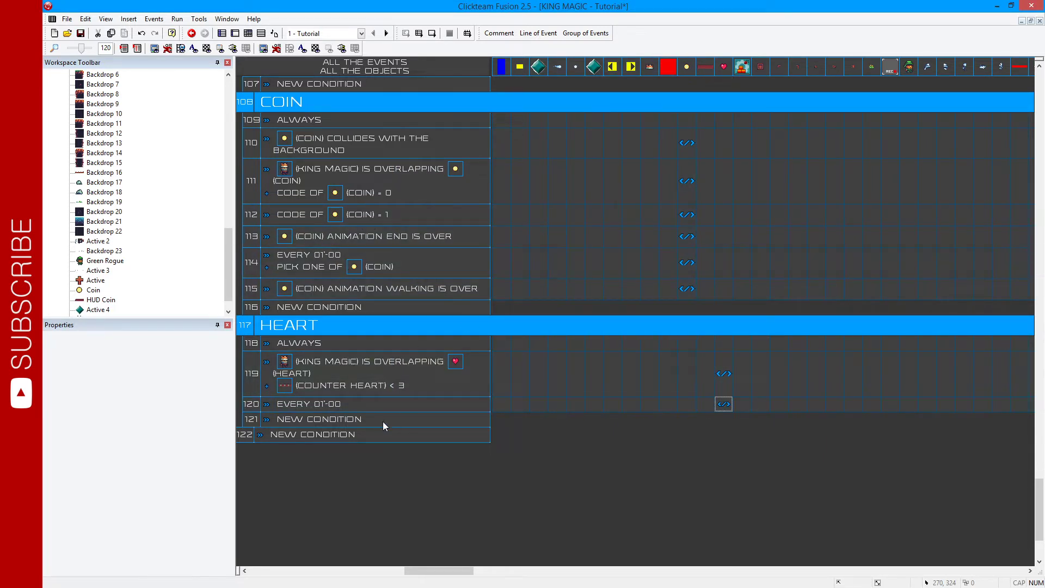
{"action": "double_click", "coordinate": [344, 419]}
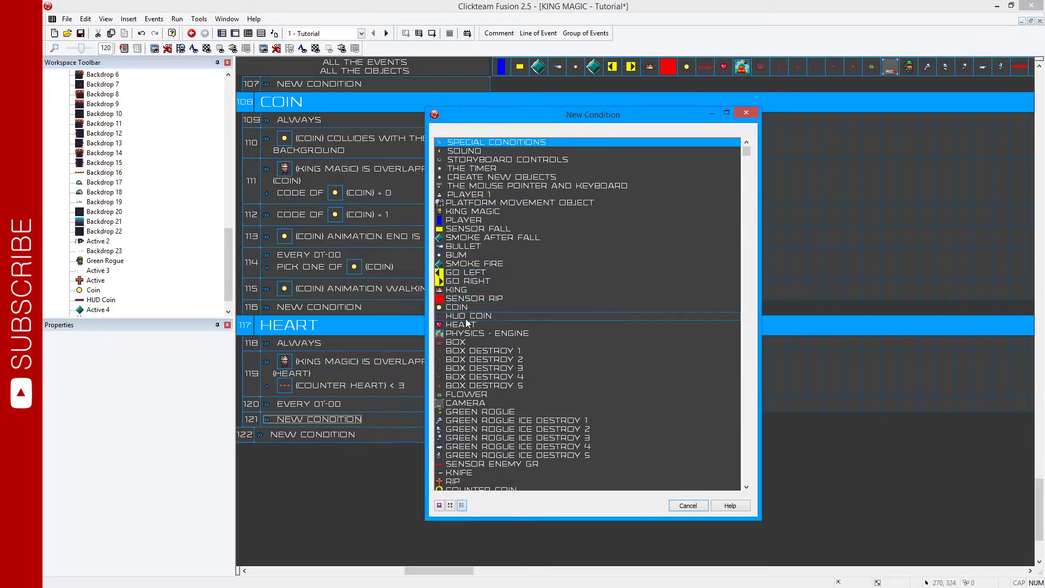
- Create event 121 with the condition 'Heart's Walking animation is over'
{"action": "left_click", "coordinate": [463, 325]}
{"action": "mouse_move", "coordinate": [513, 380]}
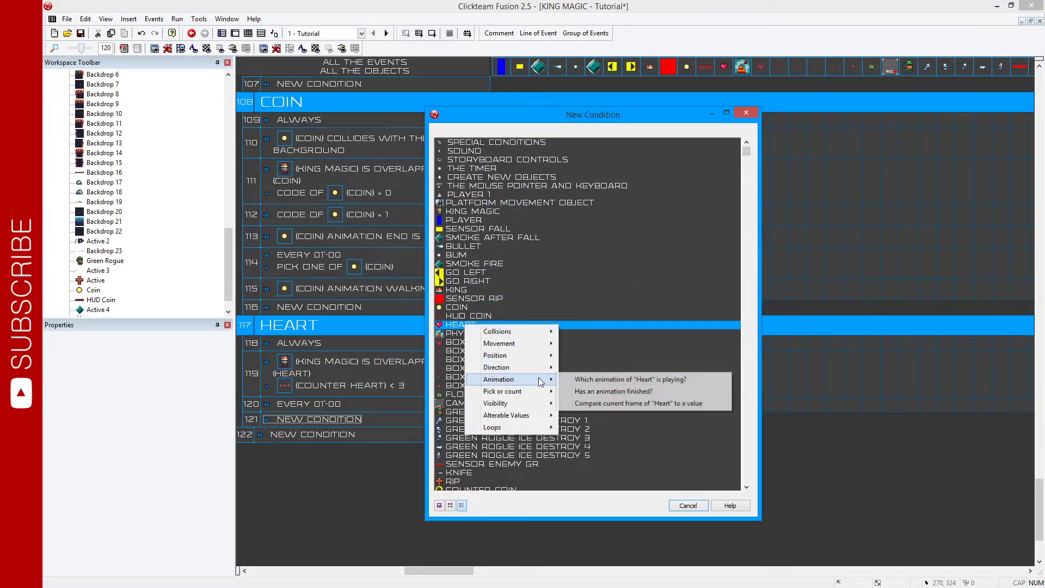
{"action": "left_click", "coordinate": [599, 391]}
{"action": "double_click", "coordinate": [408, 204]}
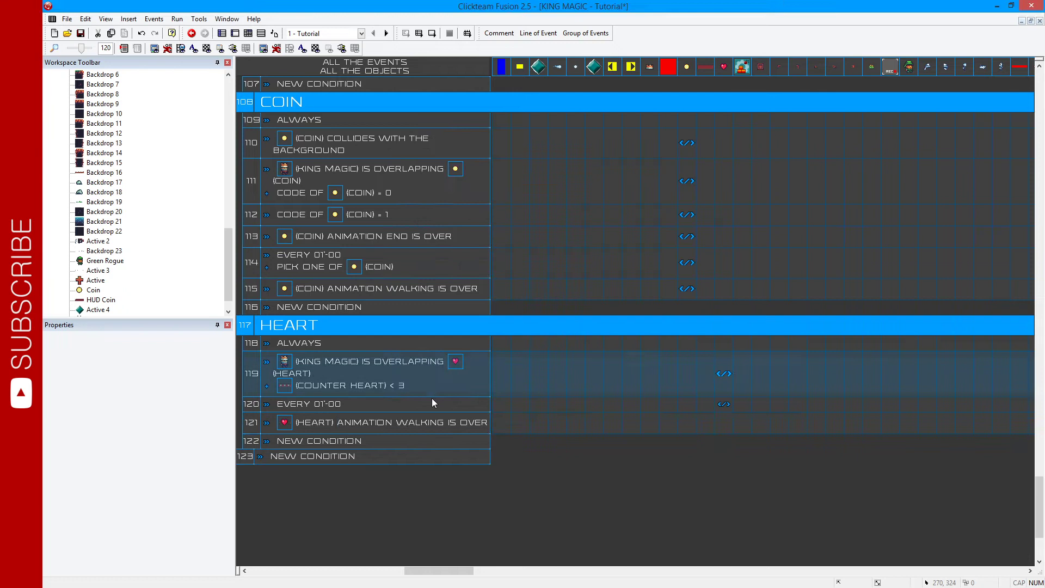
- Have event 121 switch the Heart's animation to Stopped, then test-run the game
{"action": "right_click", "coordinate": [729, 425]}
{"action": "left_click", "coordinate": [740, 404]}
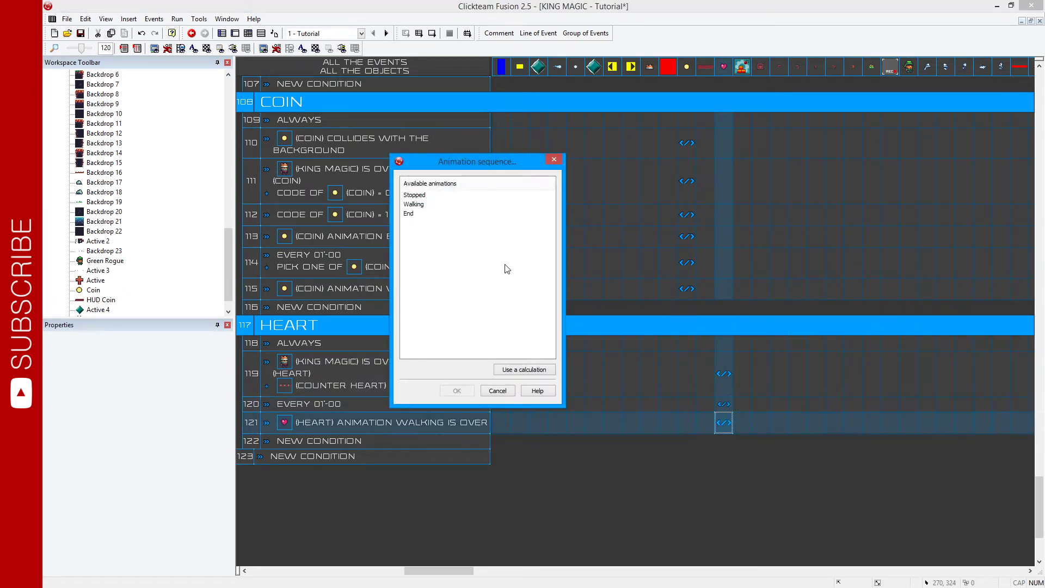
{"action": "double_click", "coordinate": [414, 196]}
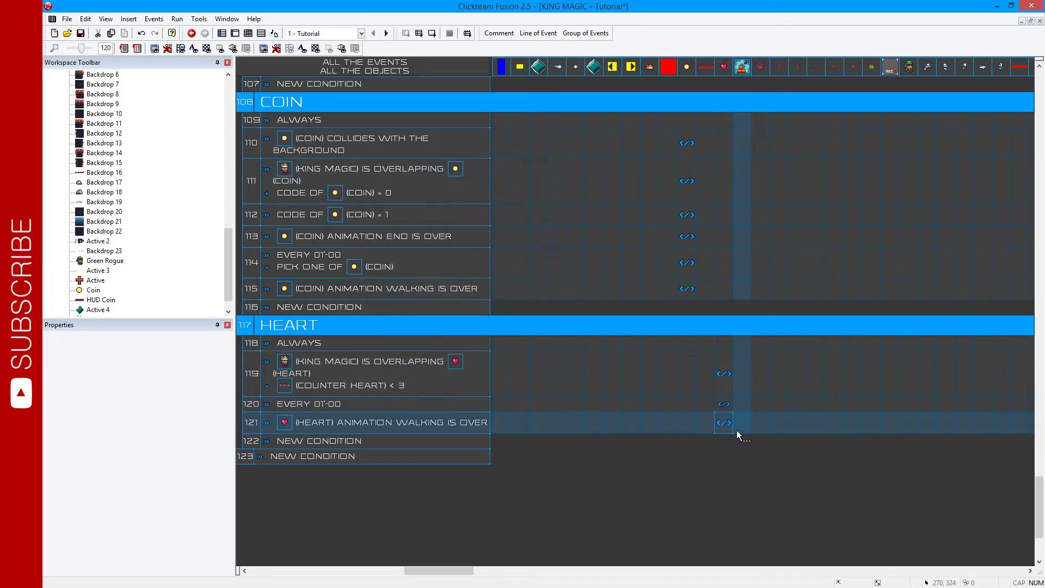
{"action": "key", "text": "F7"}
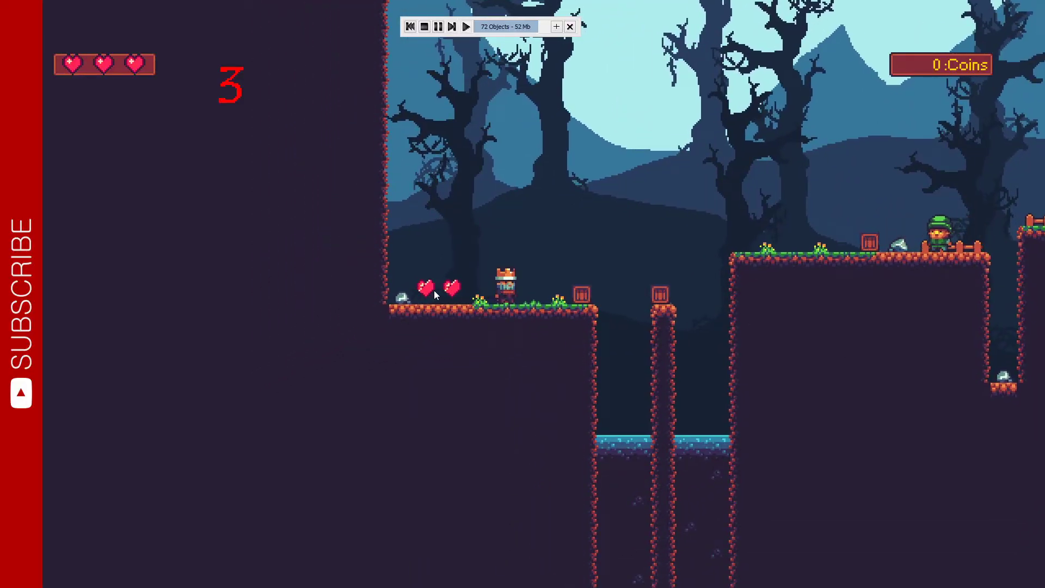
{"action": "key", "text": "Escape"}
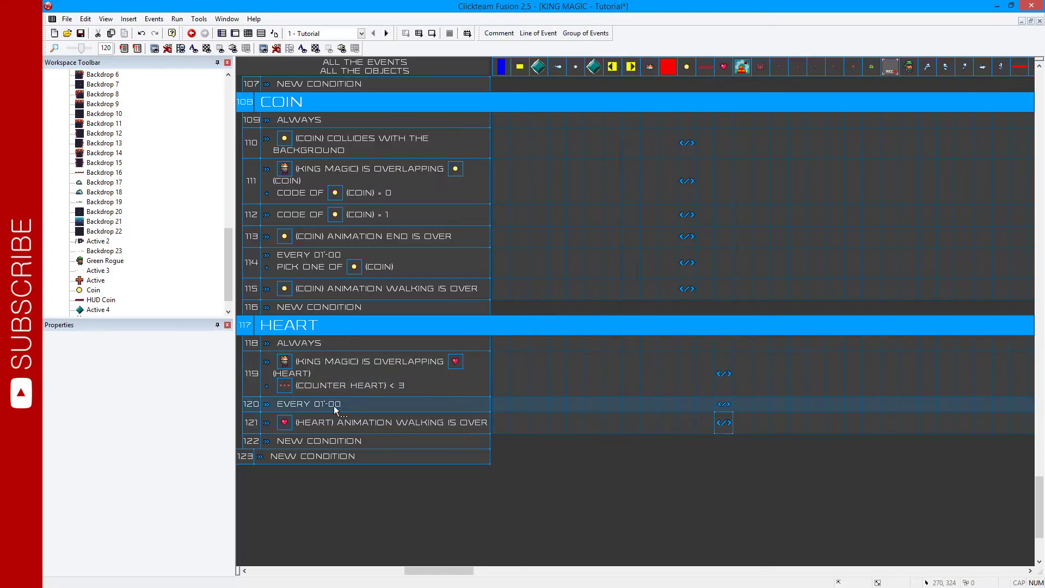
- Add a Pick 'Heart' at random condition to event 120
{"action": "right_click", "coordinate": [335, 405]}
{"action": "left_click", "coordinate": [350, 431]}
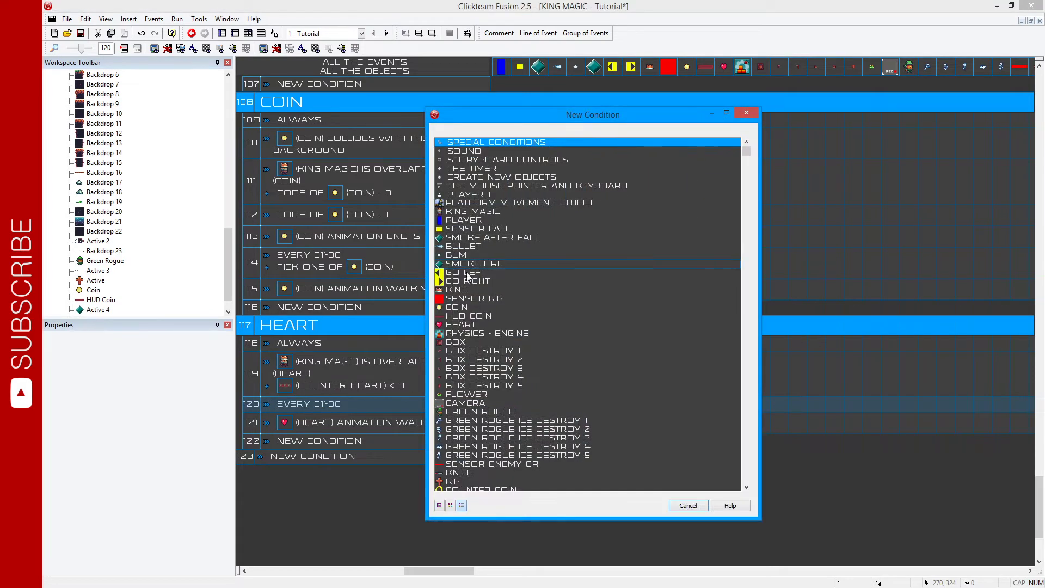
{"action": "right_click", "coordinate": [460, 325]}
{"action": "mouse_move", "coordinate": [506, 394]}
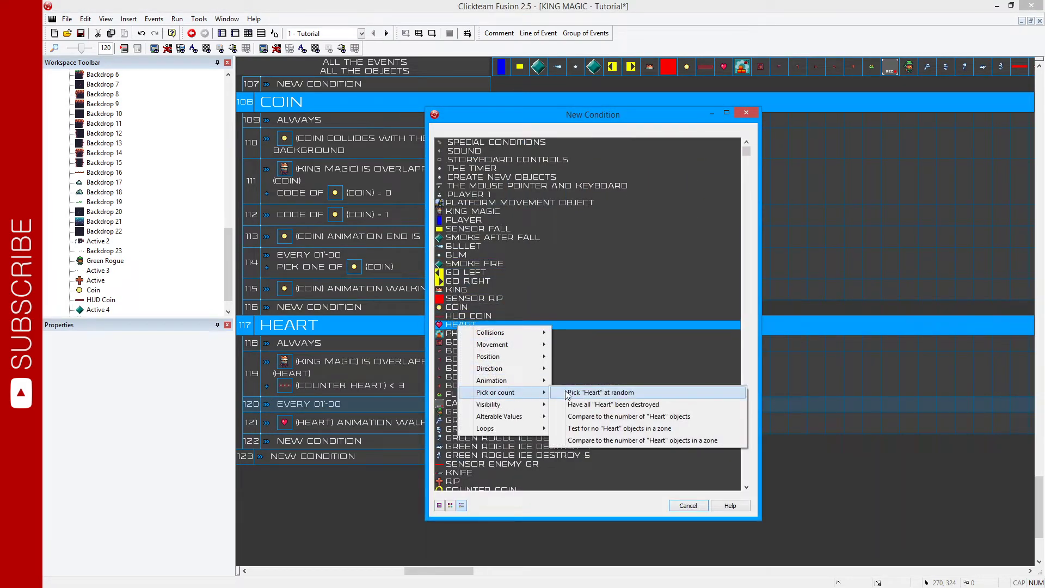
{"action": "left_click", "coordinate": [600, 391]}
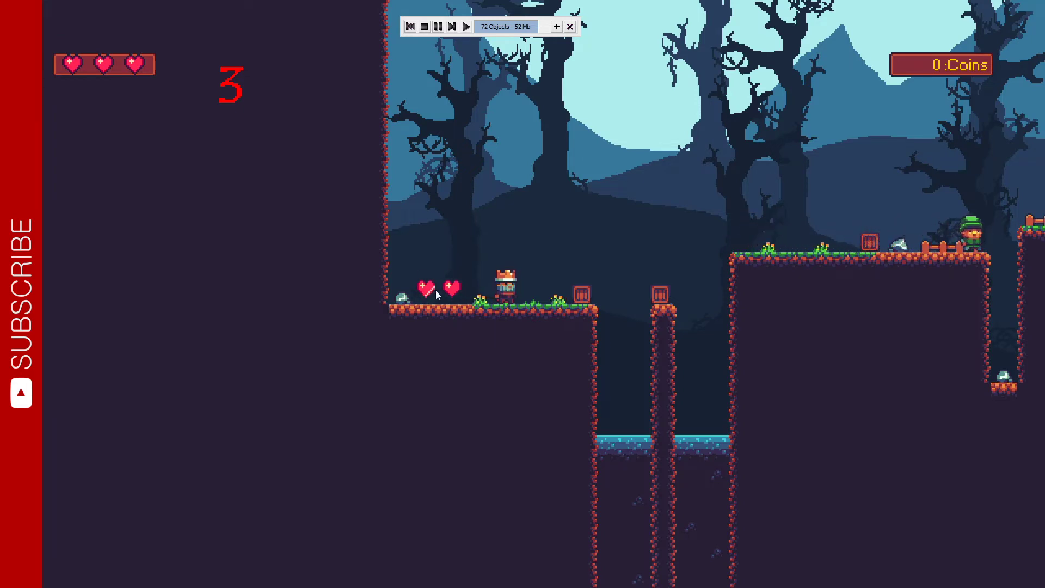
- Walk the king left and right beside the hearts during the test run
{"action": "key", "text": "Left"}
{"action": "key", "text": "Right"}
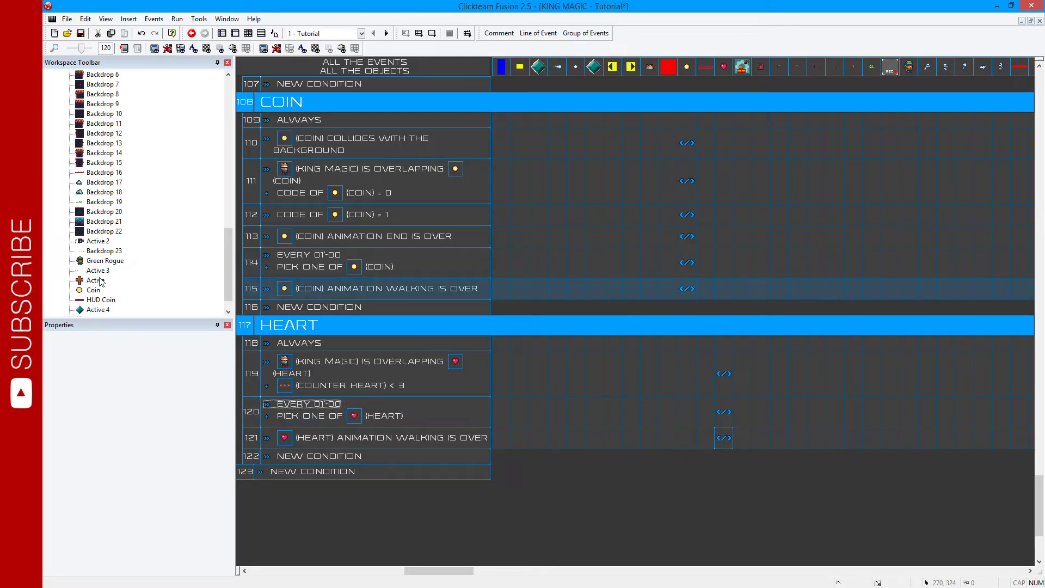
{"action": "scroll", "coordinate": [100, 280], "scroll_direction": "up", "scroll_amount": 5}
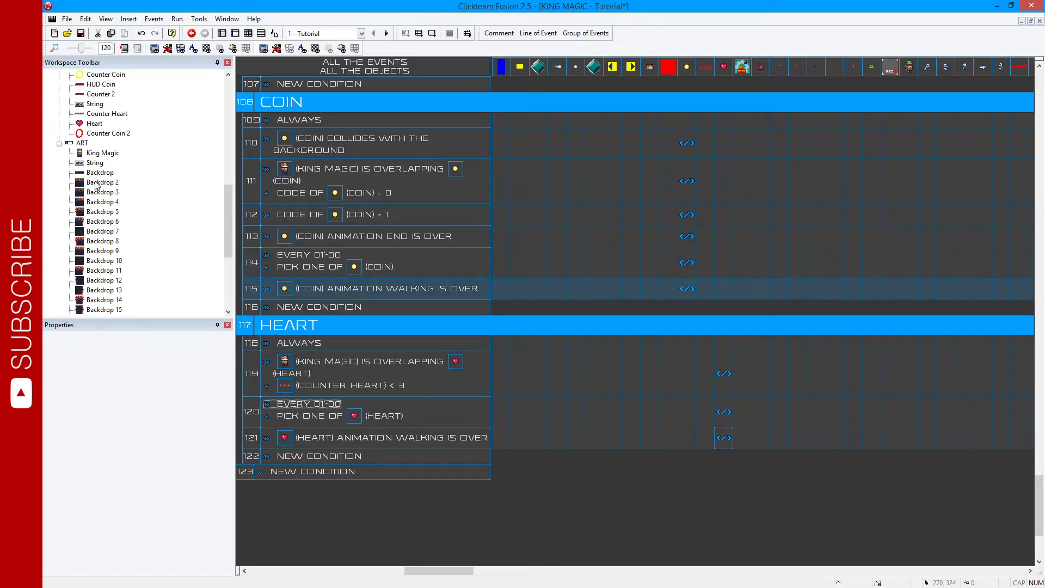
- Set King Magic's HP alterable value to 2
{"action": "scroll", "coordinate": [98, 196], "scroll_direction": "up", "scroll_amount": 5}
{"action": "scroll", "coordinate": [108, 212], "scroll_direction": "up", "scroll_amount": 5}
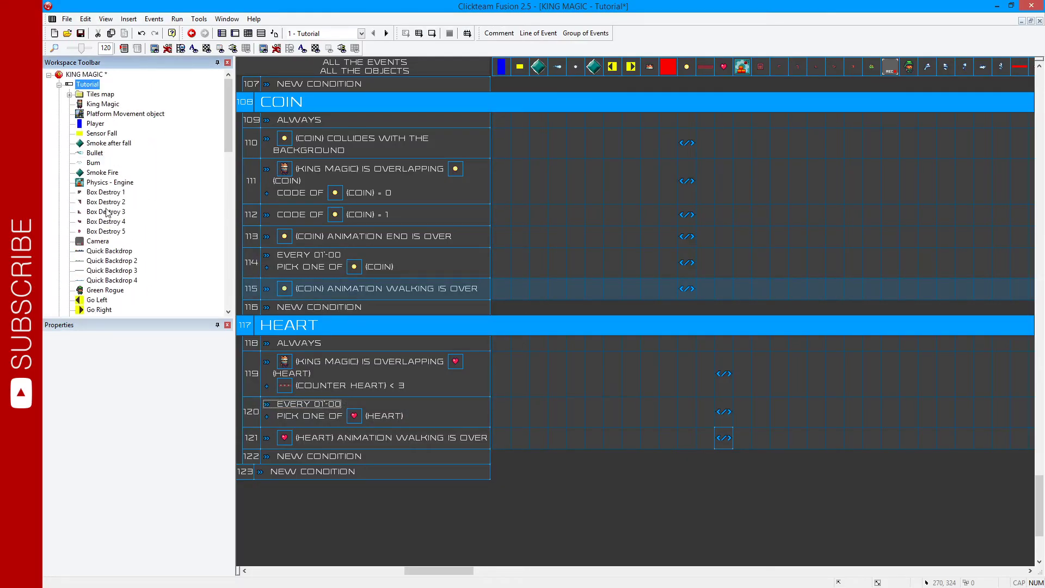
{"action": "left_click", "coordinate": [102, 104]}
{"action": "left_click", "coordinate": [105, 340]}
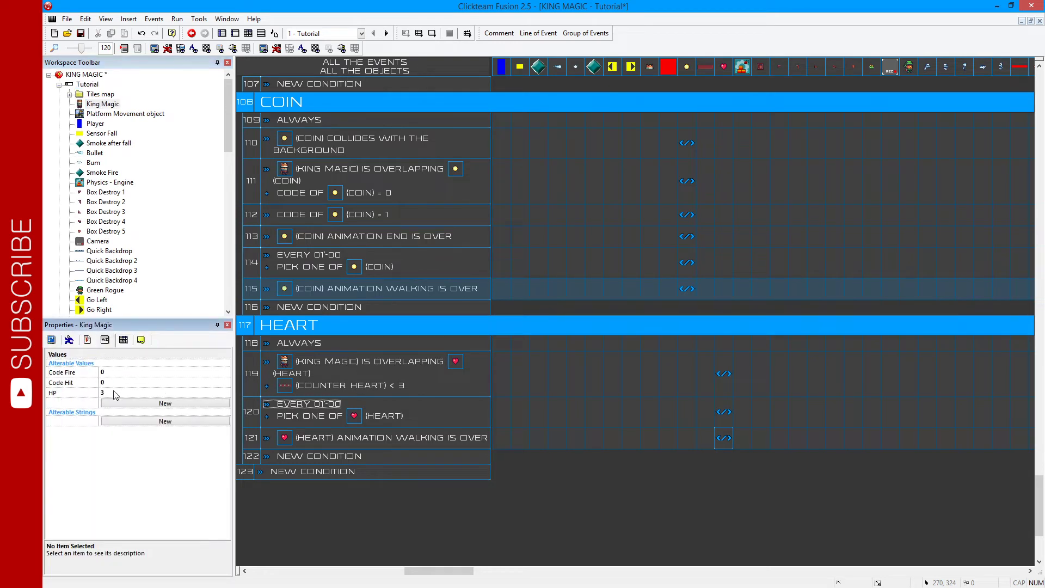
{"action": "left_click", "coordinate": [114, 392]}
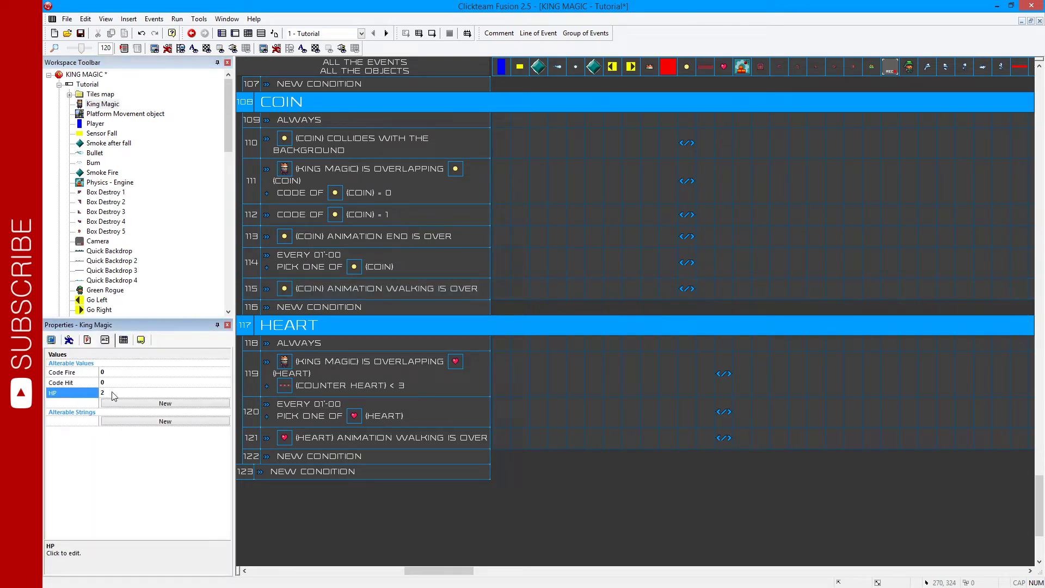
- Test-run the game, walking the king left into a heart, then stop
{"action": "key", "text": "F7"}
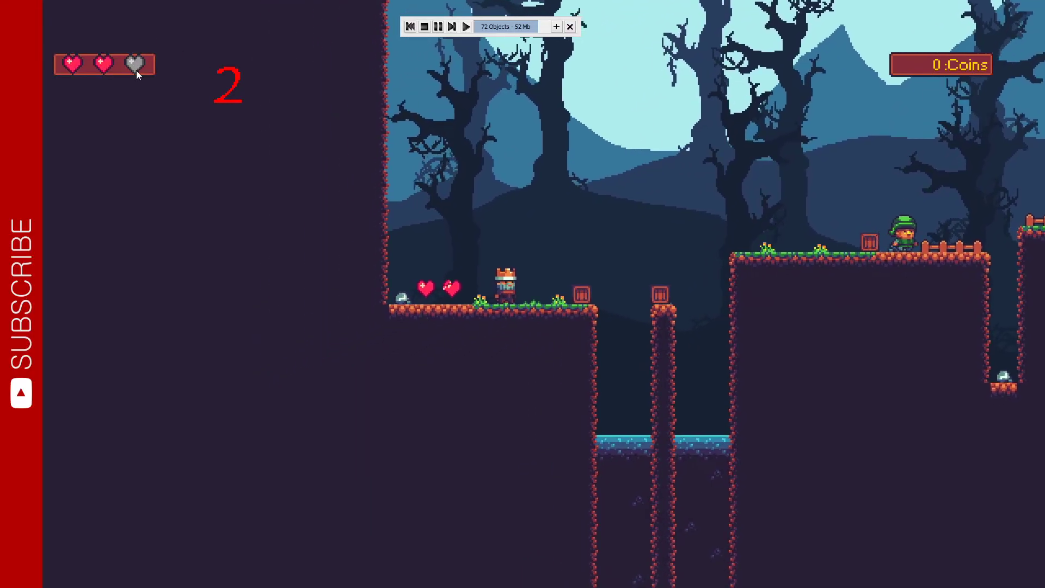
{"action": "key", "text": "Left"}
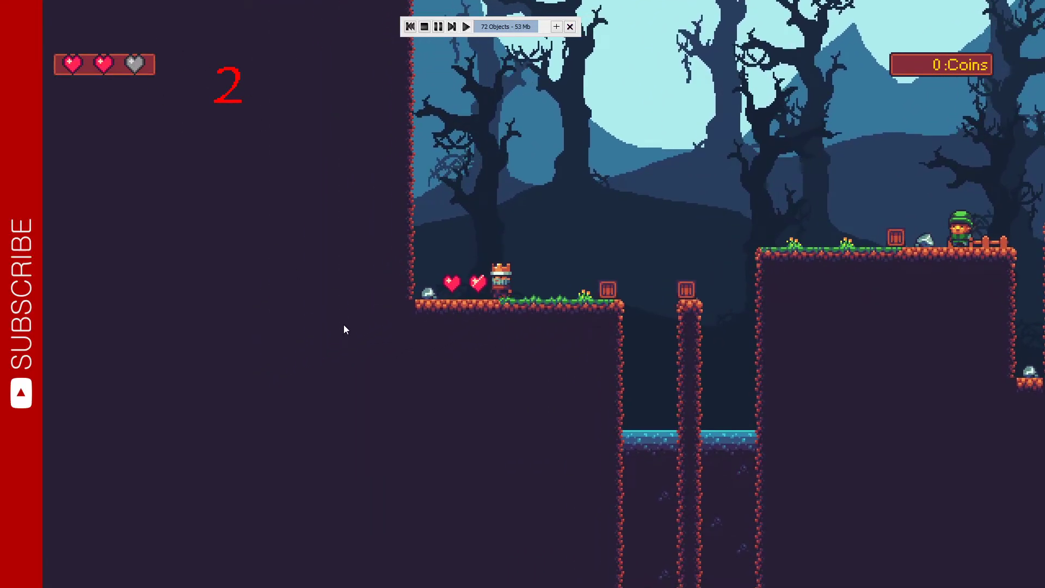
{"action": "key", "text": "Escape"}
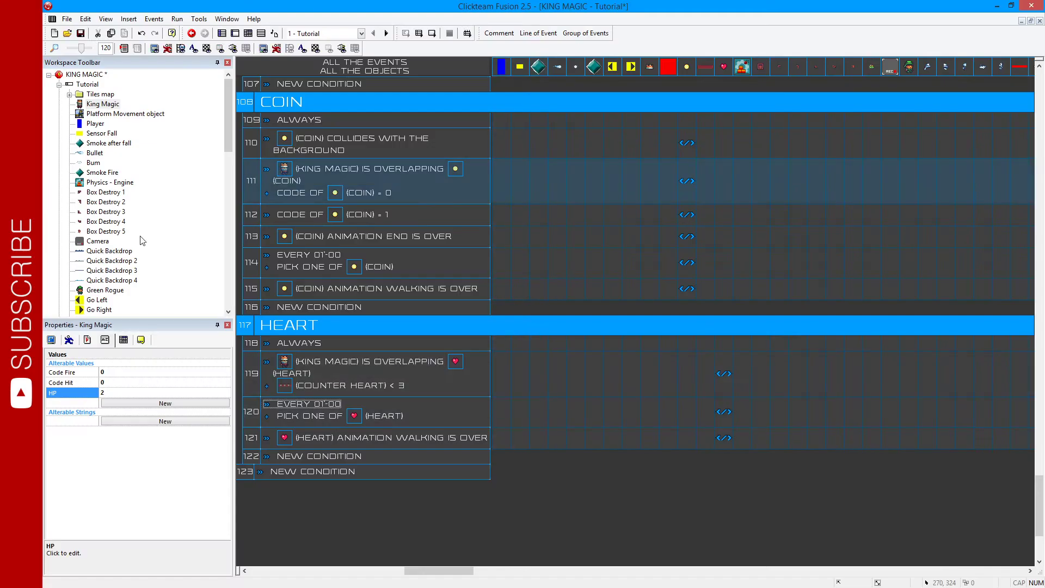
{"action": "scroll", "coordinate": [93, 147], "scroll_direction": "down", "scroll_amount": 4}
{"action": "scroll", "coordinate": [100, 265], "scroll_direction": "down", "scroll_amount": 4}
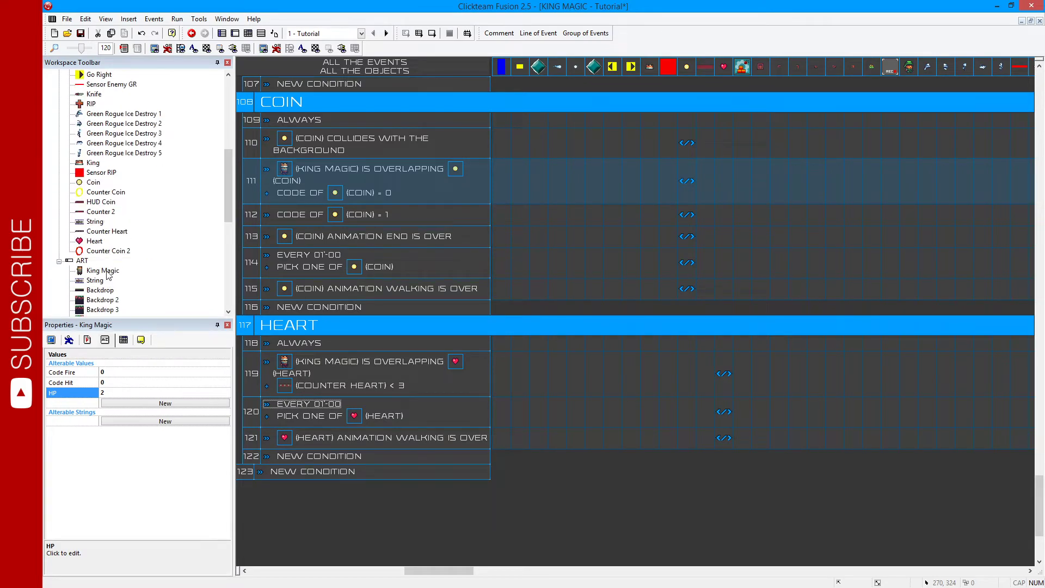
{"action": "double_click", "coordinate": [92, 243]}
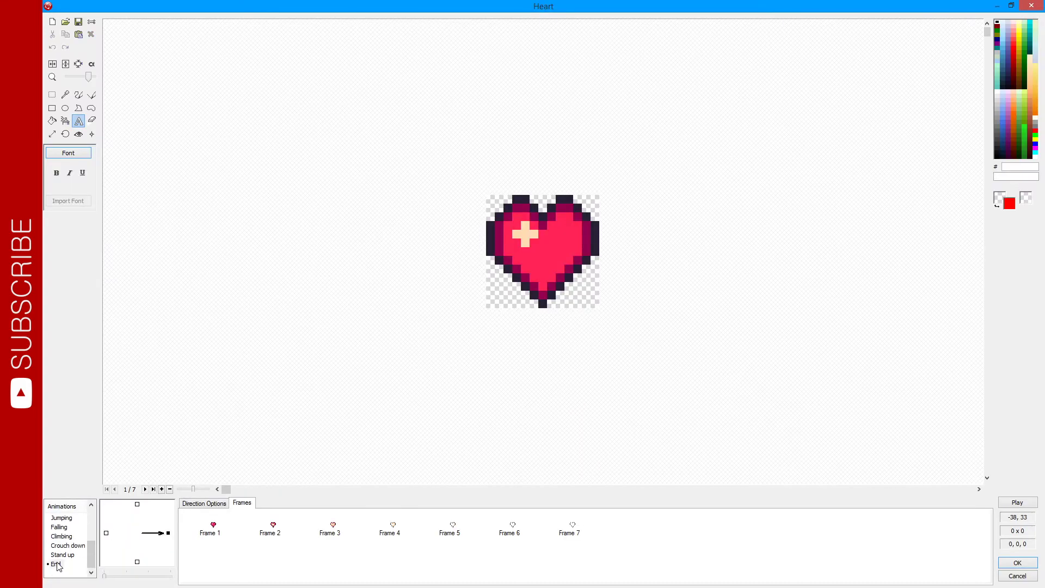
{"action": "key", "text": "Right"}
{"action": "key", "text": "Right"}
{"action": "key", "text": "Right"}
{"action": "key", "text": "Right"}
{"action": "key", "text": "Right"}
{"action": "key", "text": "Right"}
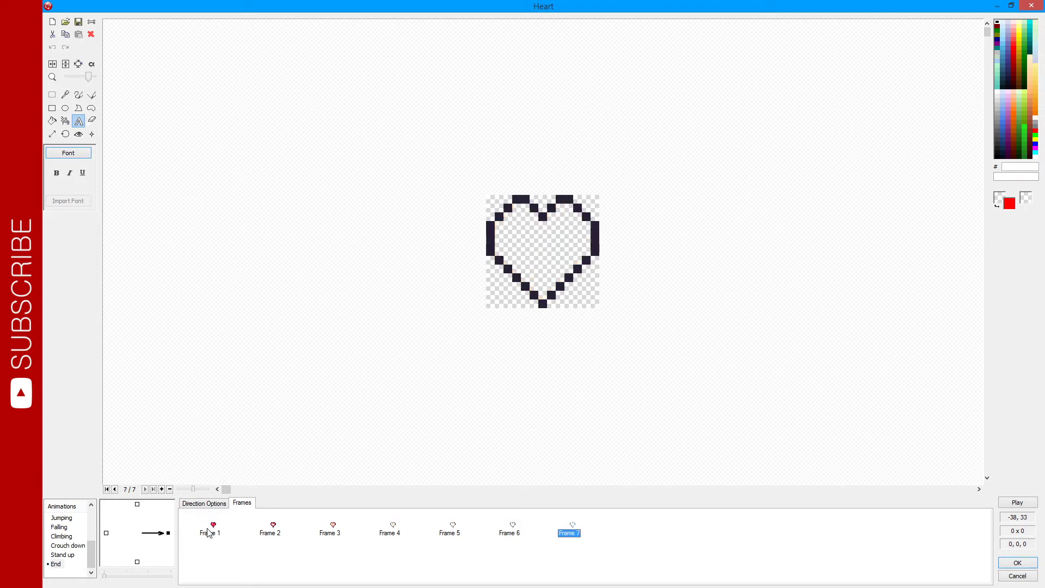
{"action": "left_click", "coordinate": [1007, 564]}
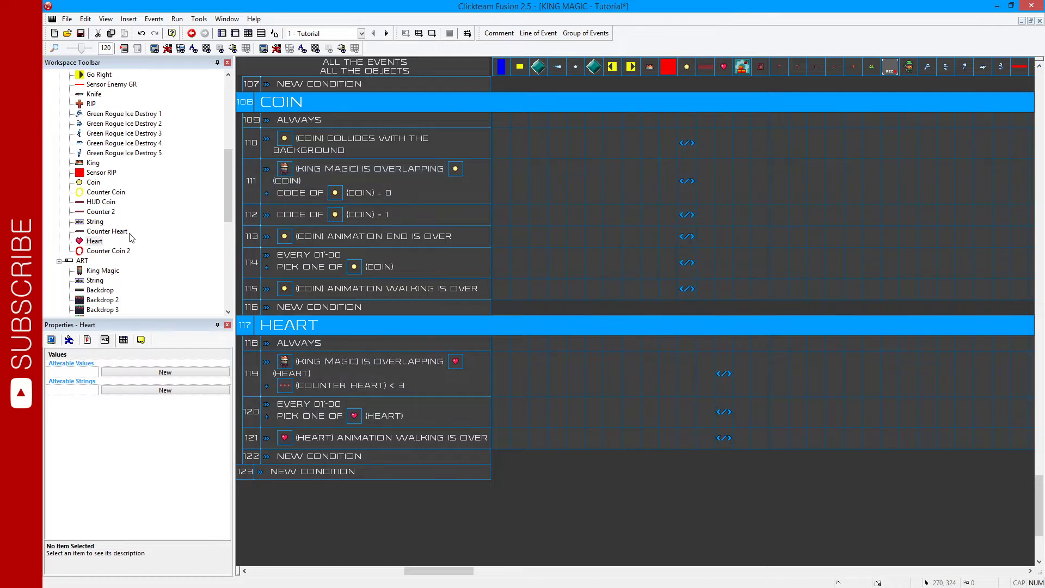
- Add a new alterable value named Code to the Heart object
{"action": "left_click", "coordinate": [101, 242]}
{"action": "left_click", "coordinate": [115, 373]}
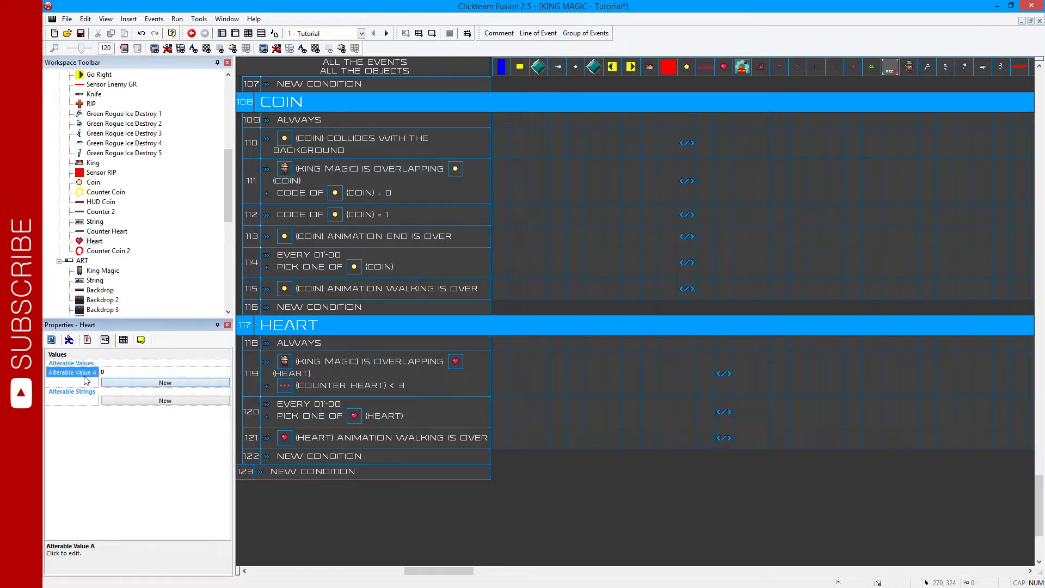
{"action": "double_click", "coordinate": [85, 373]}
{"action": "type", "text": "Code"}
{"action": "key", "text": "Return"}
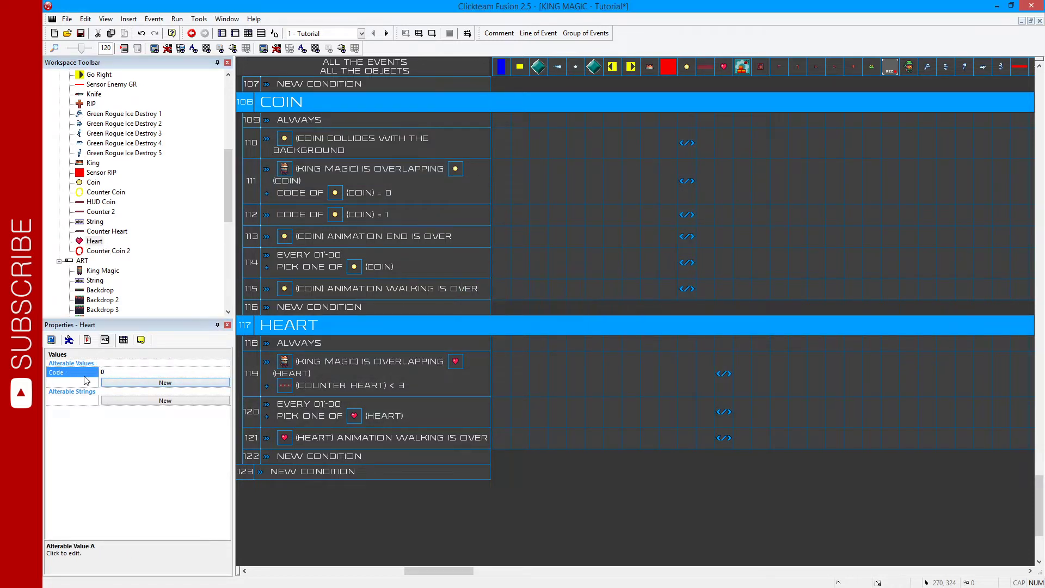
- Make the heart pickup event set the Heart's Code to 1
{"action": "right_click", "coordinate": [723, 367]}
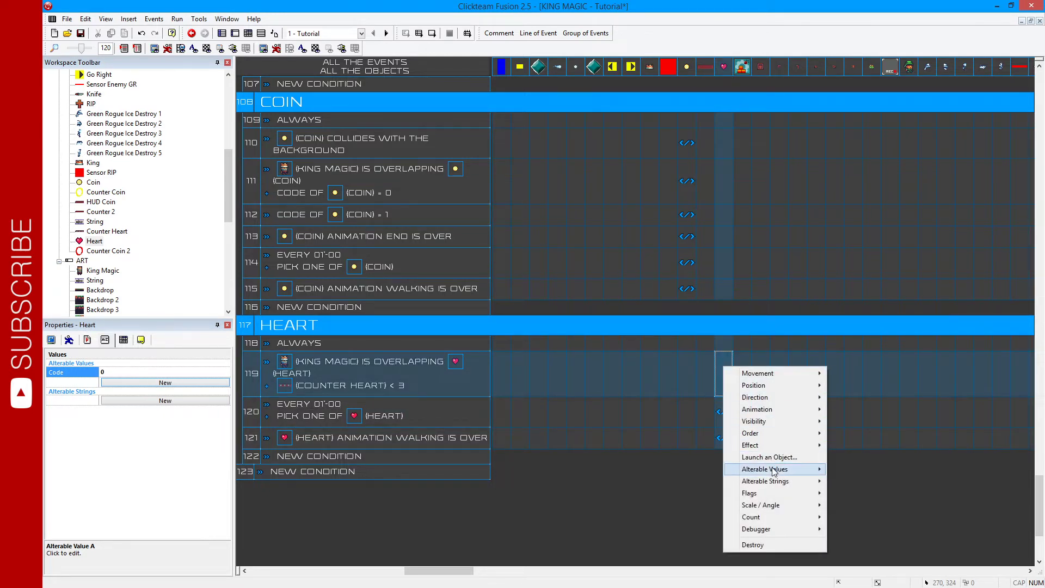
{"action": "mouse_move", "coordinate": [773, 469]}
{"action": "left_click", "coordinate": [846, 469]}
{"action": "type", "text": "1"}
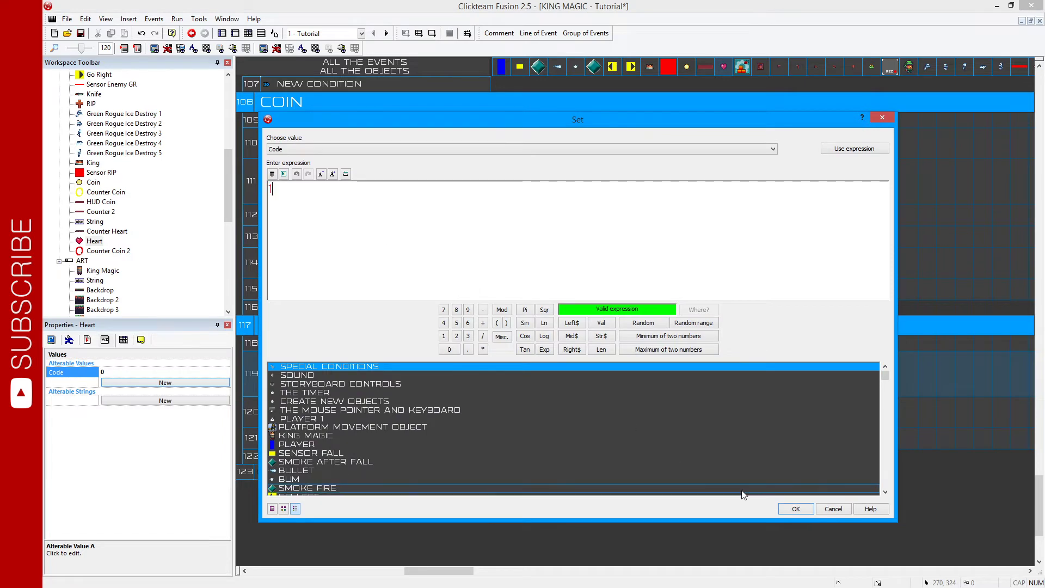
{"action": "left_click", "coordinate": [796, 508]}
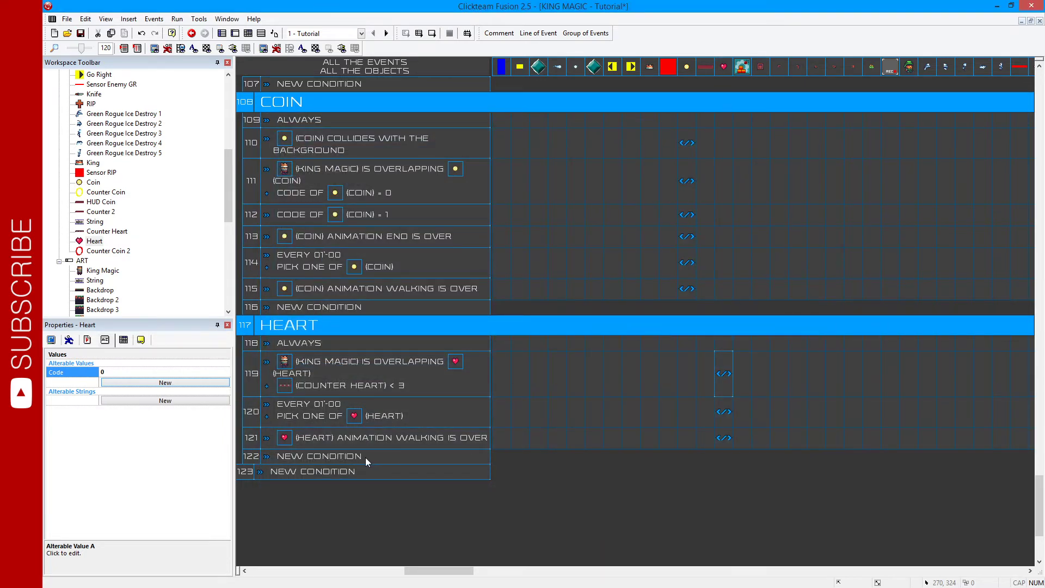
{"action": "double_click", "coordinate": [351, 455]}
- Add event 120: when Code of Heart = 1, change the heart's animation to End
{"action": "left_click", "coordinate": [464, 324]}
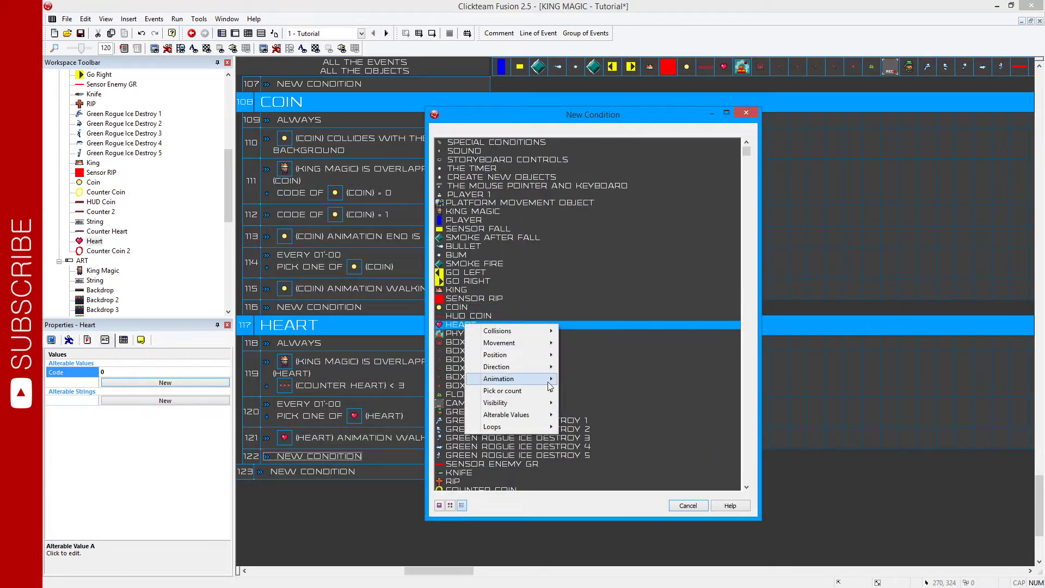
{"action": "mouse_move", "coordinate": [538, 414]}
{"action": "left_click", "coordinate": [591, 413]}
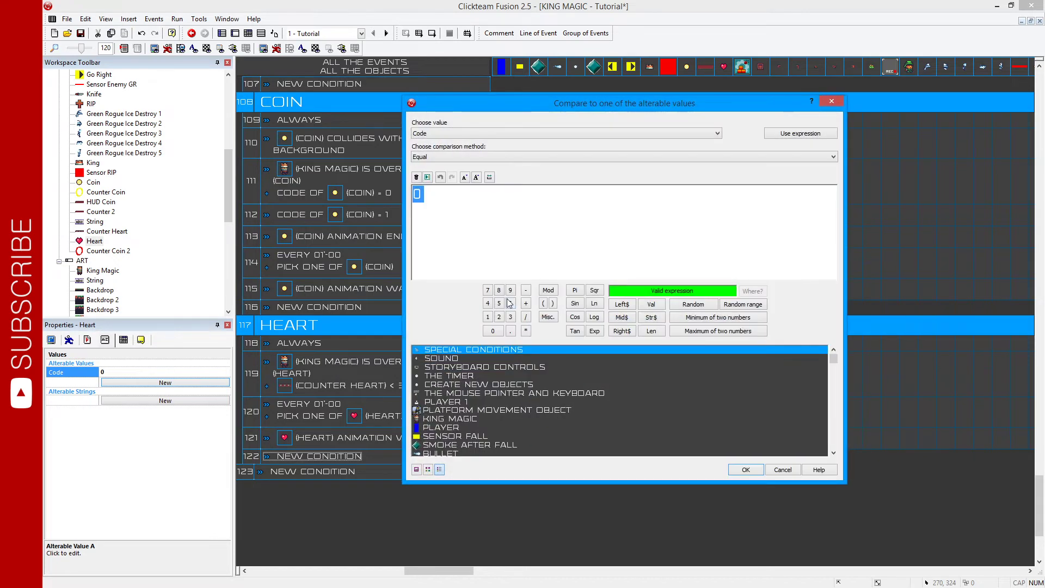
{"action": "left_click", "coordinate": [746, 469]}
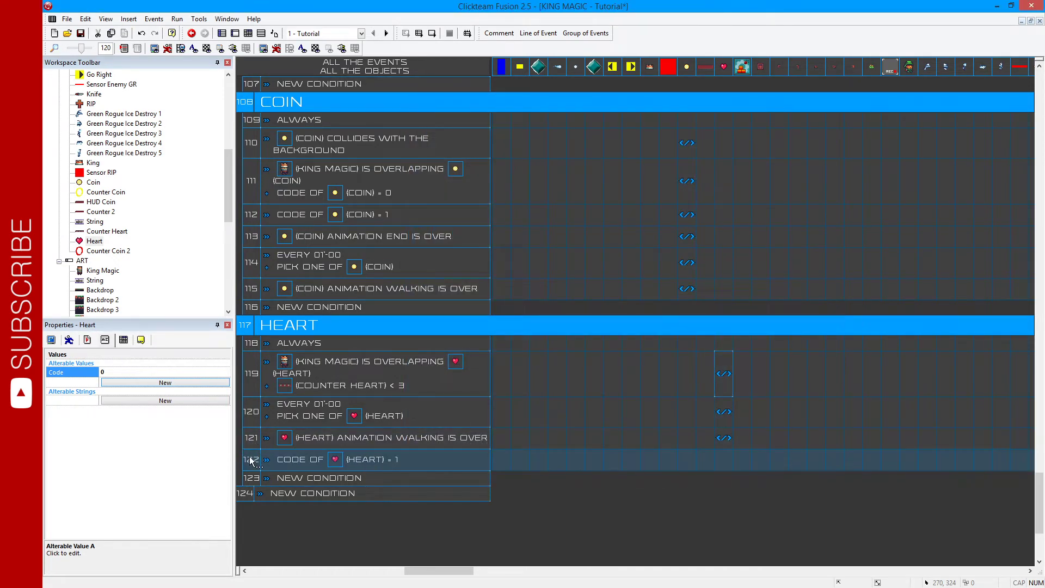
{"action": "left_click_drag", "start_coordinate": [248, 421], "coordinate": [249, 415]}
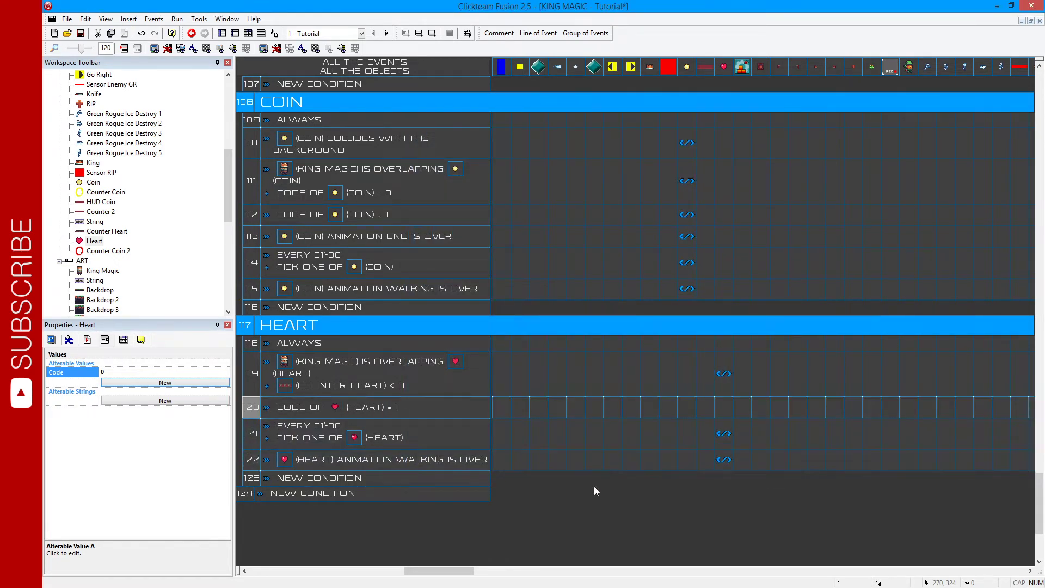
{"action": "left_click", "coordinate": [723, 410]}
{"action": "mouse_move", "coordinate": [793, 266]}
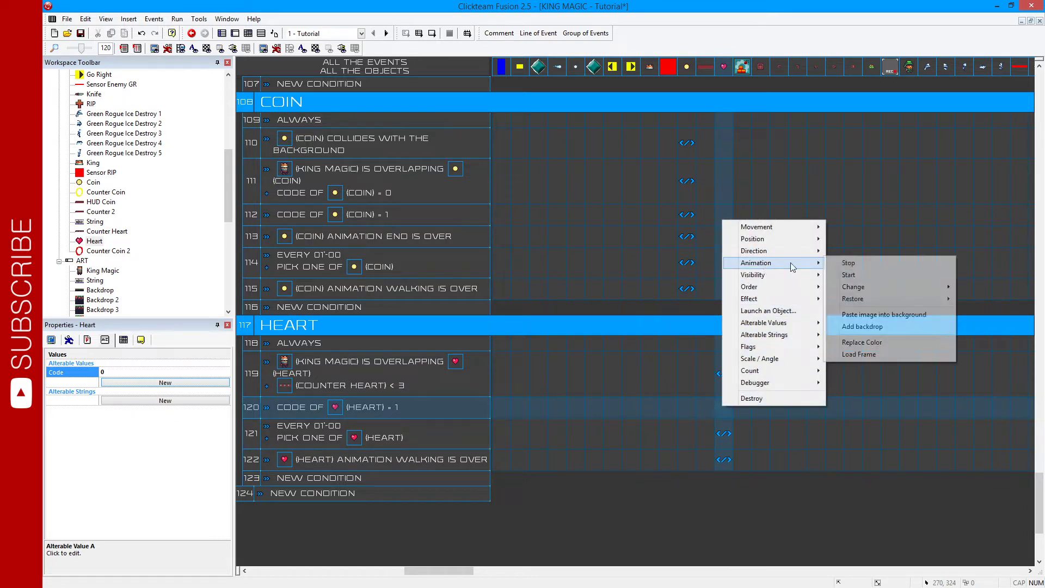
{"action": "mouse_move", "coordinate": [854, 287]}
{"action": "left_click", "coordinate": [799, 289]}
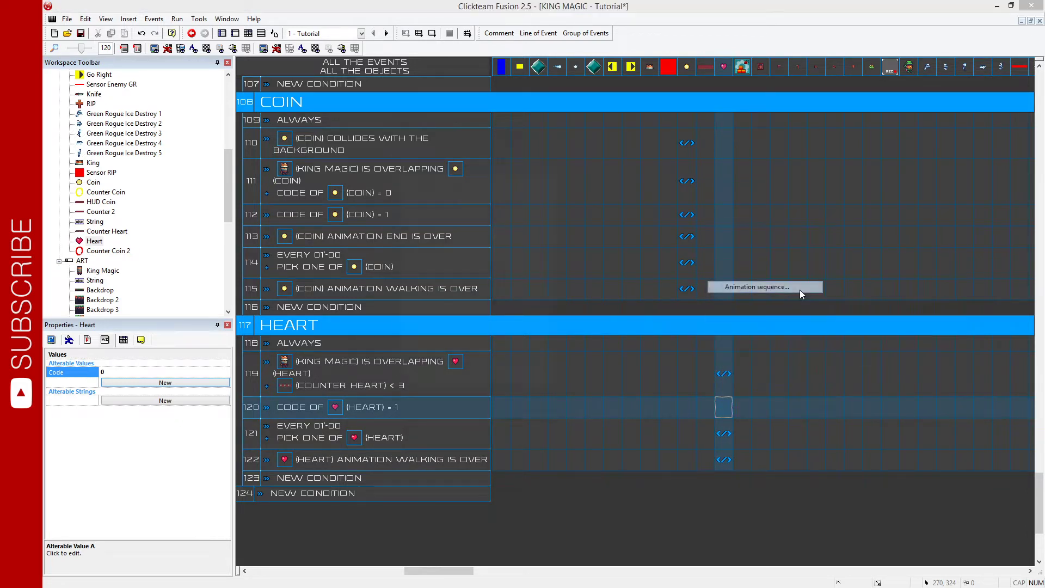
{"action": "double_click", "coordinate": [409, 213]}
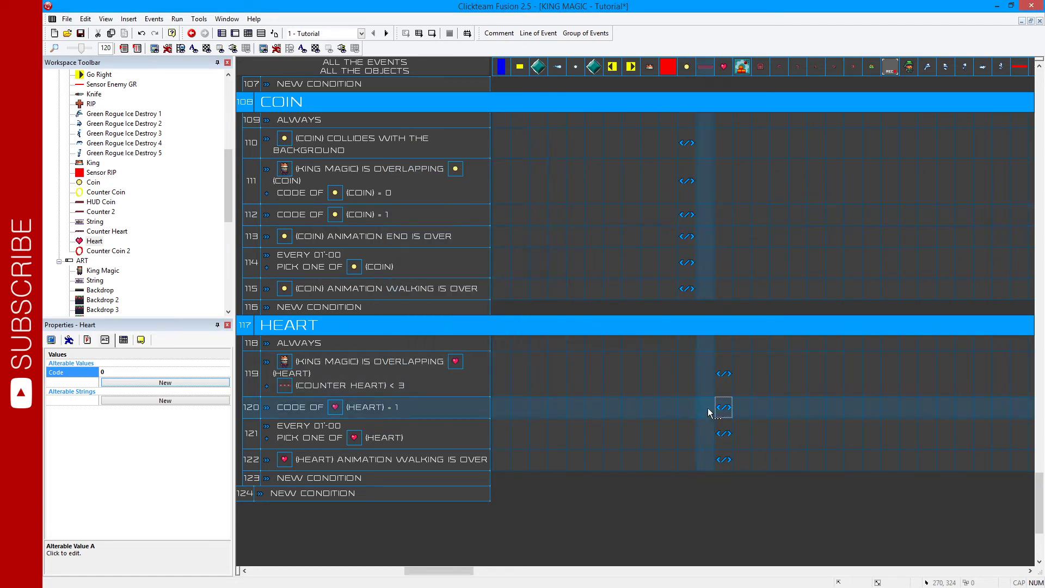
- Add event 121: destroy the Heart once its End animation is over
{"action": "left_click", "coordinate": [342, 478]}
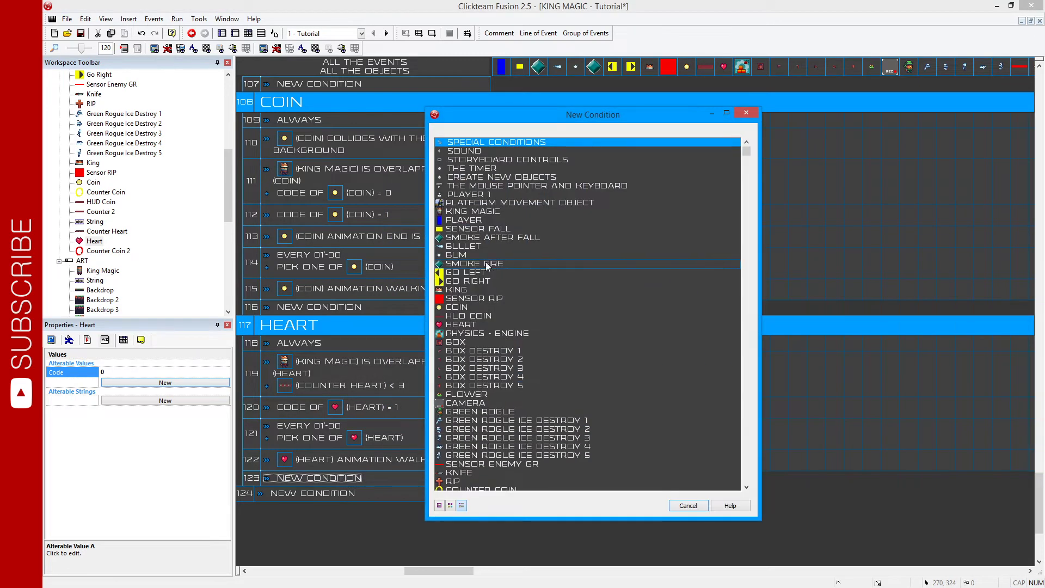
{"action": "left_click", "coordinate": [461, 324]}
{"action": "mouse_move", "coordinate": [519, 382]}
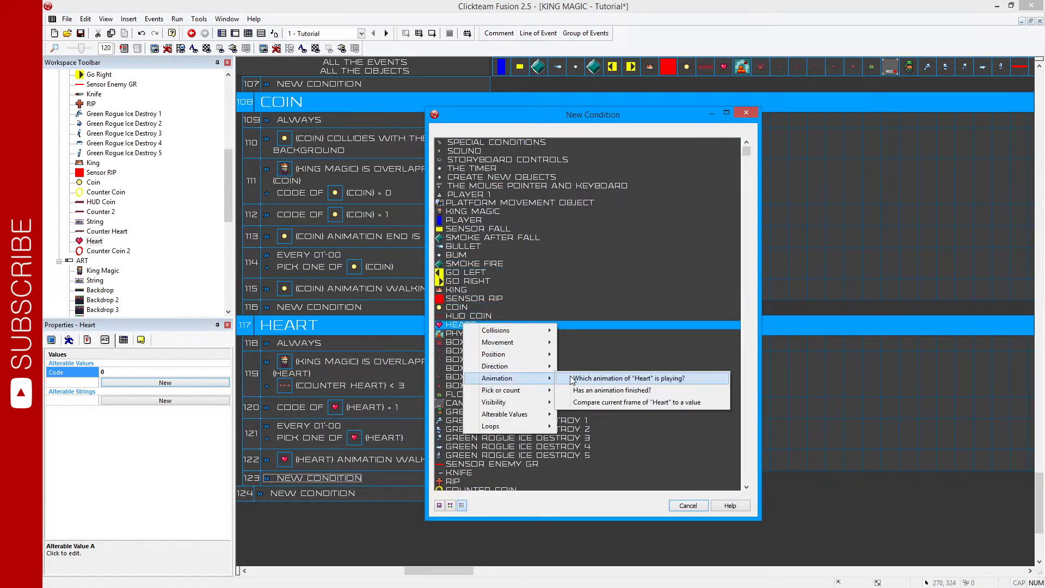
{"action": "left_click", "coordinate": [575, 390]}
{"action": "double_click", "coordinate": [413, 214]}
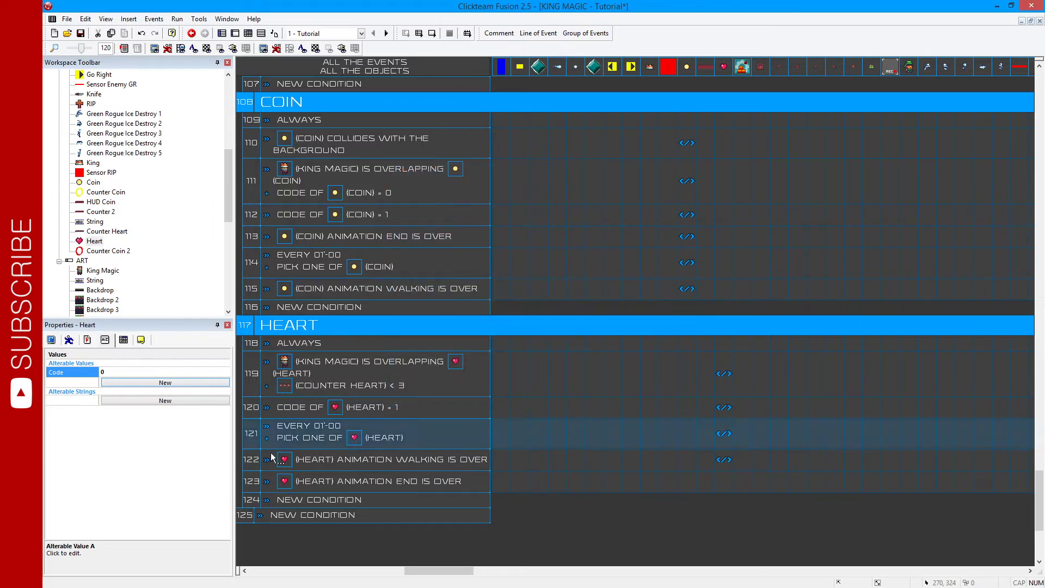
{"action": "left_click_drag", "start_coordinate": [251, 481], "coordinate": [252, 442]}
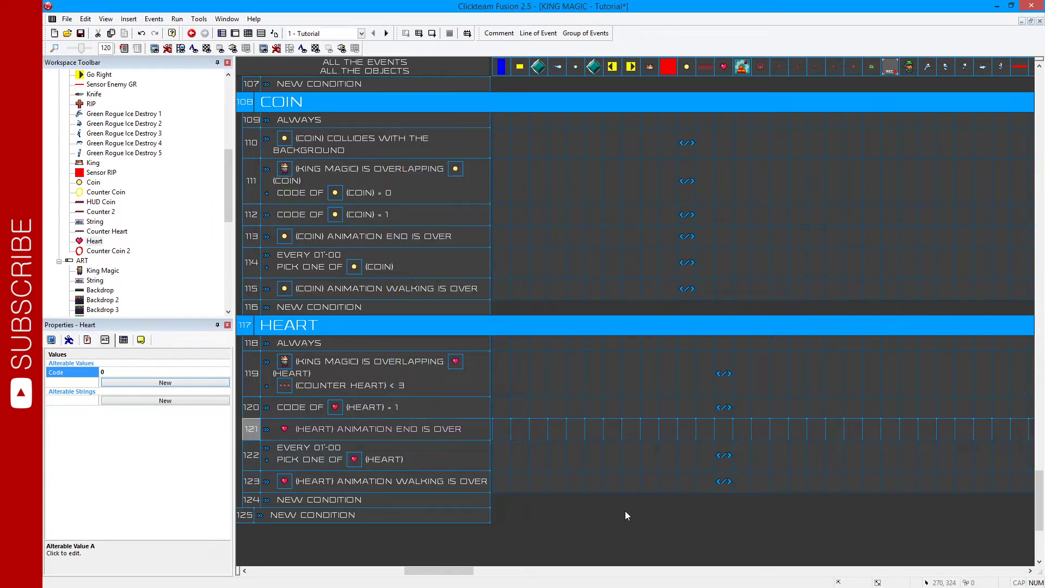
{"action": "left_click", "coordinate": [727, 429]}
{"action": "left_click", "coordinate": [729, 434]}
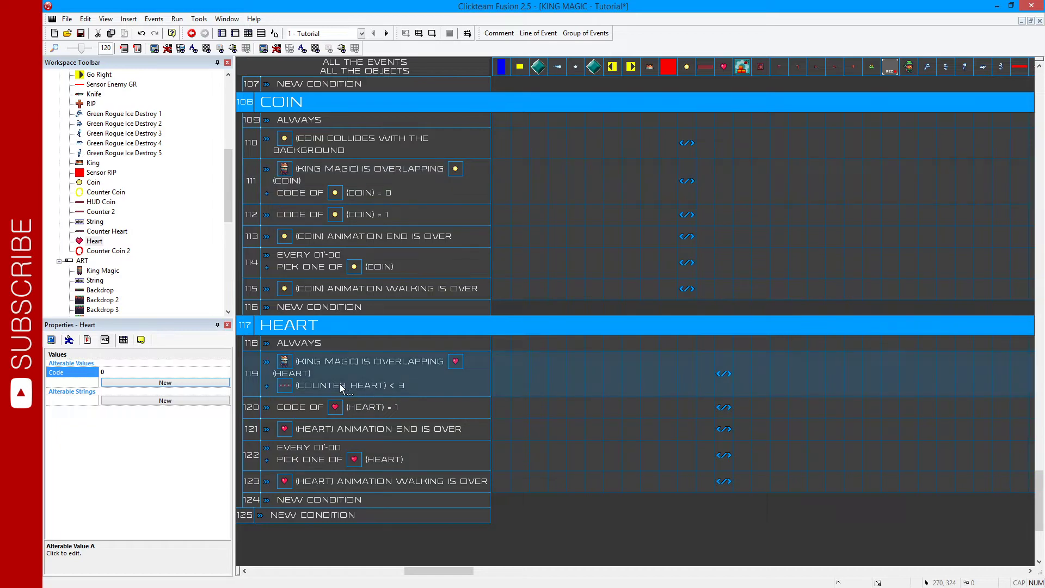
{"action": "key", "text": "F8"}
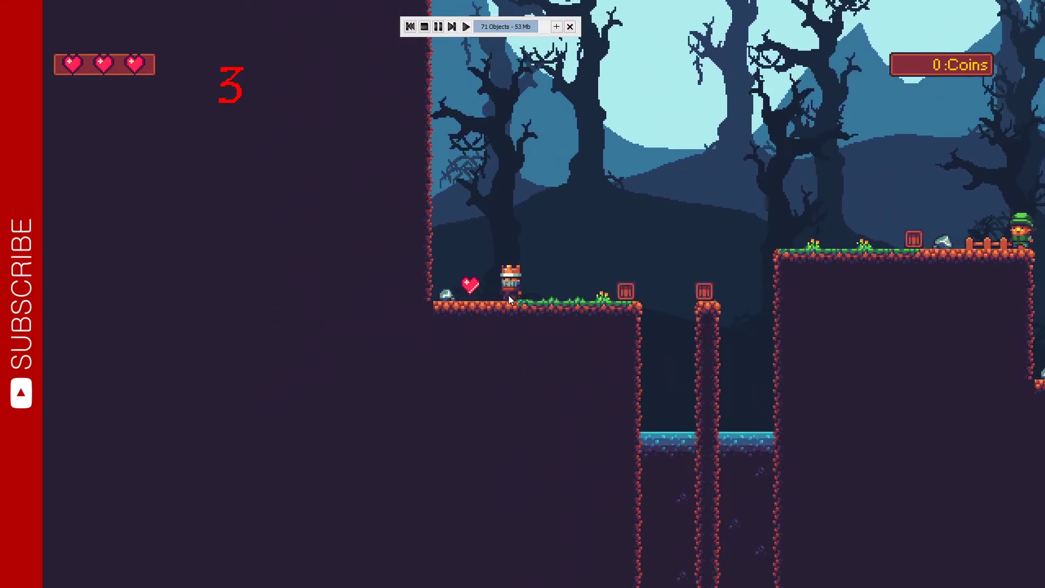
{"action": "key", "text": "Right"}
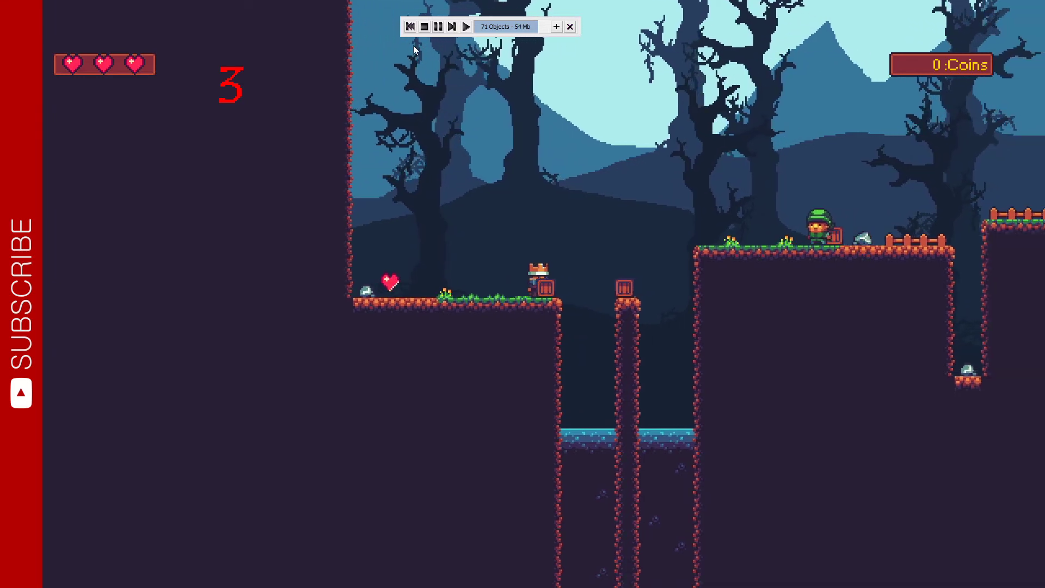
{"action": "left_click", "coordinate": [407, 27]}
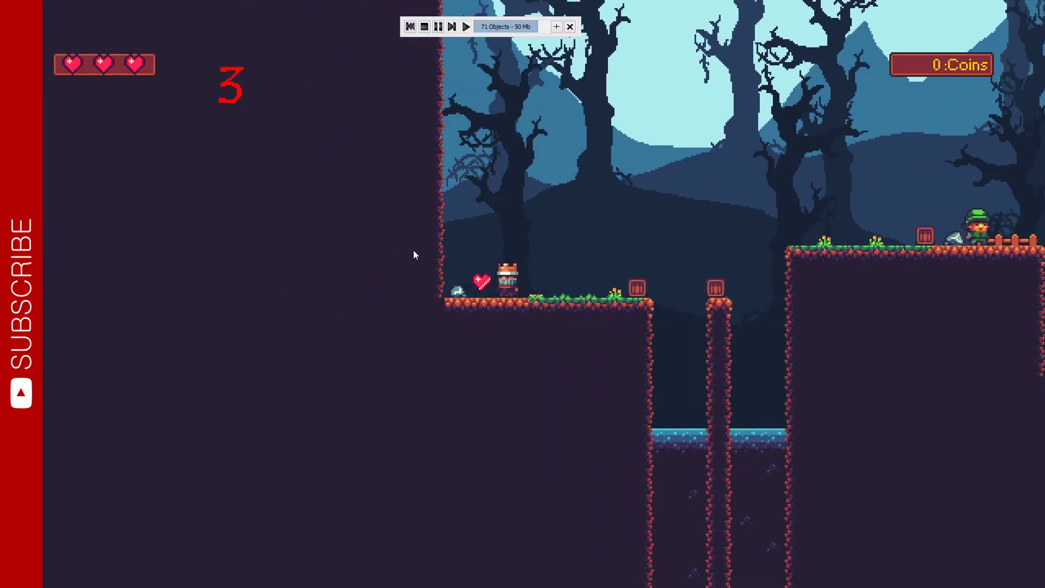
{"action": "key", "text": "Right"}
{"action": "left_click", "coordinate": [410, 28]}
{"action": "key", "text": "Right"}
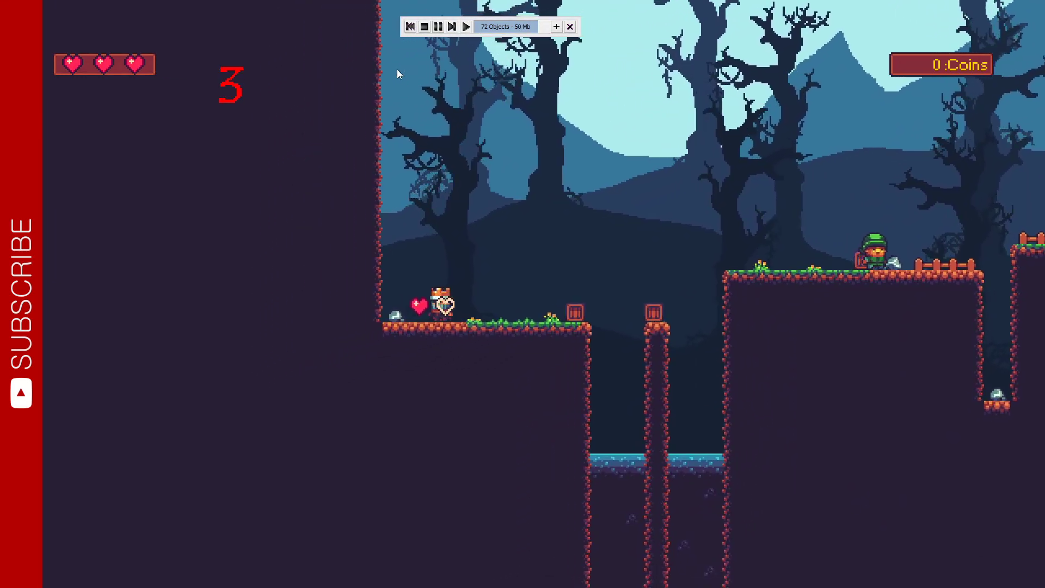
{"action": "left_click", "coordinate": [414, 28]}
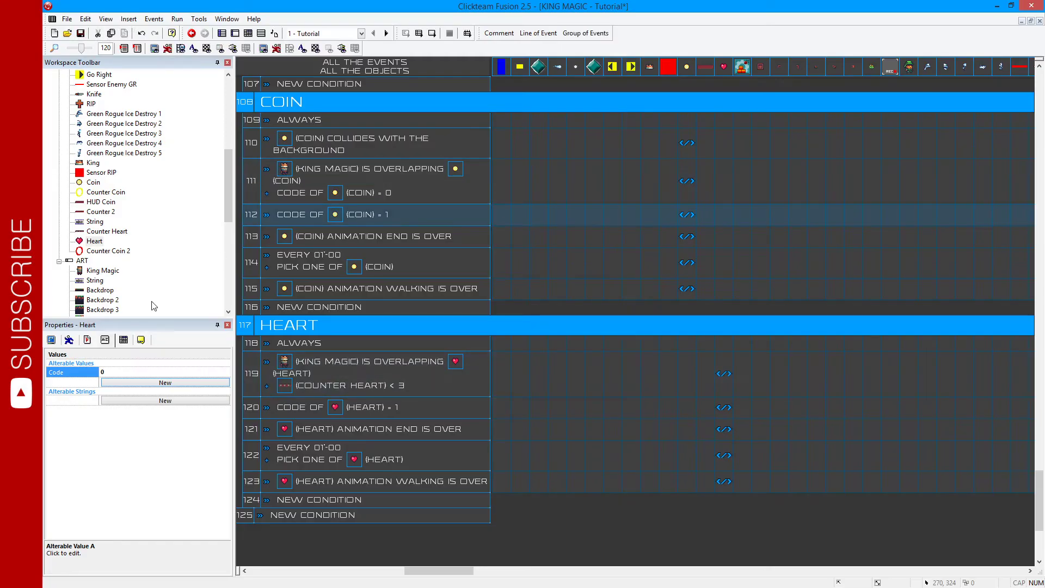
- Inspect King Magic's HP alterable value in the Properties panel
{"action": "scroll", "coordinate": [109, 146], "scroll_direction": "up", "scroll_amount": 4}
{"action": "scroll", "coordinate": [106, 131], "scroll_direction": "up", "scroll_amount": 4}
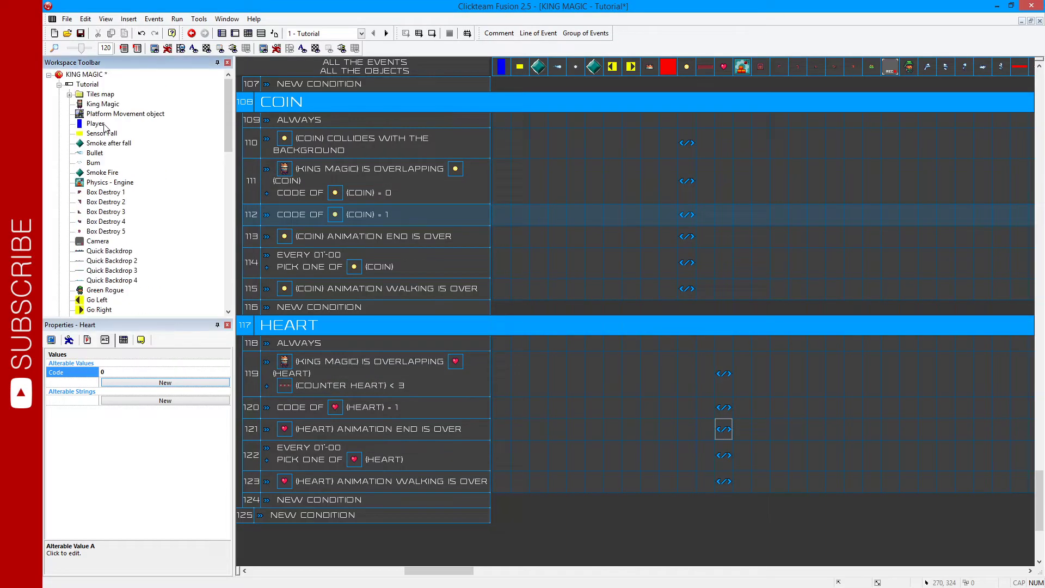
{"action": "left_click", "coordinate": [100, 104]}
{"action": "left_click", "coordinate": [108, 394]}
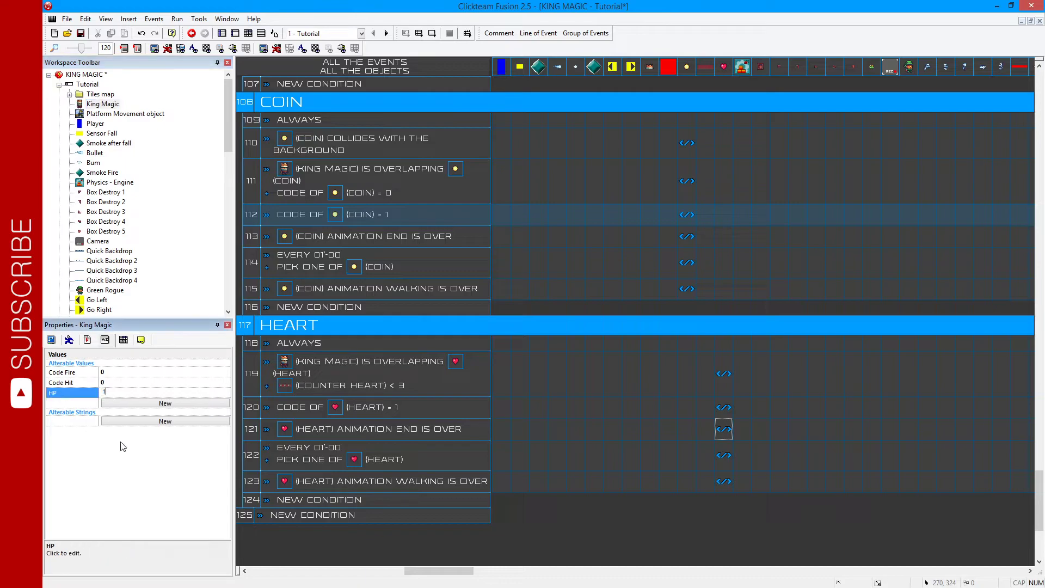
- Test-run the game, walking the king left and right to grab a heart
{"action": "key", "text": "F8"}
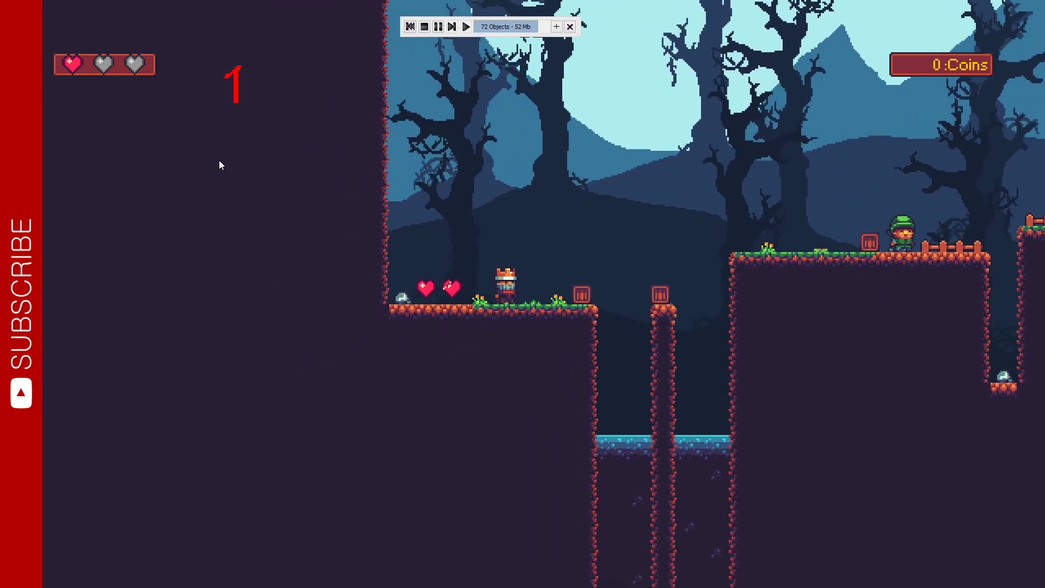
{"action": "key", "text": "Left"}
{"action": "key", "text": "Left"}
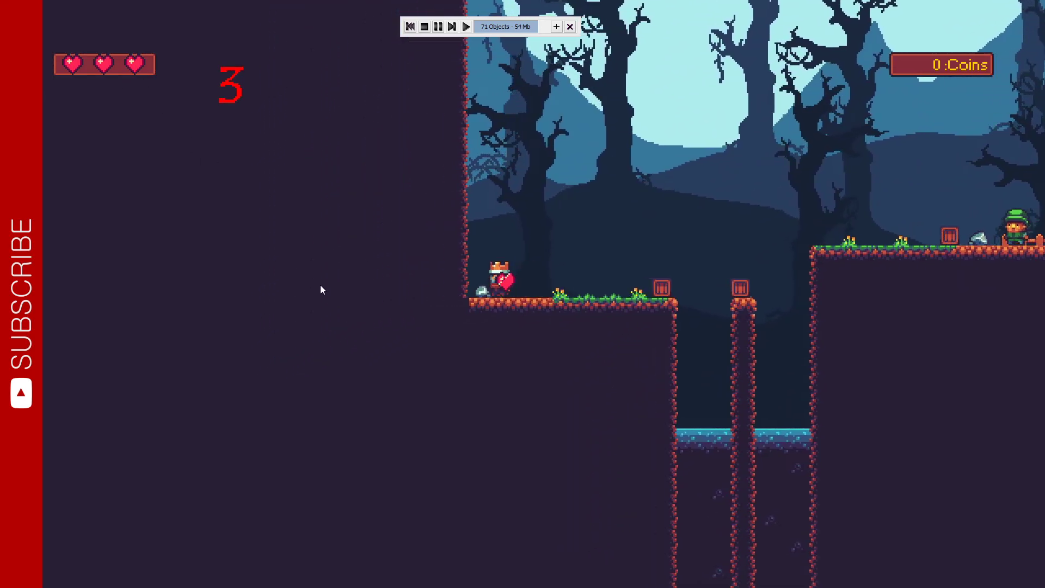
{"action": "key", "text": "Right"}
{"action": "key", "text": "Left"}
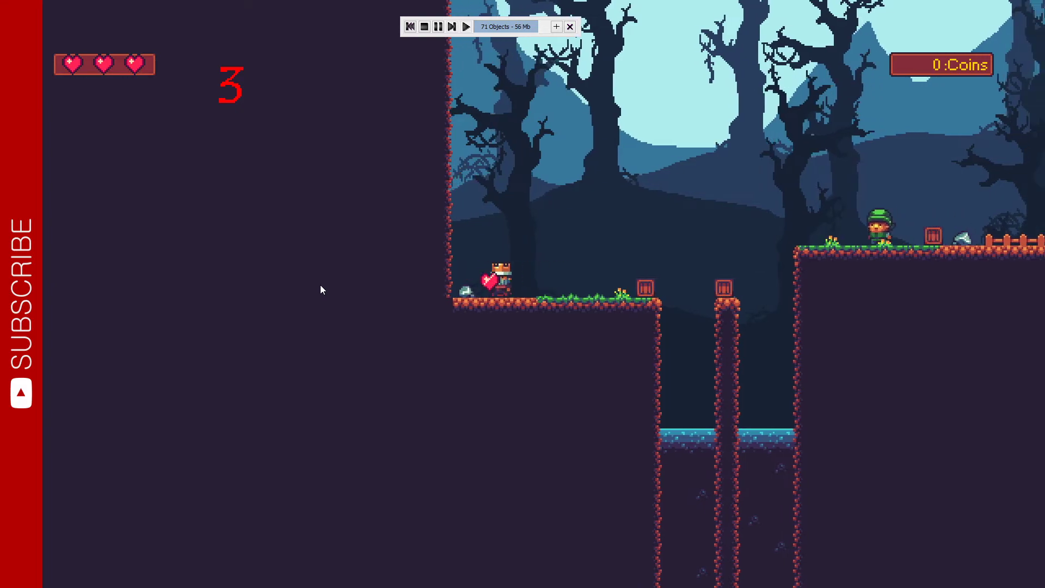
{"action": "key", "text": "Right"}
{"action": "key", "text": "Escape"}
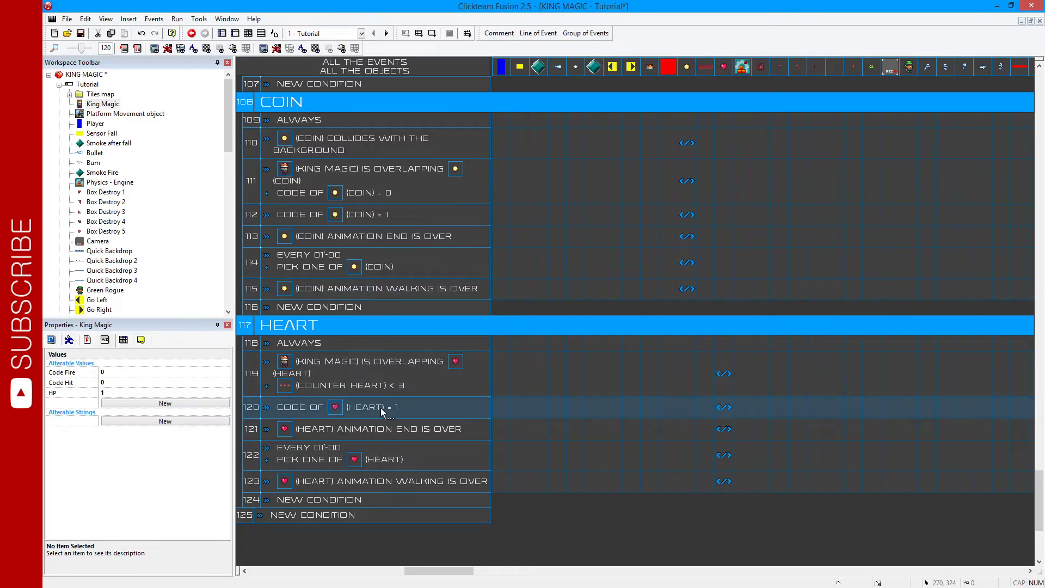
{"action": "left_click", "coordinate": [723, 429]}
- Copy the Code of Heart condition into event 119 and change its value to 2
{"action": "left_click_drag", "start_coordinate": [267, 409], "coordinate": [263, 401]}
{"action": "double_click", "coordinate": [397, 401]}
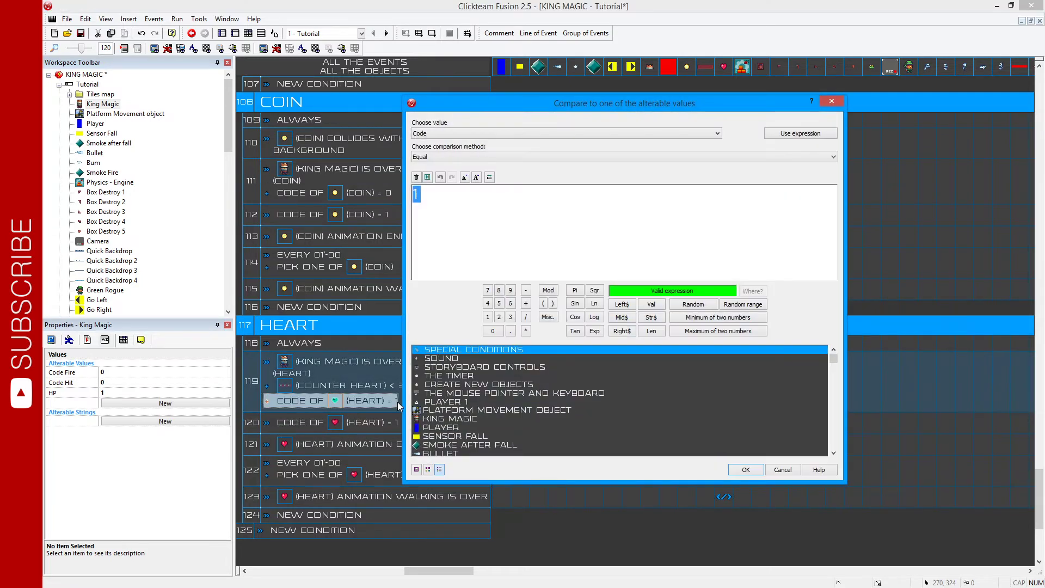
{"action": "type", "text": "2"}
{"action": "key", "text": "Return"}
- Test-run the level, walking the king left and right to collect the hearts
{"action": "key", "text": "F8"}
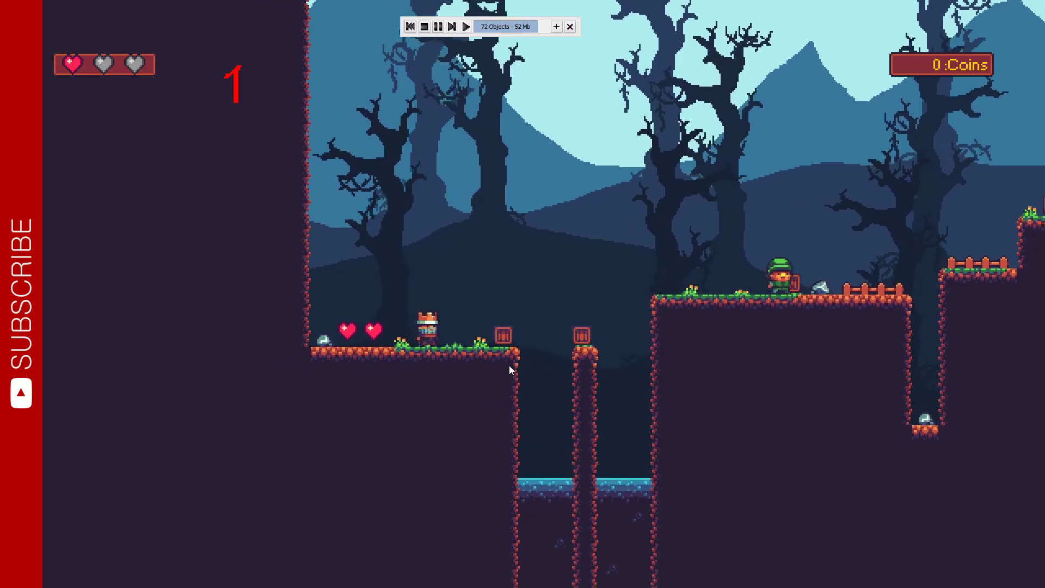
{"action": "key", "text": "Left"}
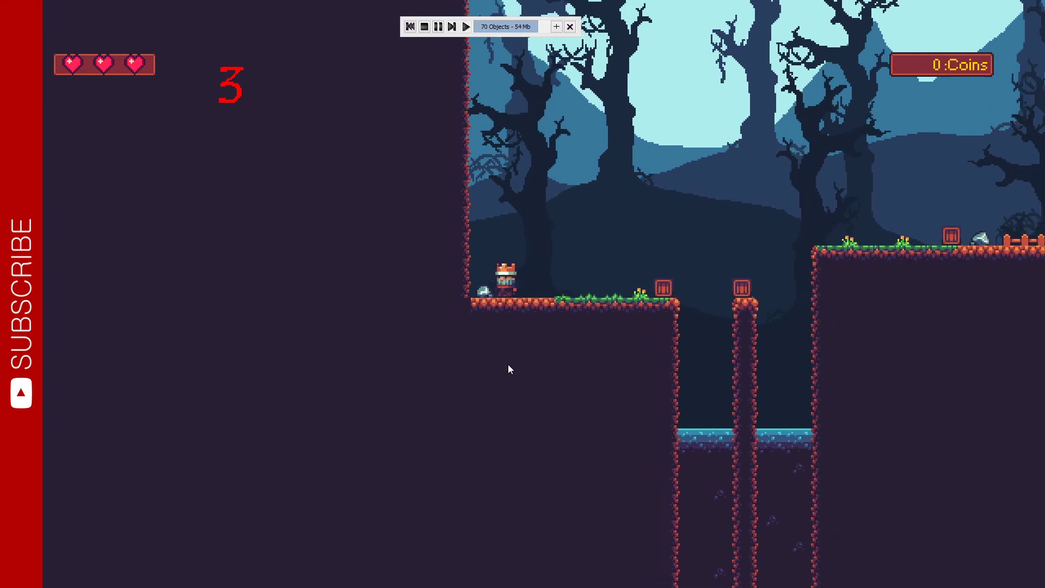
{"action": "key", "text": "Right"}
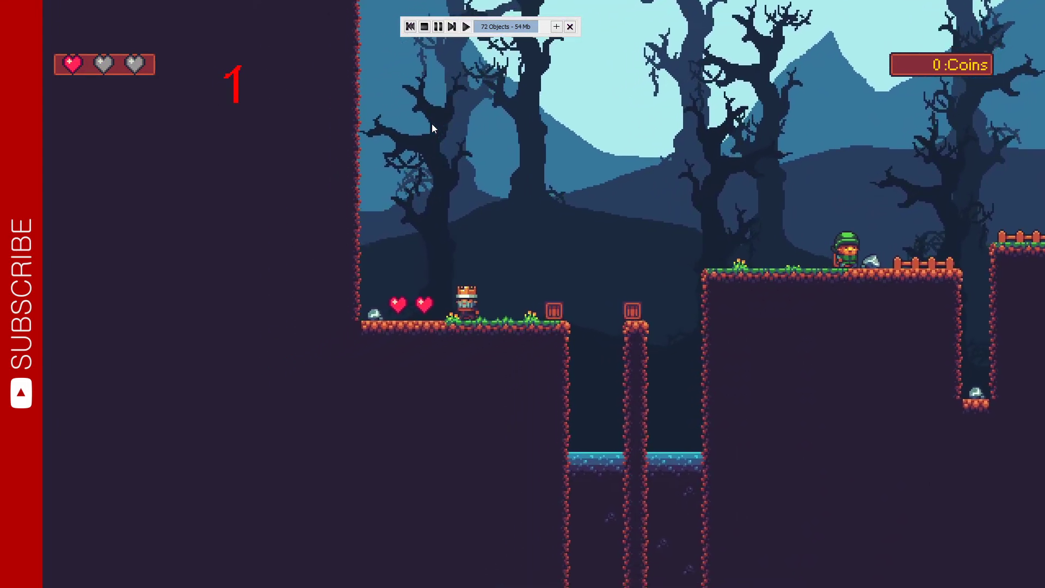
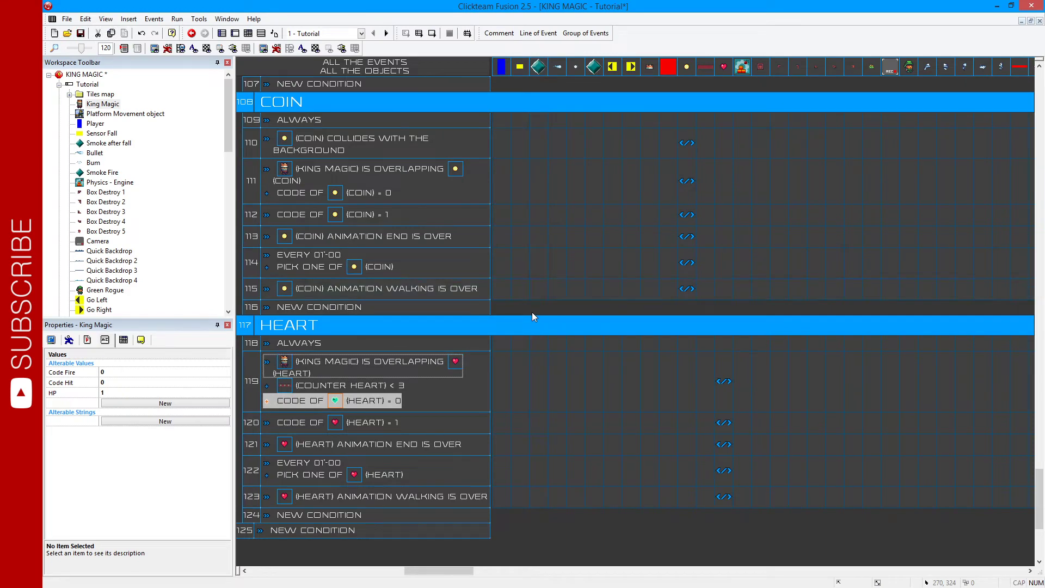
- Scroll the event list up from the HEART group to the SOUND group's events 44–60
{"action": "scroll", "coordinate": [531, 312], "scroll_direction": "down", "scroll_amount": 3}
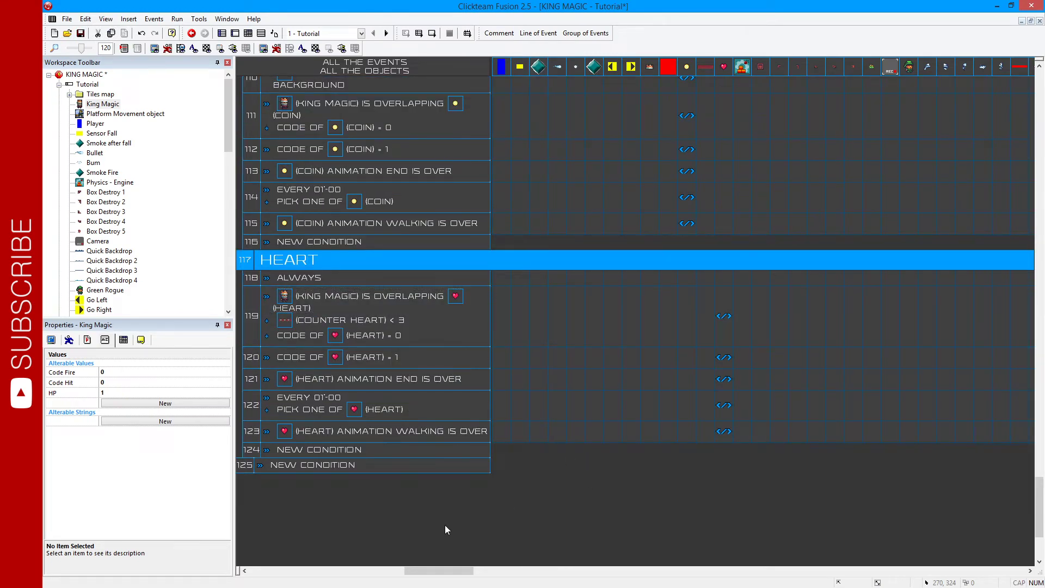
{"action": "left_click_drag", "start_coordinate": [436, 572], "coordinate": [285, 571]}
{"action": "scroll", "coordinate": [358, 455], "scroll_direction": "up", "scroll_amount": 10}
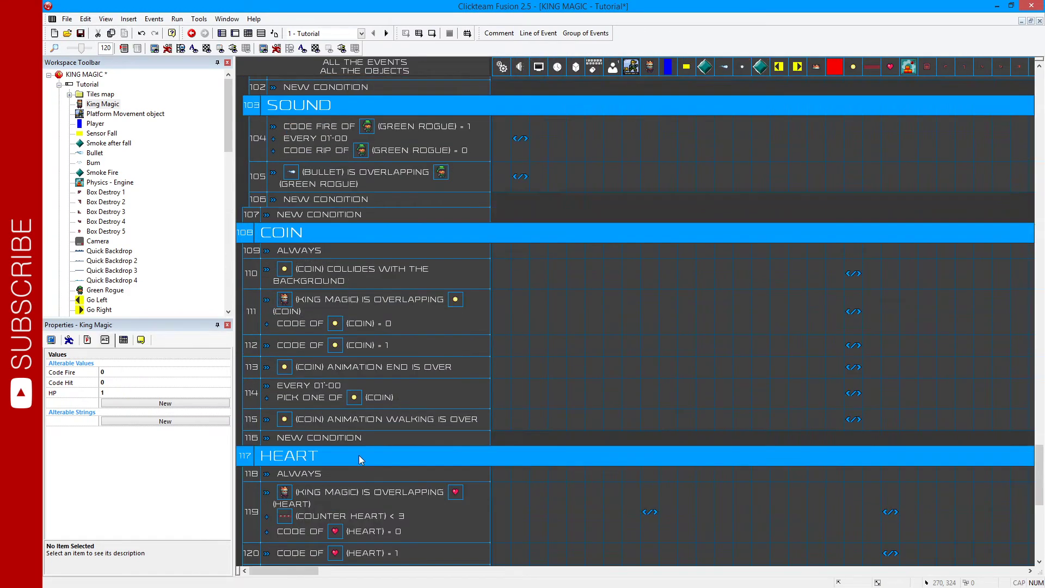
{"action": "scroll", "coordinate": [358, 446], "scroll_direction": "up", "scroll_amount": 5}
{"action": "scroll", "coordinate": [364, 435], "scroll_direction": "up", "scroll_amount": 5}
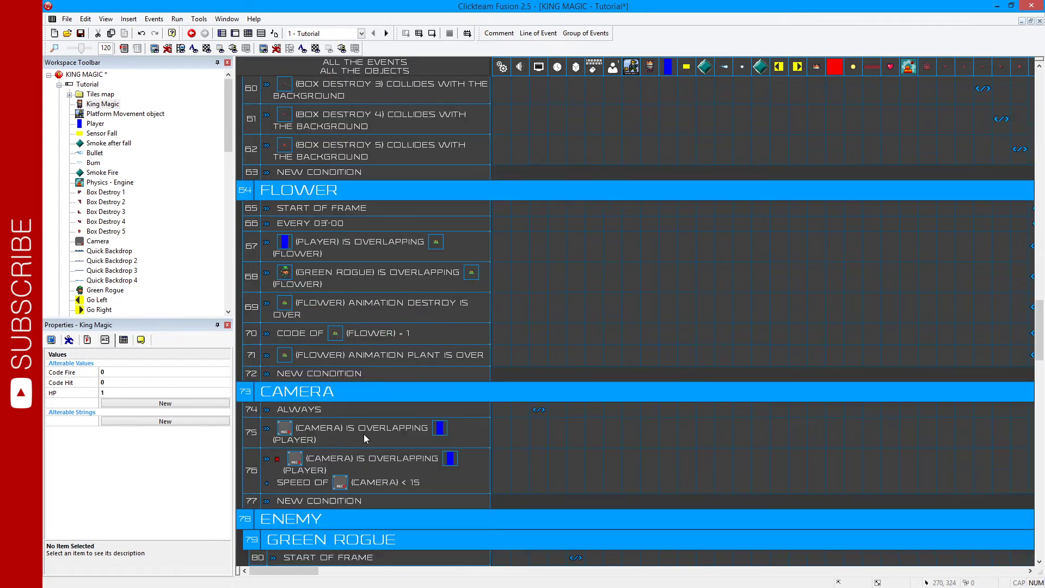
{"action": "scroll", "coordinate": [363, 433], "scroll_direction": "up", "scroll_amount": 6}
{"action": "scroll", "coordinate": [364, 430], "scroll_direction": "up", "scroll_amount": 3}
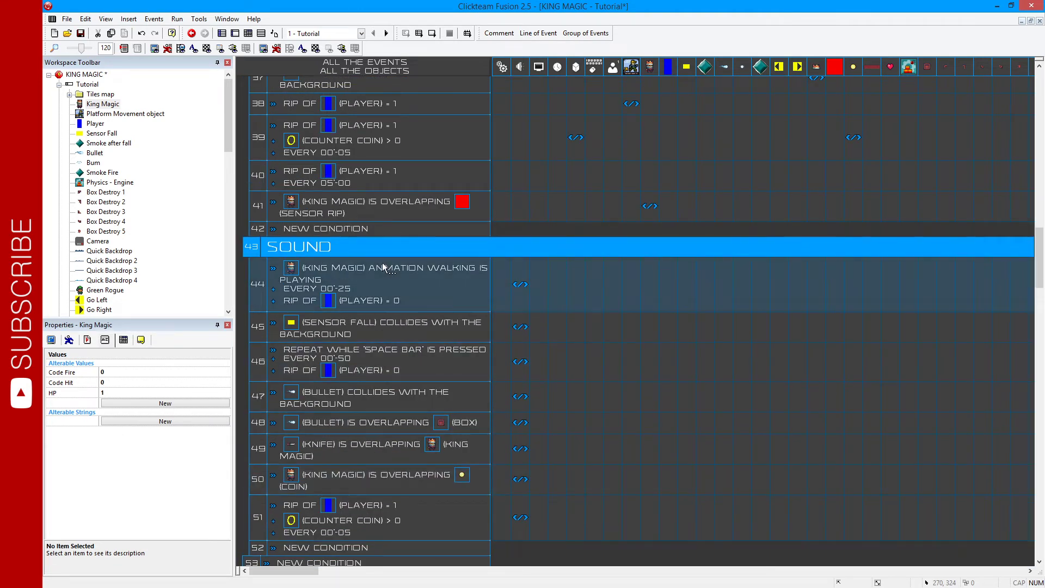
{"action": "scroll", "coordinate": [377, 262], "scroll_direction": "down", "scroll_amount": 2}
{"action": "scroll", "coordinate": [381, 310], "scroll_direction": "down", "scroll_amount": 2}
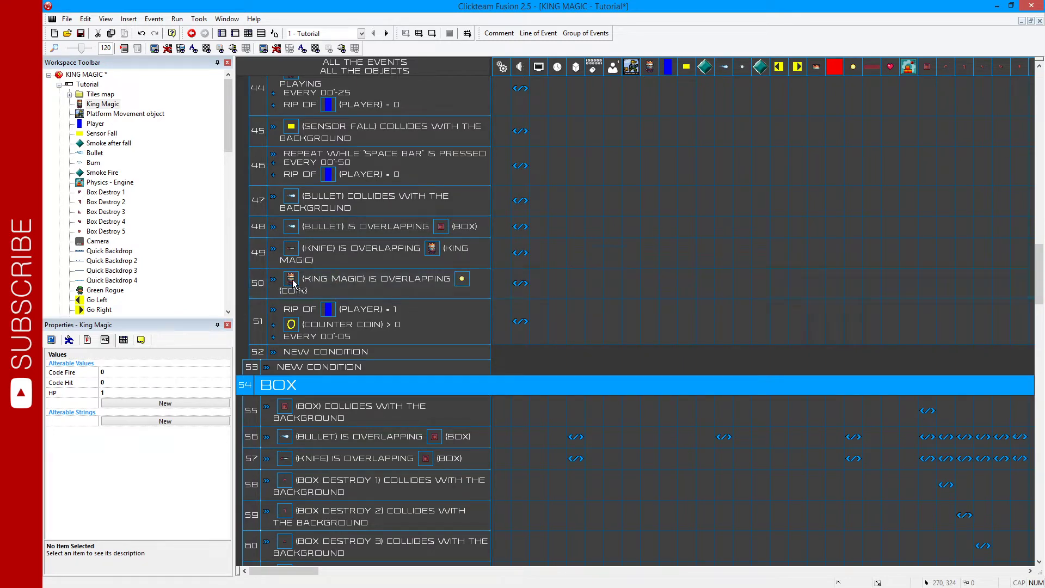
- Copy the king-overlaps-coin condition into a new event 52 and make it test HEART
{"action": "left_click_drag", "start_coordinate": [283, 284], "coordinate": [263, 354]}
{"action": "double_click", "coordinate": [462, 355]}
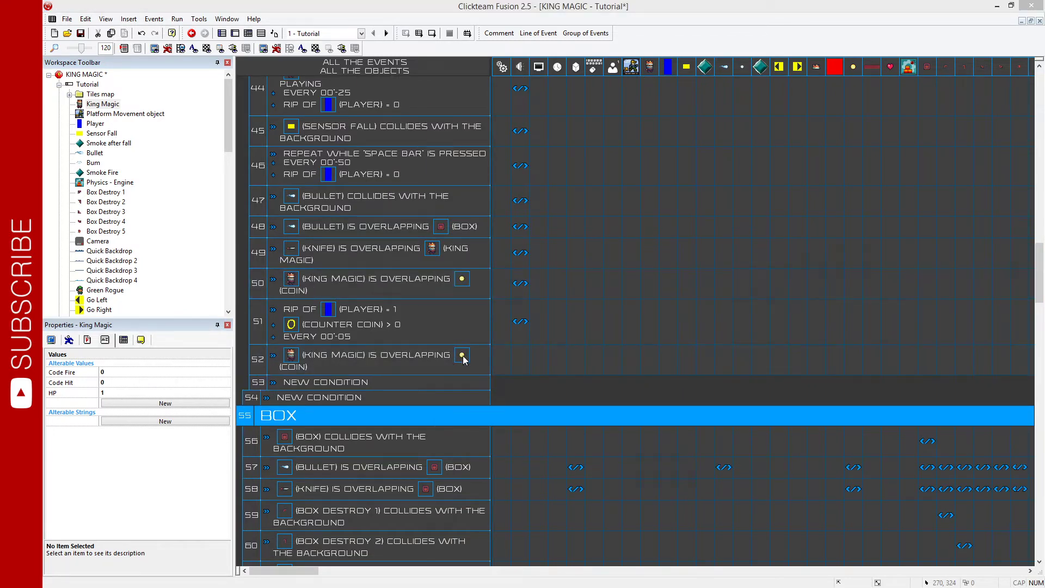
{"action": "double_click", "coordinate": [455, 253]}
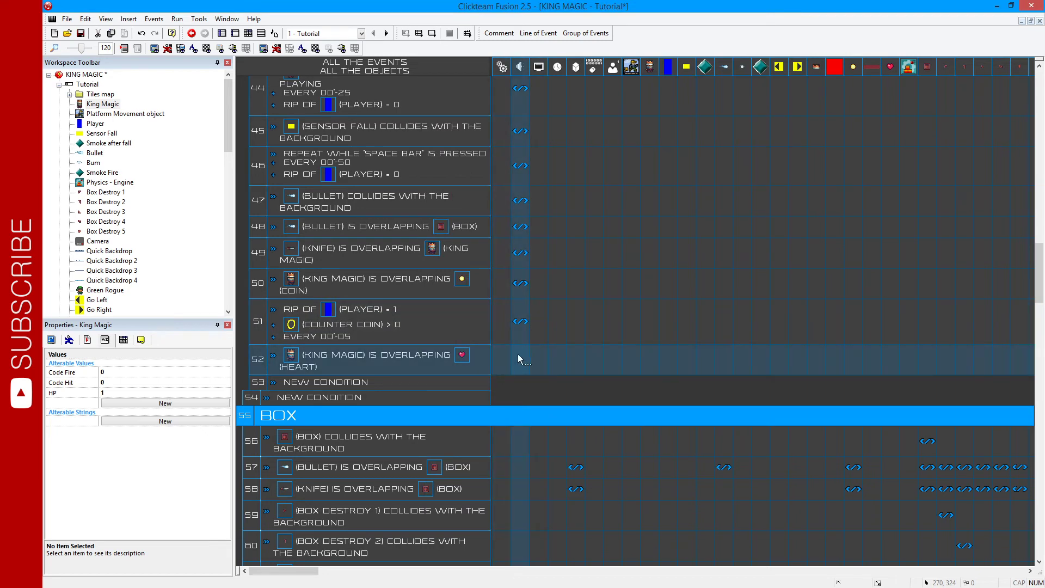
- Give event 52 a Play sample action using Heart.wav from the Sound folder
{"action": "left_click", "coordinate": [519, 358]}
{"action": "mouse_move", "coordinate": [542, 363]}
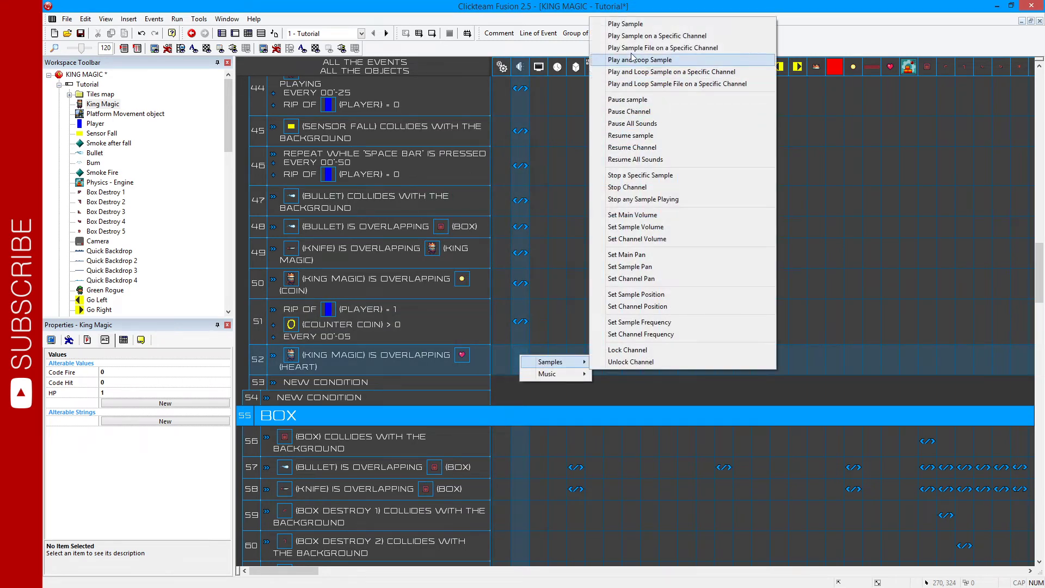
{"action": "left_click", "coordinate": [626, 24]}
{"action": "left_click", "coordinate": [532, 370]}
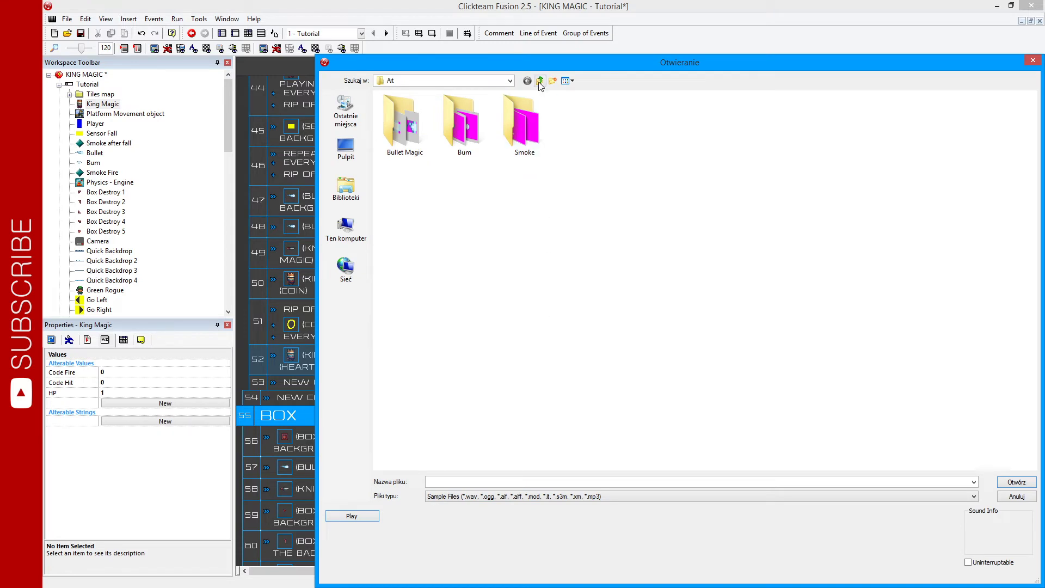
{"action": "left_click", "coordinate": [539, 81]}
{"action": "left_click", "coordinate": [418, 121]}
{"action": "double_click", "coordinate": [418, 121]}
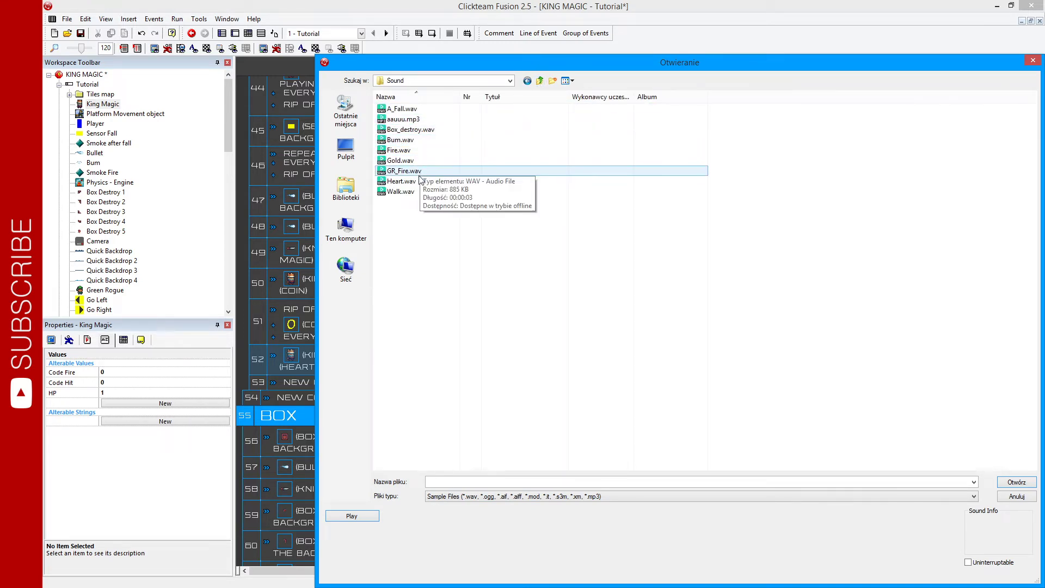
{"action": "double_click", "coordinate": [403, 161]}
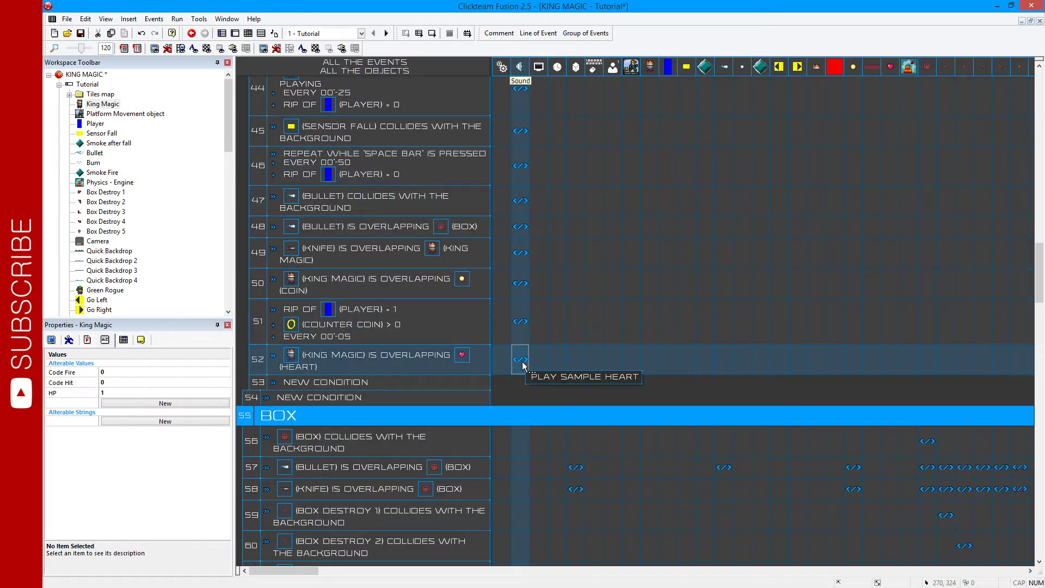
{"action": "key", "text": "F8"}
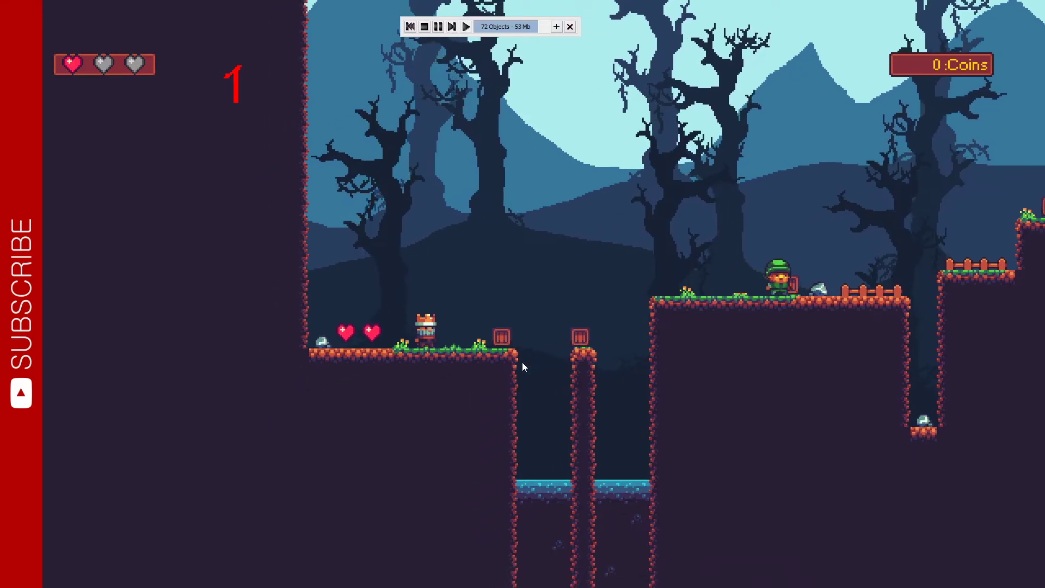
{"action": "key", "text": "Left"}
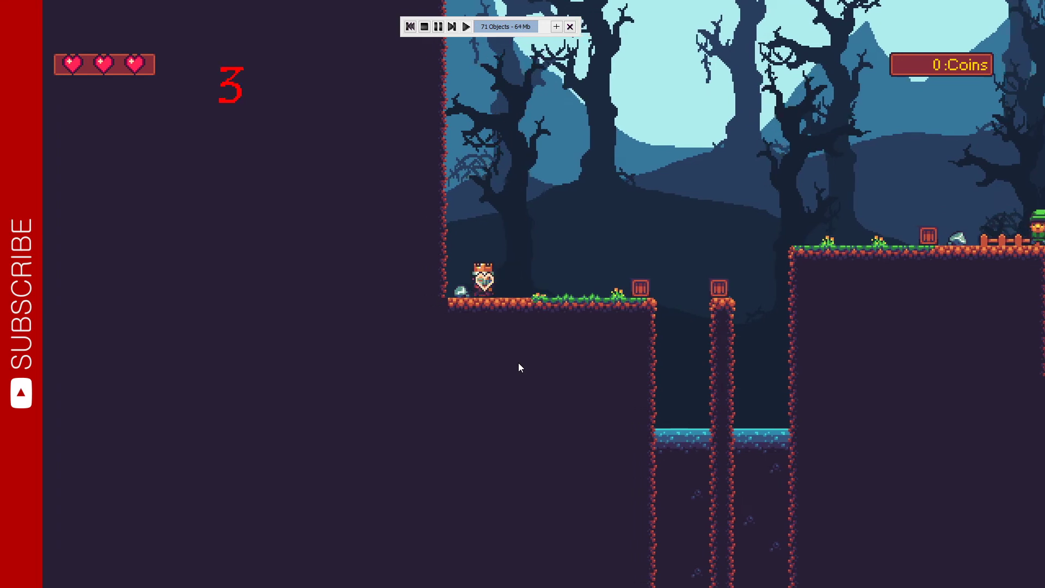
{"action": "key", "text": "Right"}
{"action": "key", "text": "Right"}
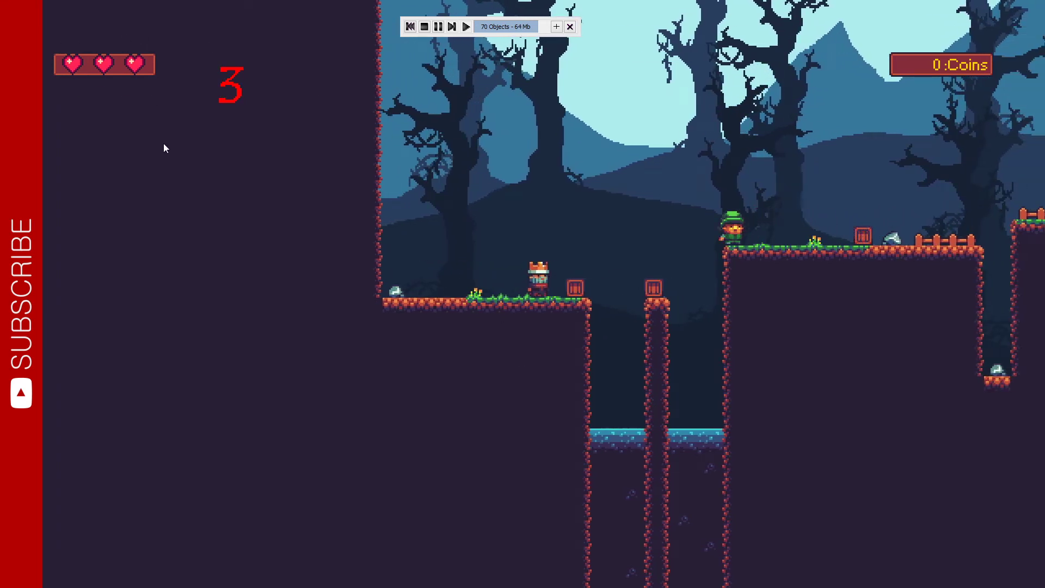
{"action": "key", "text": "alt+F4"}
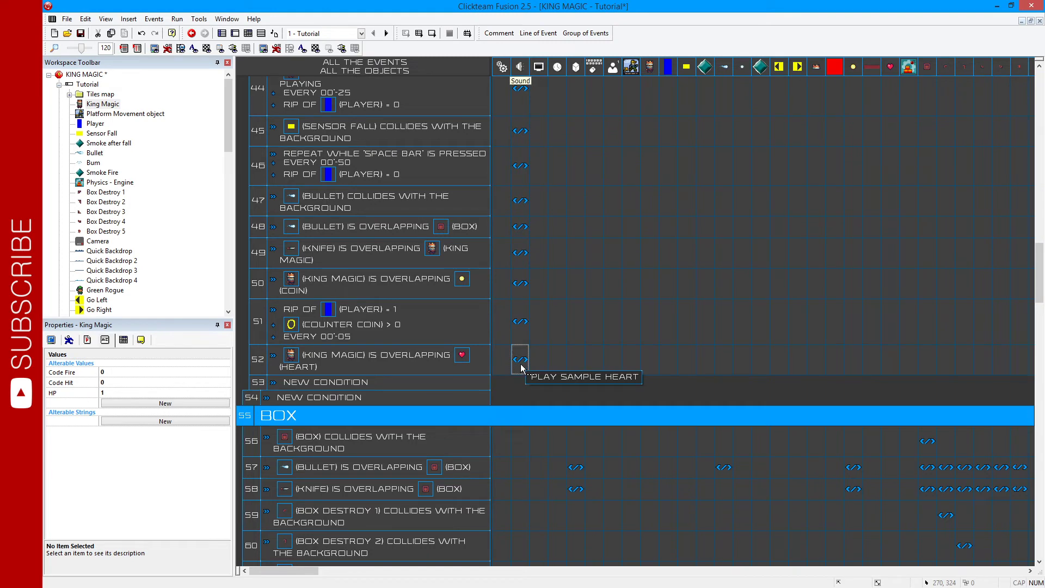
{"action": "key", "text": "F7"}
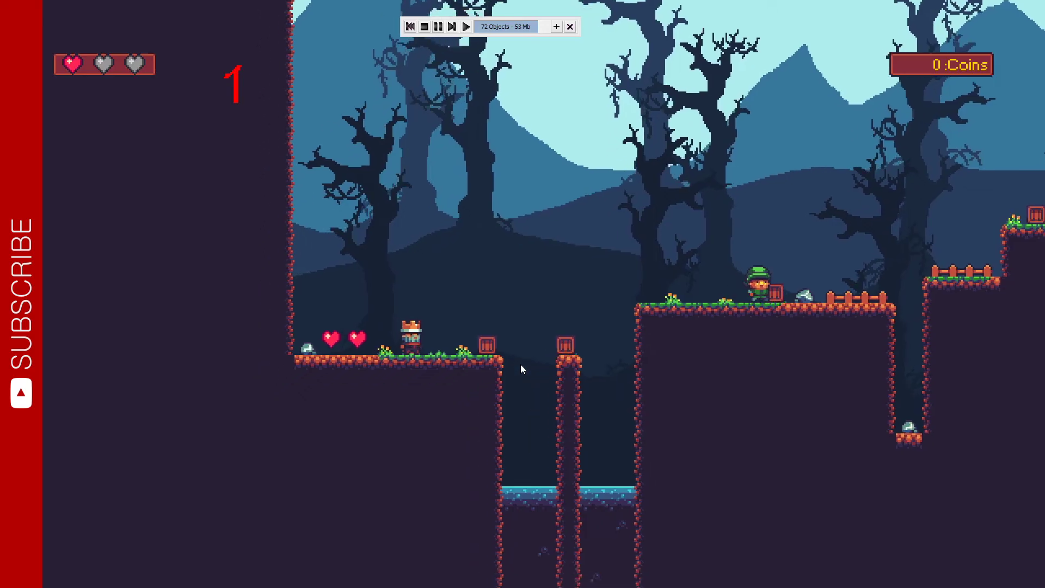
{"action": "key", "text": "Left"}
{"action": "key", "text": "Right"}
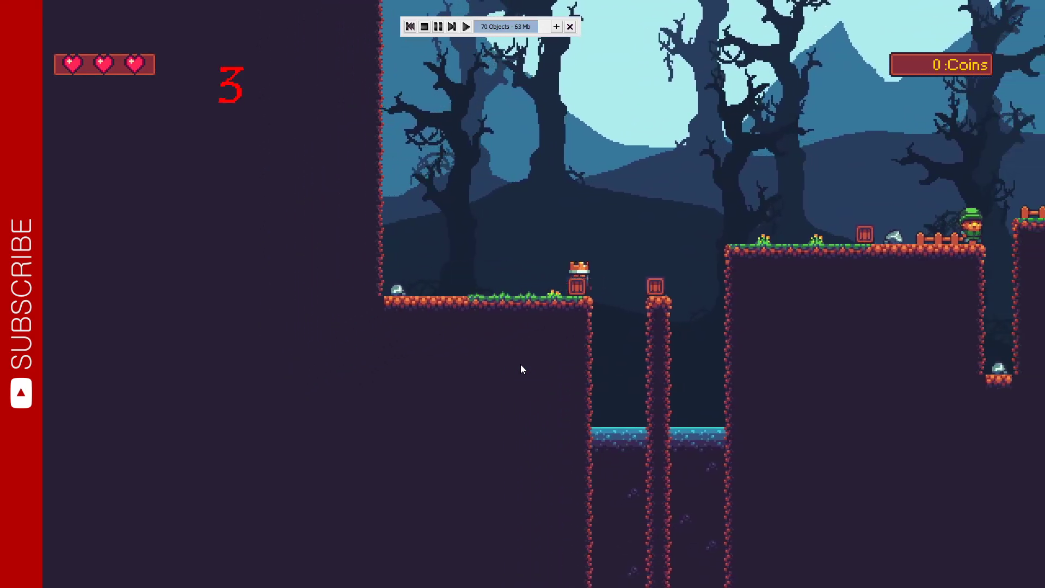
{"action": "key", "text": "Up"}
{"action": "key", "text": "Right"}
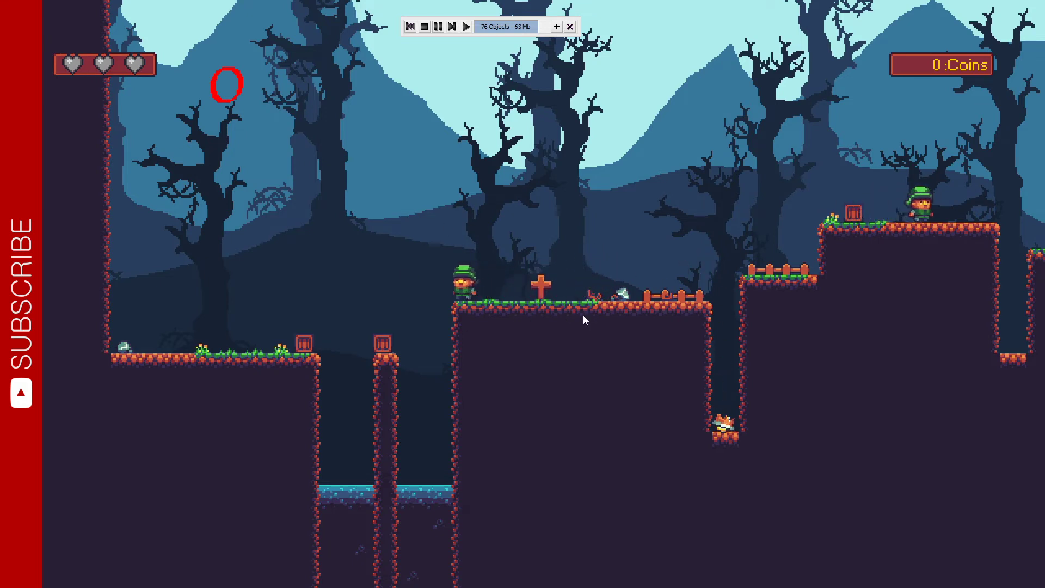
- Stop the test run, move the red counter above the play area, and rename it Counter Heart TEST
{"action": "key", "text": "alt+F4"}
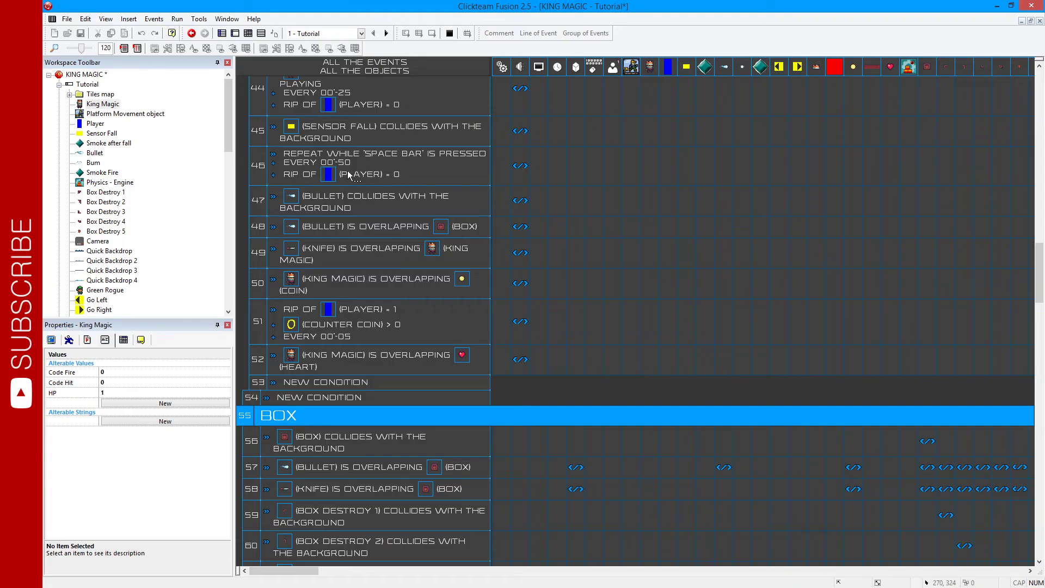
{"action": "key", "text": "ctrl+m"}
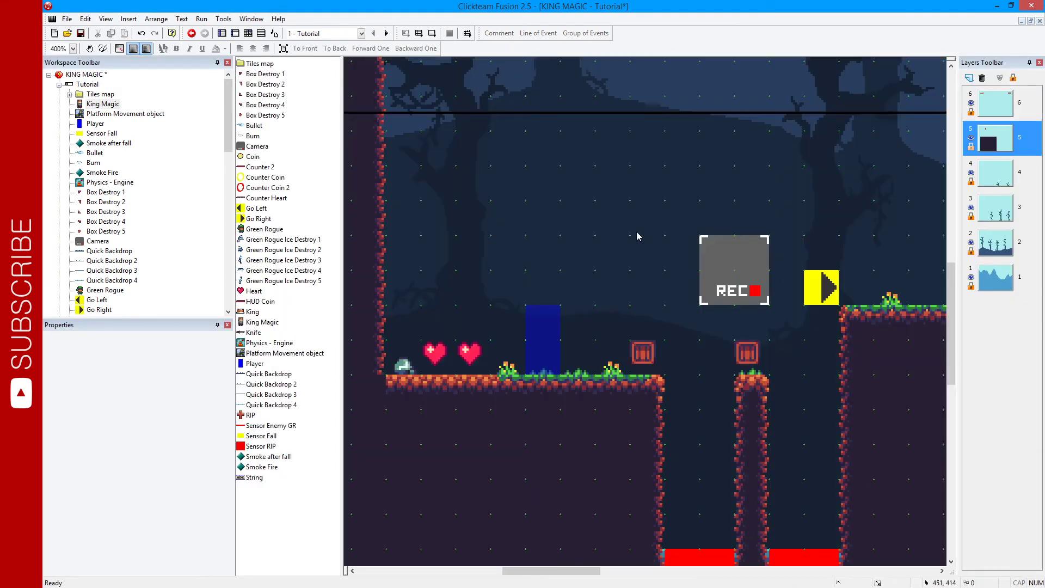
{"action": "scroll", "coordinate": [637, 218], "scroll_direction": "down", "scroll_amount": 1}
{"action": "scroll", "coordinate": [583, 299], "scroll_direction": "up", "scroll_amount": 2}
{"action": "scroll", "coordinate": [584, 298], "scroll_direction": "up", "scroll_amount": 3}
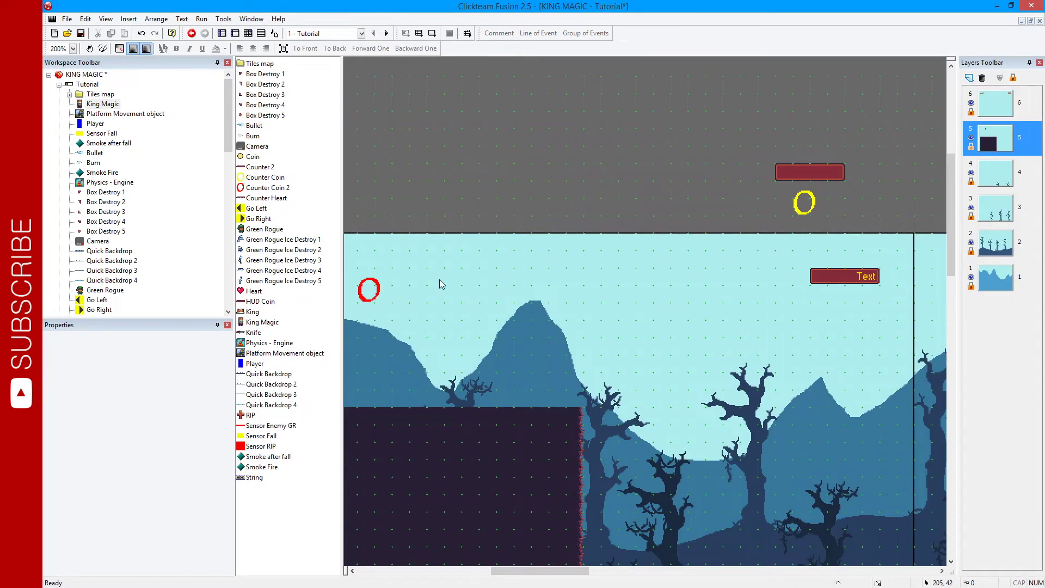
{"action": "left_click_drag", "start_coordinate": [381, 285], "coordinate": [383, 199]}
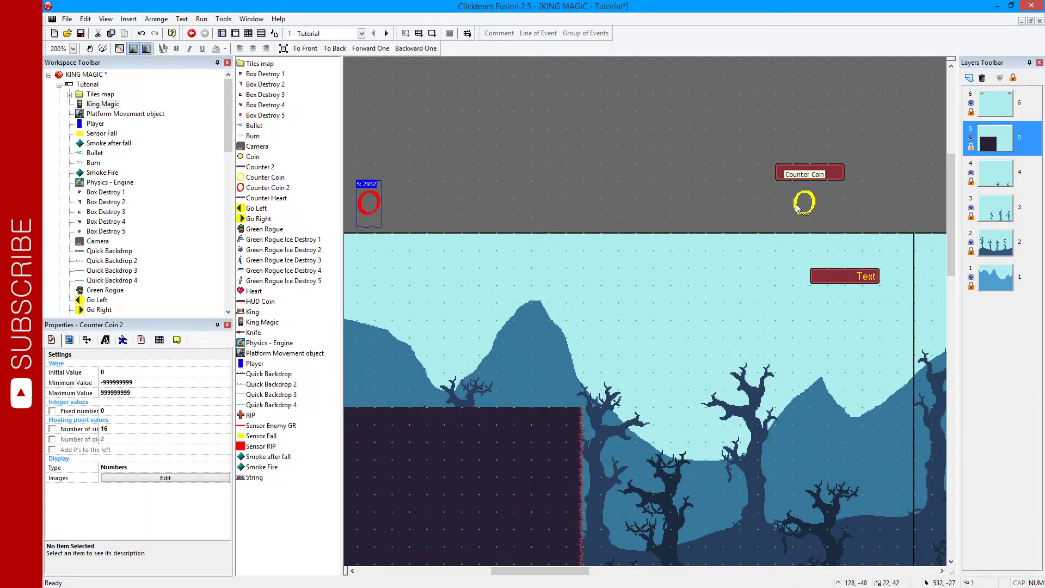
{"action": "scroll", "coordinate": [536, 180], "scroll_direction": "left", "scroll_amount": 3}
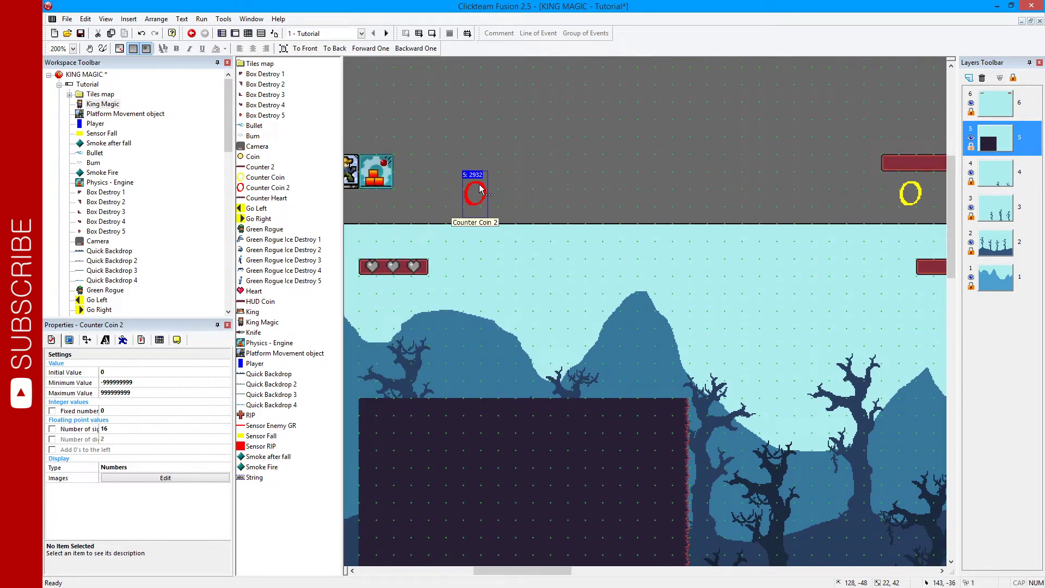
{"action": "key", "text": "F2"}
{"action": "left_click", "coordinate": [520, 290]}
{"action": "type", "text": "Counter Heart TEST"}
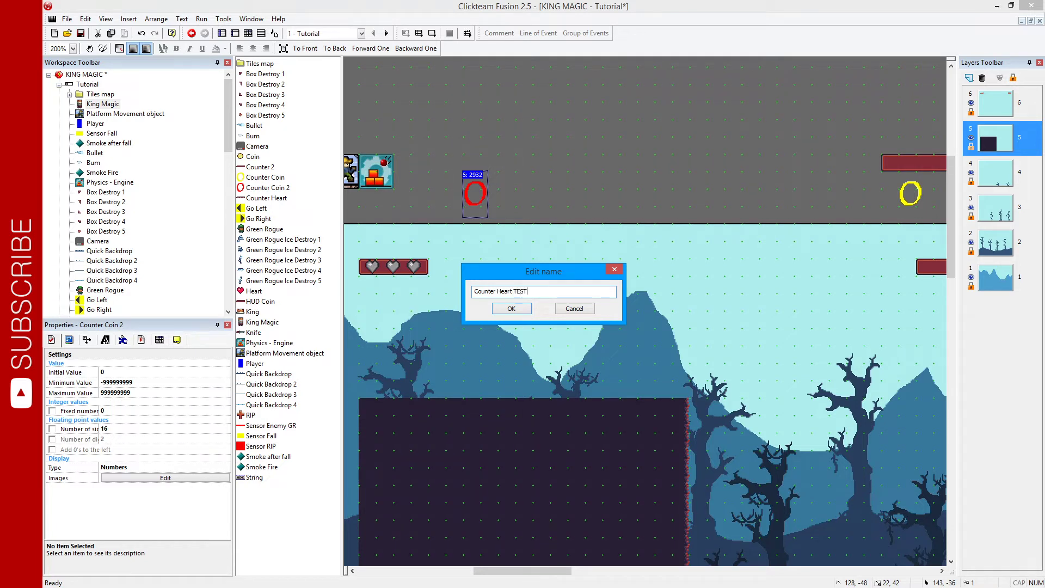
{"action": "key", "text": "Return"}
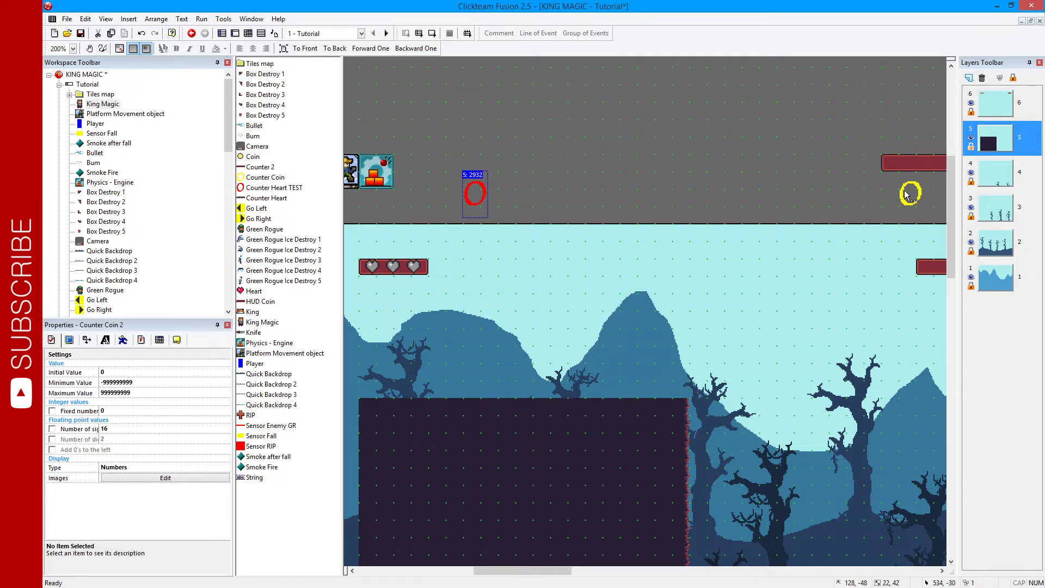
- Rename the yellow coin counter Counter Coin TEST and select the HUD Coin object
{"action": "left_click", "coordinate": [906, 195]}
{"action": "key", "text": "F2"}
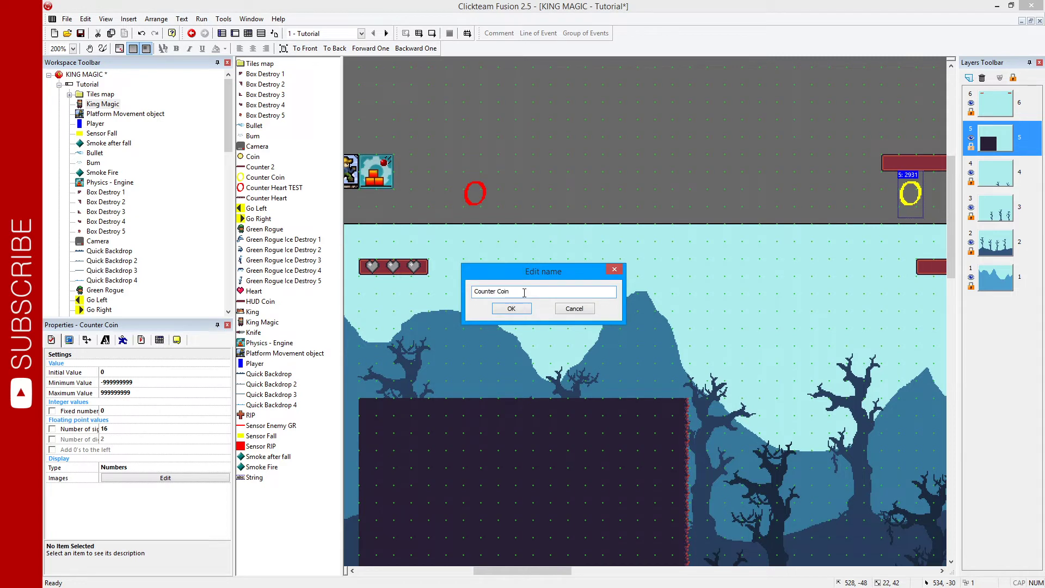
{"action": "key", "text": "Return"}
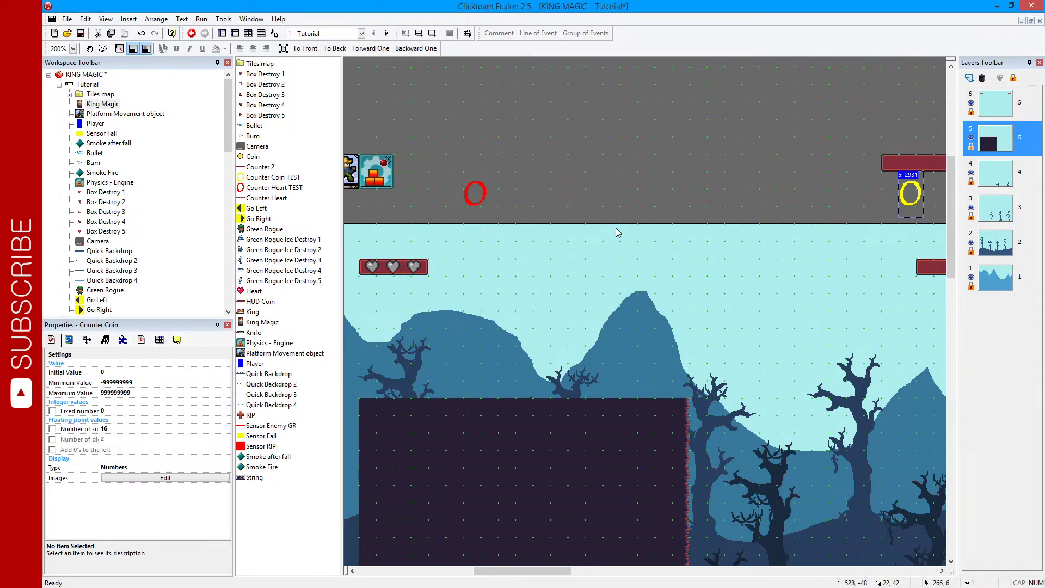
{"action": "scroll", "coordinate": [632, 228], "scroll_direction": "down", "scroll_amount": 2}
{"action": "scroll", "coordinate": [646, 234], "scroll_direction": "down", "scroll_amount": 1}
{"action": "scroll", "coordinate": [567, 292], "scroll_direction": "up", "scroll_amount": 2}
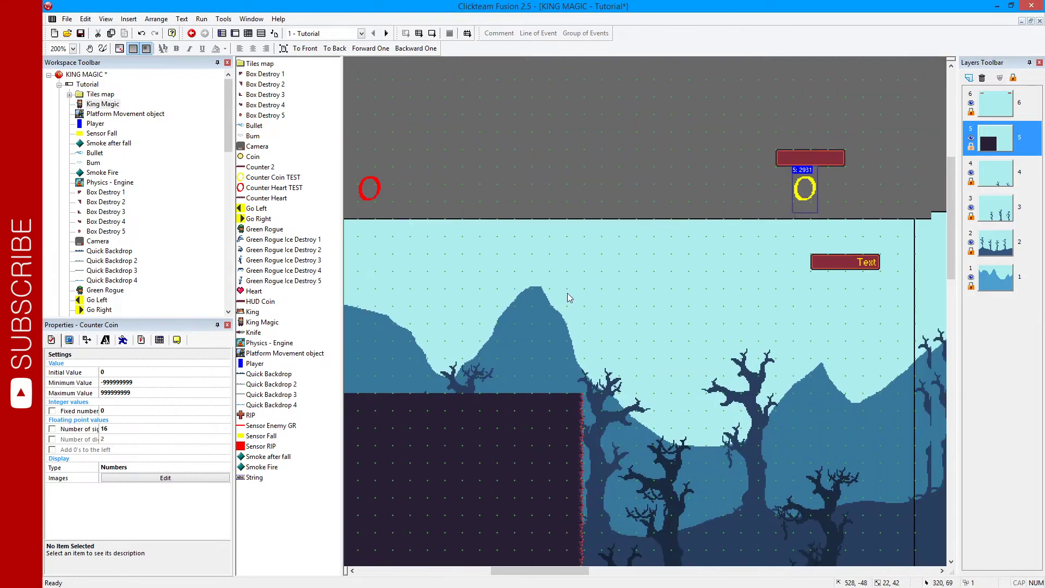
{"action": "left_click", "coordinate": [782, 152]}
- Delete HUD Coin from the Tutorial frame
{"action": "key", "text": "Delete"}
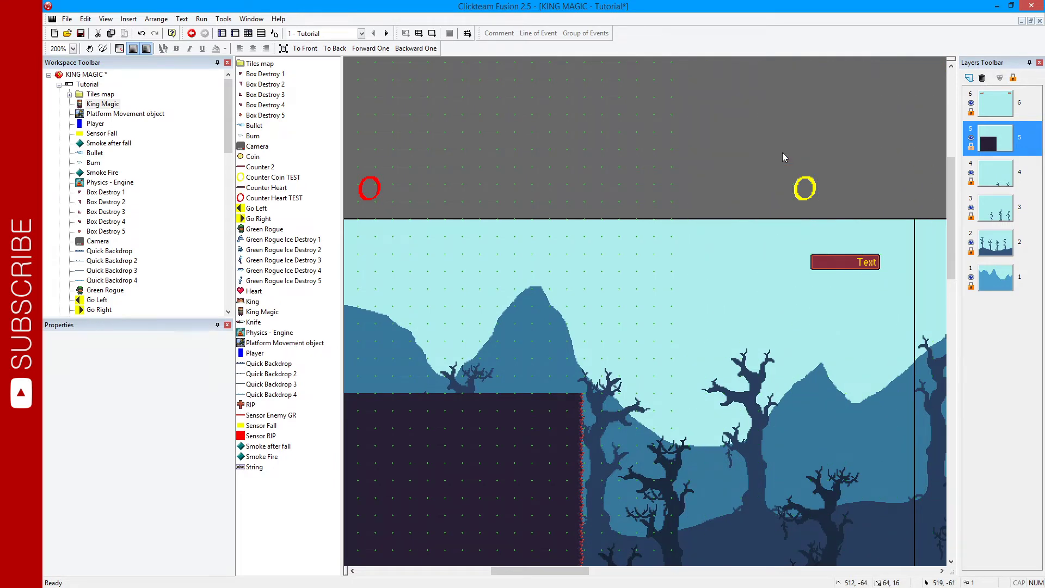
{"action": "scroll", "coordinate": [571, 223], "scroll_direction": "down", "scroll_amount": 3}
{"action": "scroll", "coordinate": [615, 189], "scroll_direction": "left", "scroll_amount": 5}
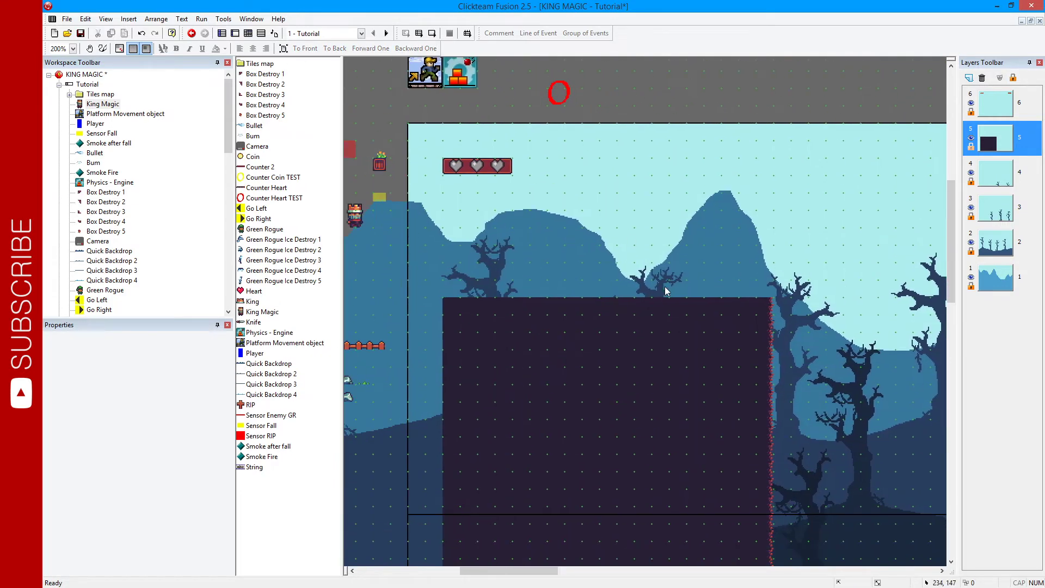
{"action": "scroll", "coordinate": [638, 227], "scroll_direction": "down", "scroll_amount": 2}
{"action": "scroll", "coordinate": [678, 319], "scroll_direction": "down", "scroll_amount": 2, "text": "ctrl"}
{"action": "scroll", "coordinate": [504, 242], "scroll_direction": "down", "scroll_amount": 1, "text": "ctrl"}
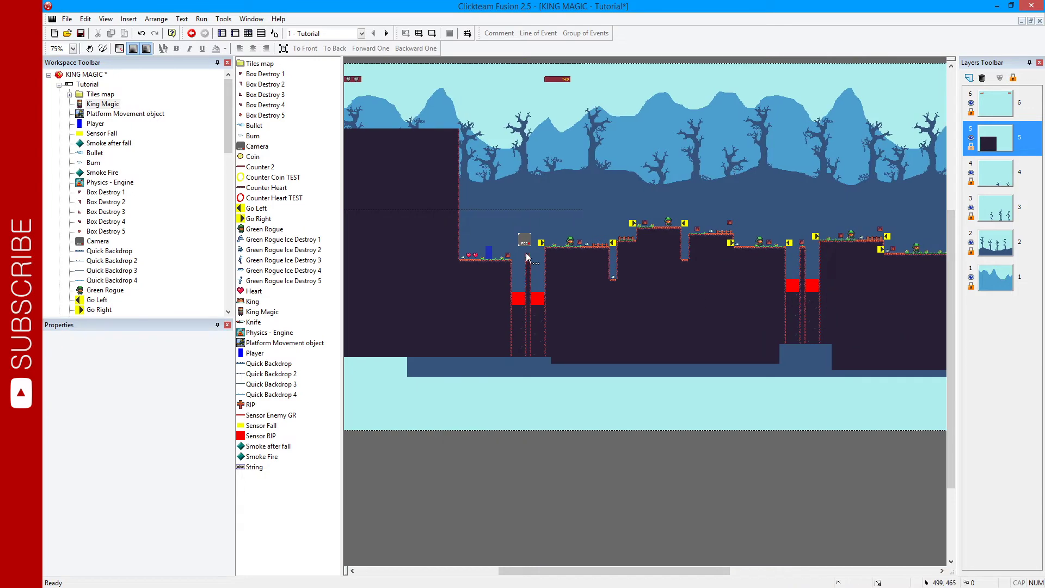
{"action": "scroll", "coordinate": [494, 211], "scroll_direction": "up", "scroll_amount": 1, "text": "ctrl"}
{"action": "scroll", "coordinate": [548, 292], "scroll_direction": "up", "scroll_amount": 2}
{"action": "scroll", "coordinate": [551, 296], "scroll_direction": "up", "scroll_amount": 1}
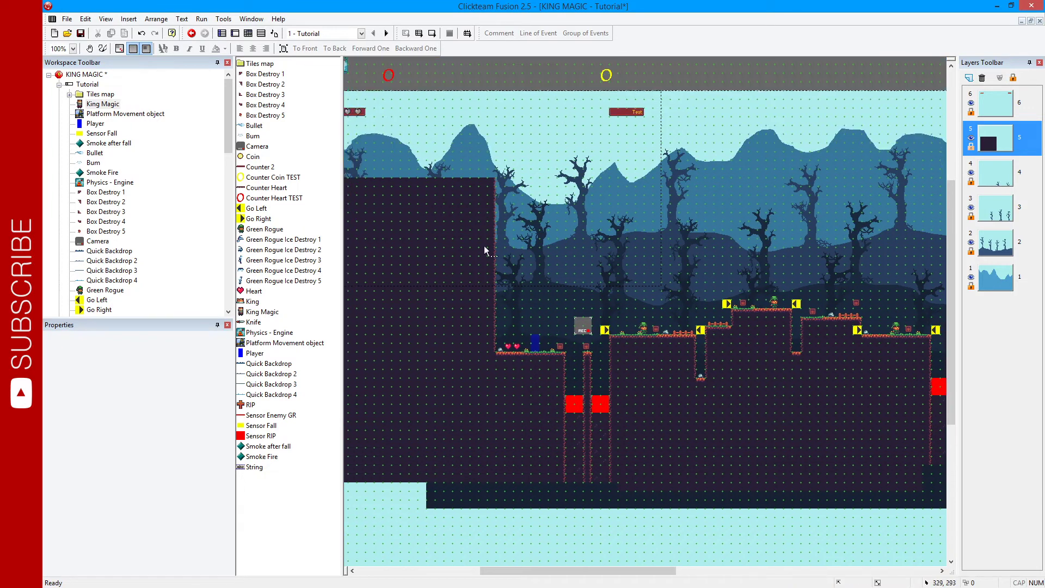
- Show the Tutorial level's event list and scroll through the HIT and SOUND groups
{"action": "left_click", "coordinate": [248, 33]}
{"action": "scroll", "coordinate": [335, 180], "scroll_direction": "down", "scroll_amount": 1}
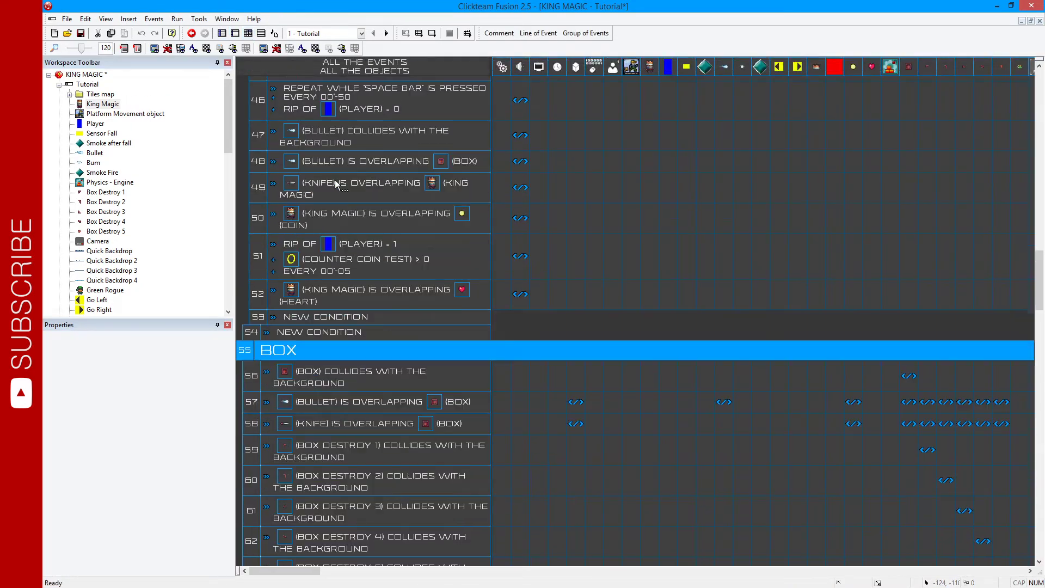
{"action": "scroll", "coordinate": [338, 183], "scroll_direction": "down", "scroll_amount": 4}
{"action": "scroll", "coordinate": [352, 197], "scroll_direction": "down", "scroll_amount": 3}
{"action": "scroll", "coordinate": [352, 197], "scroll_direction": "up", "scroll_amount": 3}
{"action": "scroll", "coordinate": [354, 189], "scroll_direction": "up", "scroll_amount": 5}
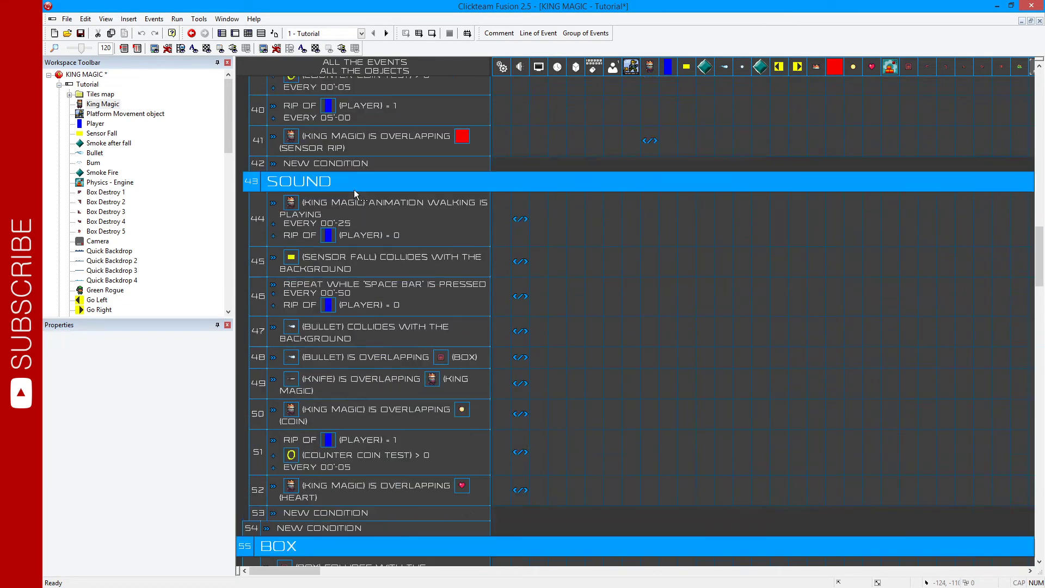
{"action": "scroll", "coordinate": [354, 189], "scroll_direction": "up", "scroll_amount": 4}
{"action": "scroll", "coordinate": [353, 190], "scroll_direction": "up", "scroll_amount": 2}
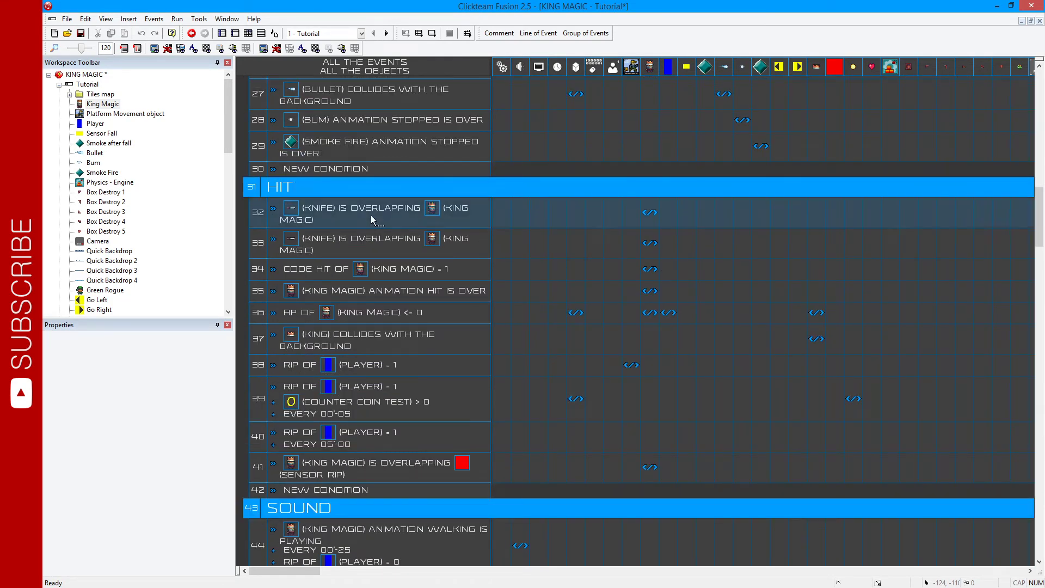
{"action": "scroll", "coordinate": [362, 302], "scroll_direction": "down", "scroll_amount": 2}
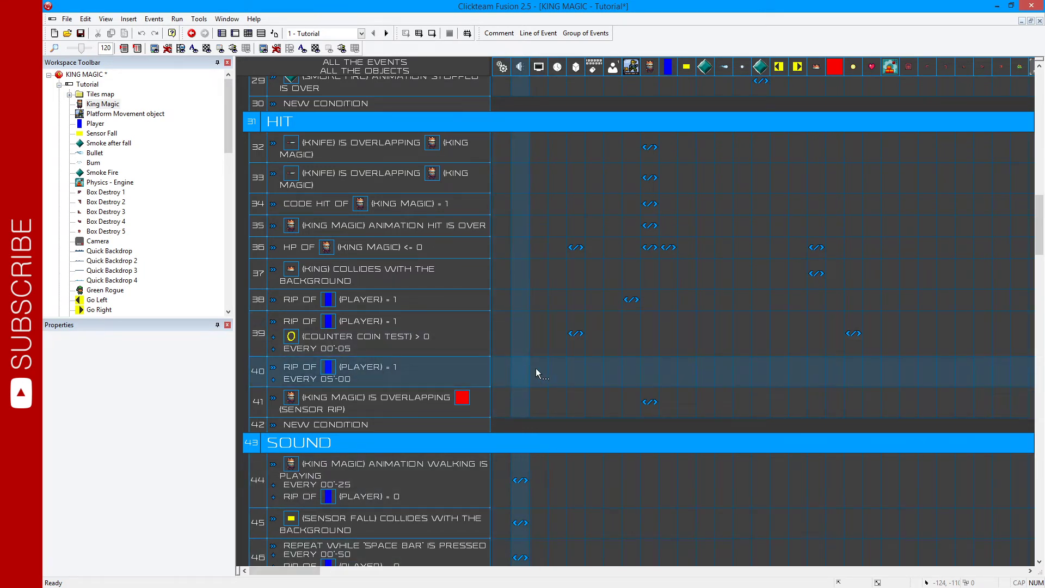
- Add a third frame in the Storyboard and rename it Game Over
{"action": "left_click", "coordinate": [222, 33]}
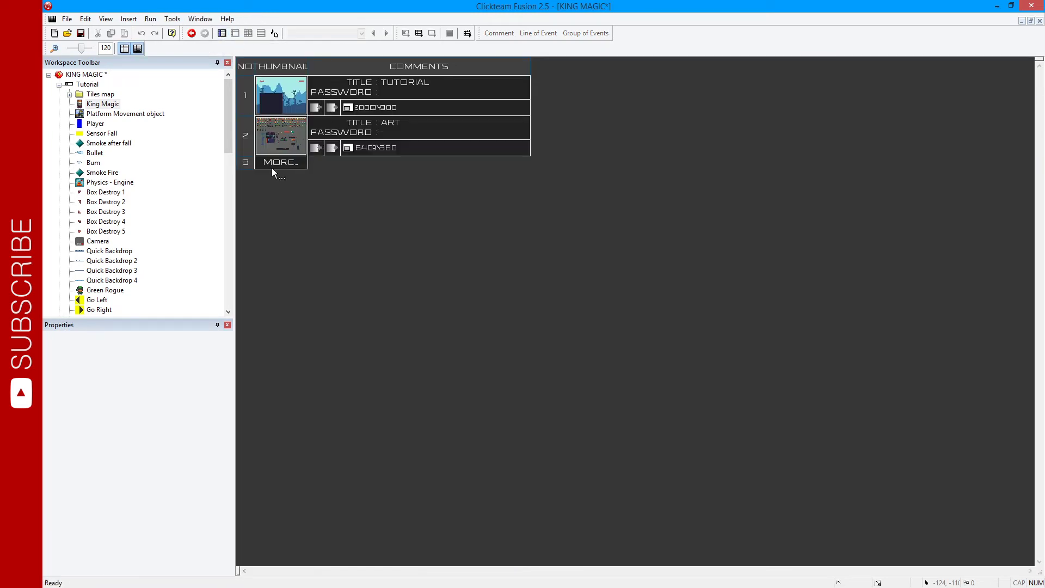
{"action": "left_click", "coordinate": [286, 177]}
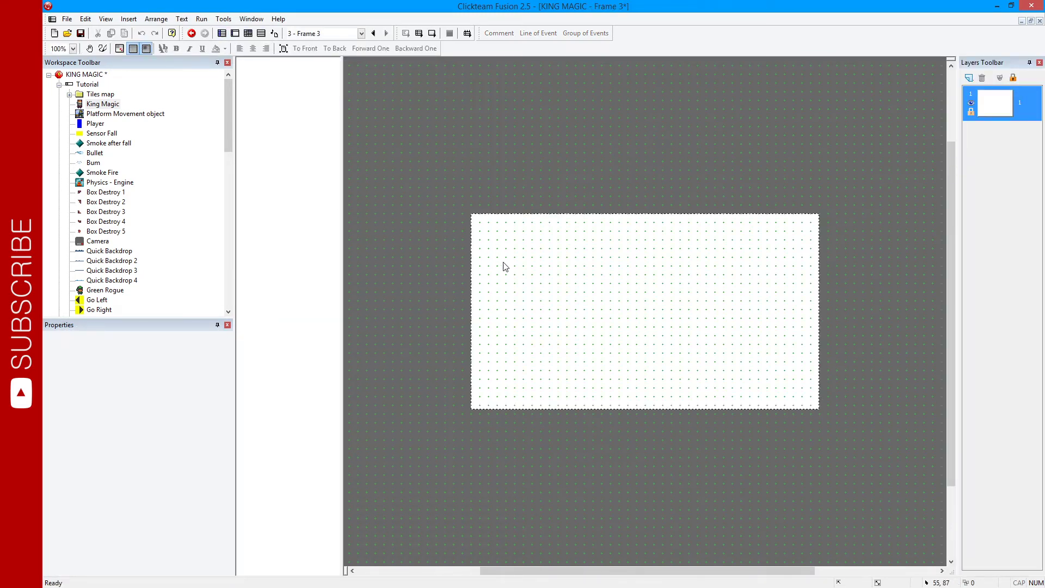
{"action": "middle_click_drag", "start_coordinate": [504, 266], "coordinate": [476, 257]}
{"action": "left_click", "coordinate": [59, 85]}
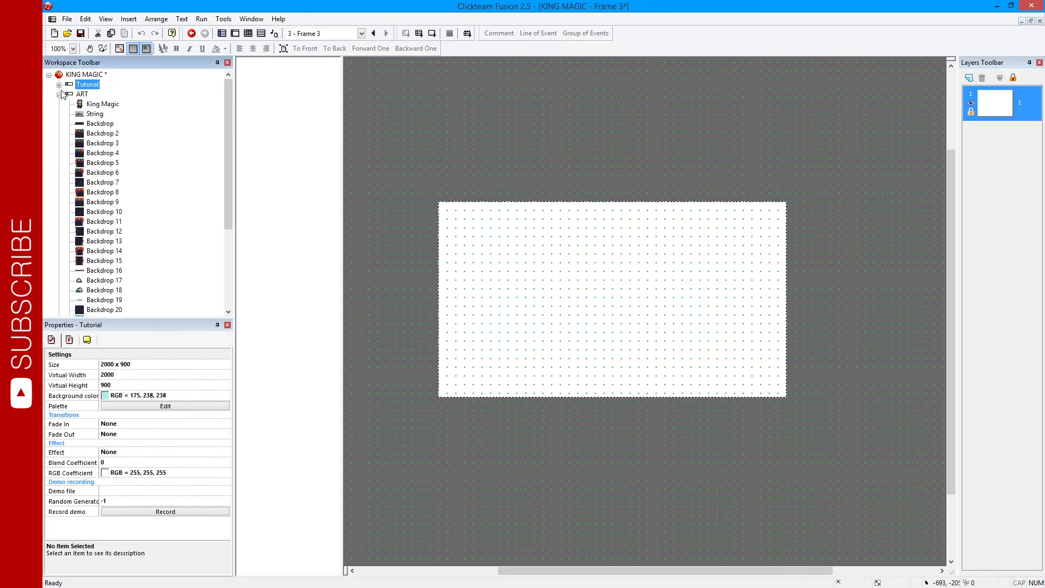
{"action": "left_click", "coordinate": [59, 94]}
{"action": "left_click", "coordinate": [89, 104]}
{"action": "type", "text": "Game Over"}
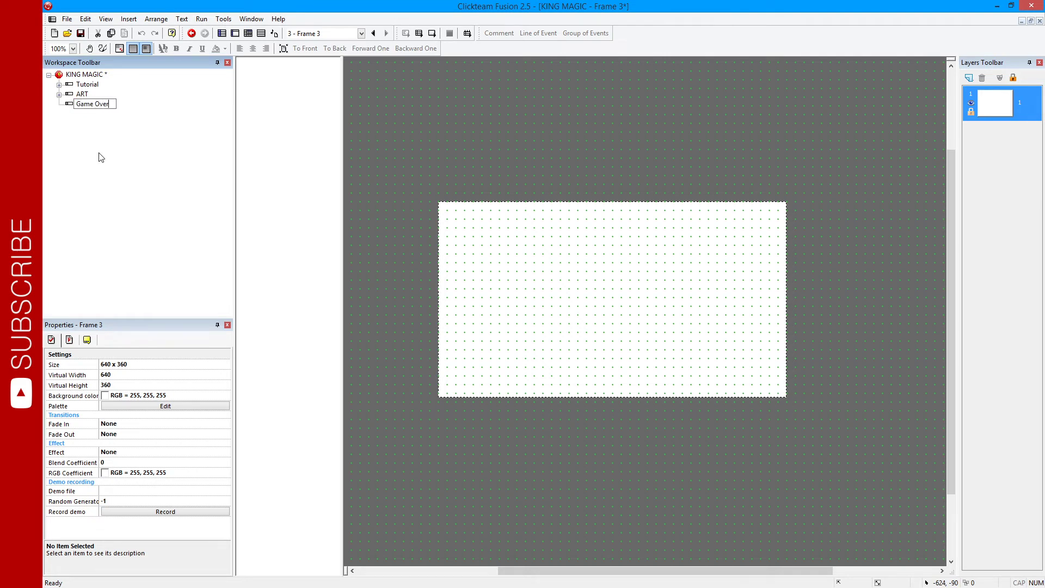
{"action": "key", "text": "Return"}
- Open the Game Over frame and start inserting a new object into it
{"action": "left_click", "coordinate": [492, 228]}
{"action": "scroll", "coordinate": [486, 220], "scroll_direction": "up", "scroll_amount": 1, "text": "ctrl"}
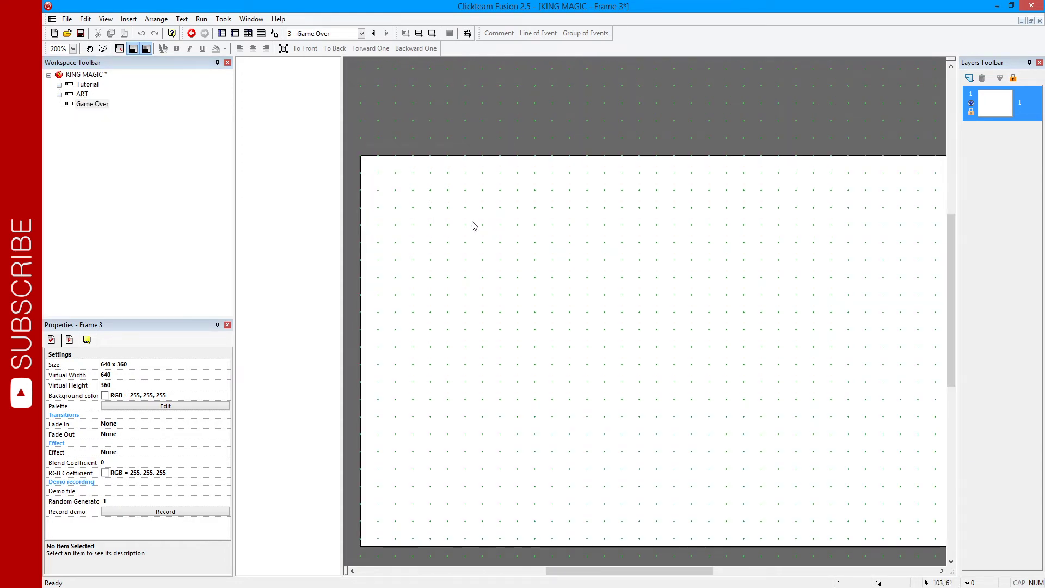
{"action": "right_click", "coordinate": [474, 225]}
{"action": "left_click", "coordinate": [490, 231]}
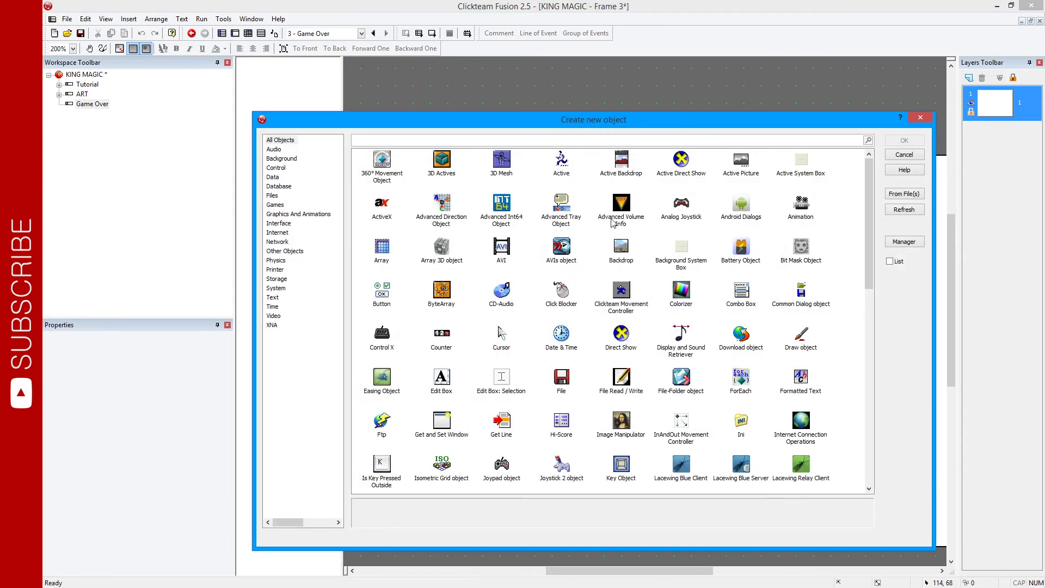
- Insert a Backdrop object and import Background_Game.png from the Art folder as its picture
{"action": "double_click", "coordinate": [620, 248]}
{"action": "left_click", "coordinate": [492, 234]}
{"action": "double_click", "coordinate": [493, 236]}
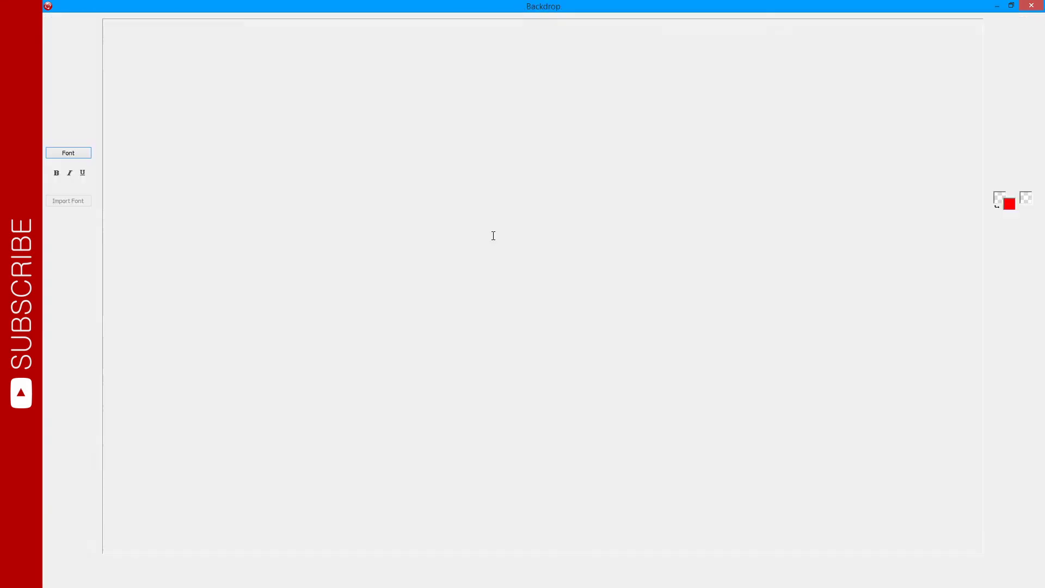
{"action": "left_click", "coordinate": [66, 21]}
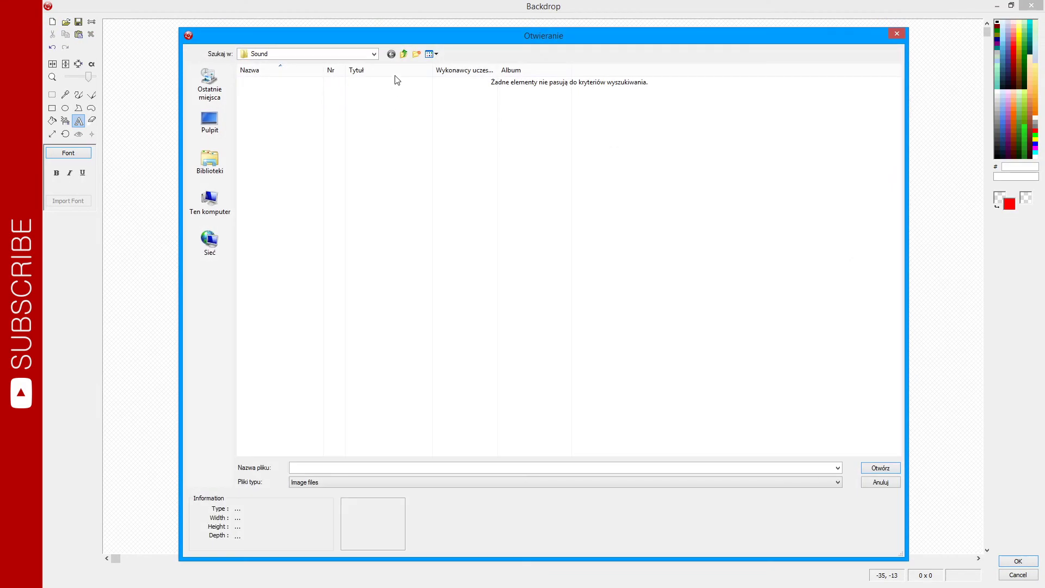
{"action": "left_click", "coordinate": [404, 54]}
{"action": "double_click", "coordinate": [301, 85]}
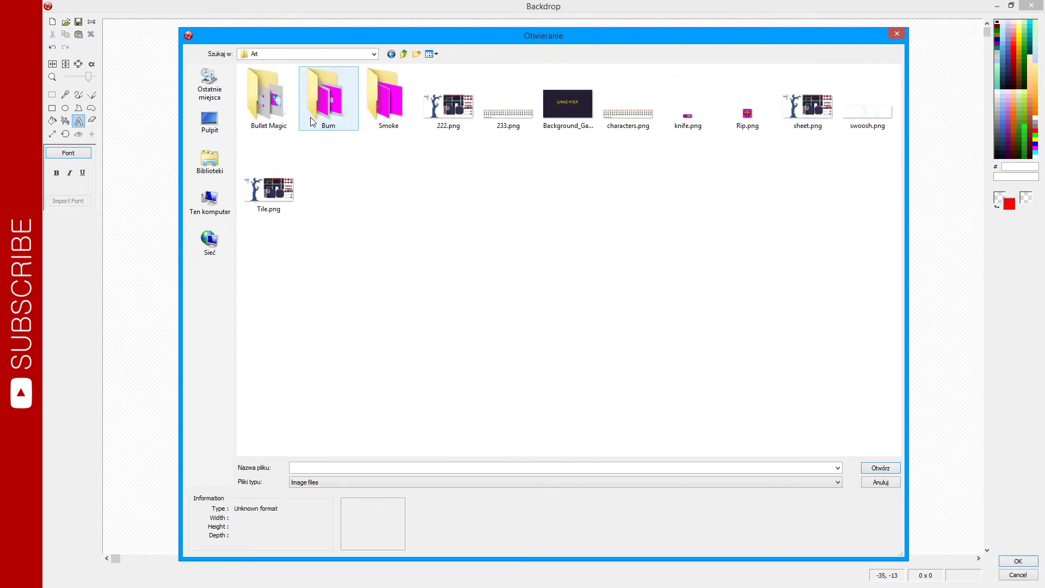
{"action": "double_click", "coordinate": [568, 104]}
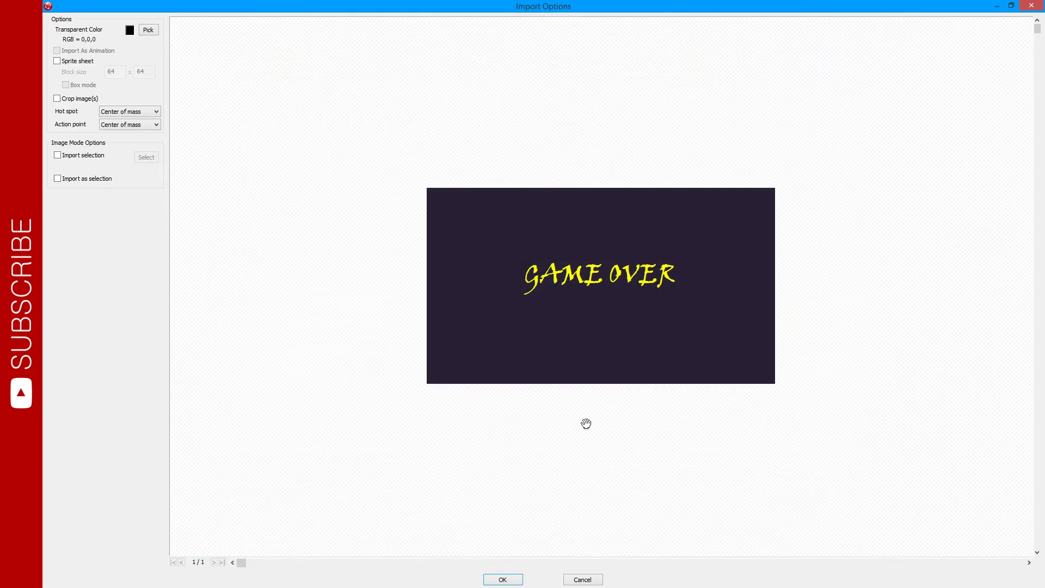
{"action": "left_click", "coordinate": [512, 580]}
- Apply the GAME OVER image, drag the backdrop to fill the frame, and preview it
{"action": "scroll", "coordinate": [512, 299], "scroll_direction": "down", "scroll_amount": 2}
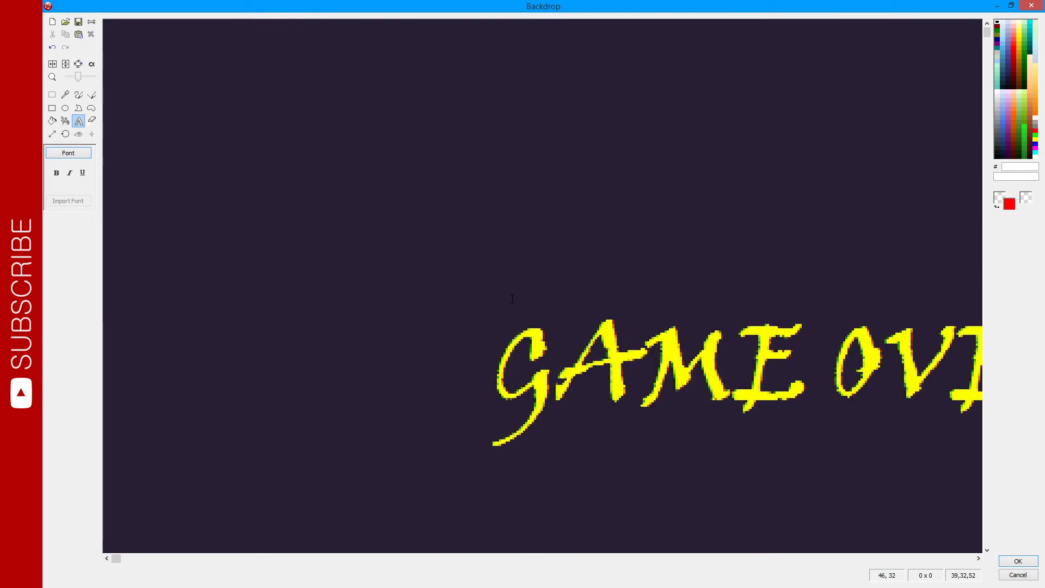
{"action": "scroll", "coordinate": [508, 308], "scroll_direction": "down", "scroll_amount": 2}
{"action": "left_click", "coordinate": [1015, 560]}
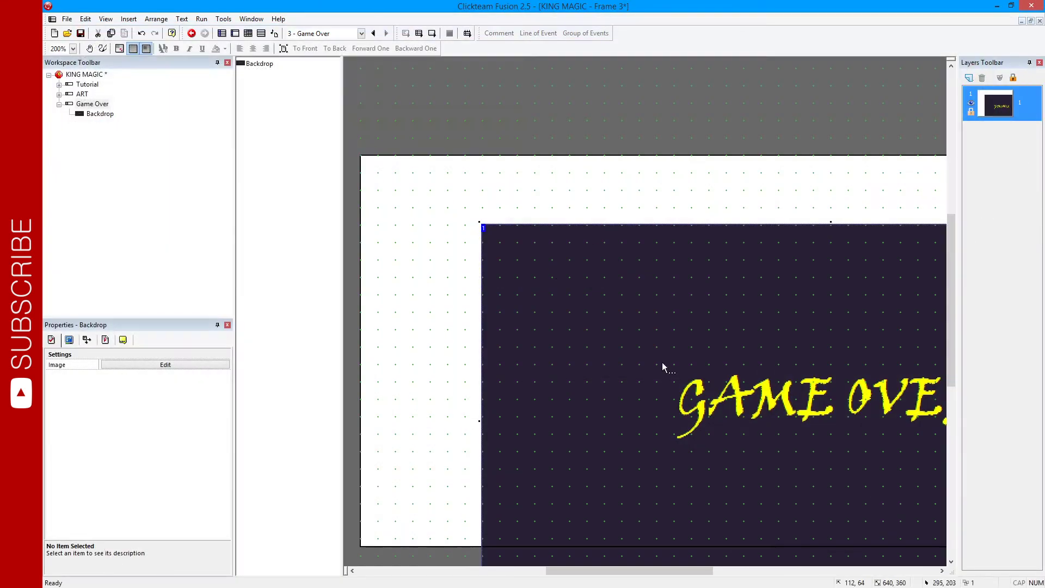
{"action": "left_click_drag", "start_coordinate": [427, 203], "coordinate": [527, 219]}
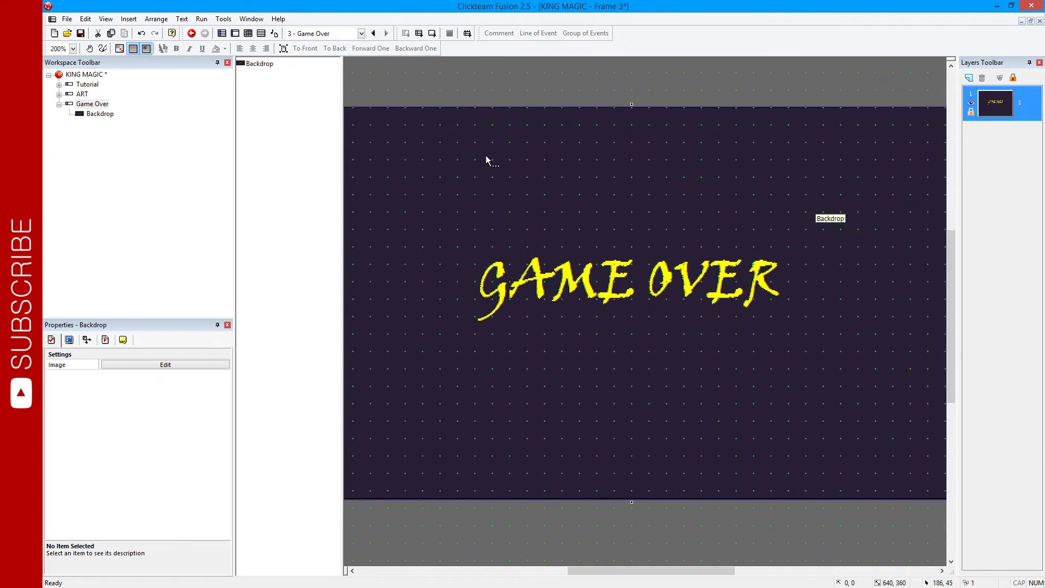
{"action": "key", "text": "F7"}
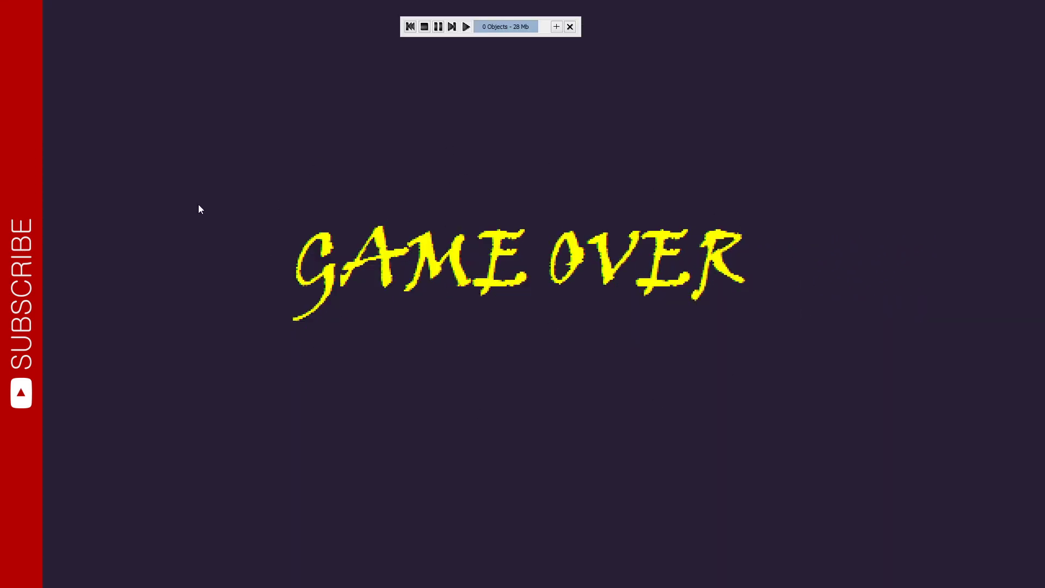
{"action": "key", "text": "Escape"}
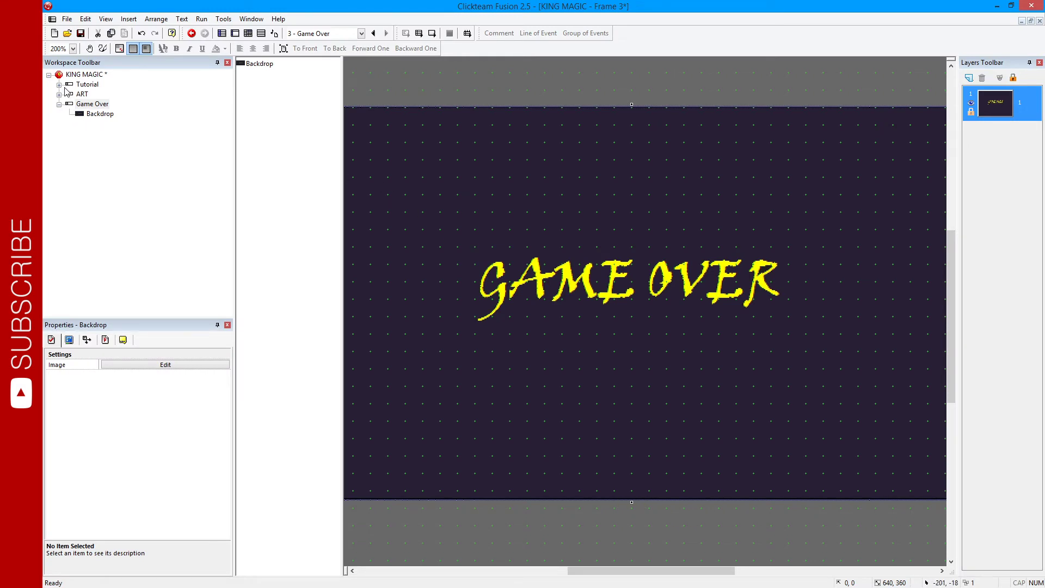
- Copy a region of the long platform piece's image in the ART frame
{"action": "double_click", "coordinate": [83, 94]}
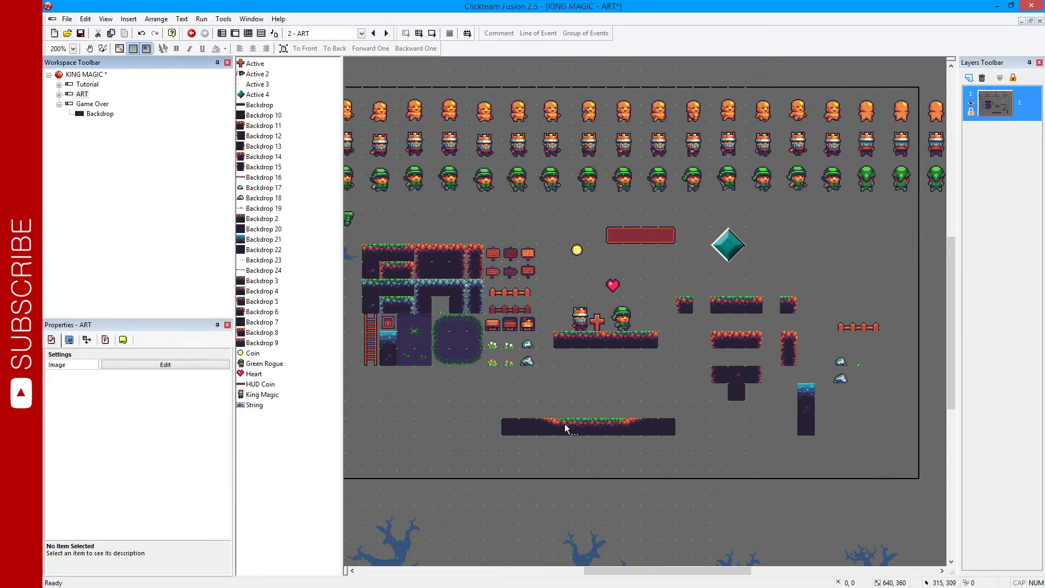
{"action": "double_click", "coordinate": [564, 423]}
{"action": "scroll", "coordinate": [517, 310], "scroll_direction": "up", "scroll_amount": 2}
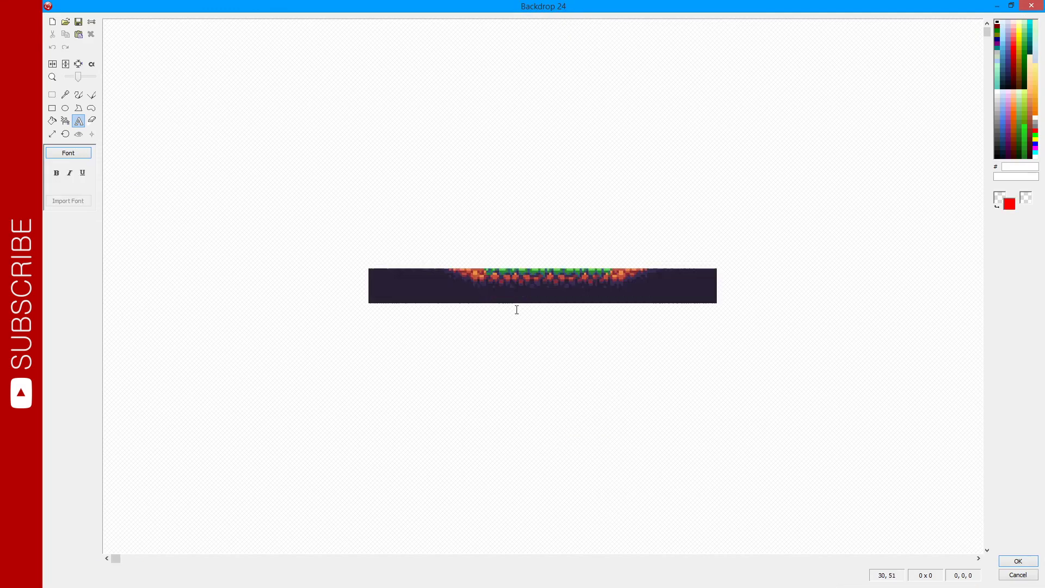
{"action": "left_click", "coordinate": [52, 95]}
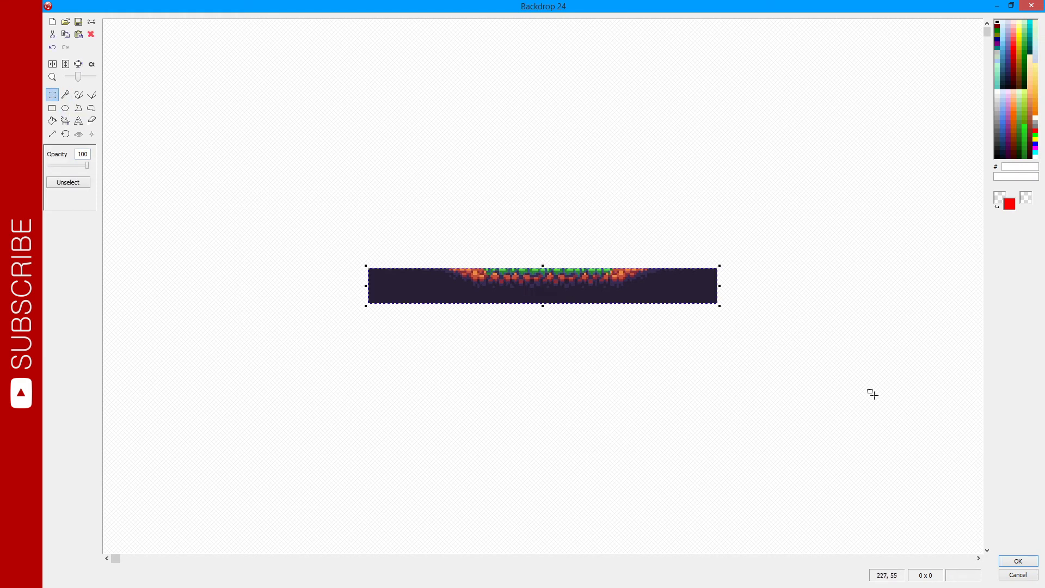
{"action": "left_click", "coordinate": [1012, 561]}
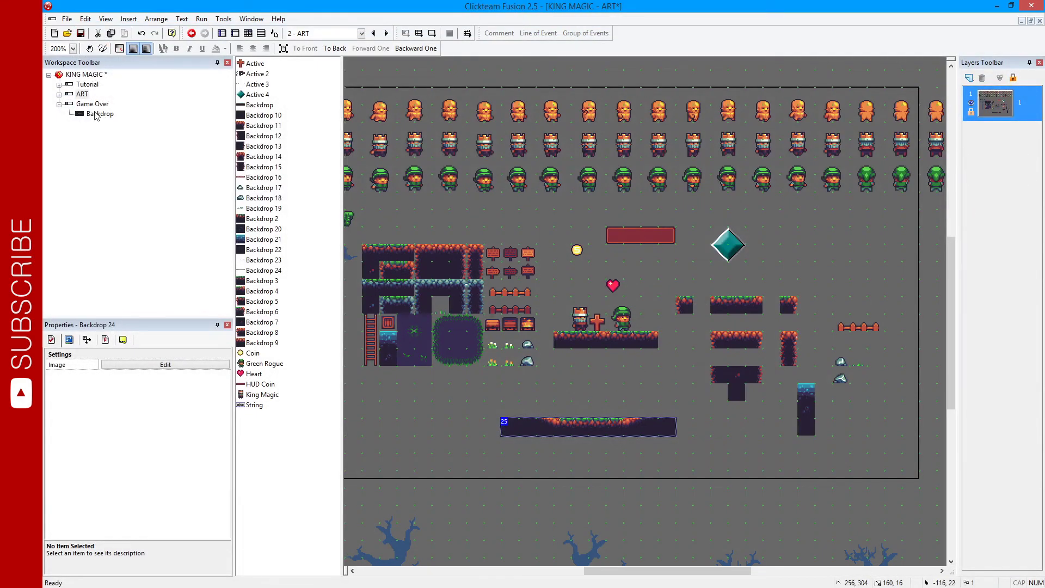
- Insert Backdrop 2 into Game Over, paste the platform strip into it, and crop it tight
{"action": "double_click", "coordinate": [93, 104]}
{"action": "right_click", "coordinate": [586, 373]}
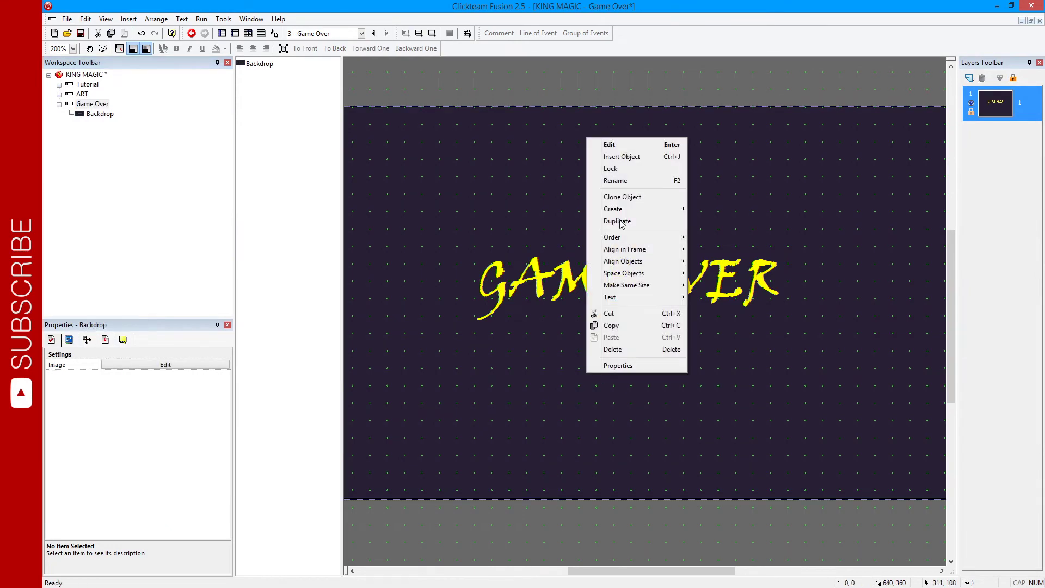
{"action": "left_click", "coordinate": [617, 156]}
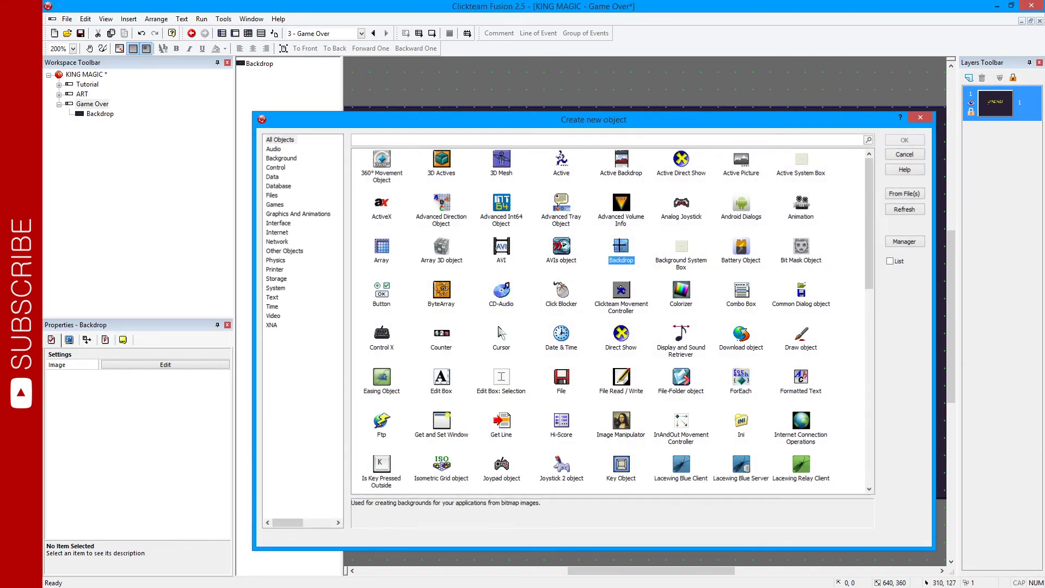
{"action": "double_click", "coordinate": [621, 248]}
{"action": "left_click", "coordinate": [595, 395]}
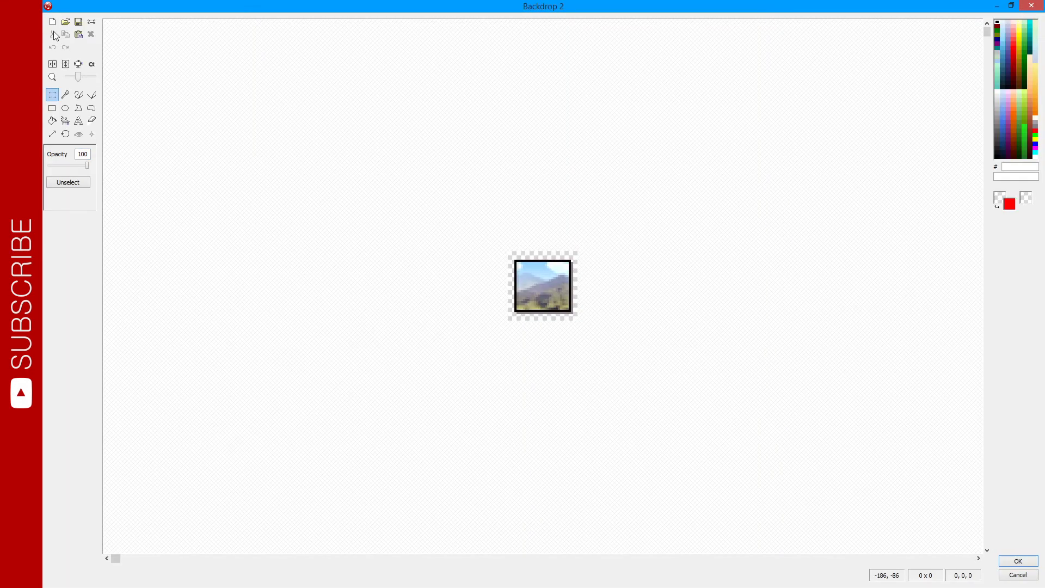
{"action": "left_click", "coordinate": [54, 35]}
{"action": "key", "text": "ctrl+v"}
{"action": "left_click", "coordinate": [578, 324]}
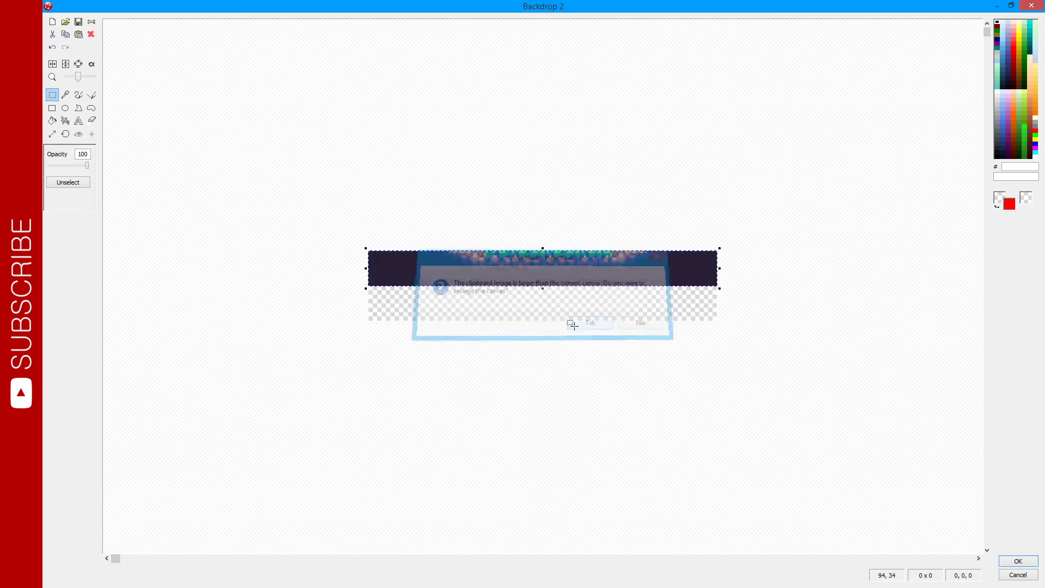
{"action": "left_click", "coordinate": [79, 64]}
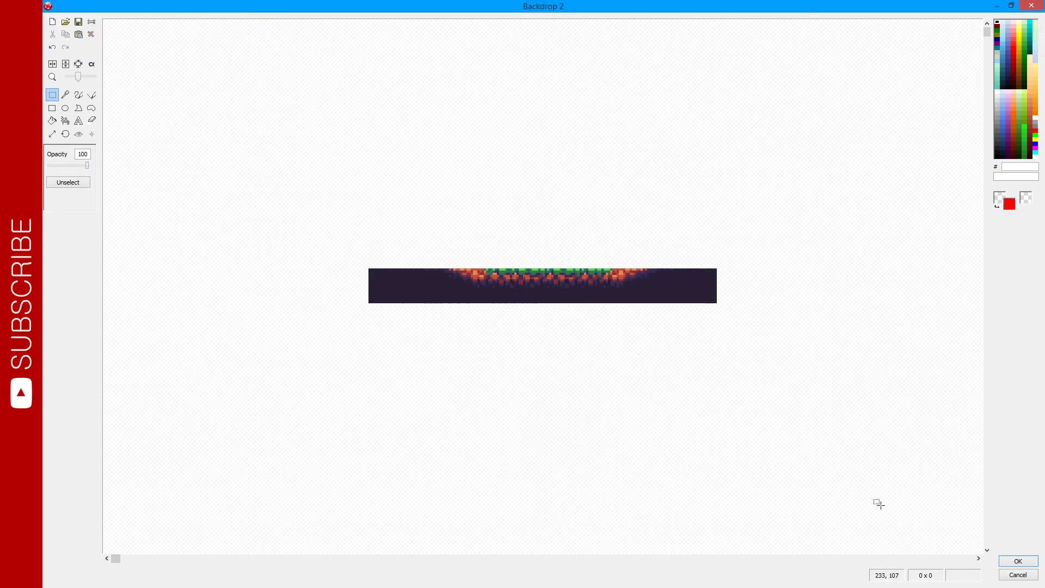
{"action": "left_click", "coordinate": [1006, 565]}
- Centre the ground strip horizontally with Align in Frame > Horz Center
{"action": "right_click", "coordinate": [634, 397]}
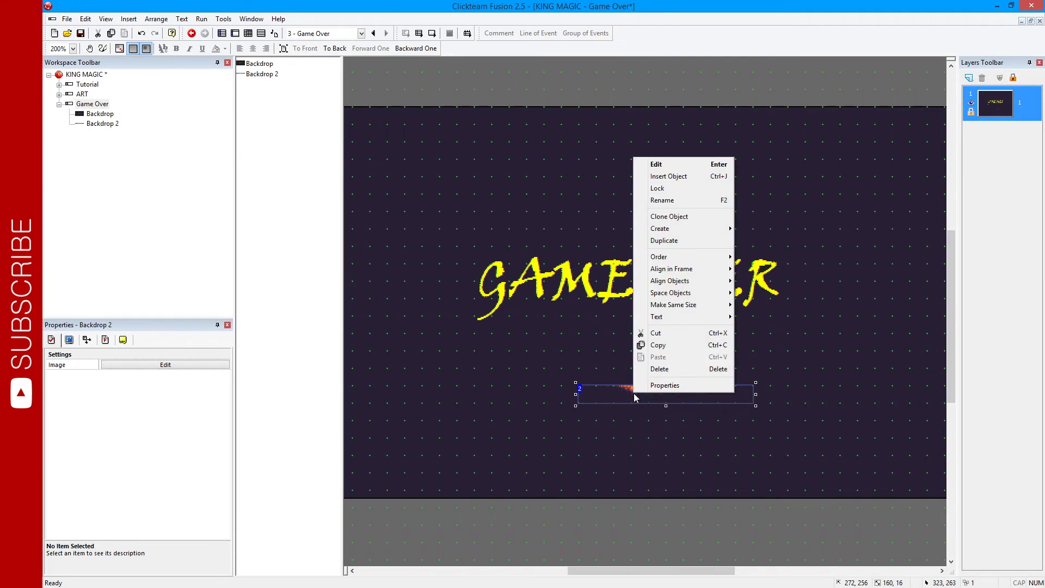
{"action": "mouse_move", "coordinate": [664, 285]}
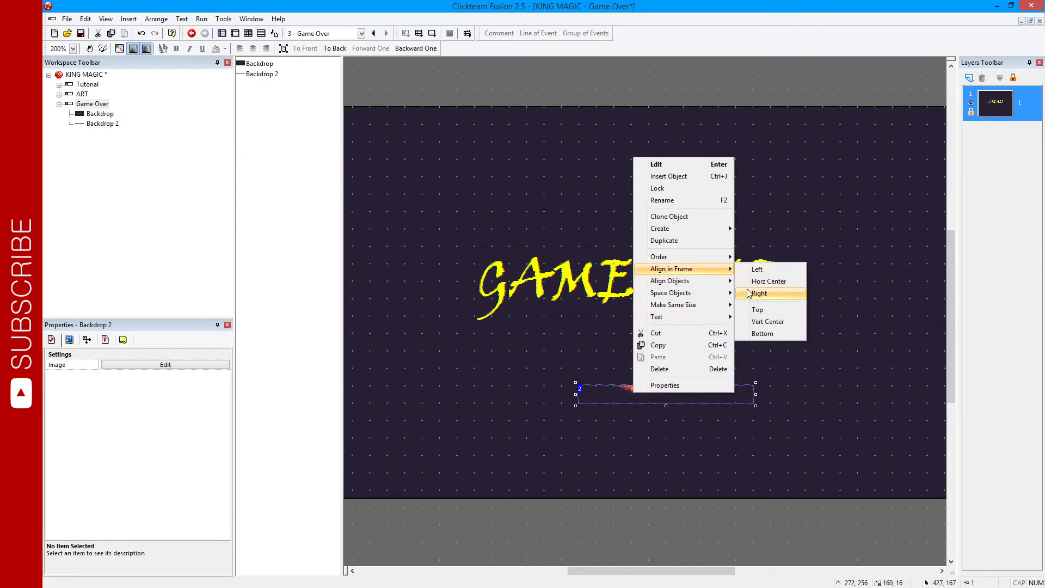
{"action": "left_click", "coordinate": [761, 282]}
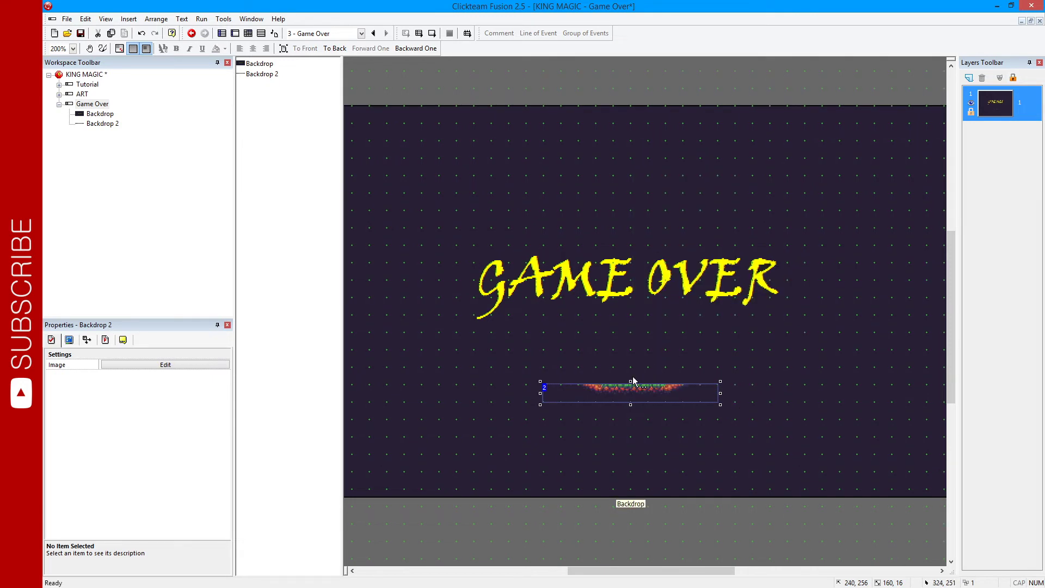
- Test-run the Game Over frame, then select the dark Backdrop object in the workspace tree
{"action": "key", "text": "F7"}
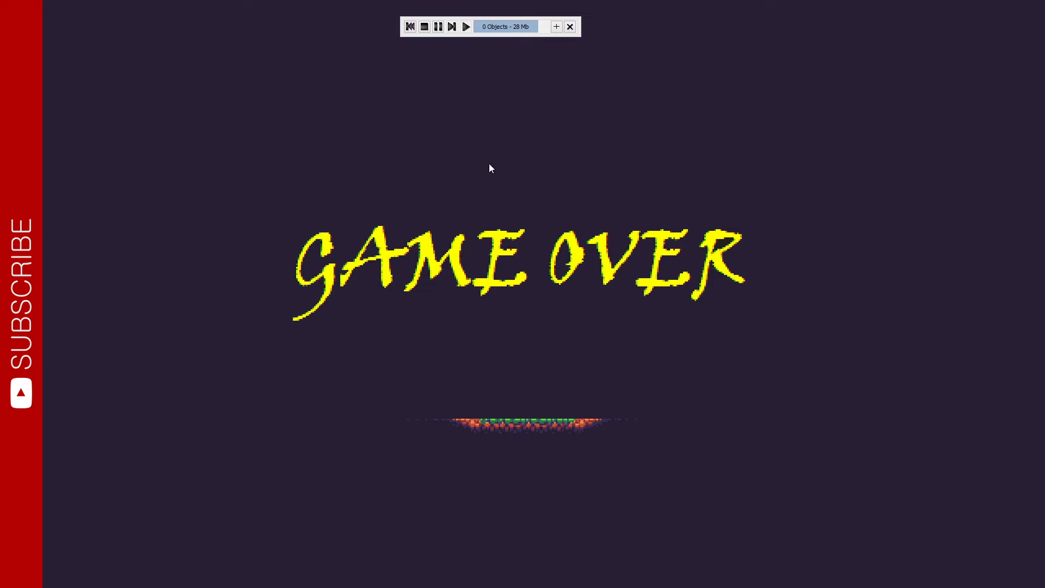
{"action": "key", "text": "alt+F4"}
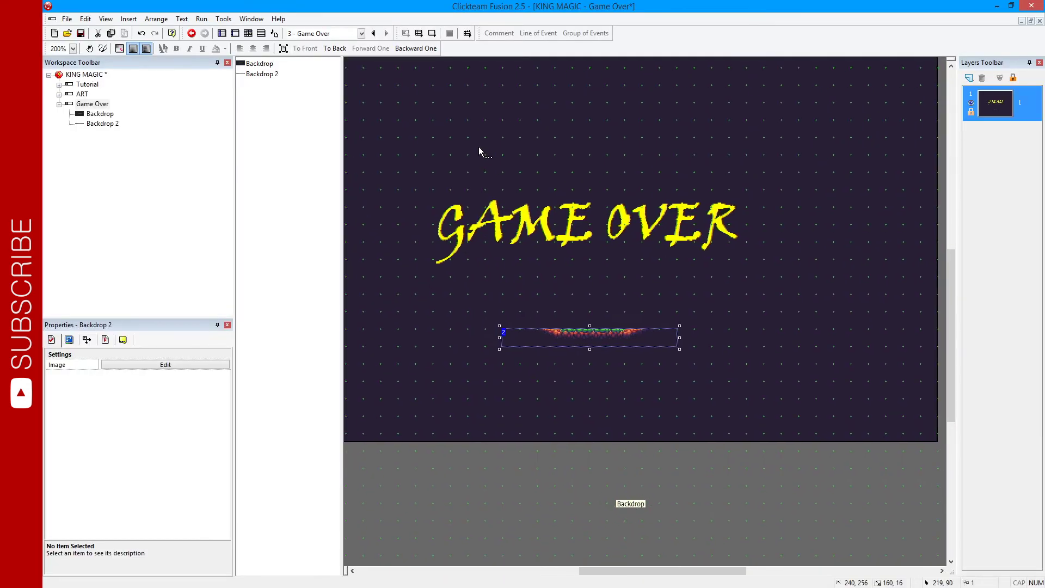
{"action": "left_click", "coordinate": [76, 114]}
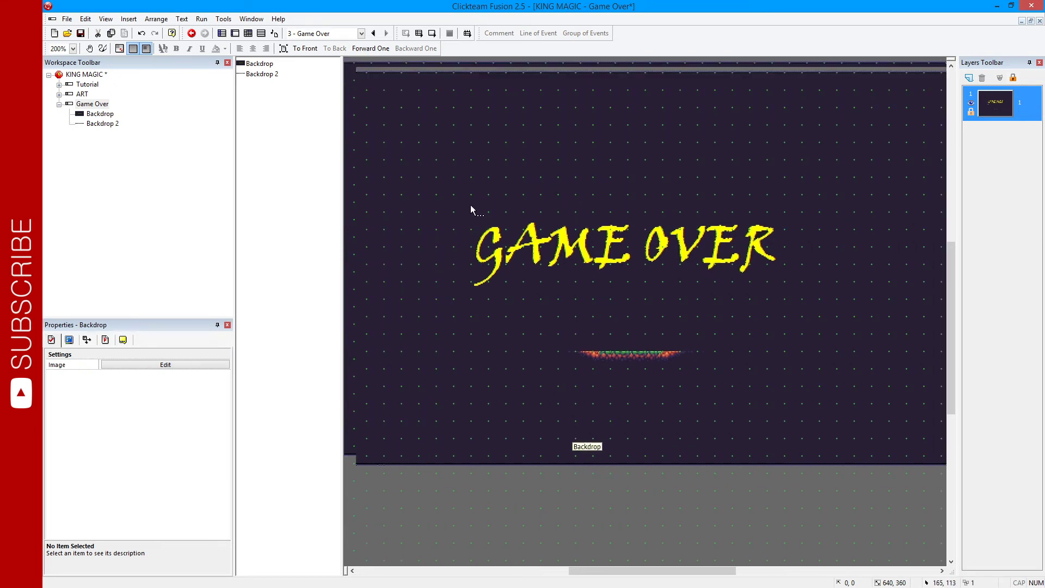
- Drag the Physics - Engine object from the Tutorial level onto the Game Over frame
{"action": "left_click", "coordinate": [59, 85]}
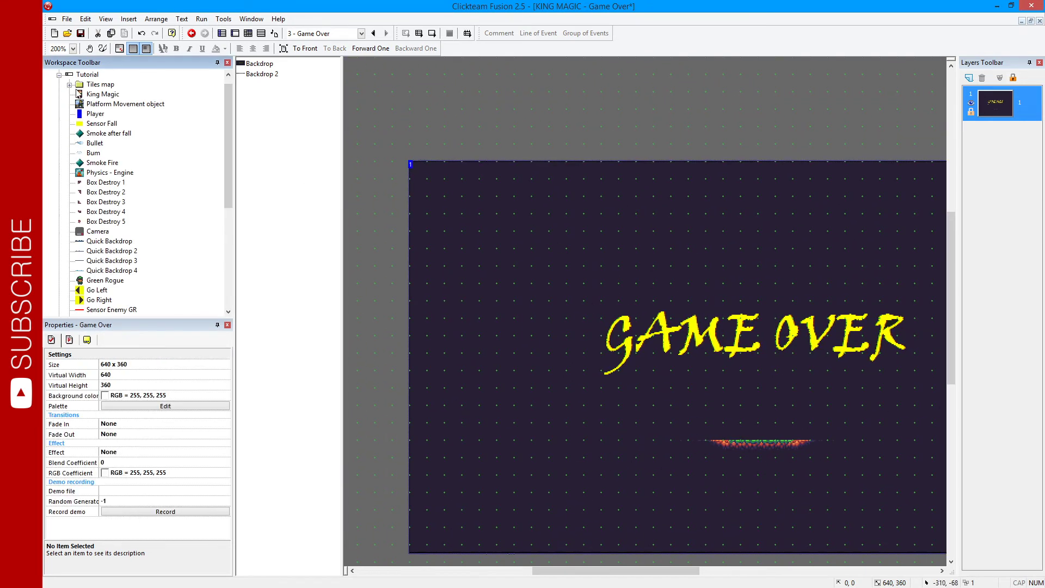
{"action": "scroll", "coordinate": [95, 136], "scroll_direction": "down", "scroll_amount": 3}
{"action": "scroll", "coordinate": [98, 141], "scroll_direction": "down", "scroll_amount": 2}
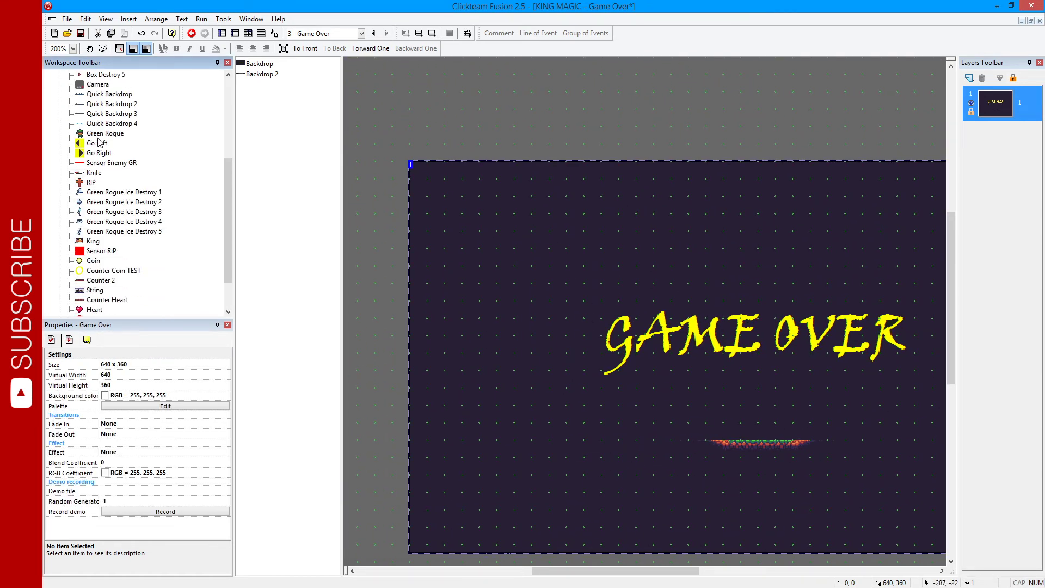
{"action": "scroll", "coordinate": [98, 142], "scroll_direction": "up", "scroll_amount": 2}
{"action": "scroll", "coordinate": [98, 143], "scroll_direction": "up", "scroll_amount": 2}
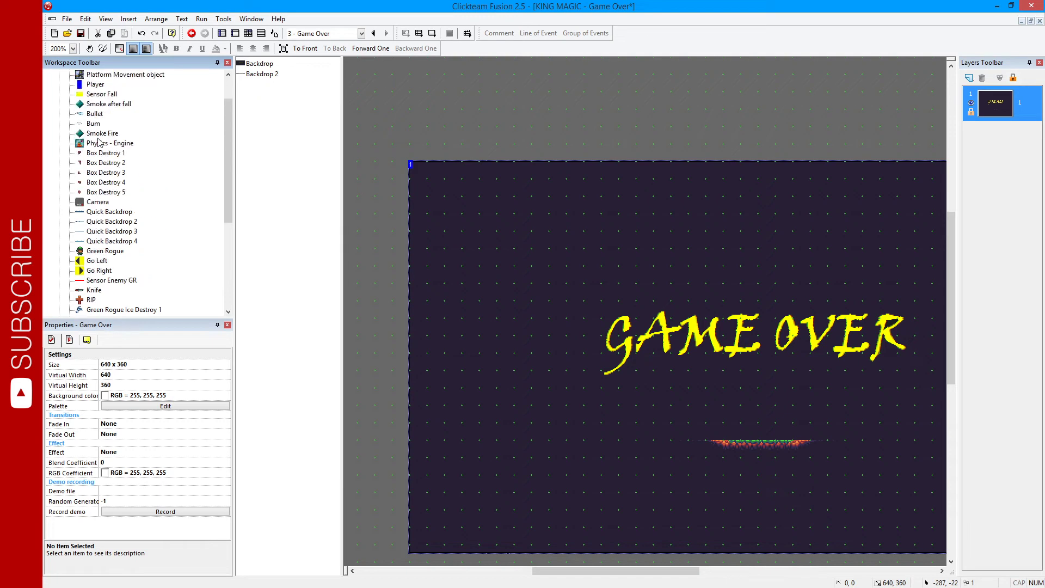
{"action": "mouse_move", "coordinate": [99, 143]}
{"action": "left_mouse_down"}
{"action": "mouse_move", "coordinate": [372, 136]}
{"action": "mouse_move", "coordinate": [366, 125]}
{"action": "left_mouse_up"}
{"action": "scroll", "coordinate": [128, 206], "scroll_direction": "down", "scroll_amount": 4}
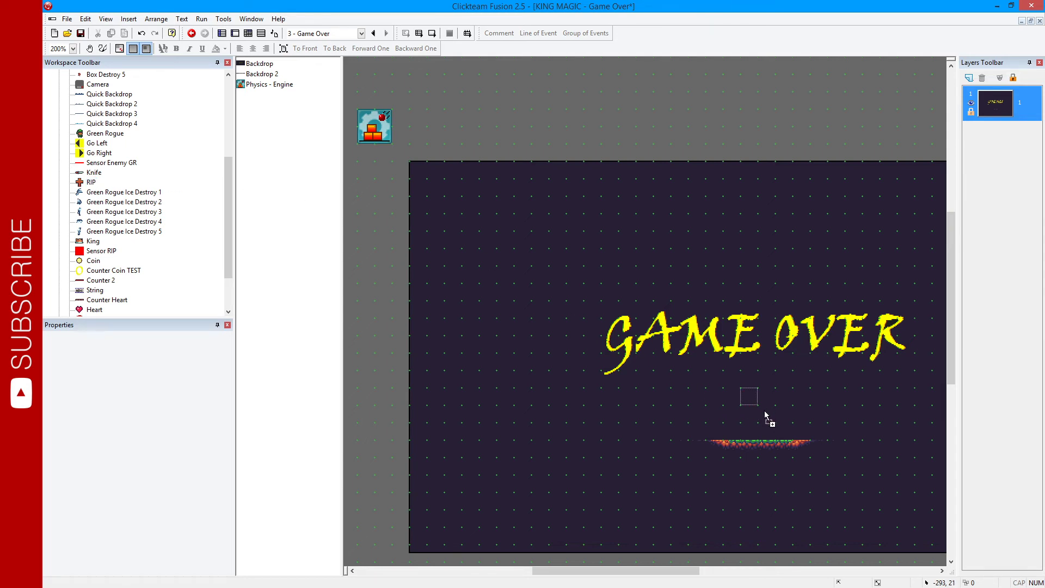
- Place the RIP cross below GAME OVER and centre it horizontally in the frame
{"action": "left_click_drag", "start_coordinate": [764, 410], "coordinate": [765, 414]}
{"action": "scroll", "coordinate": [773, 416], "scroll_direction": "up", "scroll_amount": 1}
{"action": "left_click", "coordinate": [719, 370]}
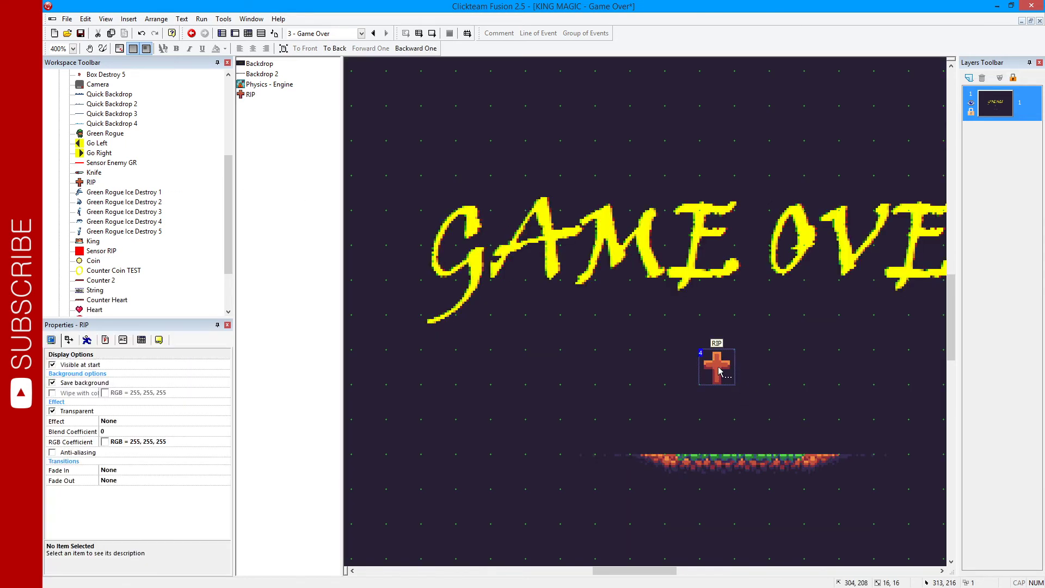
{"action": "right_click", "coordinate": [718, 370]}
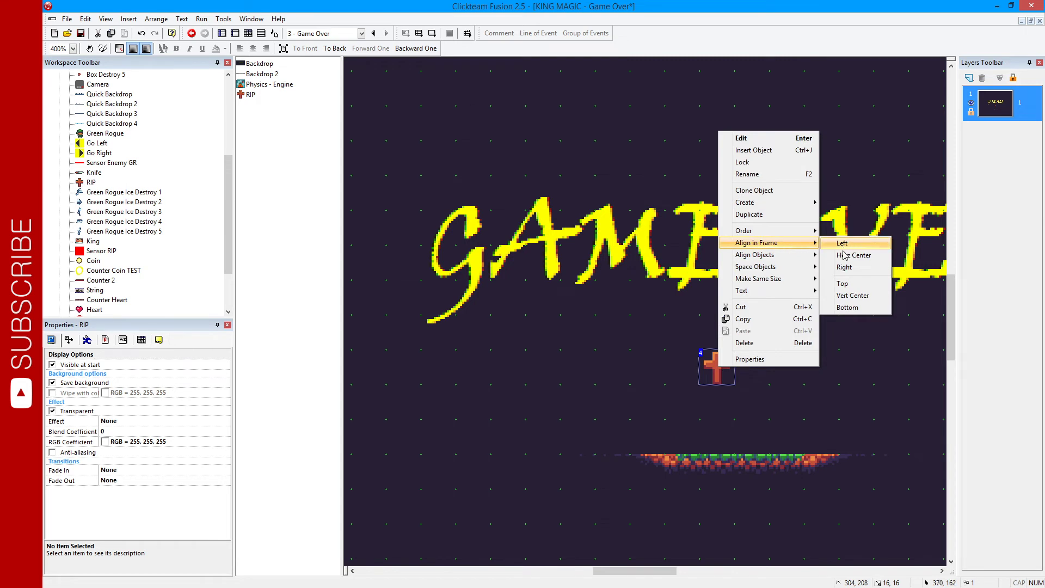
{"action": "left_click", "coordinate": [843, 254]}
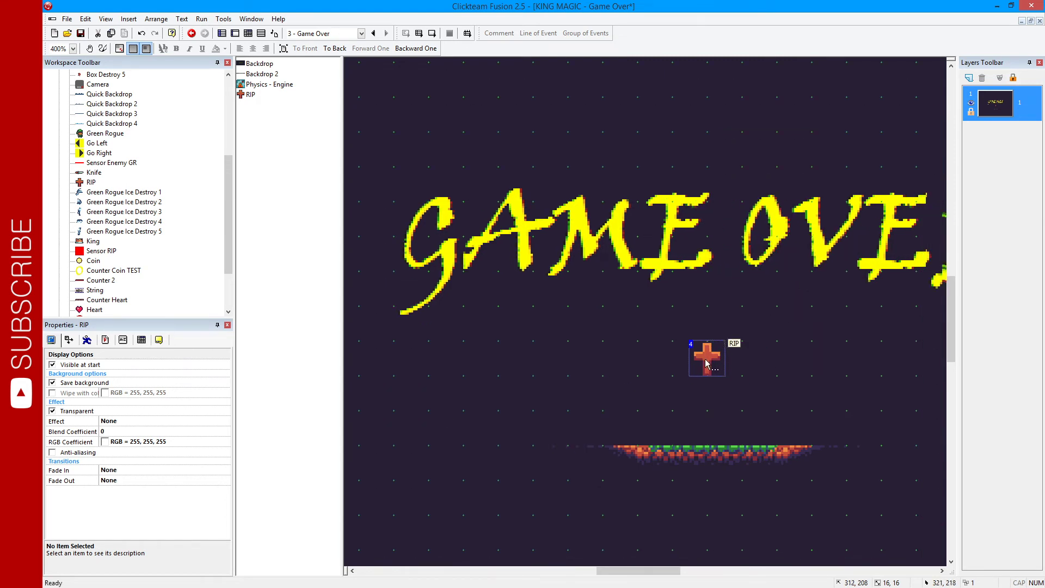
- Set Backdrop 2's obstacle type to Obstacle, check RIP's movement settings, and open the events
{"action": "left_click", "coordinate": [669, 449]}
{"action": "left_click", "coordinate": [105, 340]}
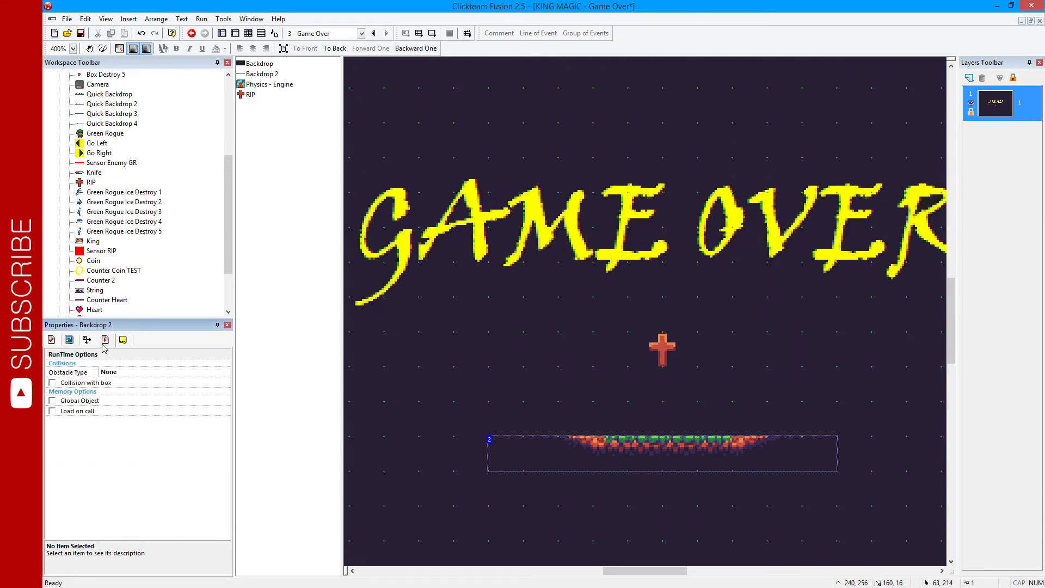
{"action": "left_click", "coordinate": [108, 371]}
{"action": "left_click", "coordinate": [112, 391]}
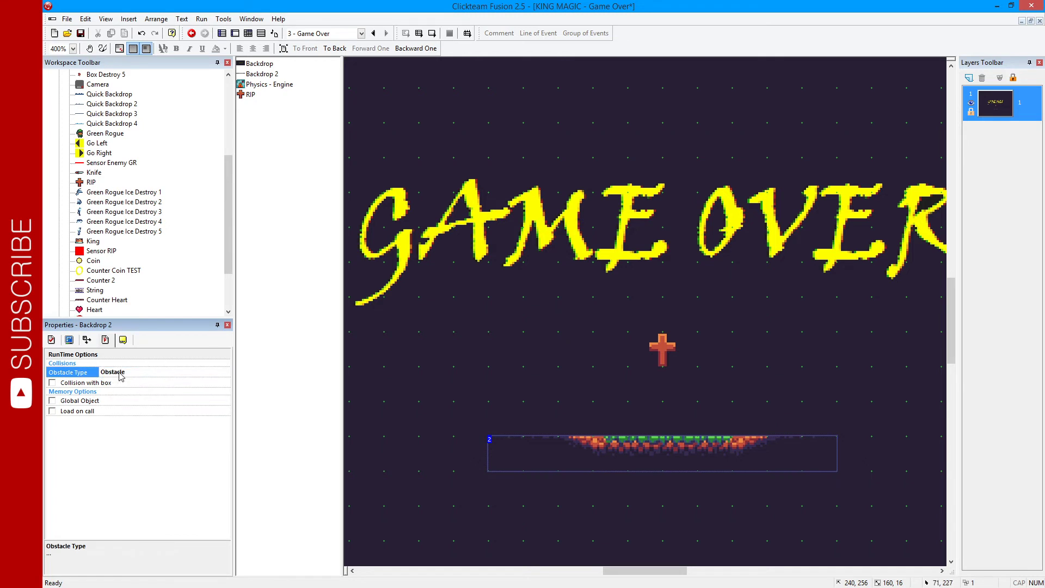
{"action": "left_click", "coordinate": [670, 351]}
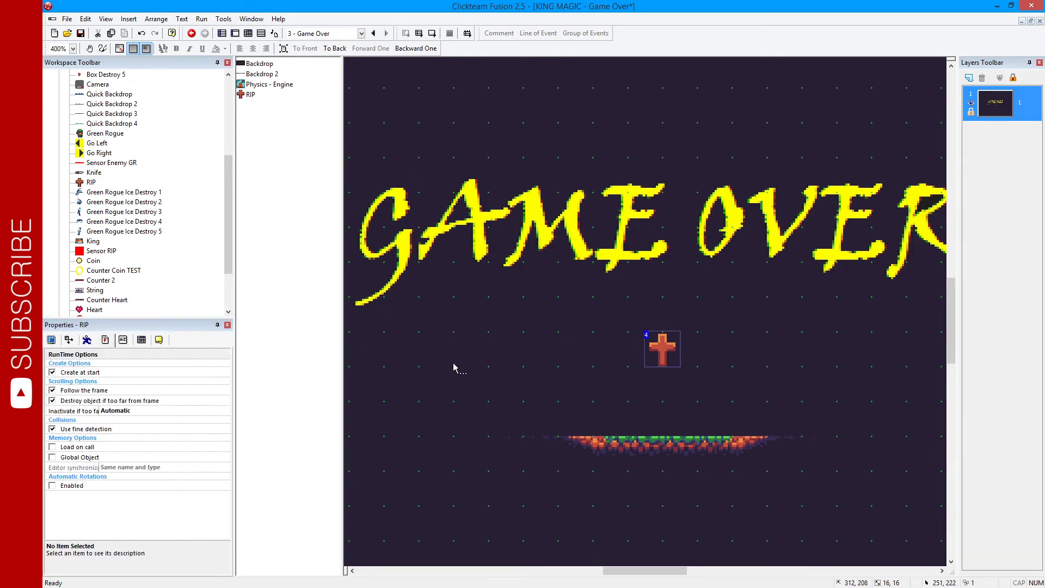
{"action": "left_click", "coordinate": [87, 341]}
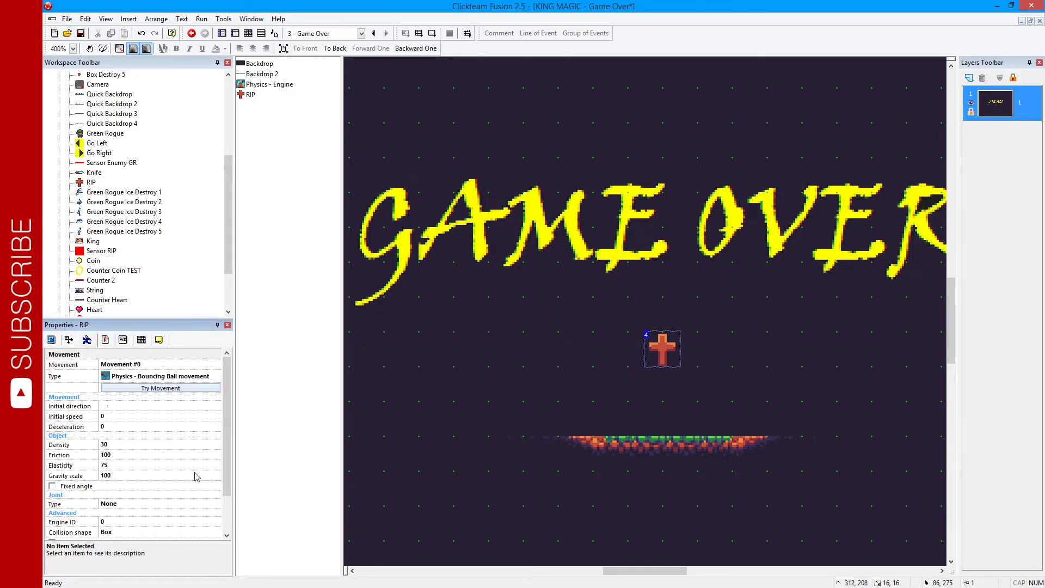
{"action": "left_click", "coordinate": [248, 34]}
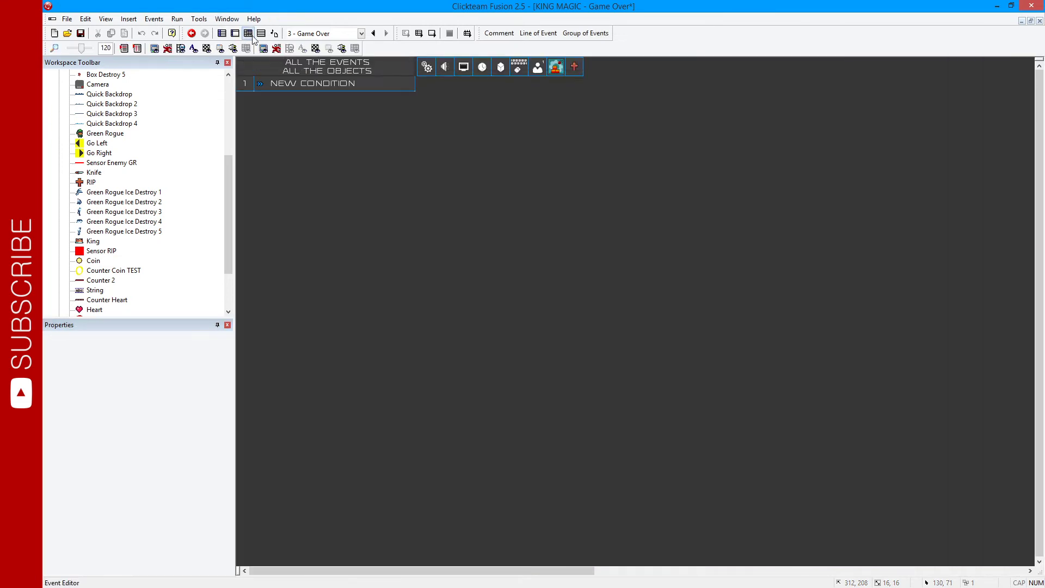
- Add Start of Frame and RIP-collides-with-background events, making RIP stop on collision
{"action": "double_click", "coordinate": [313, 84]}
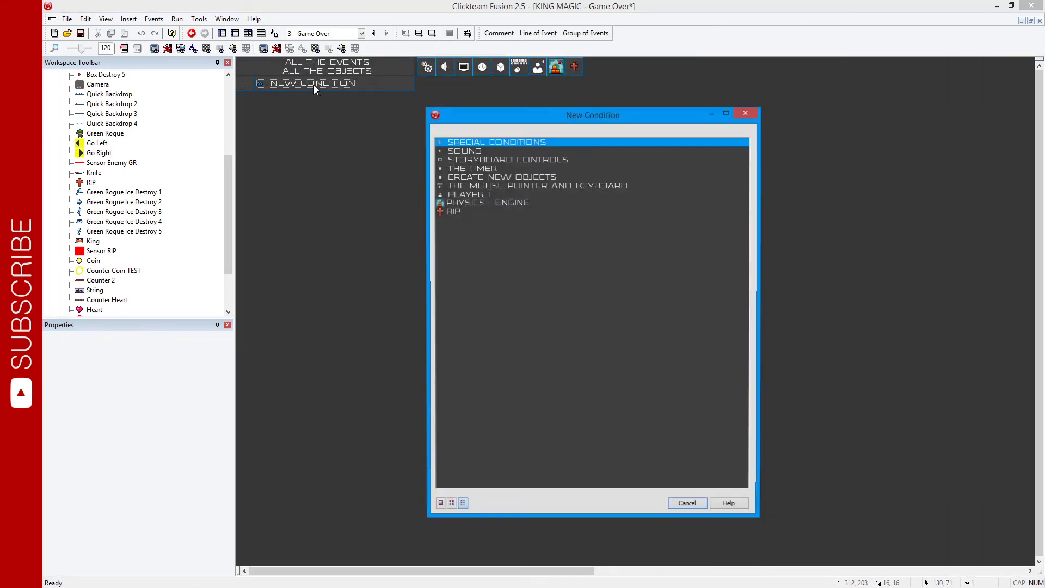
{"action": "left_click", "coordinate": [457, 145]}
{"action": "left_click", "coordinate": [457, 160]}
{"action": "left_click", "coordinate": [479, 166]}
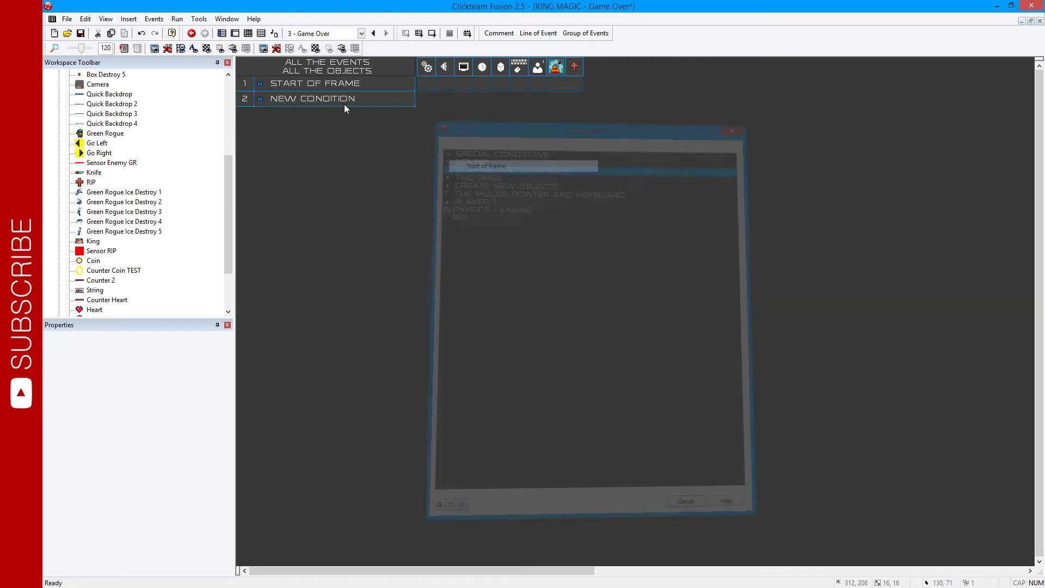
{"action": "double_click", "coordinate": [324, 104]}
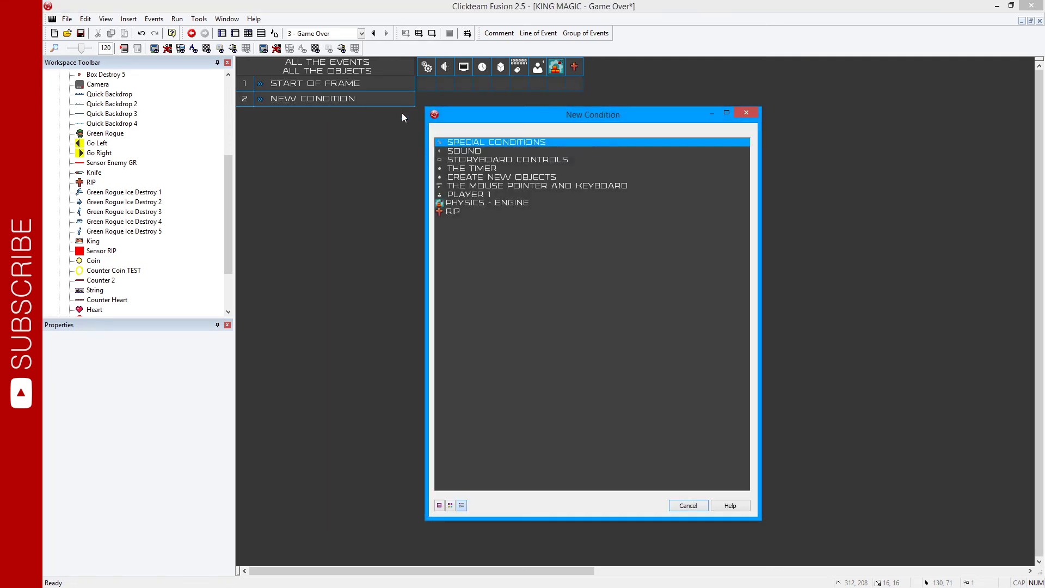
{"action": "left_click", "coordinate": [452, 211]}
{"action": "mouse_move", "coordinate": [484, 218]}
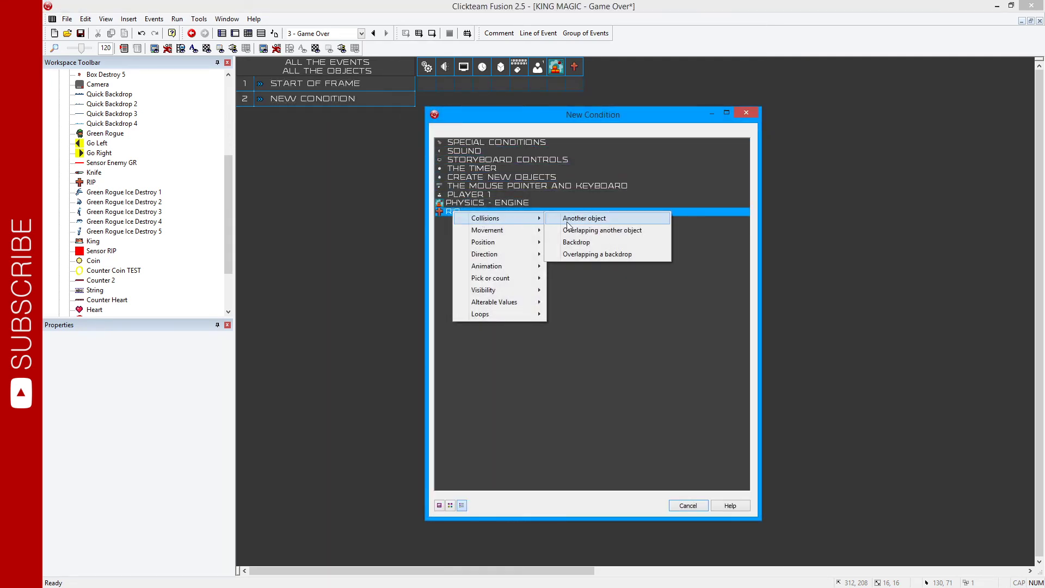
{"action": "left_click", "coordinate": [566, 243]}
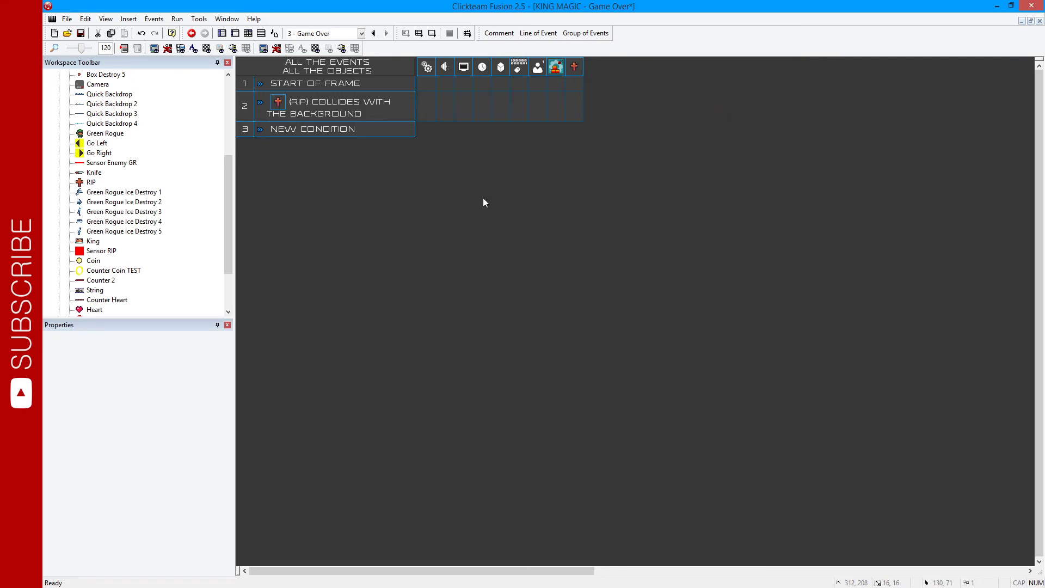
{"action": "left_click", "coordinate": [573, 112]}
{"action": "mouse_move", "coordinate": [632, 115]}
{"action": "left_click", "coordinate": [702, 113]}
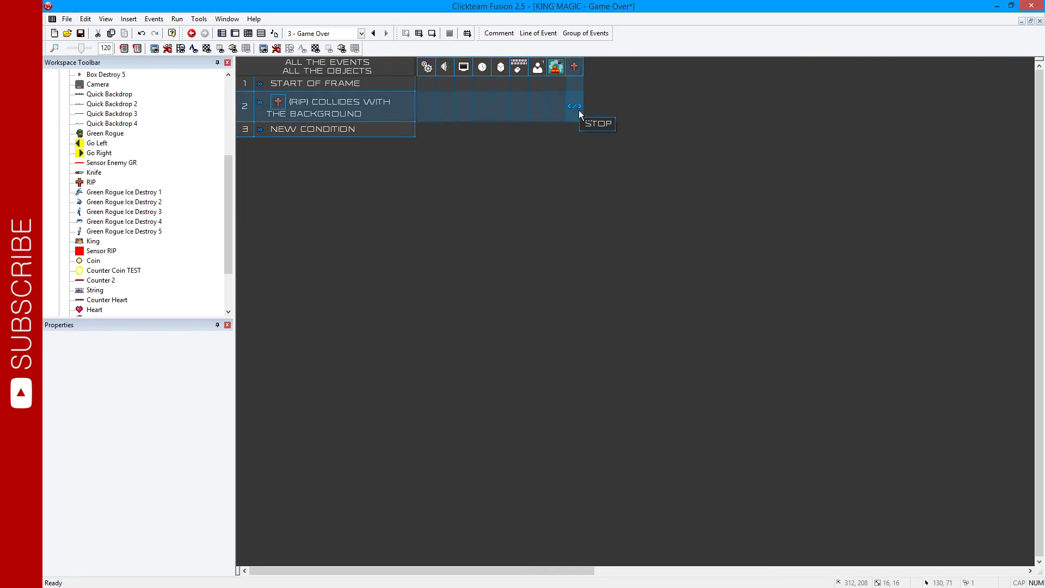
- At start of frame, set RIP's speed to RRandom(0, 30), then test-run the frame
{"action": "left_click", "coordinate": [576, 83]}
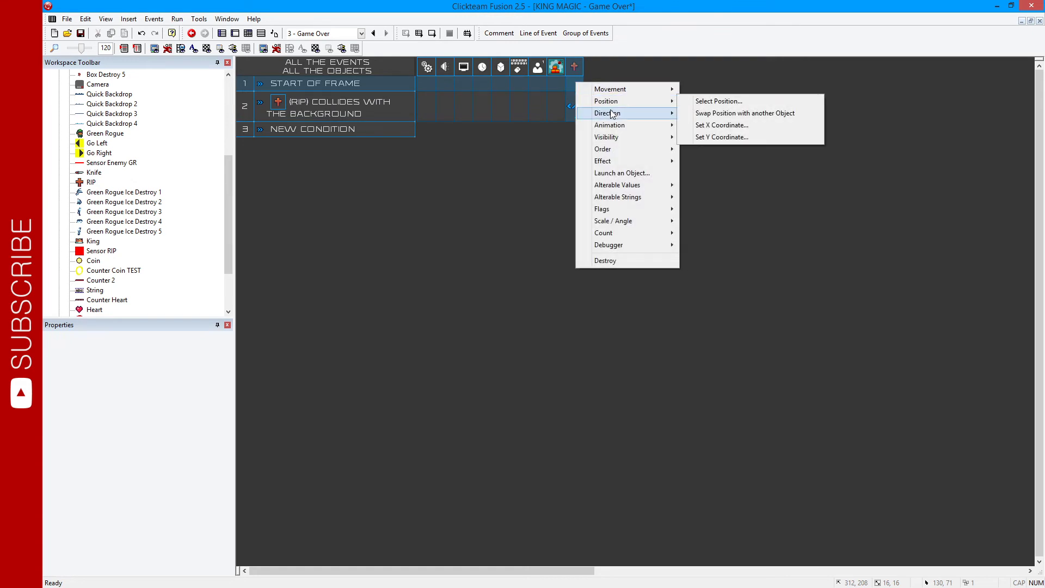
{"action": "mouse_move", "coordinate": [638, 89]}
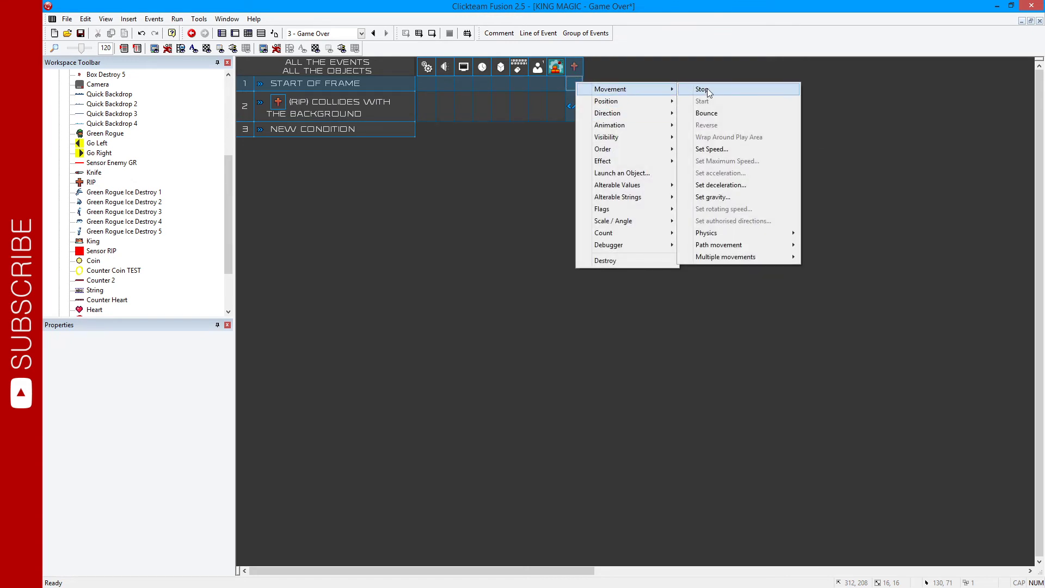
{"action": "left_click", "coordinate": [719, 148]}
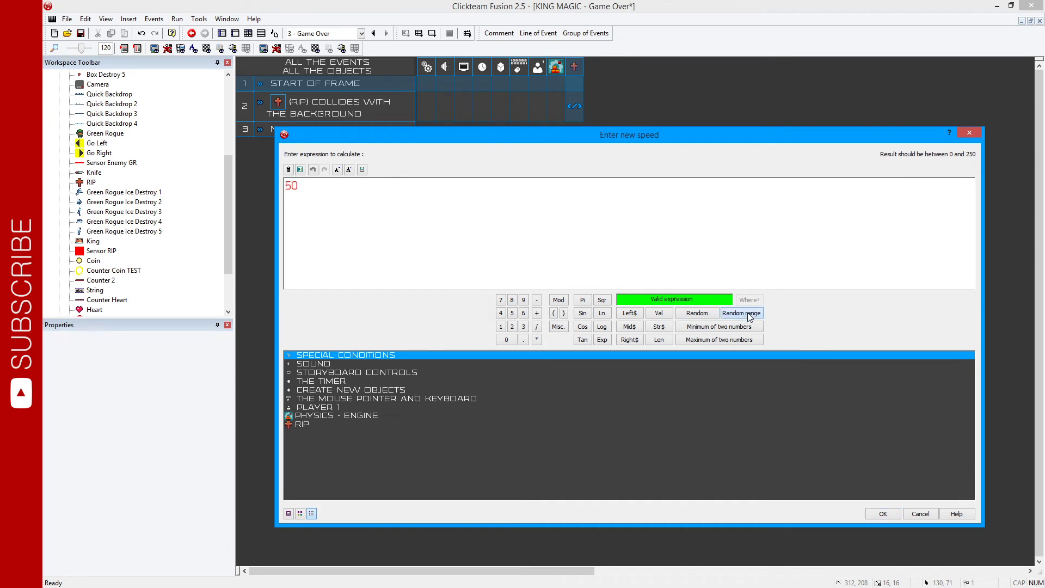
{"action": "left_click", "coordinate": [750, 318]}
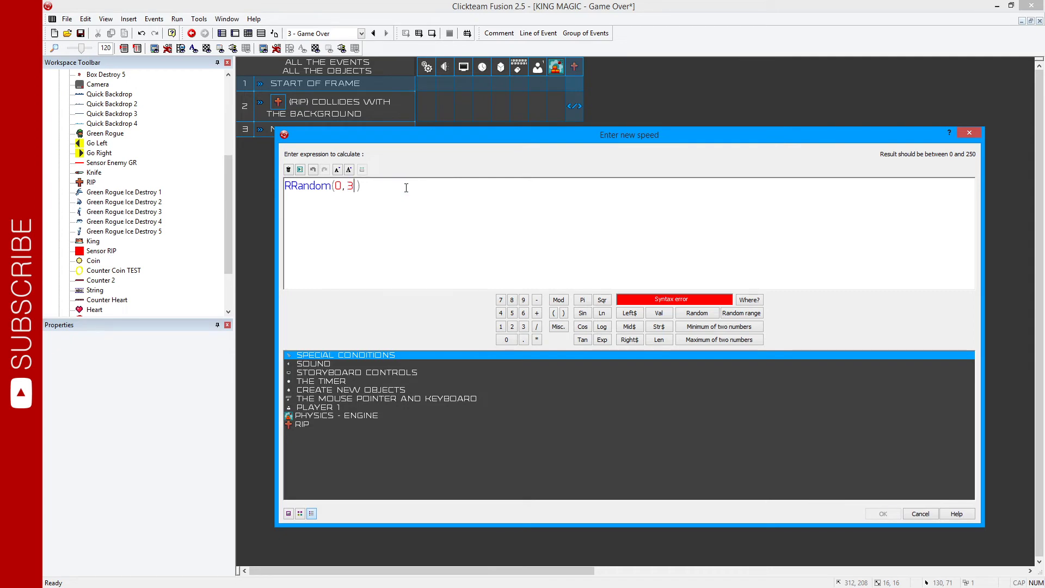
{"action": "type", "text": "0"}
{"action": "left_click", "coordinate": [884, 511]}
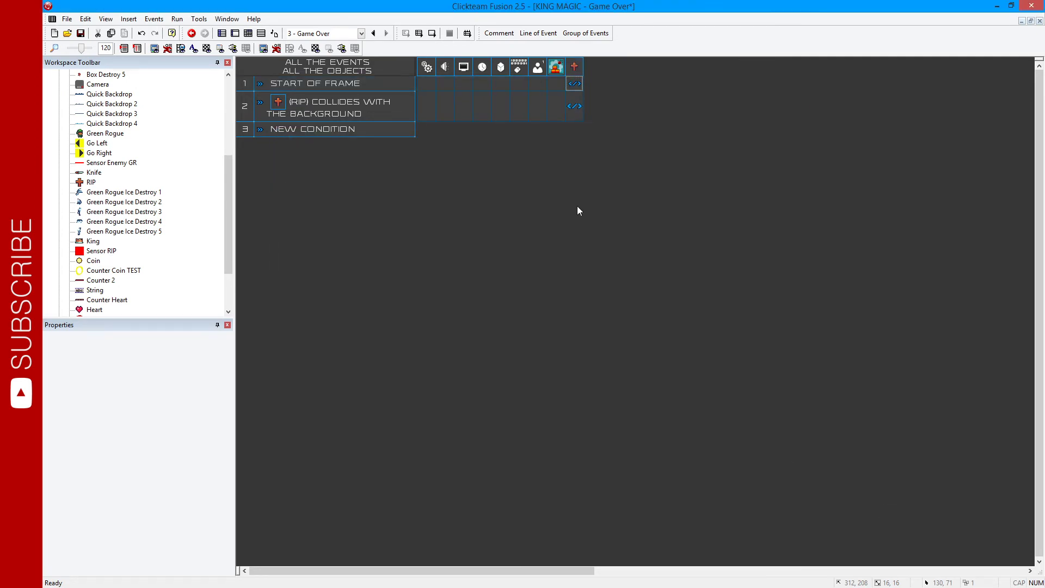
{"action": "key", "text": "F7"}
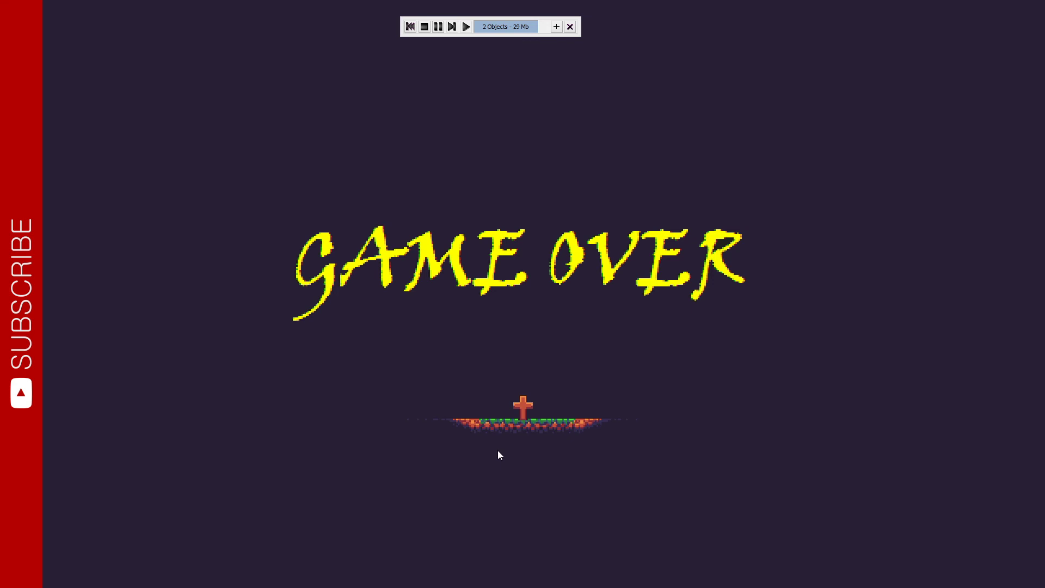
- Close the test run, check the Game Over layout, and start a new condition on event line 3
{"action": "left_click", "coordinate": [424, 26]}
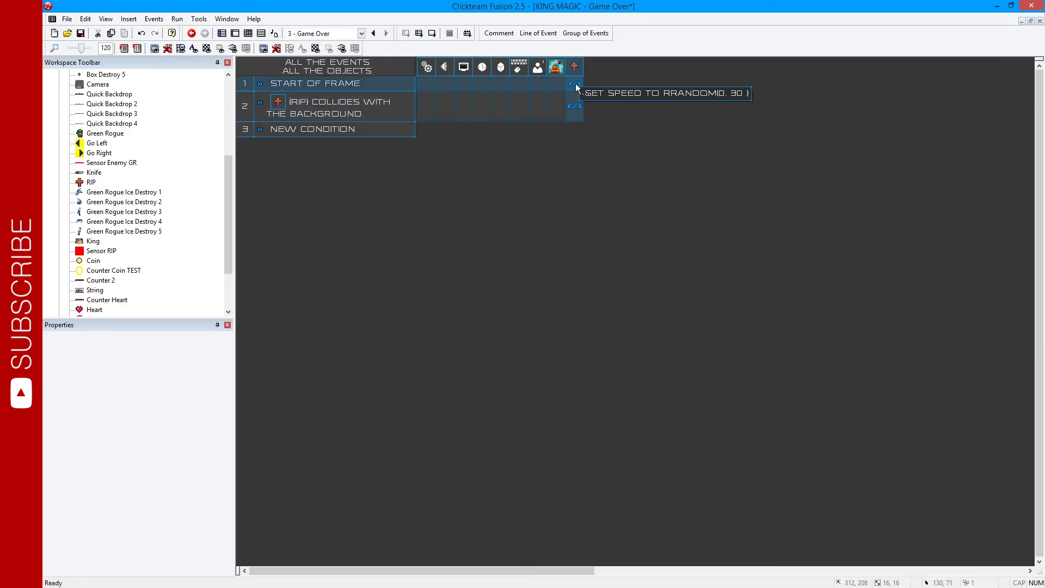
{"action": "left_click", "coordinate": [235, 34]}
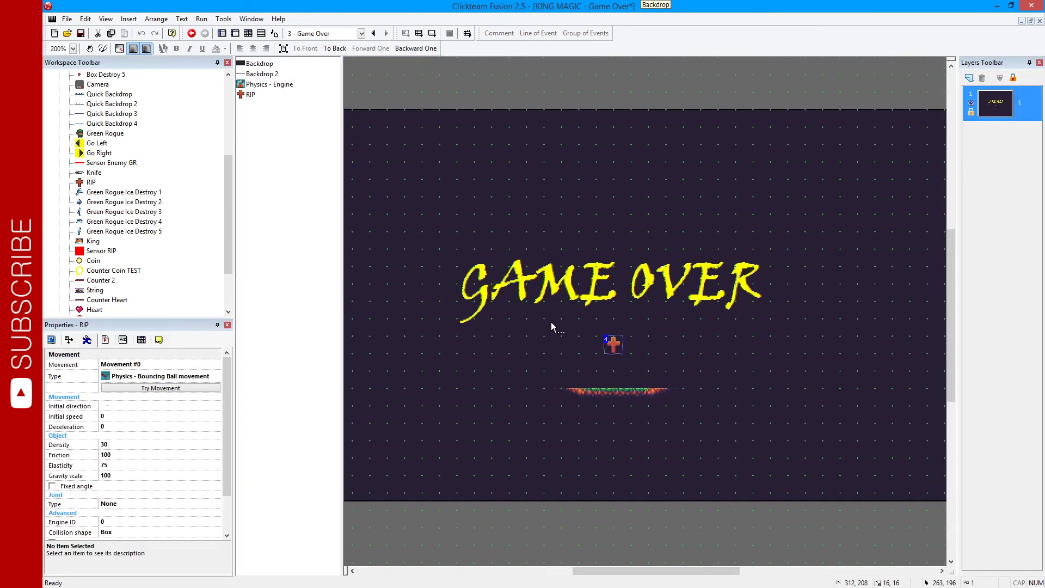
{"action": "left_click", "coordinate": [248, 34]}
{"action": "left_click", "coordinate": [320, 129]}
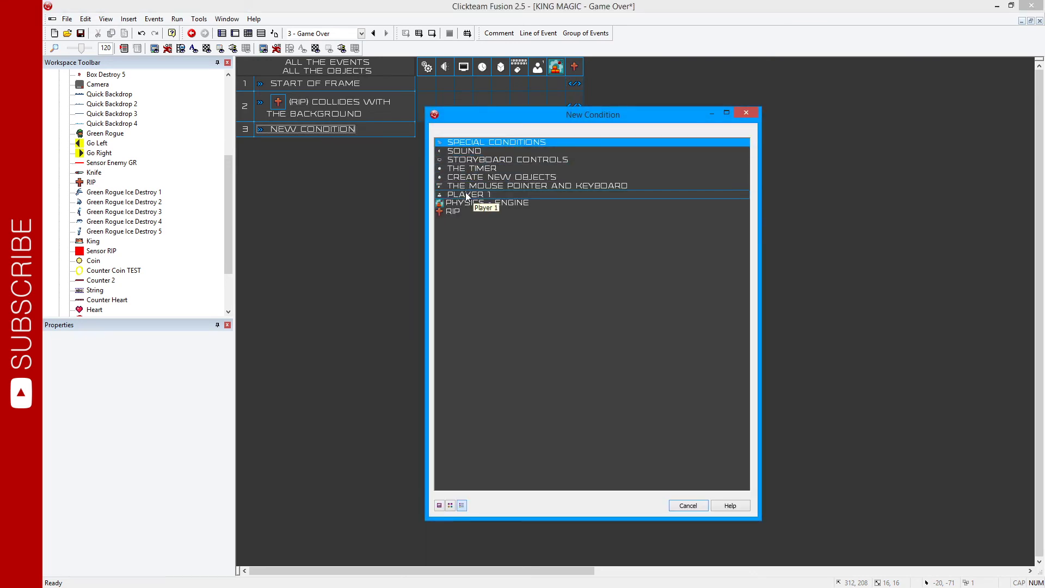
- Add a Timer 'Every 5 seconds' condition to event 3 of the Game Over frame
{"action": "left_click", "coordinate": [466, 177]}
{"action": "left_click", "coordinate": [467, 169]}
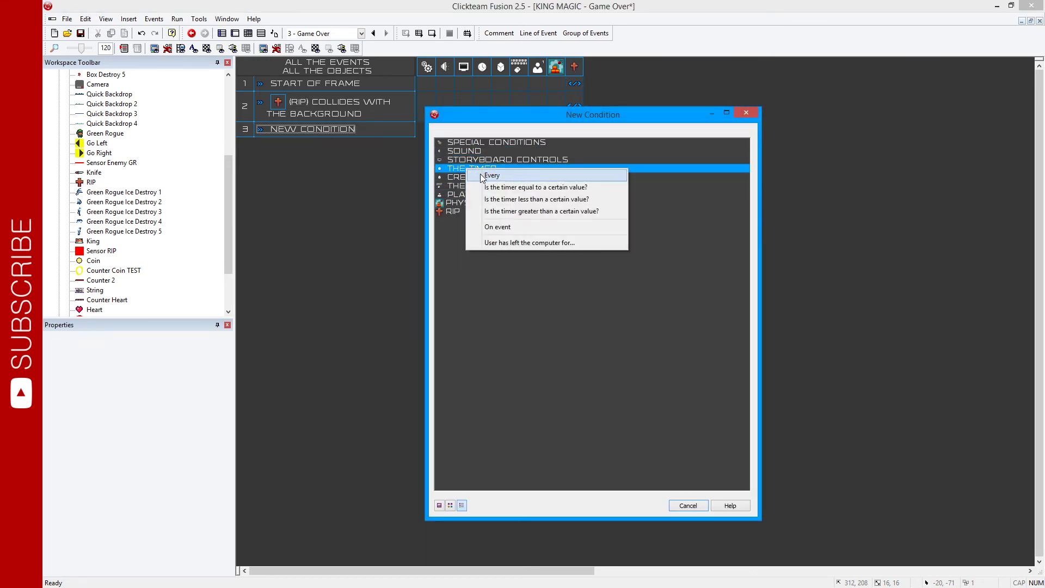
{"action": "left_click", "coordinate": [489, 177]}
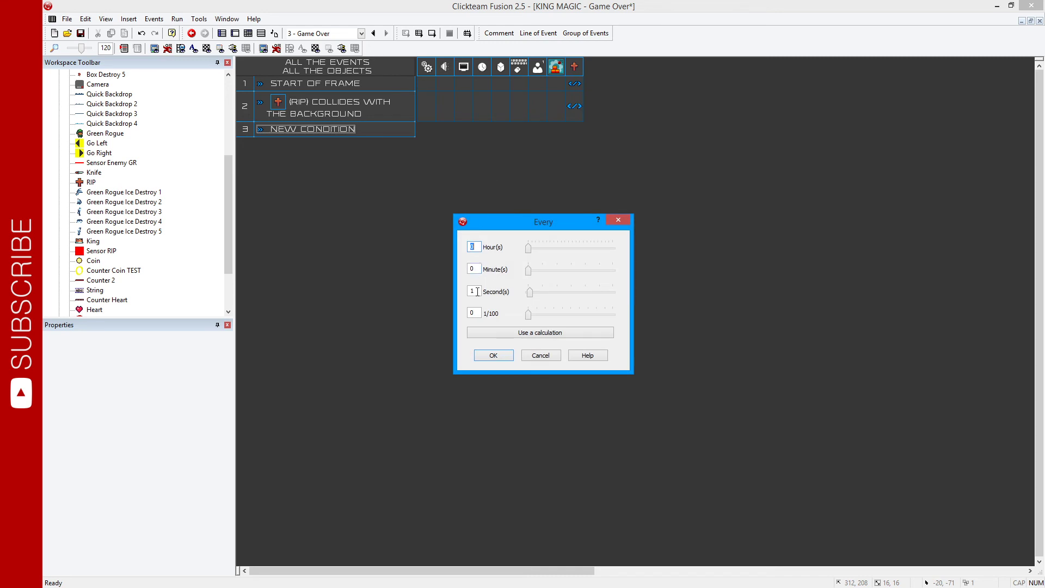
{"action": "type", "text": "5"}
{"action": "left_click", "coordinate": [501, 356]}
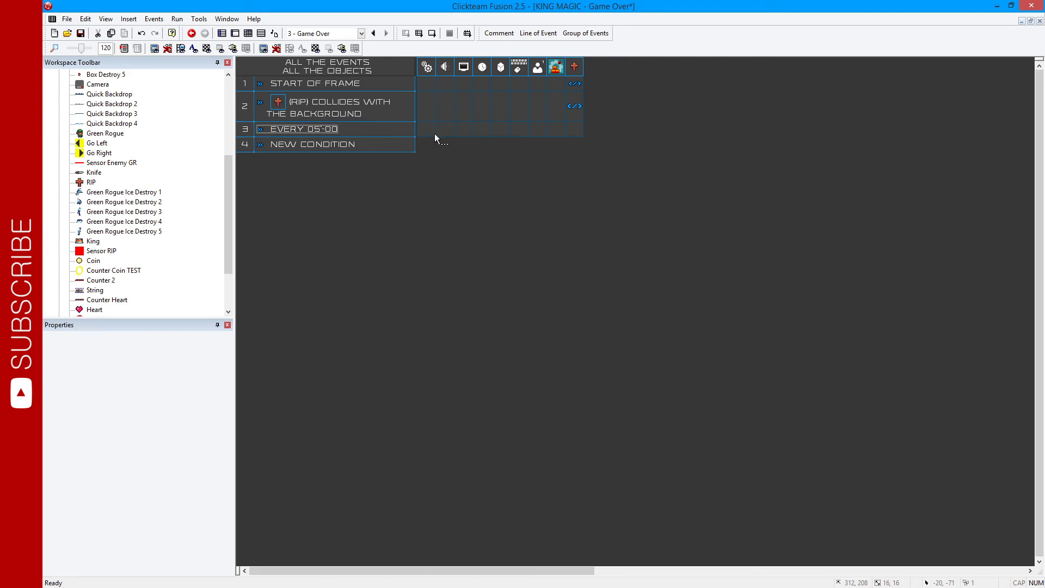
- Give event 3 a Storyboard Controls action that jumps to the Tutorial frame
{"action": "scroll", "coordinate": [140, 229], "scroll_direction": "up", "scroll_amount": 5}
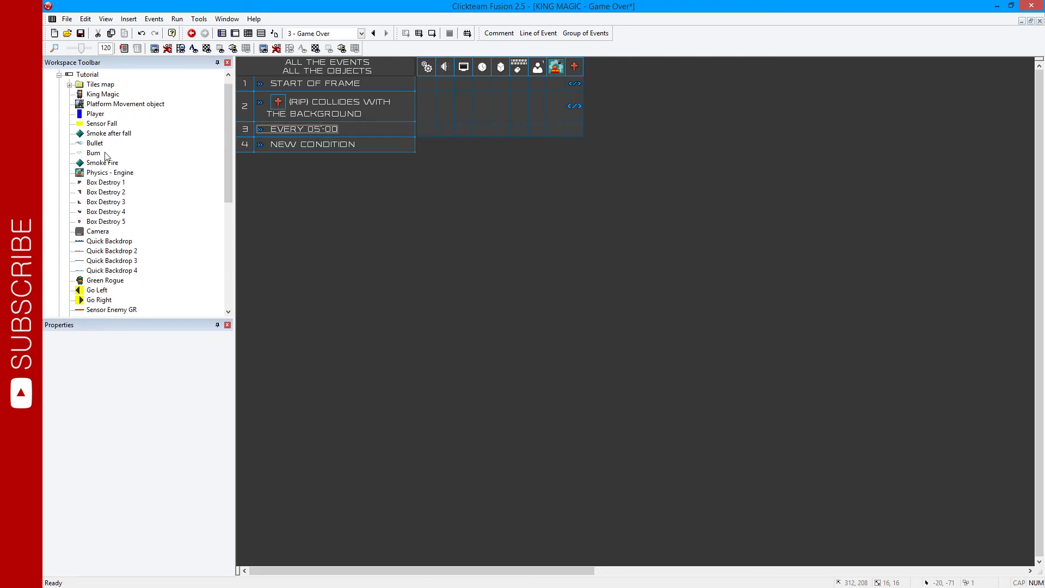
{"action": "left_click", "coordinate": [89, 75]}
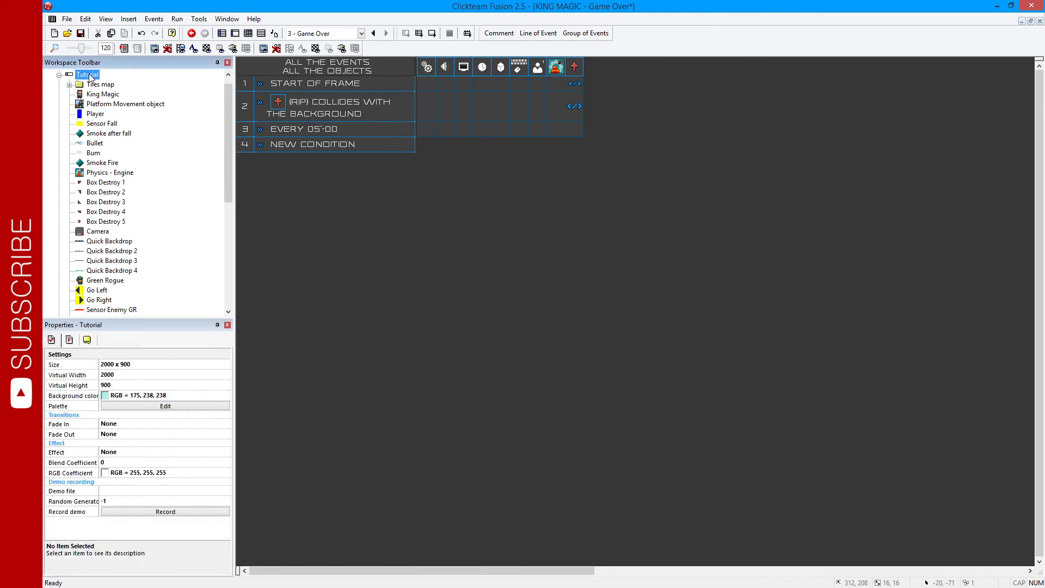
{"action": "left_click", "coordinate": [459, 130]}
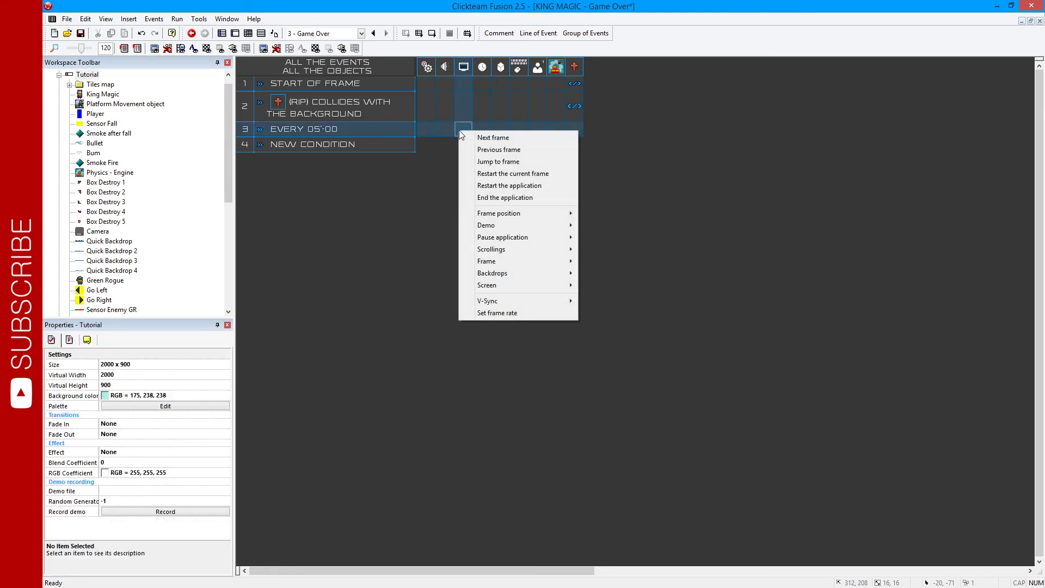
{"action": "left_click", "coordinate": [471, 162]}
{"action": "double_click", "coordinate": [351, 170]}
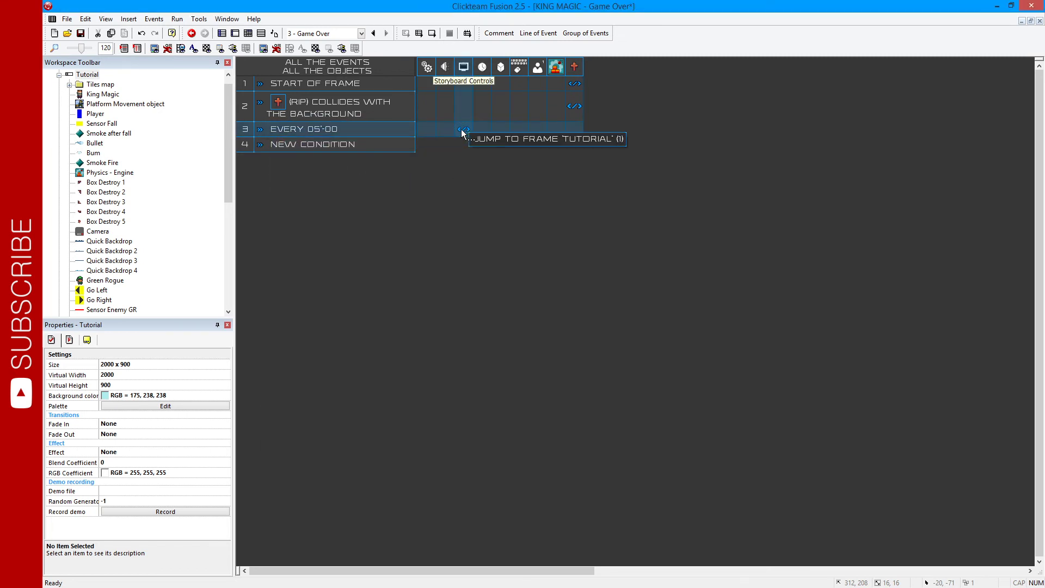
- Make Tutorial event 40 jump to frame 3 'Game Over', then run the application
{"action": "double_click", "coordinate": [87, 76]}
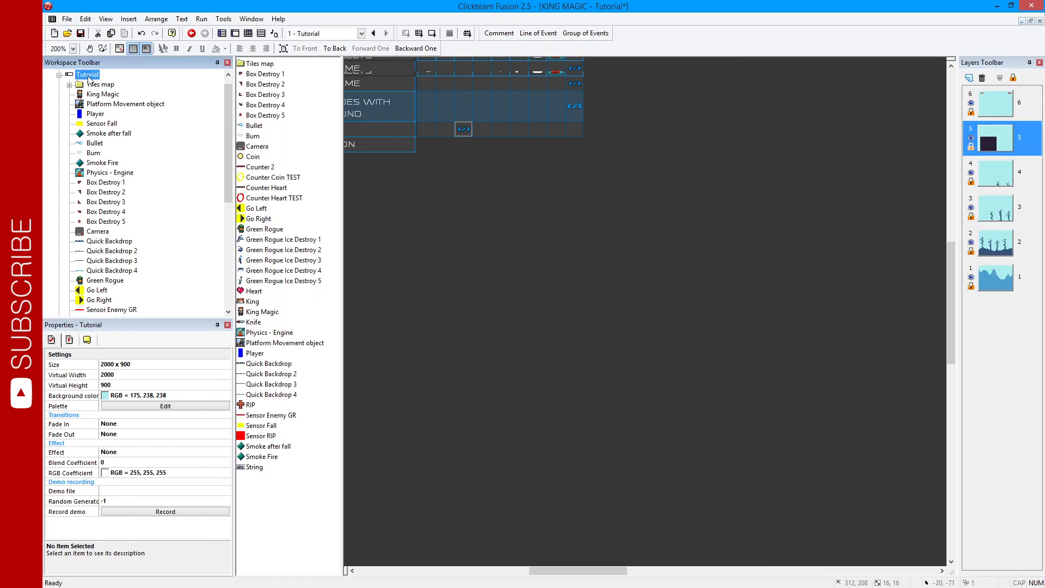
{"action": "left_click", "coordinate": [248, 33]}
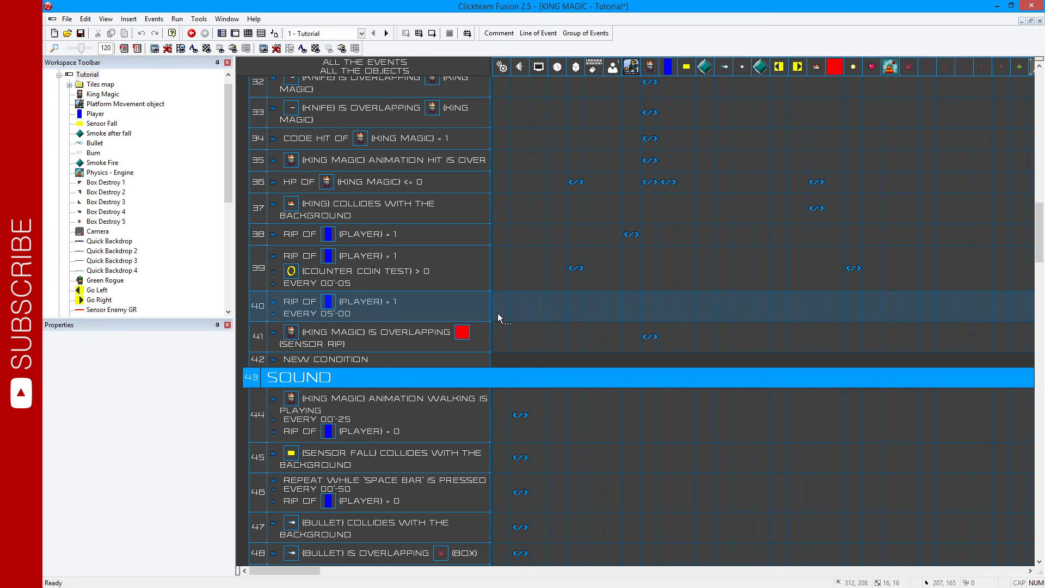
{"action": "right_click", "coordinate": [538, 309]}
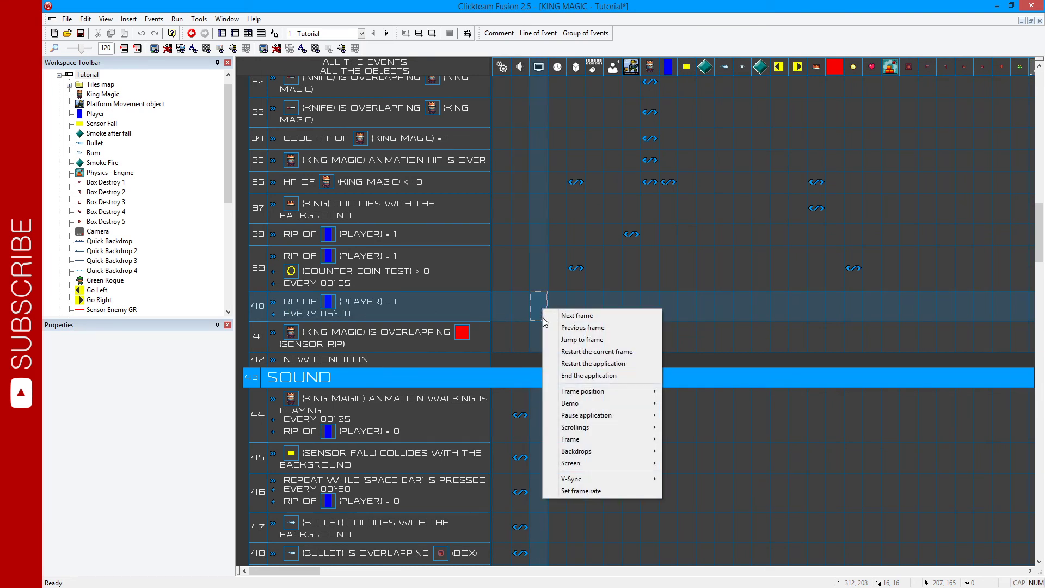
{"action": "left_click", "coordinate": [585, 339]}
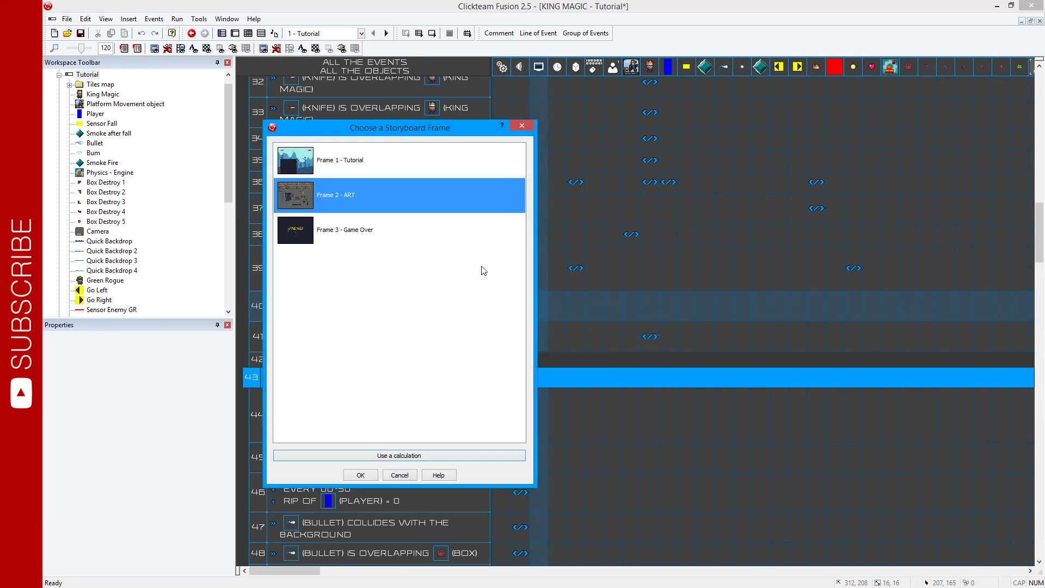
{"action": "double_click", "coordinate": [355, 230]}
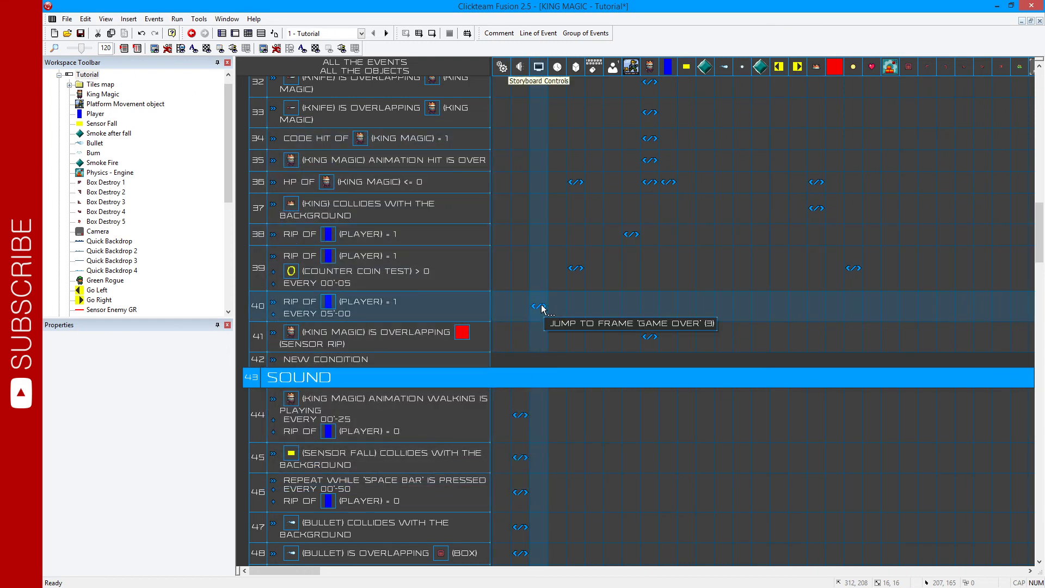
{"action": "left_click", "coordinate": [419, 35]}
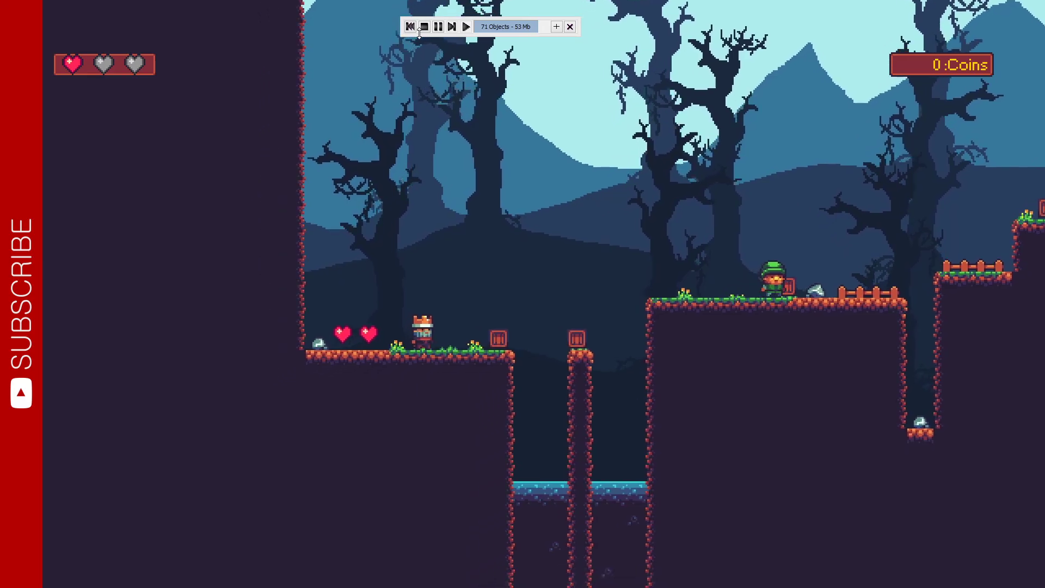
- Collect the hearts, jump the water gap and pillar, and smash the crate for coins
{"action": "key", "text": "Left"}
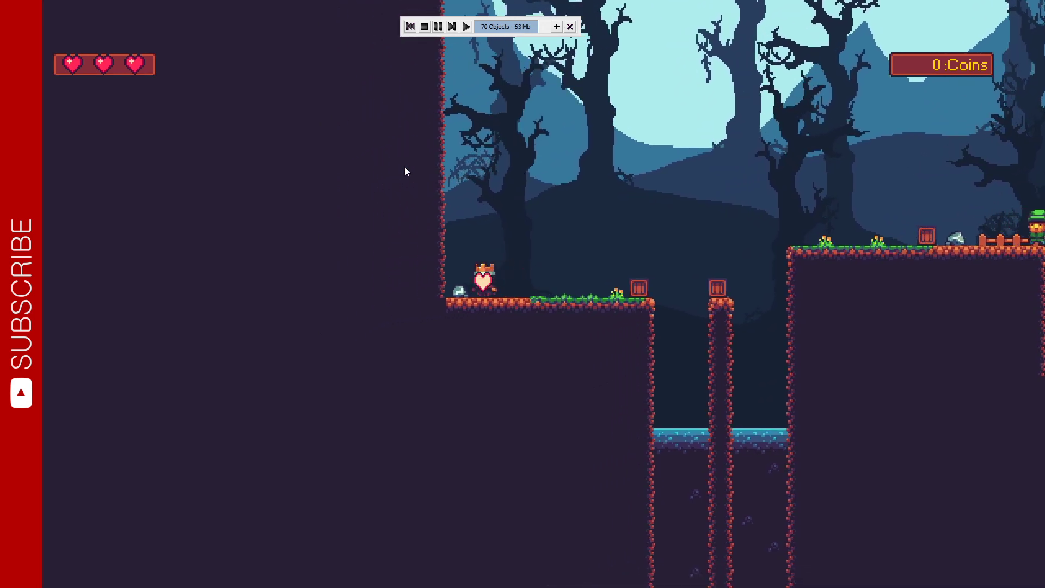
{"action": "key", "text": "Right"}
{"action": "key", "text": "Right"}
{"action": "key", "text": "Up"}
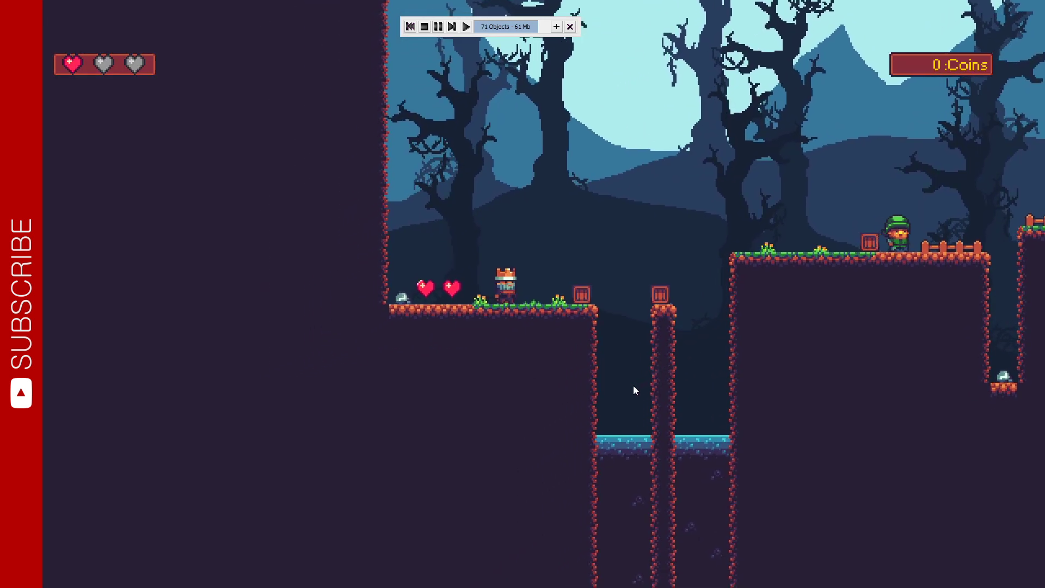
{"action": "key", "text": "Right"}
{"action": "key", "text": "space"}
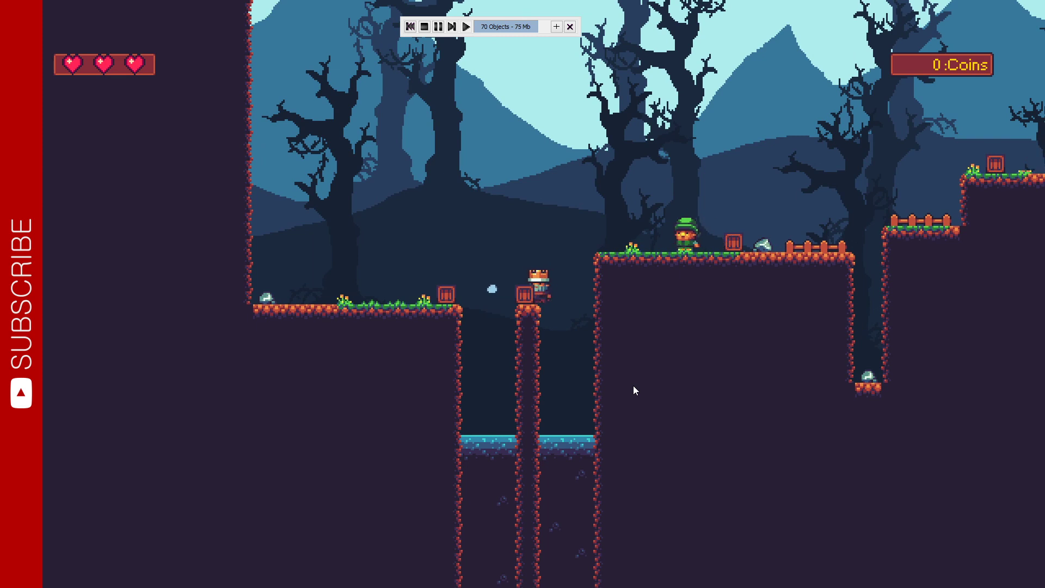
{"action": "key", "text": "Left"}
{"action": "key", "text": "space"}
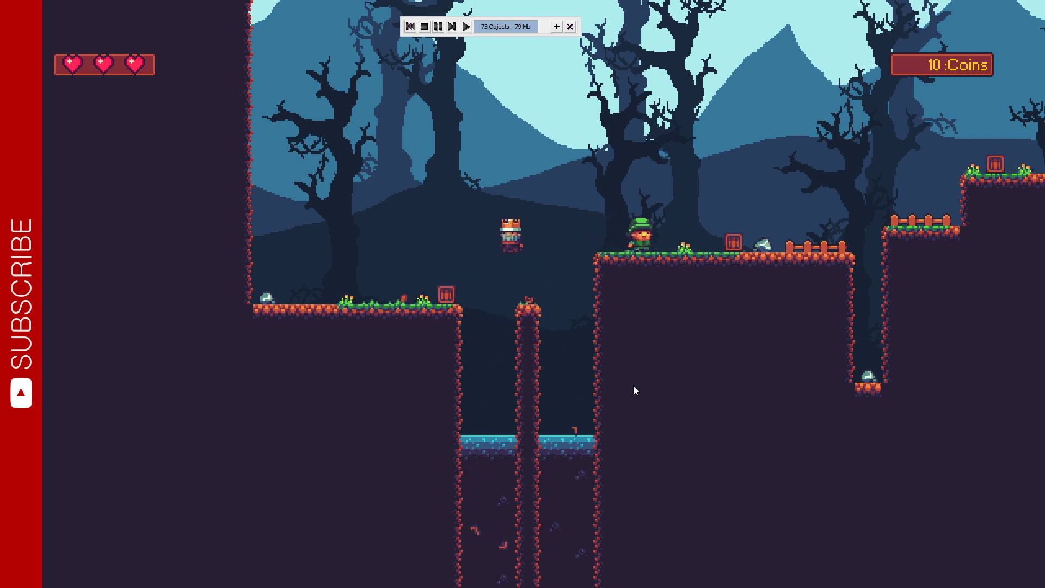
{"action": "key", "text": "x"}
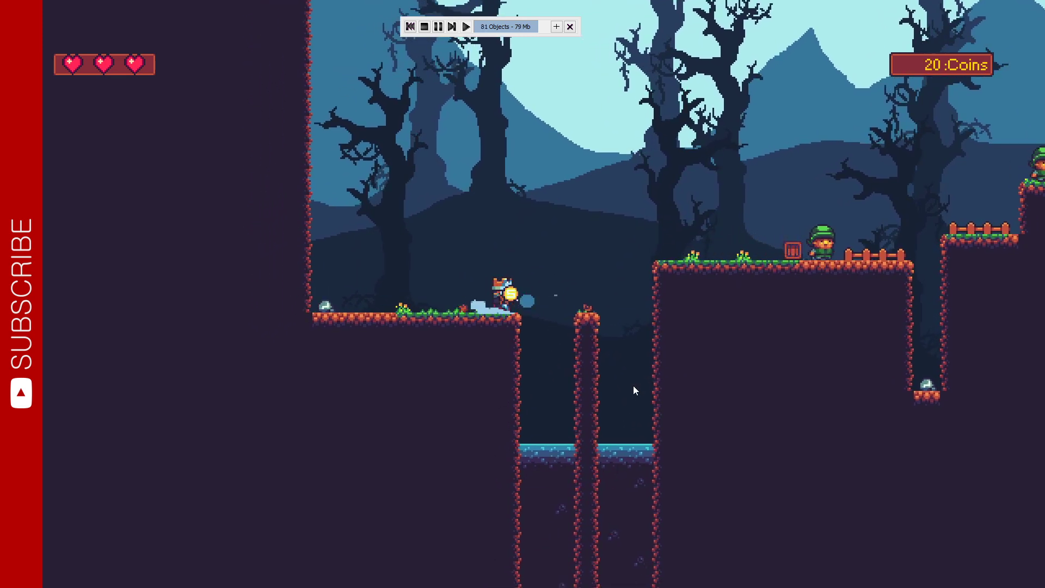
- Jump to the higher platform, kill the enemies and ghost, and collect coins moving right
{"action": "key", "text": "Right"}
{"action": "key", "text": "space"}
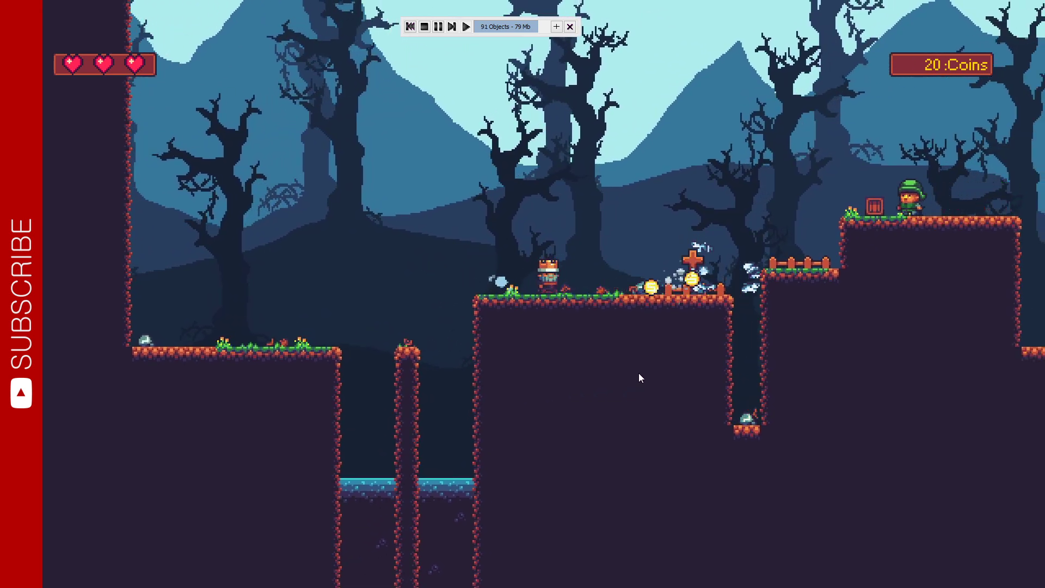
{"action": "key", "text": "Right"}
{"action": "key", "text": "Right"}
{"action": "key", "text": "space"}
{"action": "key", "text": "x"}
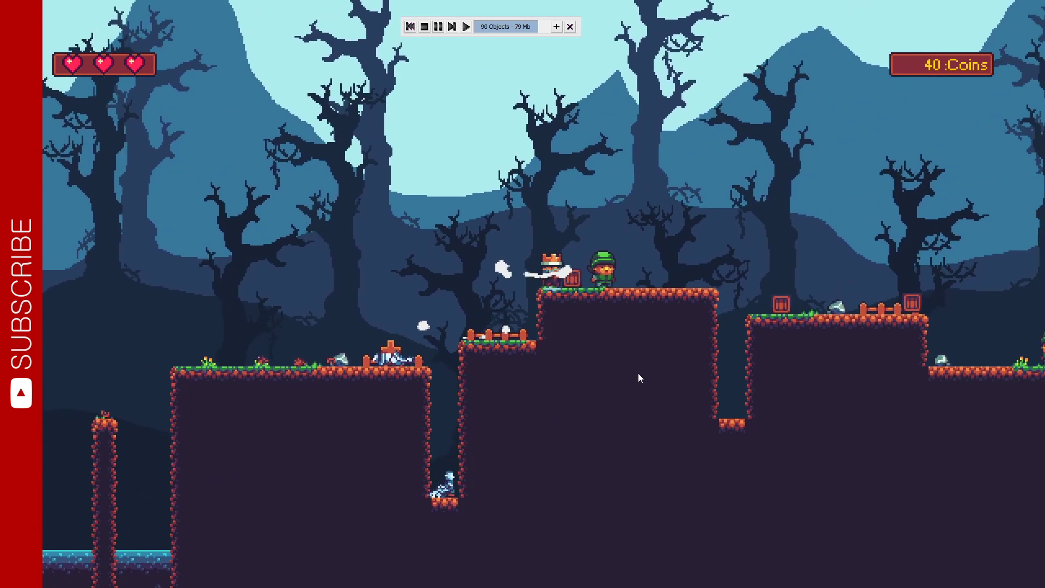
{"action": "key", "text": "x"}
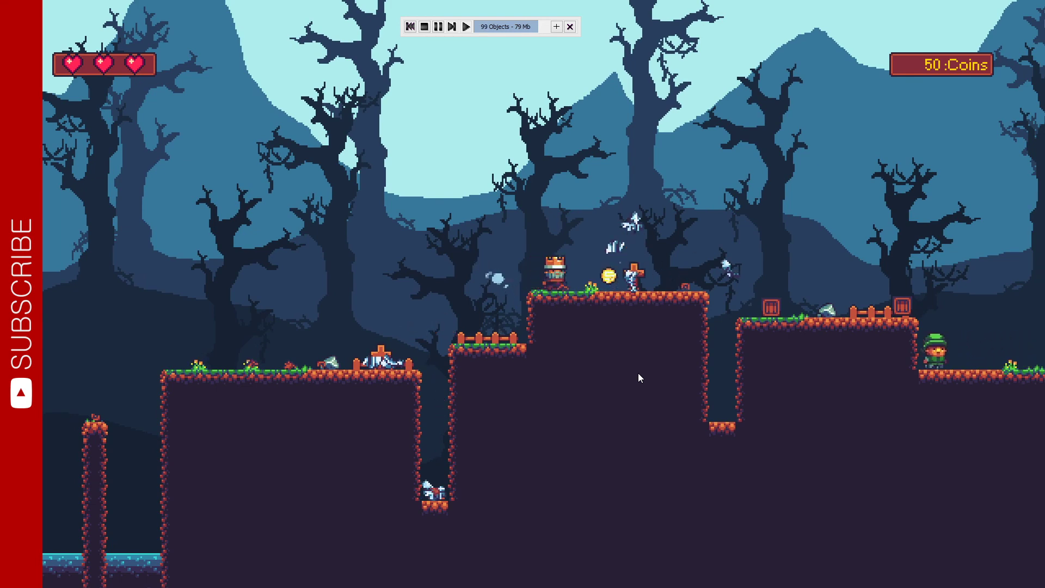
{"action": "key", "text": "Right"}
{"action": "key", "text": "Right"}
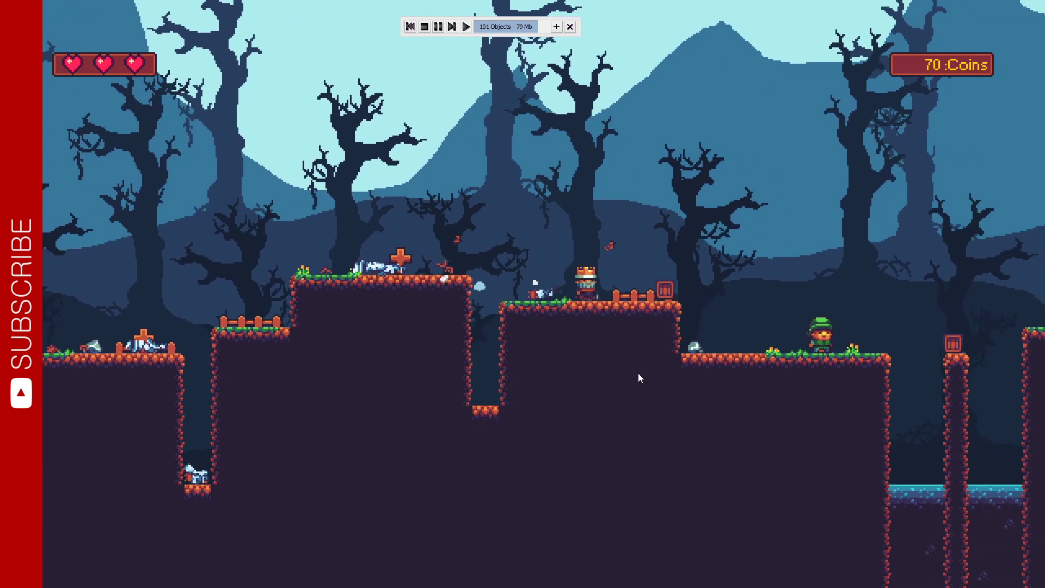
{"action": "key", "text": "Right"}
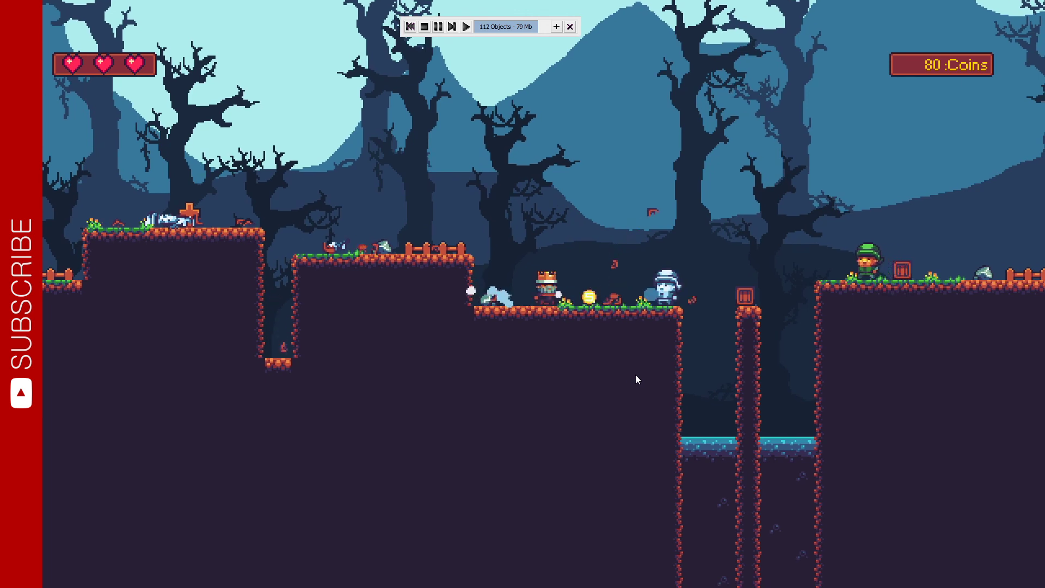
{"action": "key", "text": "x"}
{"action": "key", "text": "Right"}
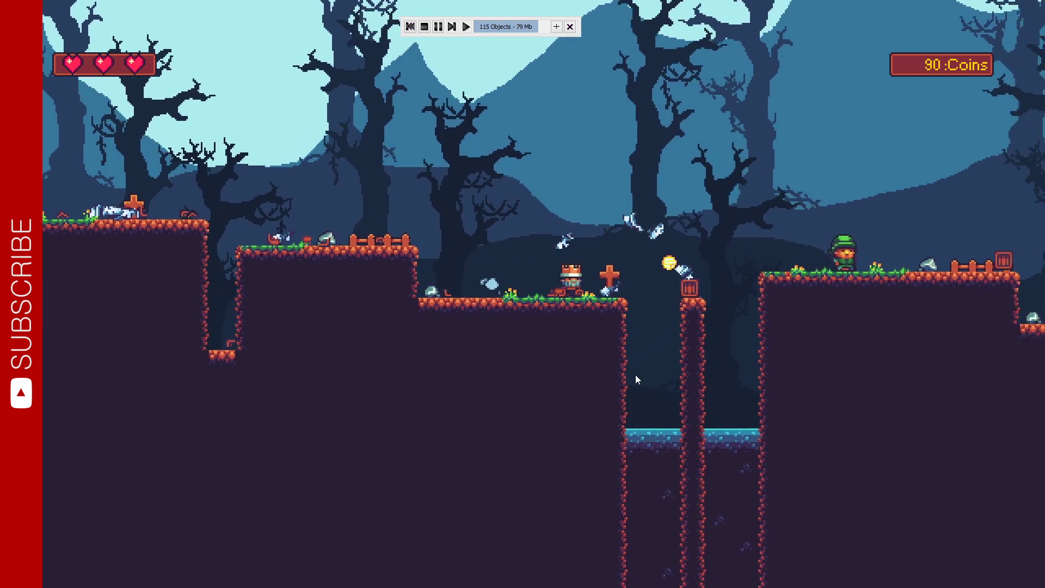
{"action": "key", "text": "Right"}
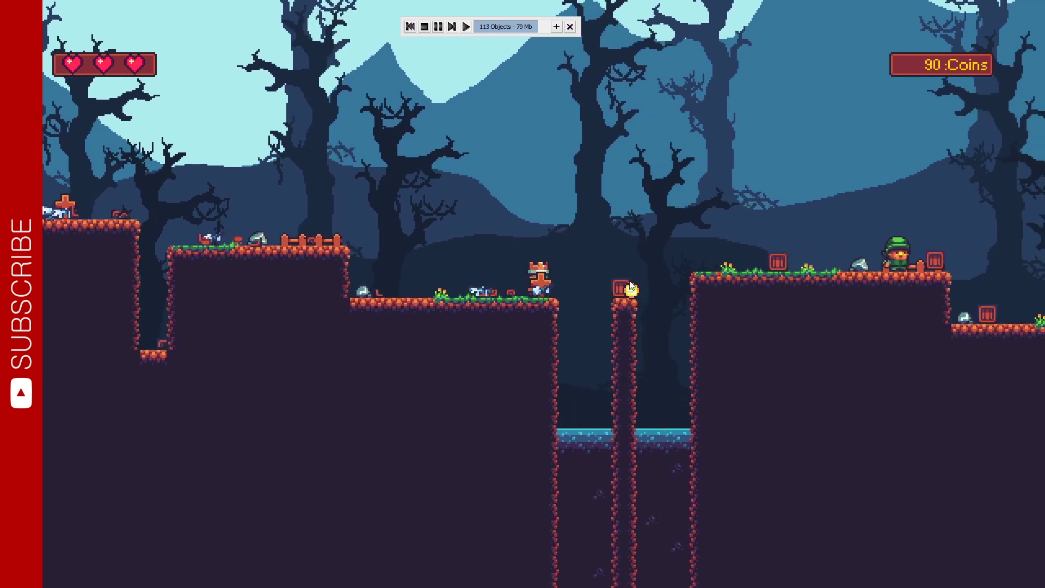
{"action": "key", "text": "Right"}
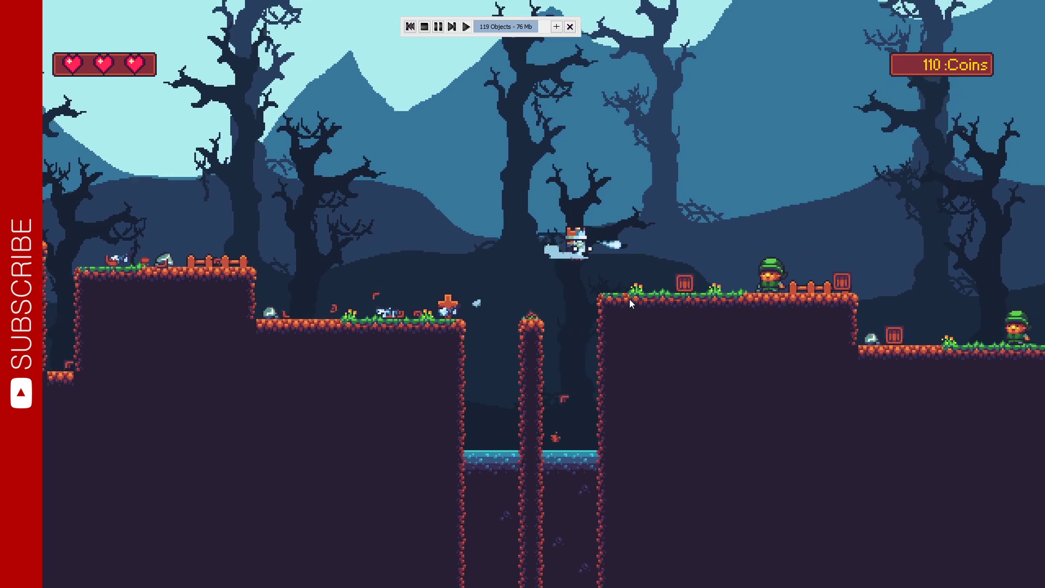